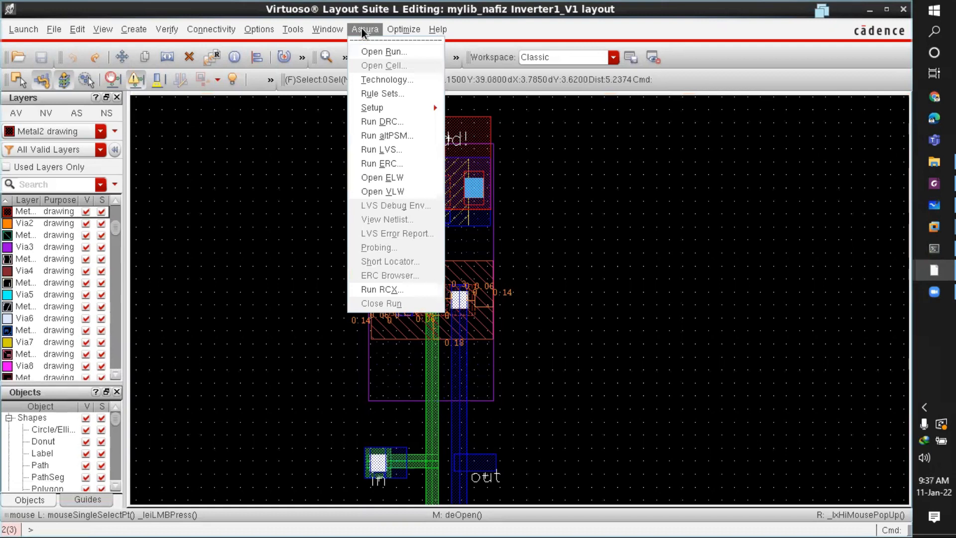
Step: Select assura_tech.lib from the cadence/gpdk090_v4.6 folder as the Assura technology file
{"action": "left_click", "coordinate": [390, 79]}
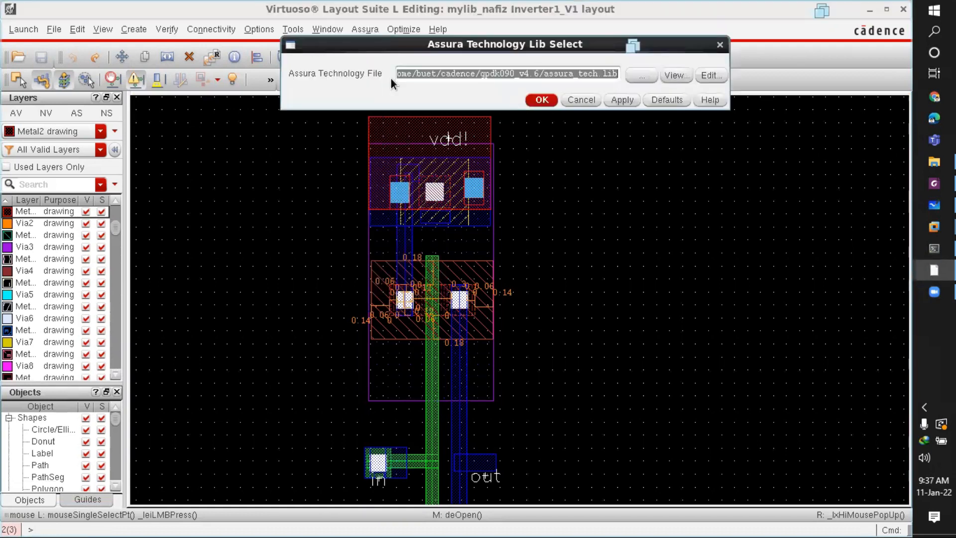
{"action": "left_click", "coordinate": [478, 76]}
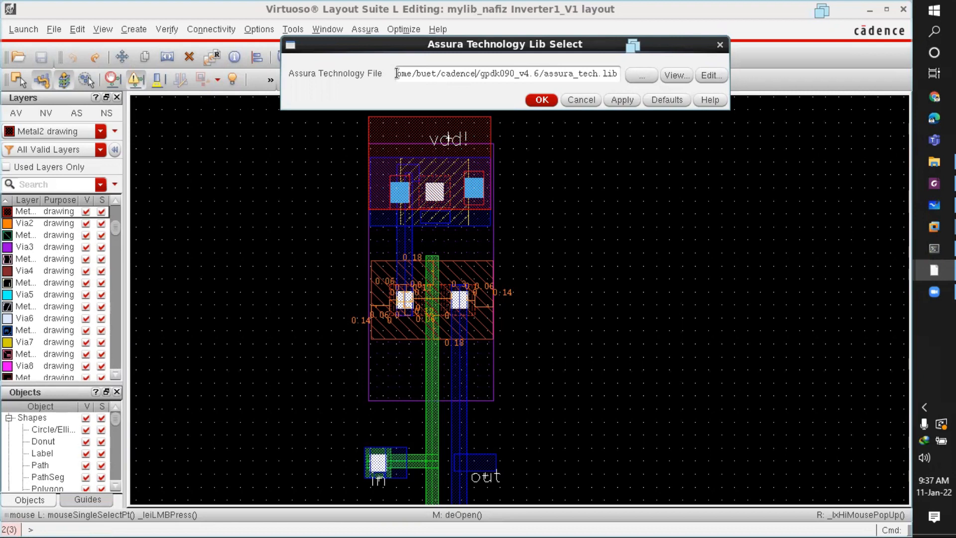
{"action": "left_click", "coordinate": [632, 74]}
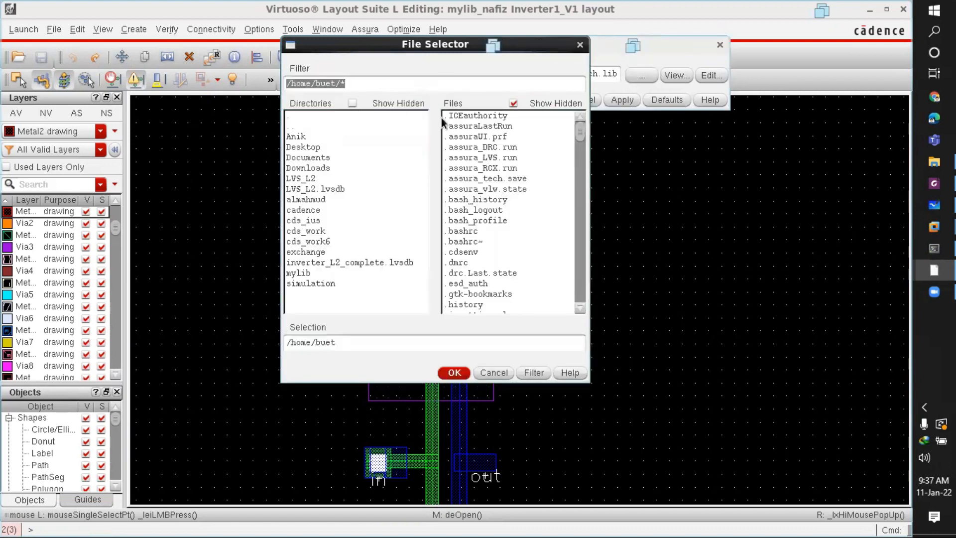
{"action": "left_click", "coordinate": [929, 187]}
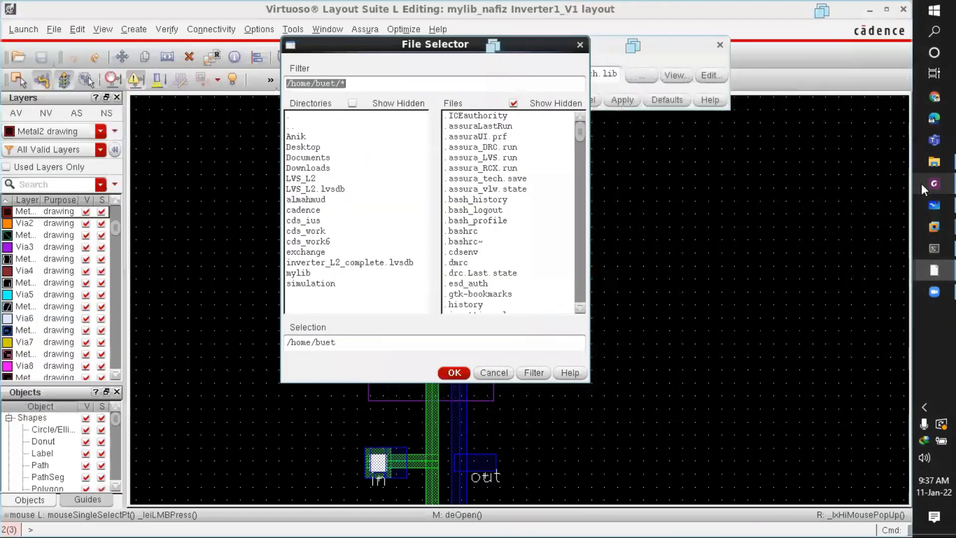
{"action": "left_click", "coordinate": [934, 269]}
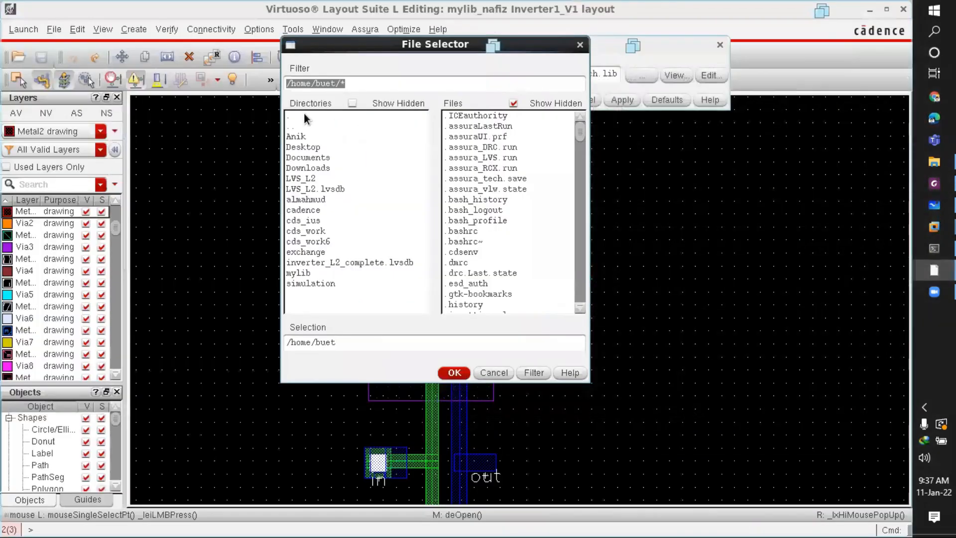
{"action": "left_click", "coordinate": [307, 211]}
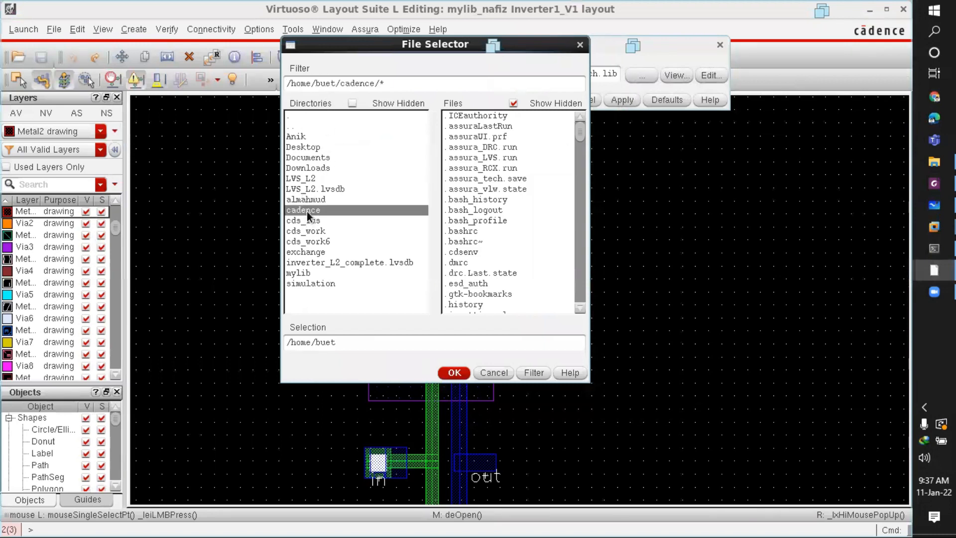
{"action": "left_click", "coordinate": [513, 105]}
{"action": "left_click", "coordinate": [333, 189]}
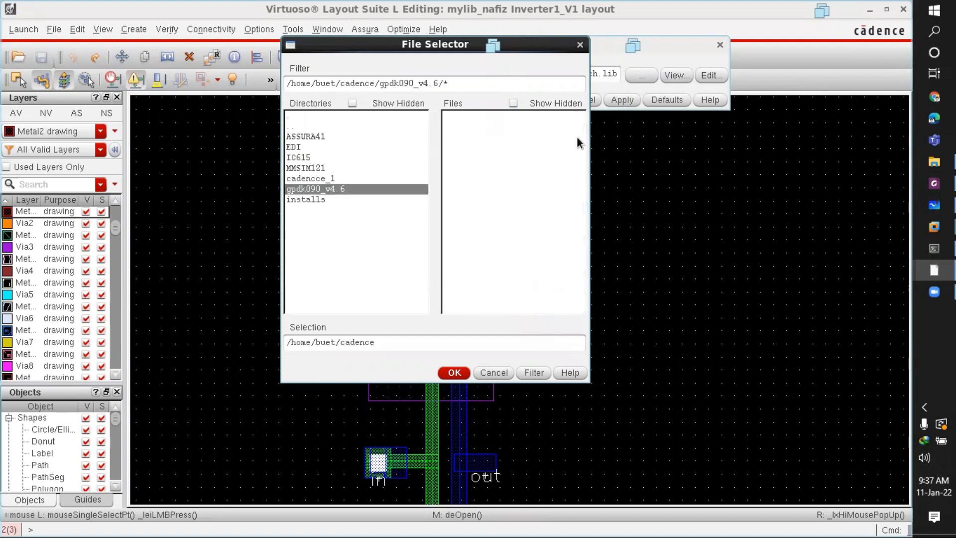
{"action": "left_click", "coordinate": [514, 102]}
{"action": "left_click", "coordinate": [488, 115]}
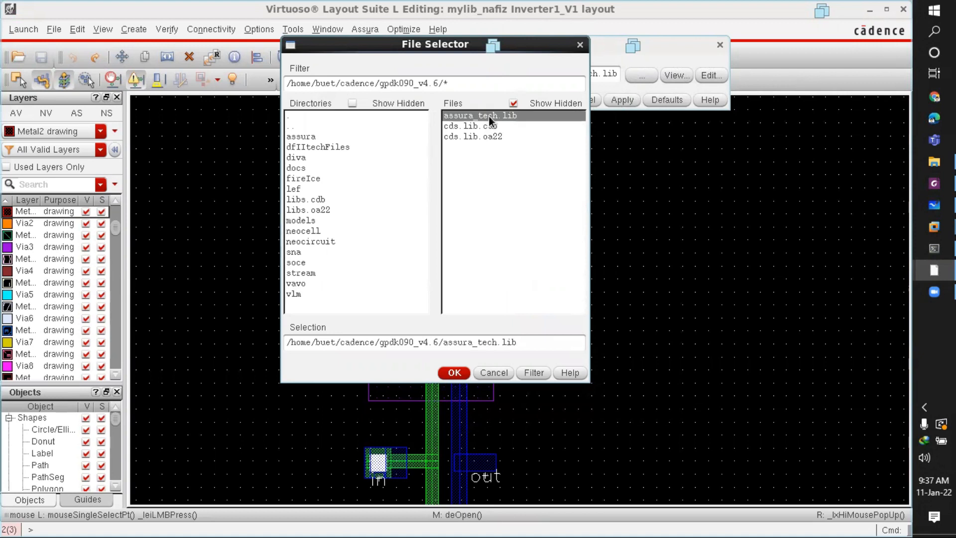
{"action": "left_click", "coordinate": [459, 375]}
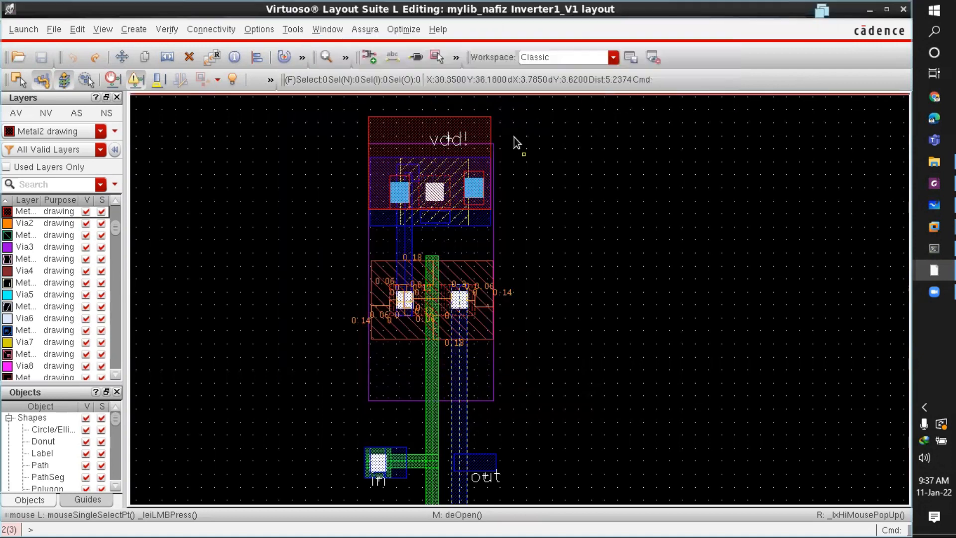
Step: Open the Assura DRC run setup and choose gpdk090 as the technology
{"action": "left_click", "coordinate": [367, 29]}
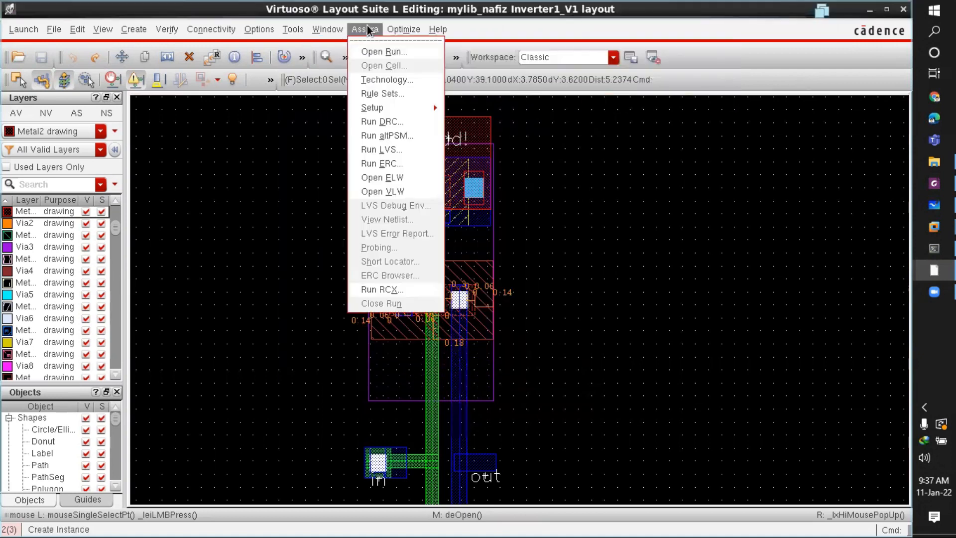
{"action": "left_click", "coordinate": [396, 120]}
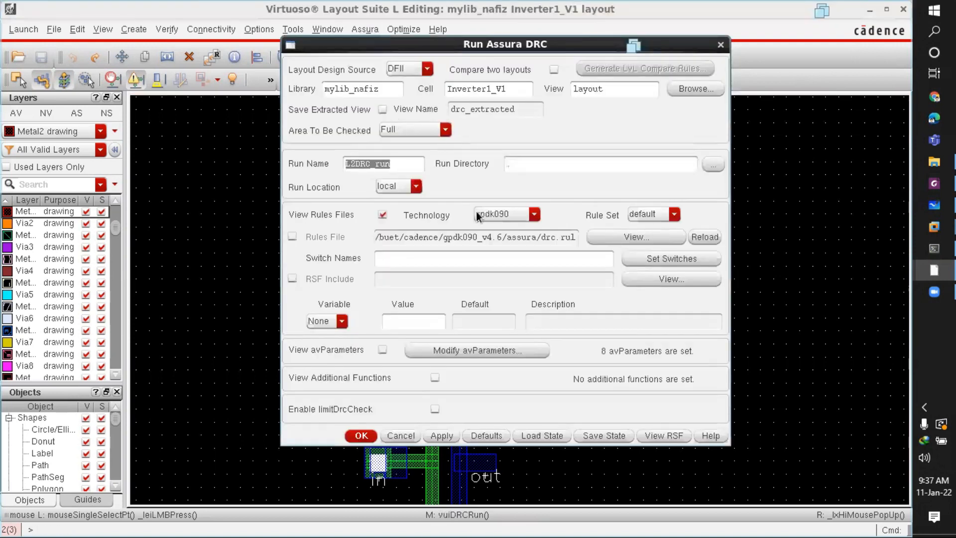
{"action": "left_click", "coordinate": [495, 213]}
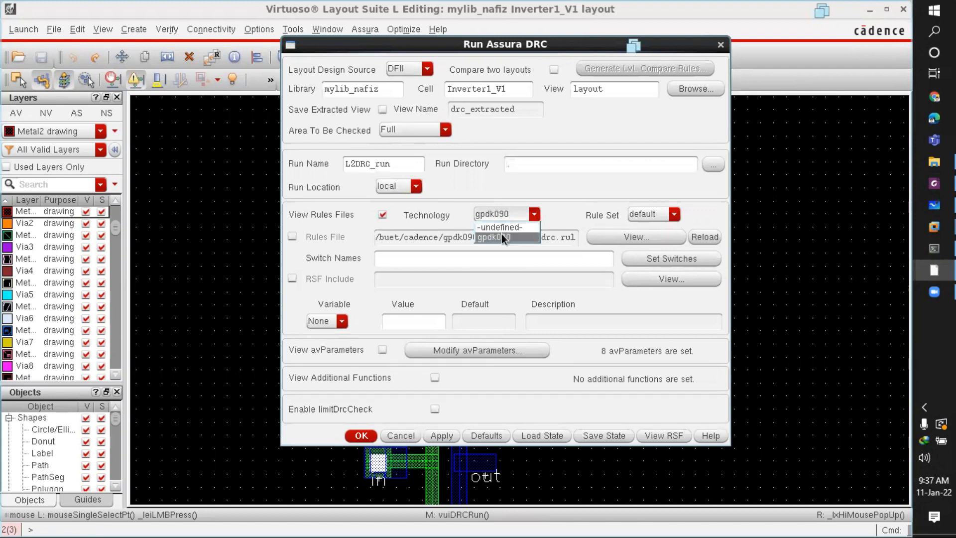
{"action": "left_click", "coordinate": [501, 236]}
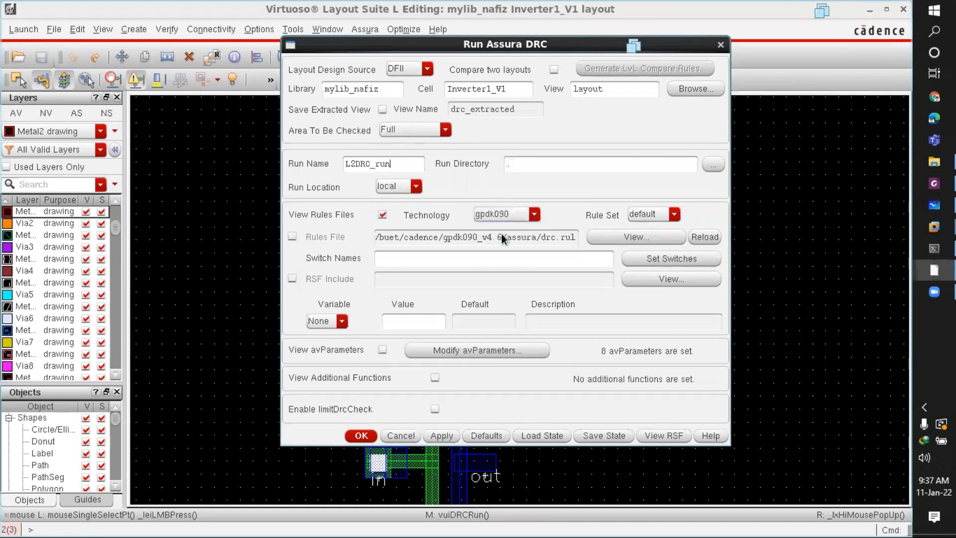
Step: Run the DRC on the Inverter1_V1 layout under the run name L2DRC_run, overwriting the existing run data
{"action": "left_click", "coordinate": [397, 163]}
{"action": "left_click_drag", "start_coordinate": [397, 163], "coordinate": [343, 163]}
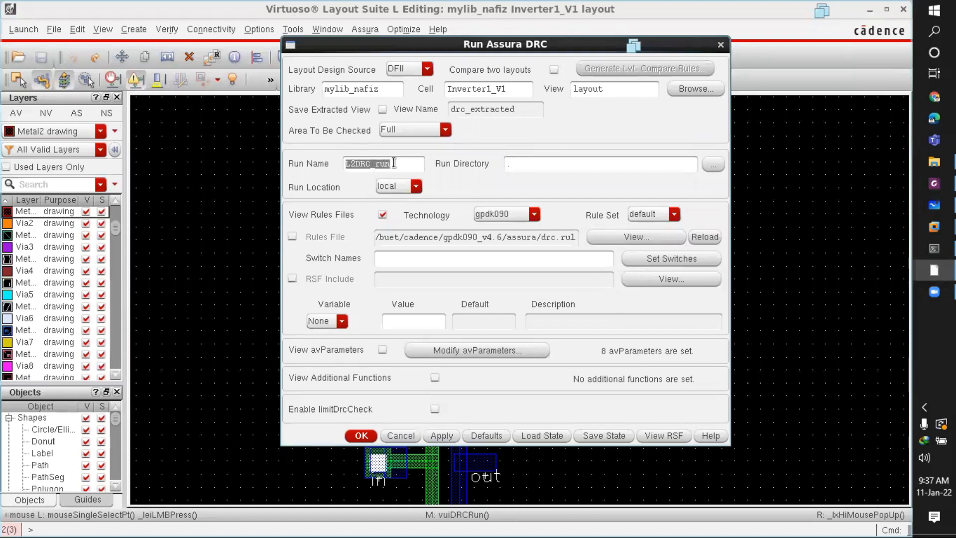
{"action": "left_click", "coordinate": [393, 163]}
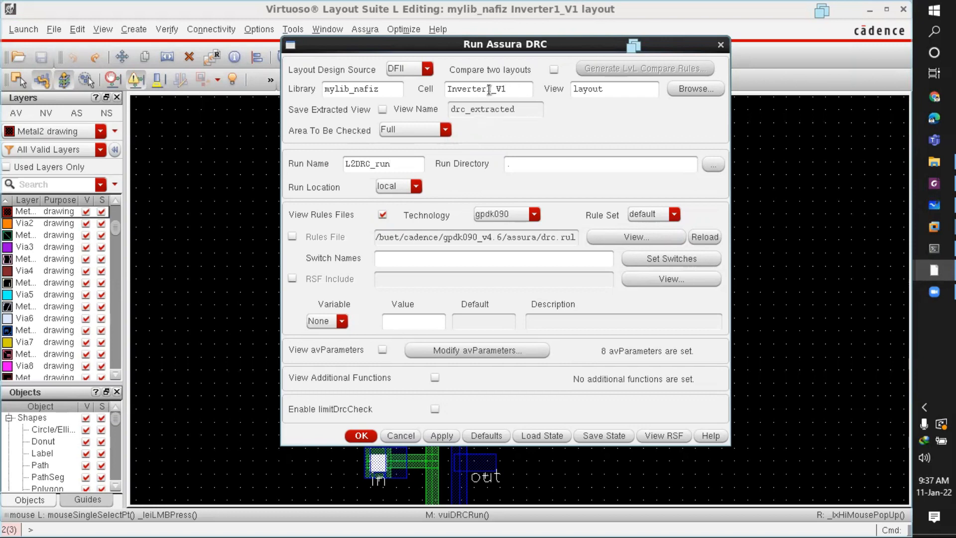
{"action": "left_click_drag", "start_coordinate": [609, 89], "coordinate": [447, 88]}
{"action": "left_click", "coordinate": [518, 88]}
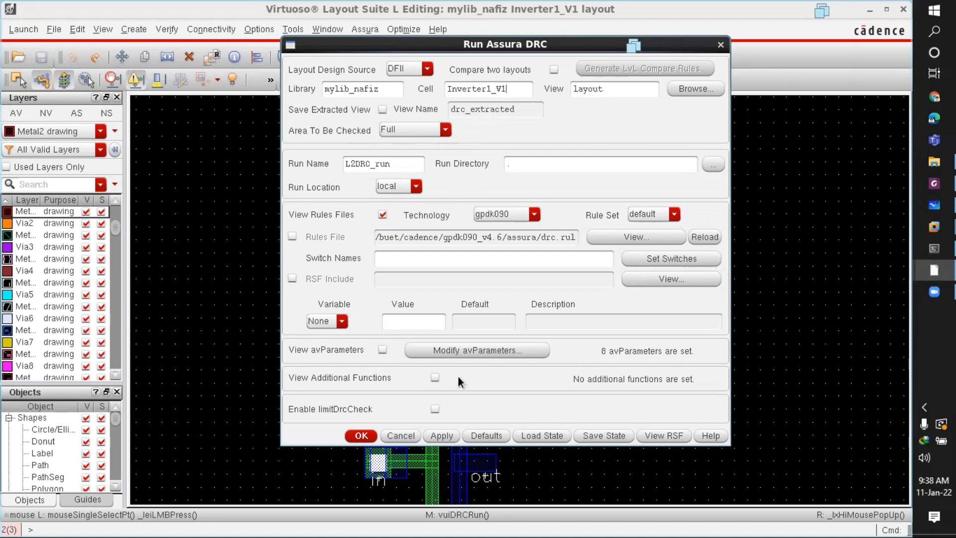
{"action": "left_click", "coordinate": [362, 435]}
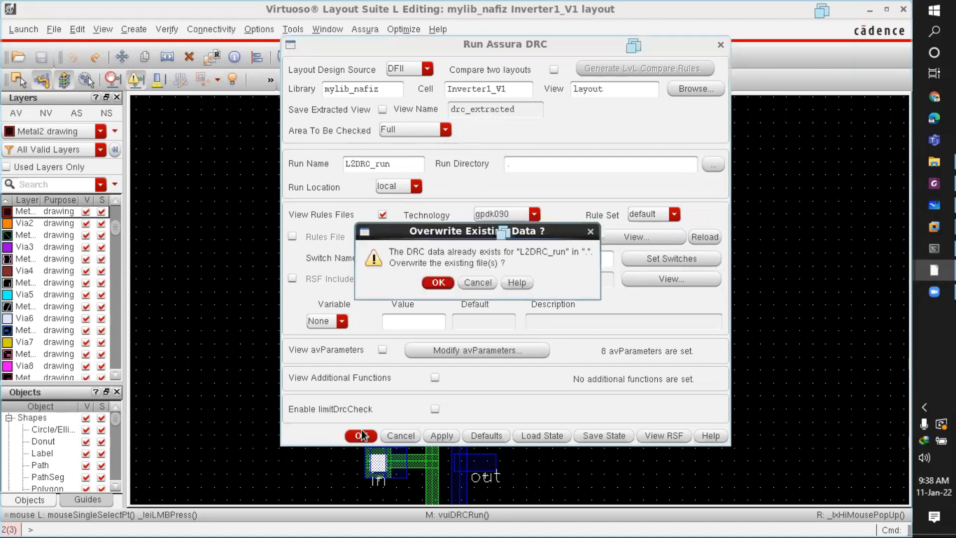
{"action": "left_click", "coordinate": [436, 282]}
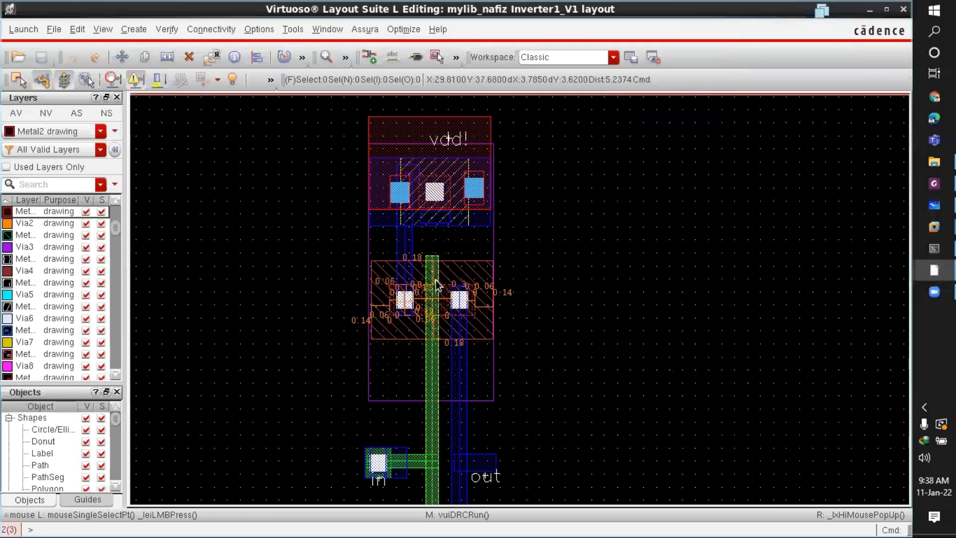
Step: Dismiss the DRC progress window and confirm the Assura technology library selection
{"action": "mouse_move", "coordinate": [929, 271]}
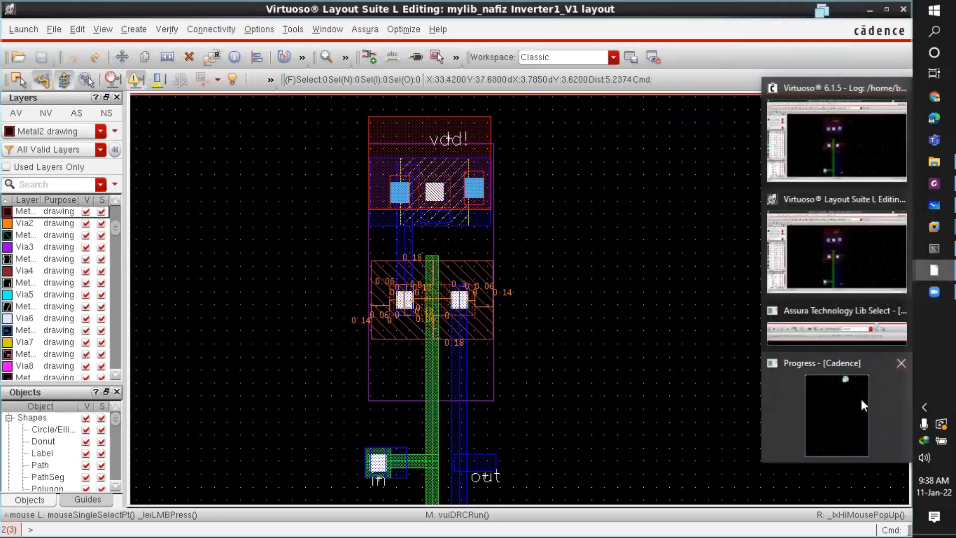
{"action": "left_click", "coordinate": [862, 399]}
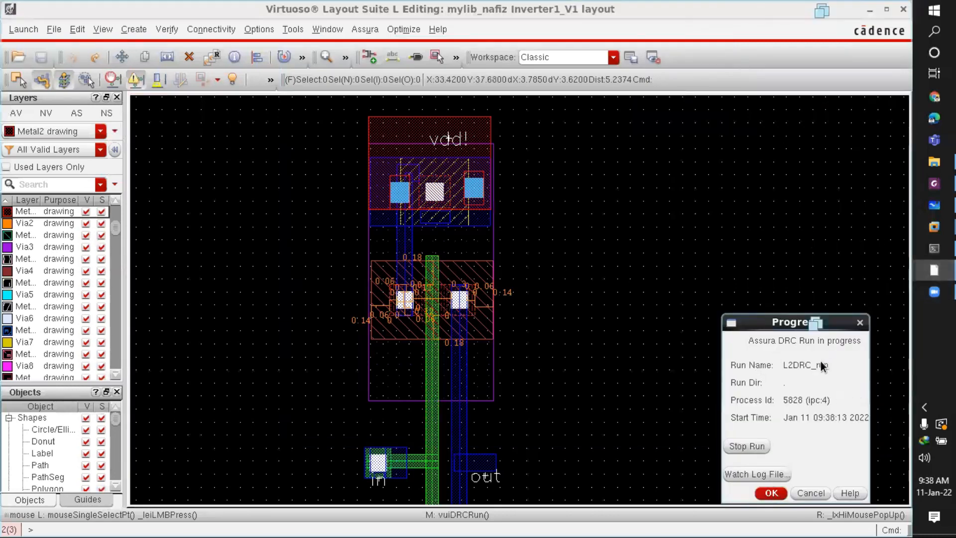
{"action": "left_click", "coordinate": [772, 493]}
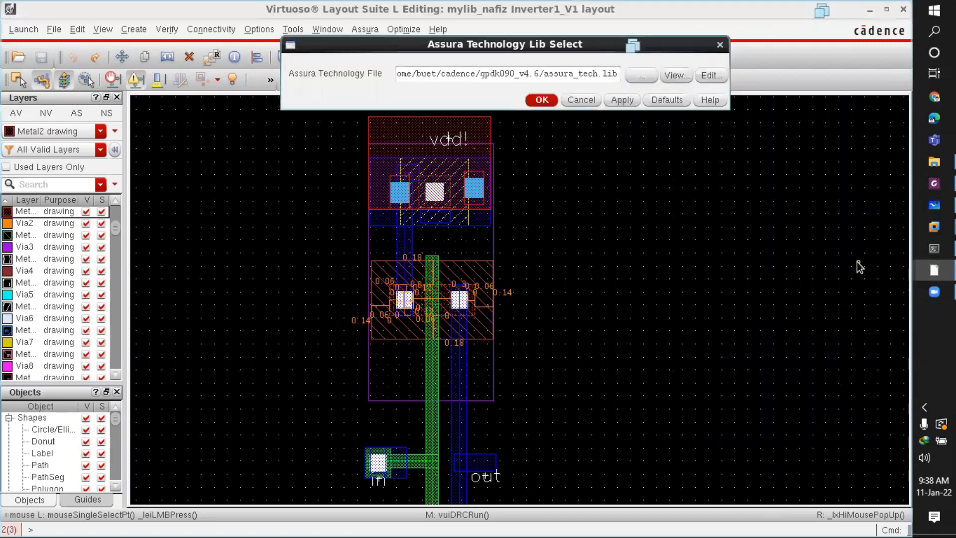
{"action": "left_click", "coordinate": [543, 100]}
Step: Open the results of the L2DRC_run check and maximize the error layer window
{"action": "mouse_move", "coordinate": [934, 270]}
{"action": "left_click", "coordinate": [828, 332]}
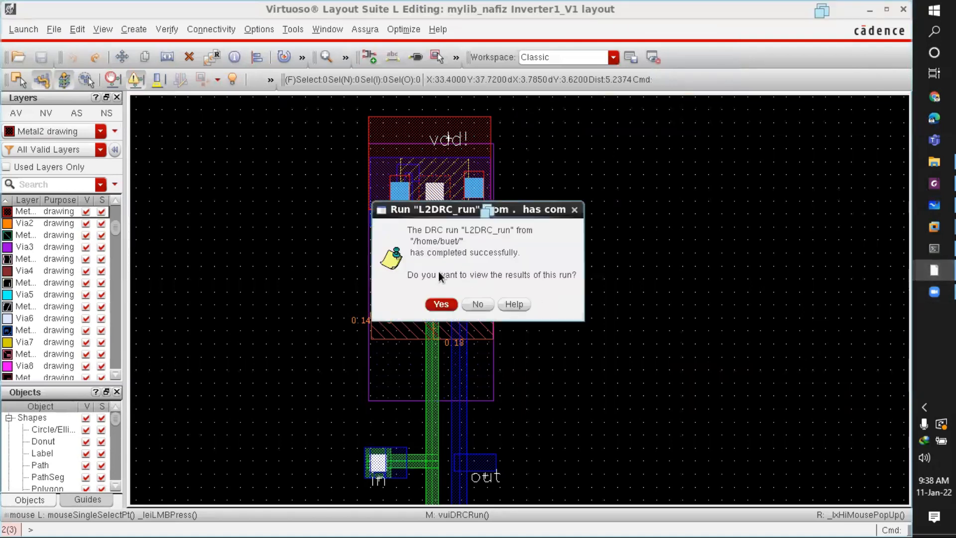
{"action": "left_click", "coordinate": [441, 304]}
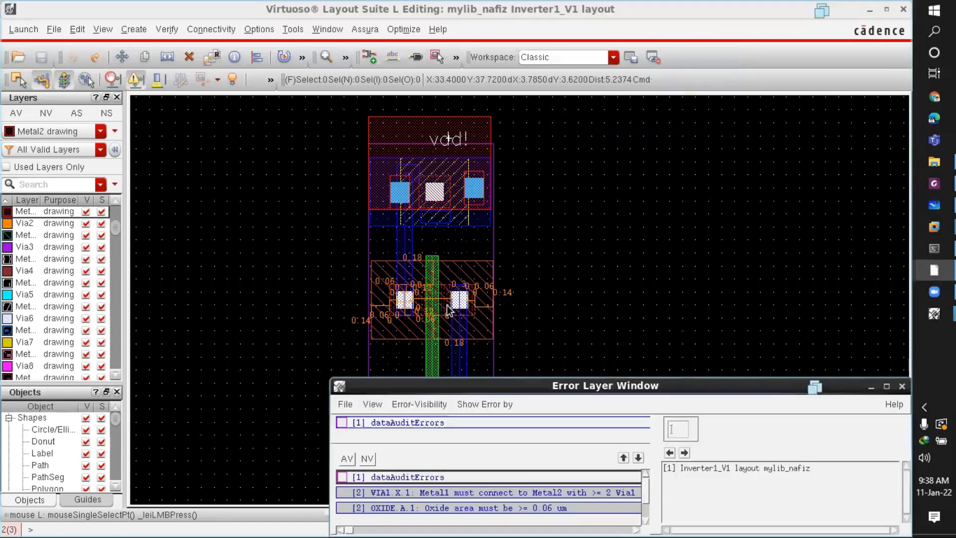
{"action": "left_click_drag", "start_coordinate": [659, 391], "coordinate": [551, 214]}
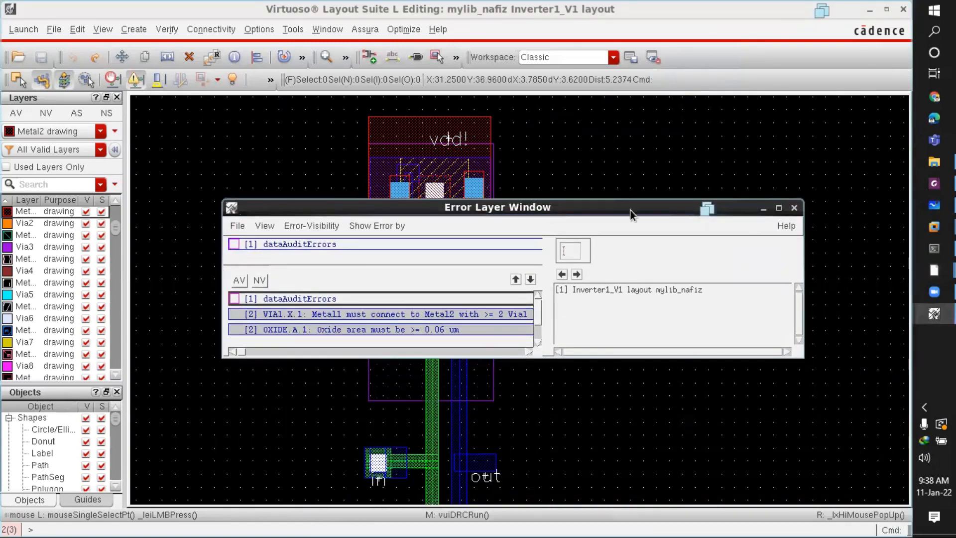
{"action": "left_click", "coordinate": [779, 209]}
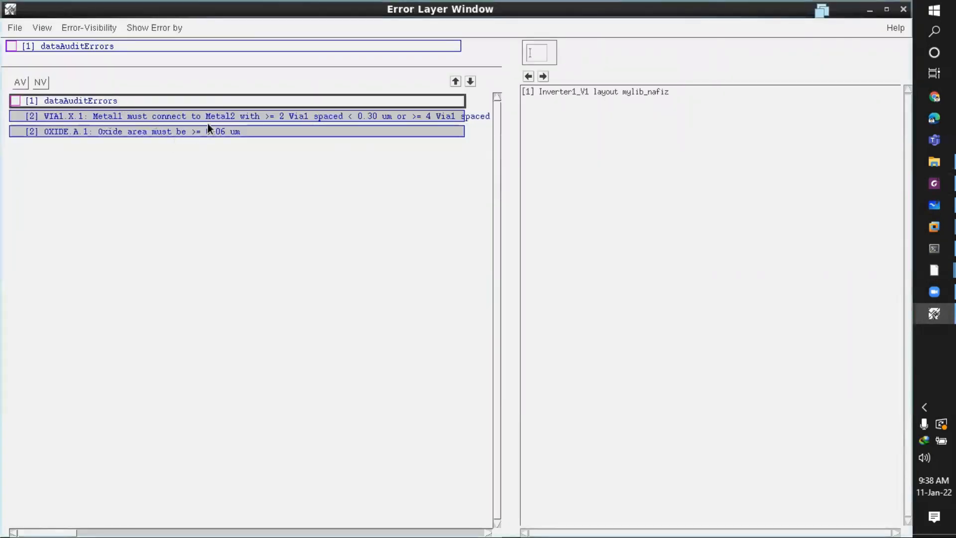
Step: Review the VIA1.X.1 and OXIDE.A.1 rule violations, and highlight the VIA1.X.1 error in the layout
{"action": "left_click", "coordinate": [226, 117]}
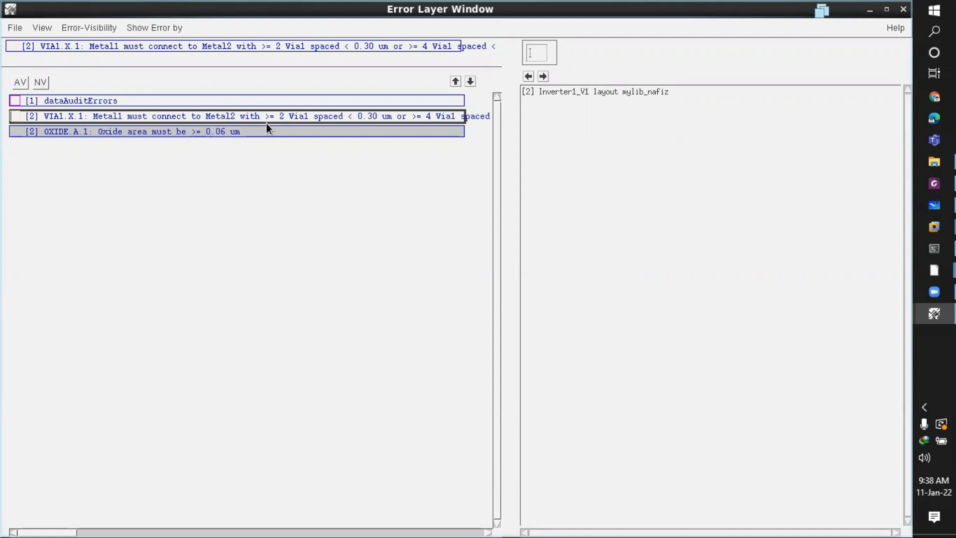
{"action": "left_click", "coordinate": [321, 132]}
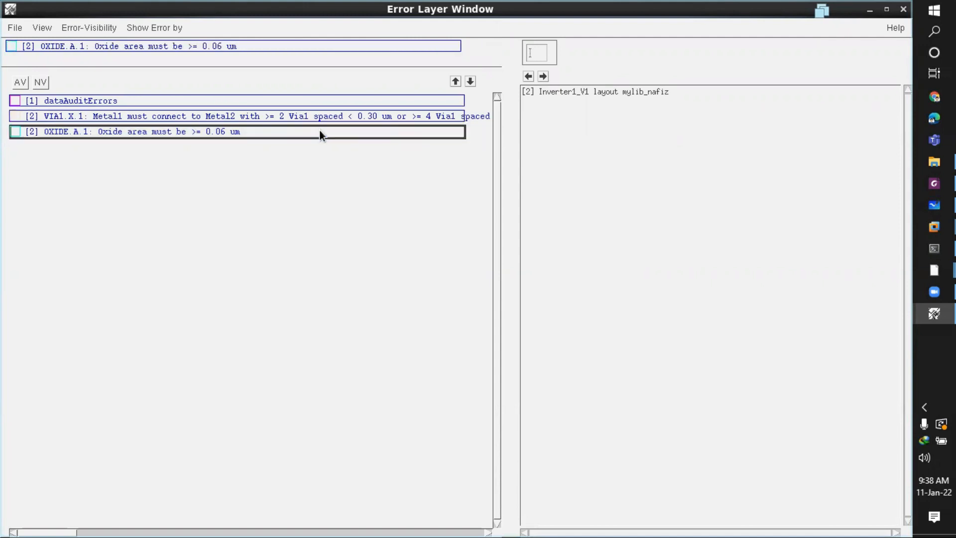
{"action": "left_click", "coordinate": [285, 118]}
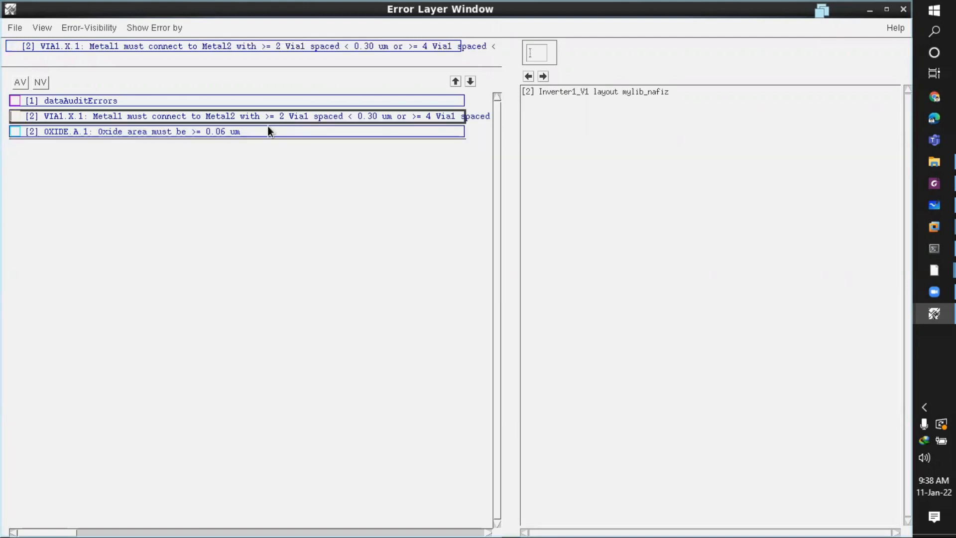
{"action": "left_click", "coordinate": [543, 77]}
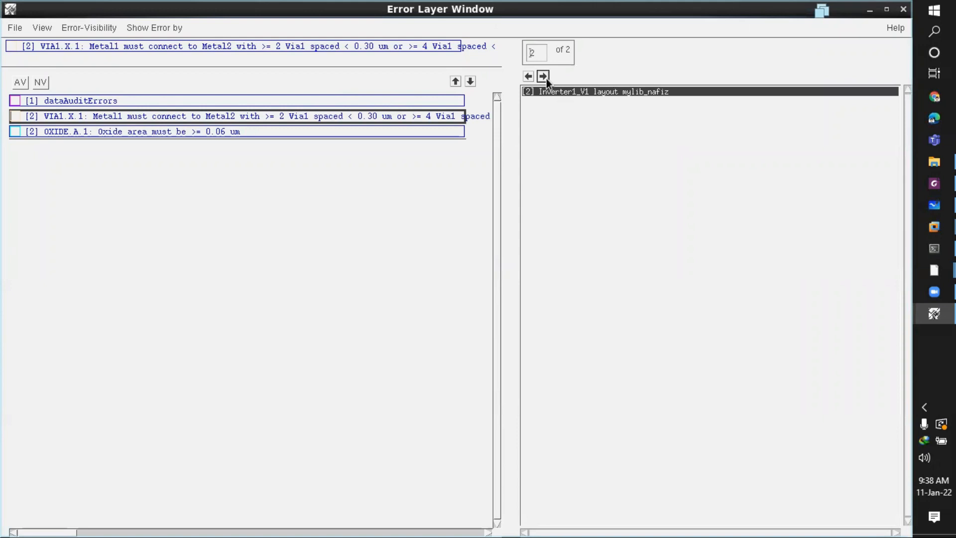
{"action": "left_click", "coordinate": [867, 10]}
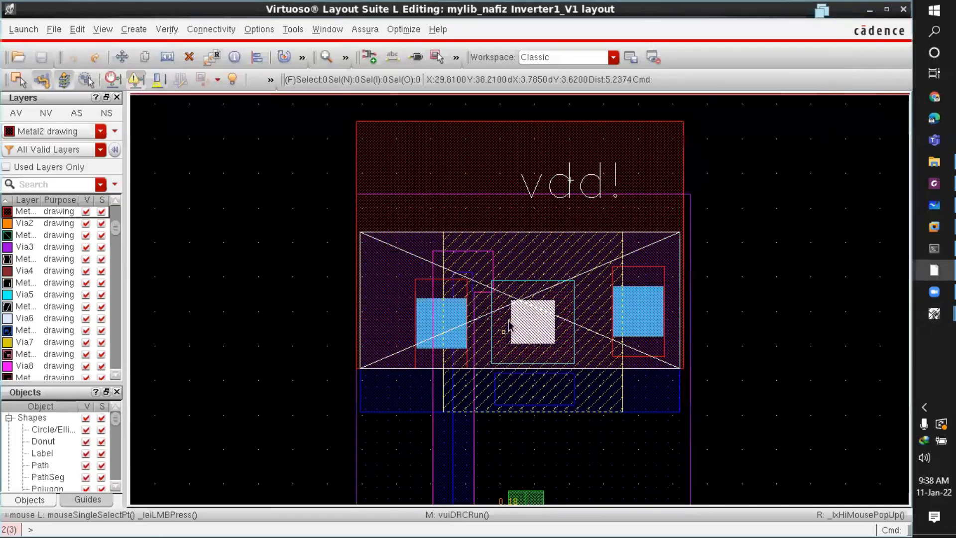
Step: Examine the highlighted VIA1.X.1 violation at the vias below the vdd! label, rechecking the rule text in the error list
{"action": "scroll", "coordinate": [525, 431], "scroll_direction": "up", "scroll_amount": 2, "text": "ctrl"}
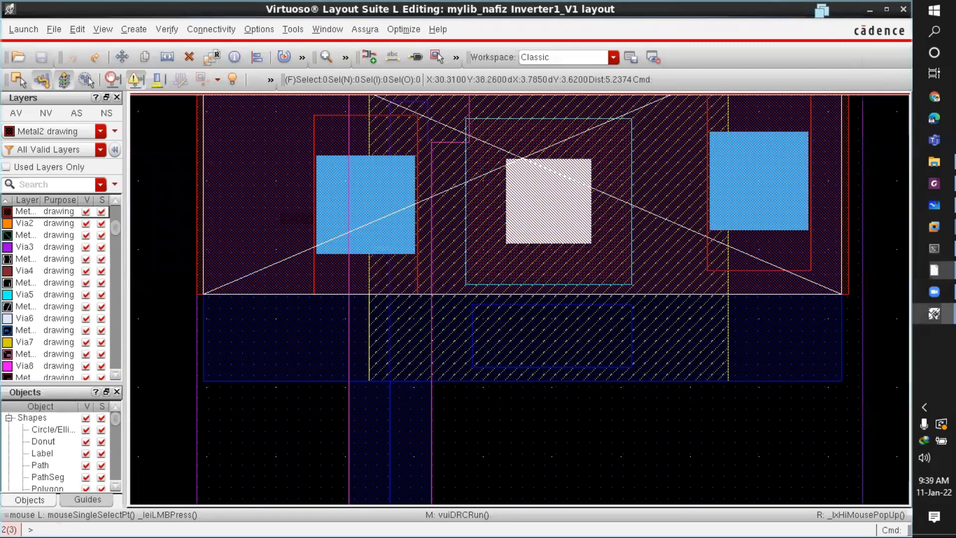
{"action": "left_click", "coordinate": [934, 314]}
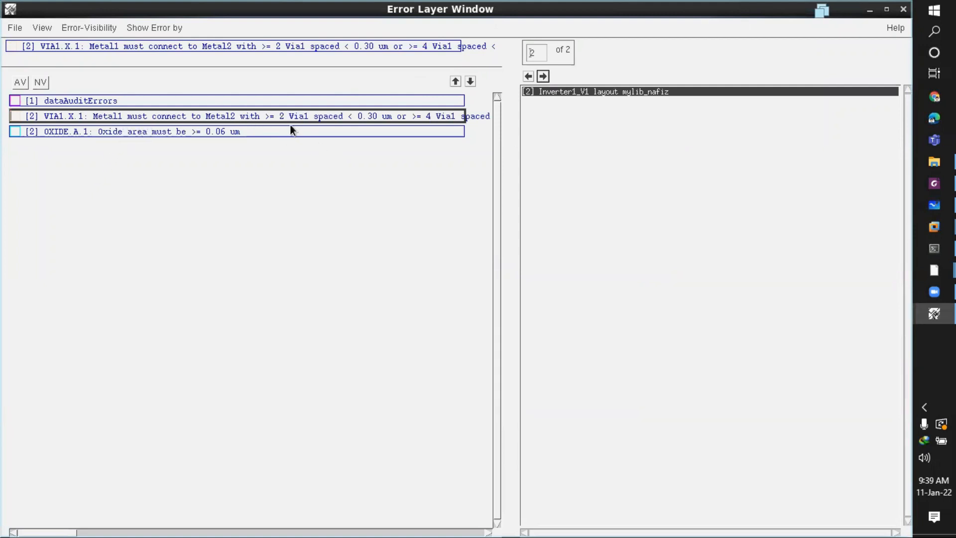
{"action": "left_click", "coordinate": [870, 11]}
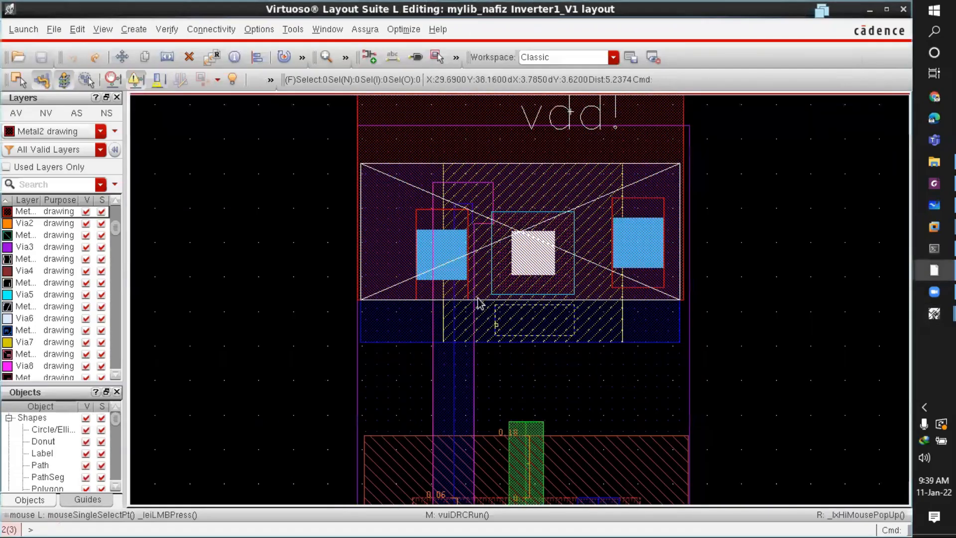
{"action": "scroll", "coordinate": [472, 277], "scroll_direction": "up", "scroll_amount": 1, "text": "ctrl"}
{"action": "scroll", "coordinate": [486, 300], "scroll_direction": "down", "scroll_amount": 1, "text": "ctrl"}
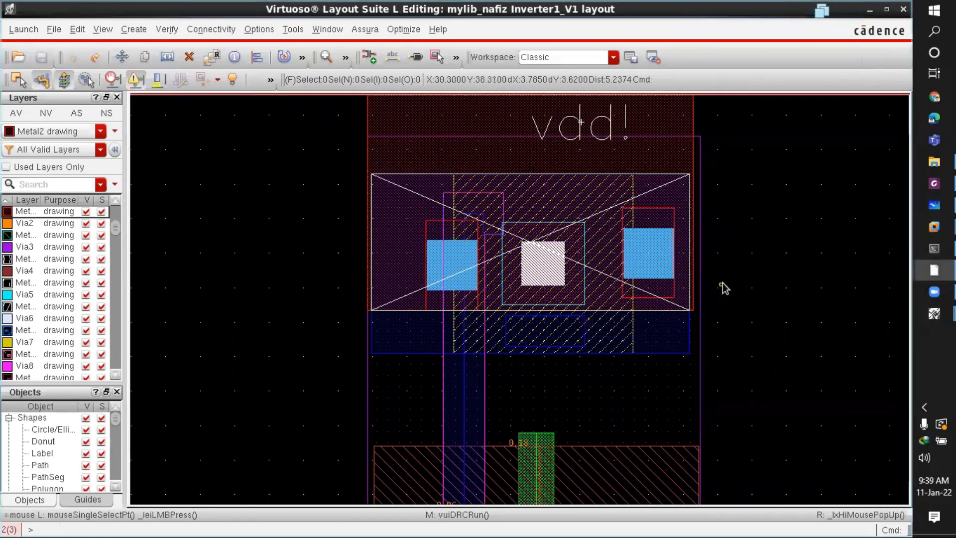
{"action": "scroll", "coordinate": [724, 288], "scroll_direction": "up", "scroll_amount": 1, "text": "ctrl"}
{"action": "scroll", "coordinate": [728, 277], "scroll_direction": "down", "scroll_amount": 1, "text": "ctrl"}
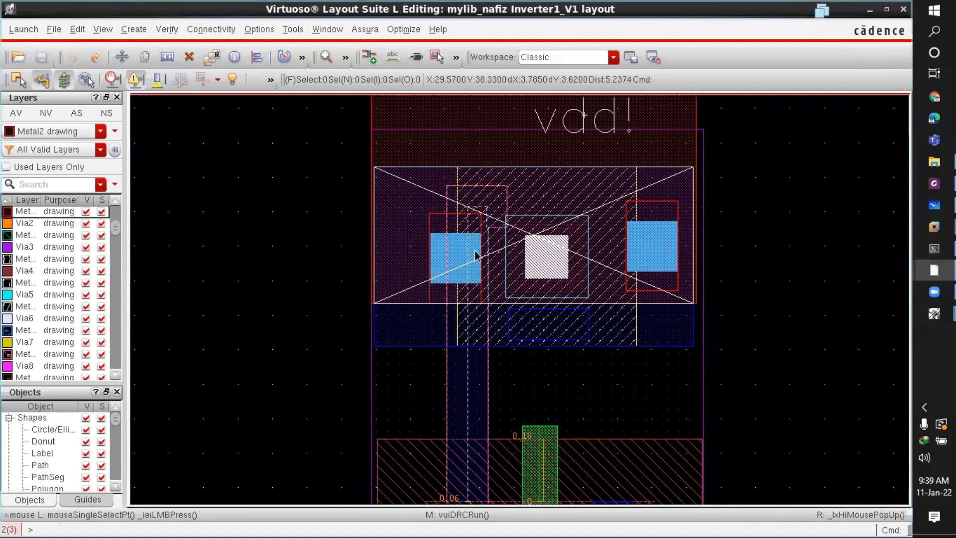
Step: Move the left via below the vdd! label horizontally closer to the central contact
{"action": "left_click", "coordinate": [538, 191]}
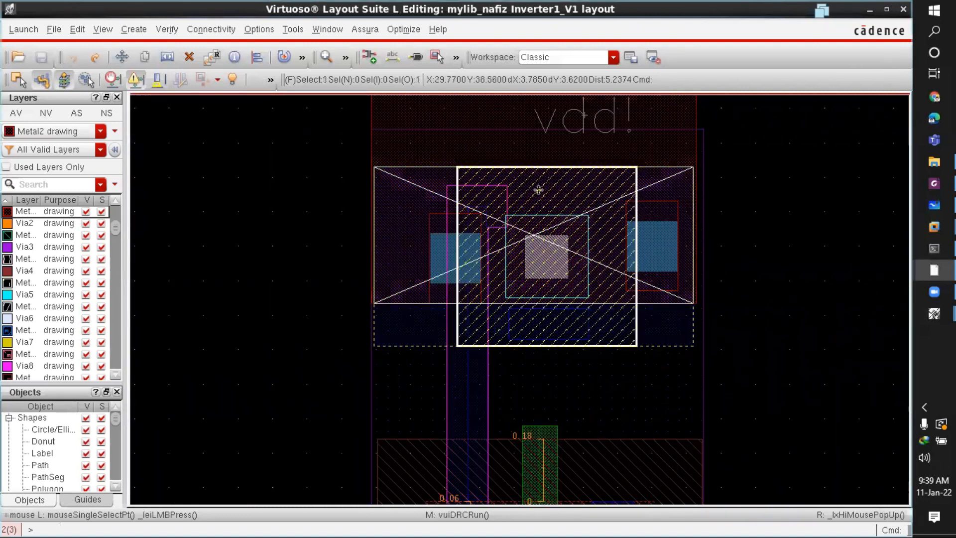
{"action": "left_click", "coordinate": [668, 193]}
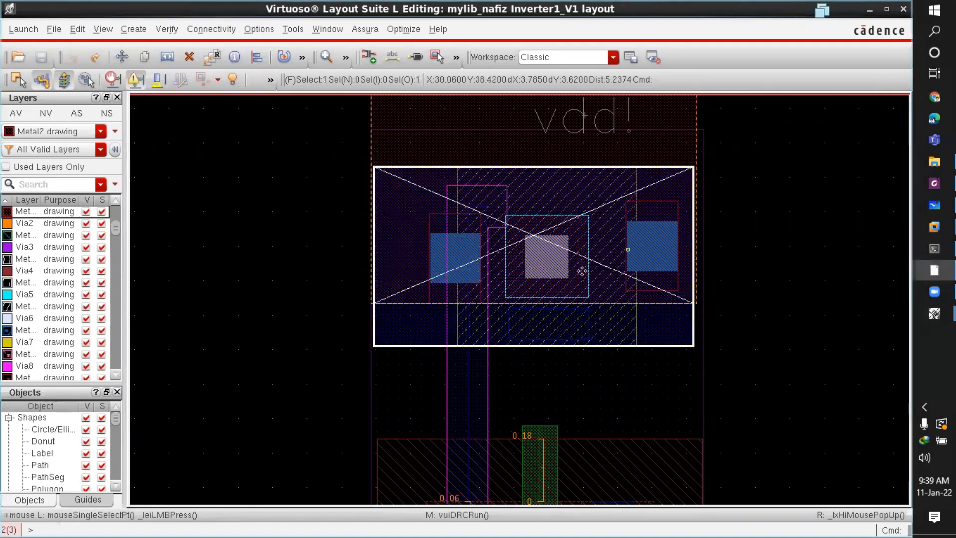
{"action": "scroll", "coordinate": [429, 273], "scroll_direction": "up", "scroll_amount": 2, "text": "ctrl"}
{"action": "left_click", "coordinate": [440, 239]}
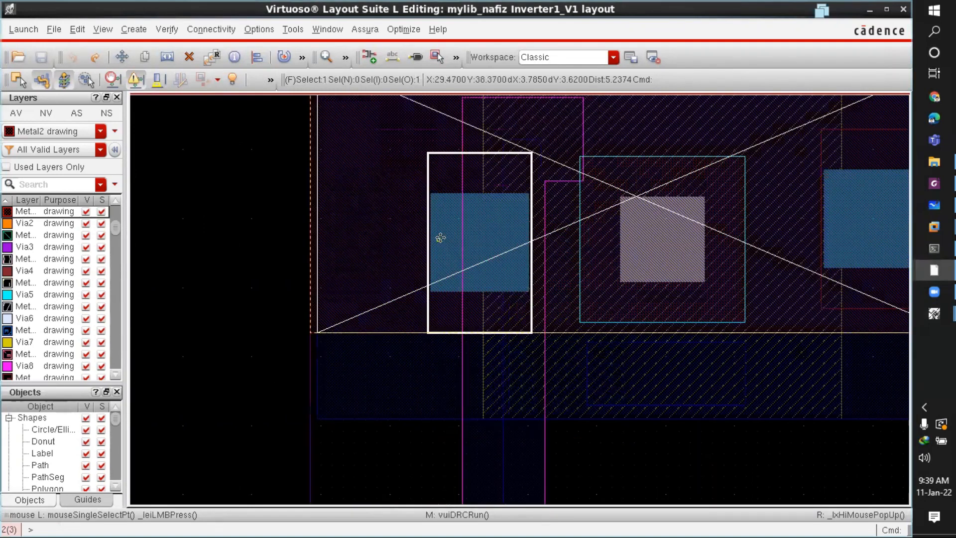
{"action": "key", "text": "m"}
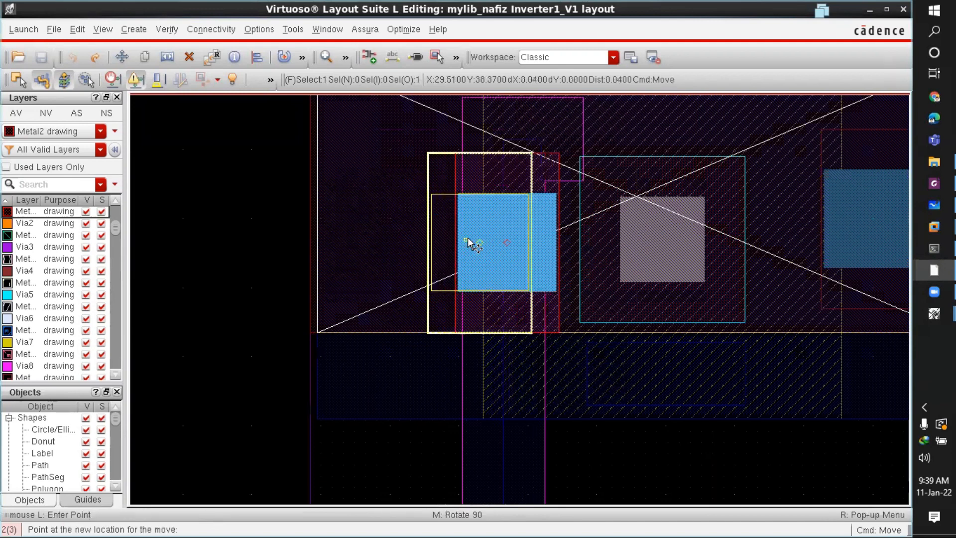
{"action": "left_click", "coordinate": [513, 245]}
Step: Move the right via below the vdd! label horizontally closer to the central contact
{"action": "scroll", "coordinate": [366, 297], "scroll_direction": "down", "scroll_amount": 2, "text": "ctrl"}
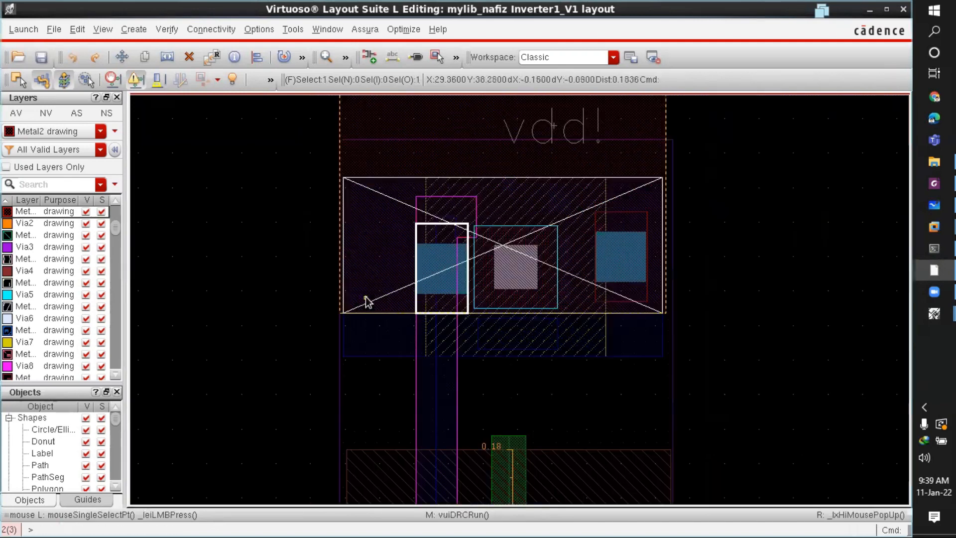
{"action": "left_click", "coordinate": [612, 254]}
{"action": "key", "text": "m"}
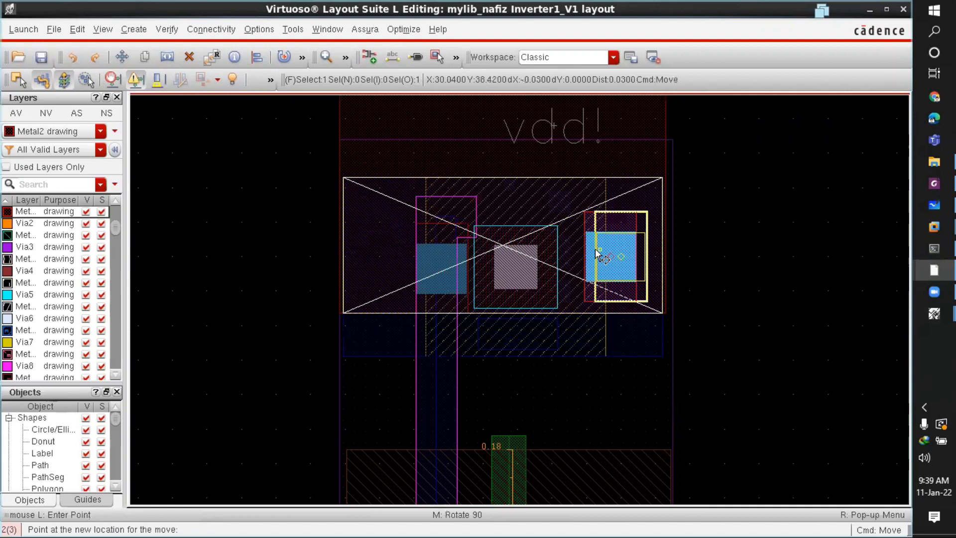
{"action": "left_click", "coordinate": [581, 253]}
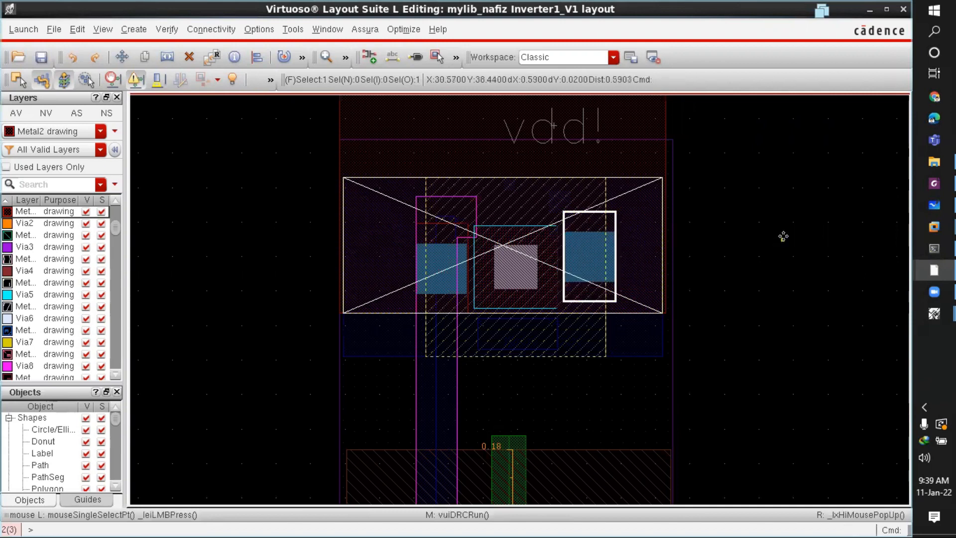
Step: Move the left via above the gnd! label horizontally closer to the central contact
{"action": "scroll", "coordinate": [769, 238], "scroll_direction": "down", "scroll_amount": 1, "text": "ctrl"}
{"action": "scroll", "coordinate": [693, 218], "scroll_direction": "down", "scroll_amount": 3, "text": "ctrl"}
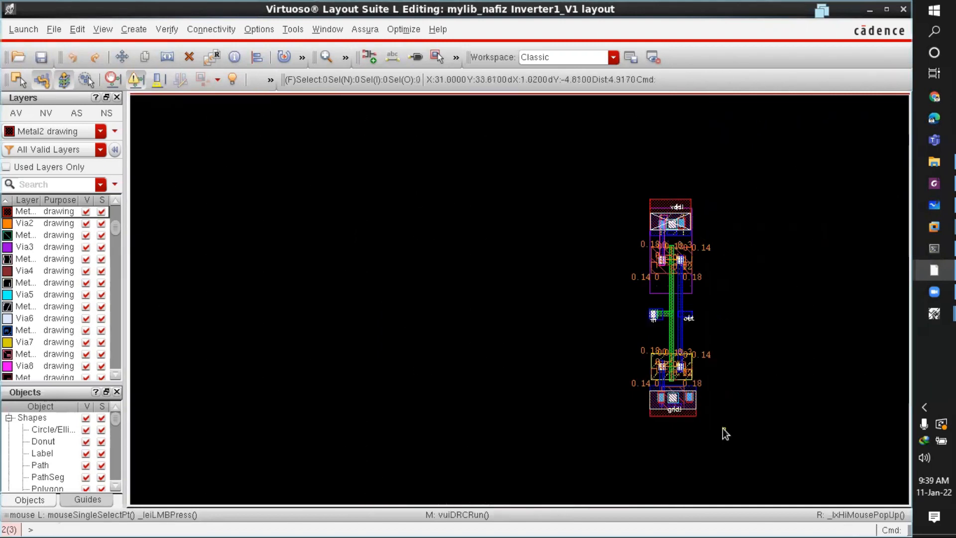
{"action": "scroll", "coordinate": [721, 431], "scroll_direction": "up", "scroll_amount": 2, "text": "ctrl"}
{"action": "scroll", "coordinate": [578, 319], "scroll_direction": "up", "scroll_amount": 5, "text": "ctrl"}
{"action": "scroll", "coordinate": [582, 323], "scroll_direction": "up", "scroll_amount": 1, "text": "ctrl"}
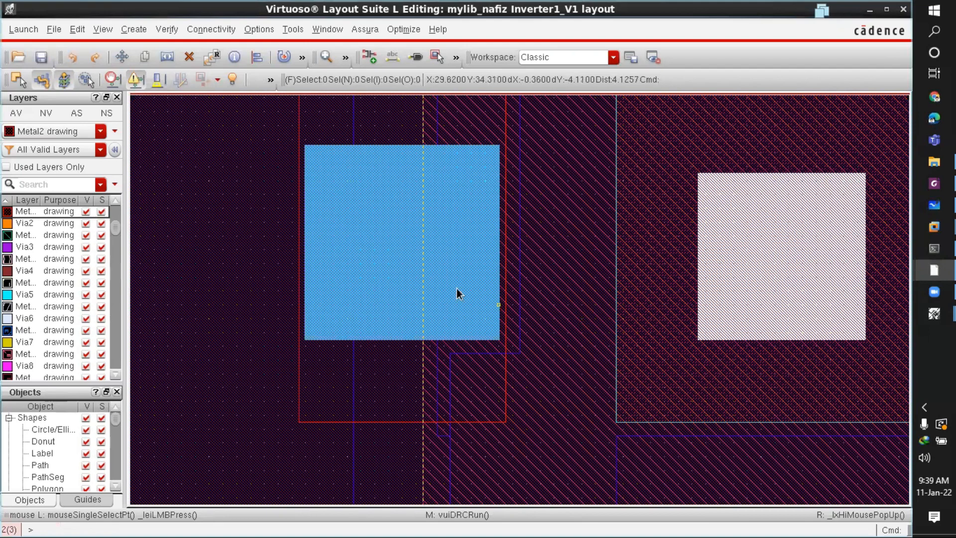
{"action": "left_click", "coordinate": [426, 253]}
{"action": "left_click", "coordinate": [344, 248]}
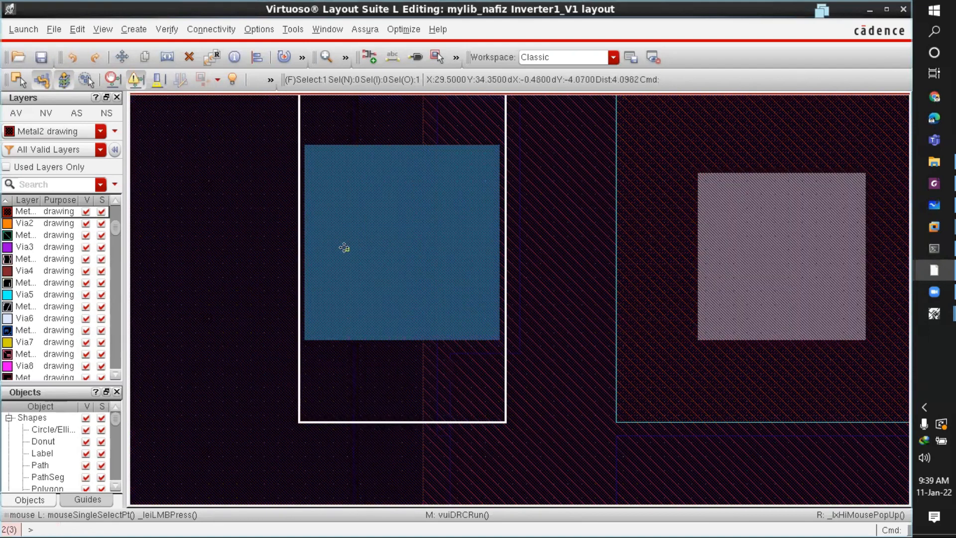
{"action": "key", "text": "m"}
{"action": "left_click", "coordinate": [352, 249]}
{"action": "left_click", "coordinate": [405, 252]}
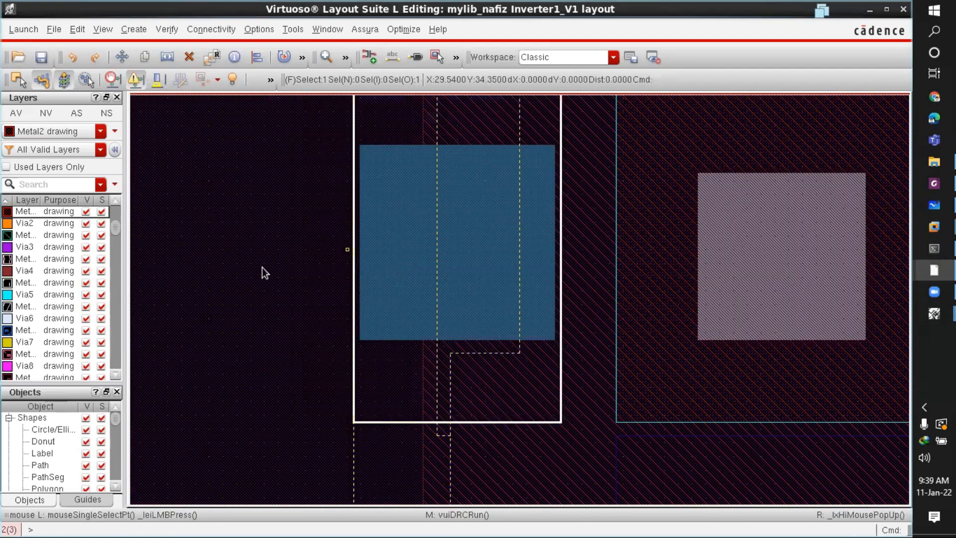
Step: Move the right via above the gnd! label horizontally closer to the central contact
{"action": "scroll", "coordinate": [262, 271], "scroll_direction": "down", "scroll_amount": 1, "text": "ctrl"}
{"action": "left_click", "coordinate": [762, 247]}
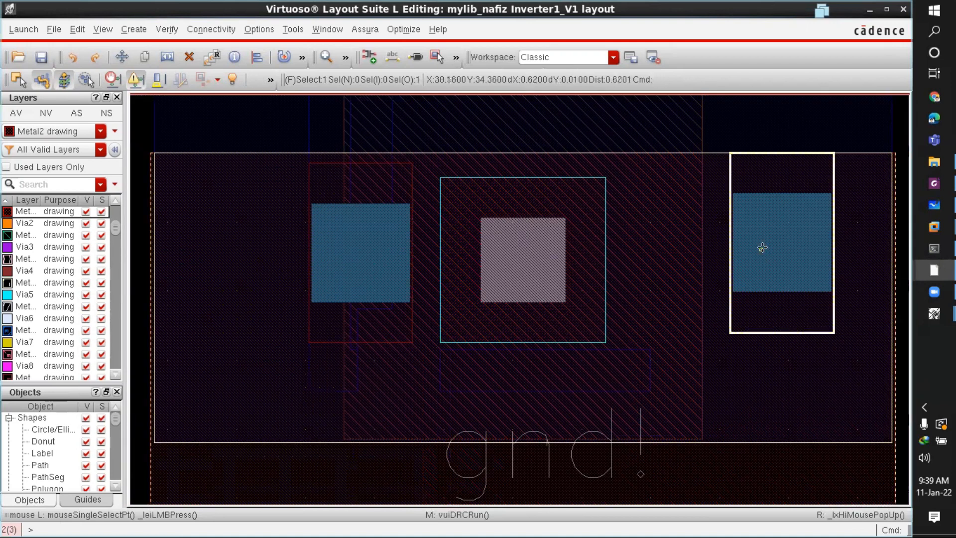
{"action": "key", "text": "m"}
{"action": "left_click", "coordinate": [762, 247]}
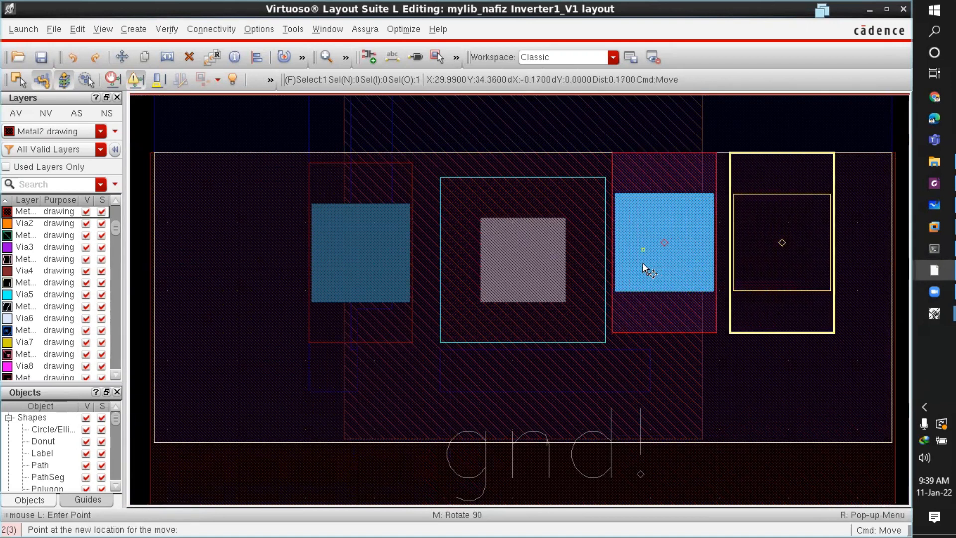
{"action": "left_click", "coordinate": [646, 268]}
{"action": "scroll", "coordinate": [704, 352], "scroll_direction": "down", "scroll_amount": 2, "text": "ctrl"}
{"action": "key", "text": "u"}
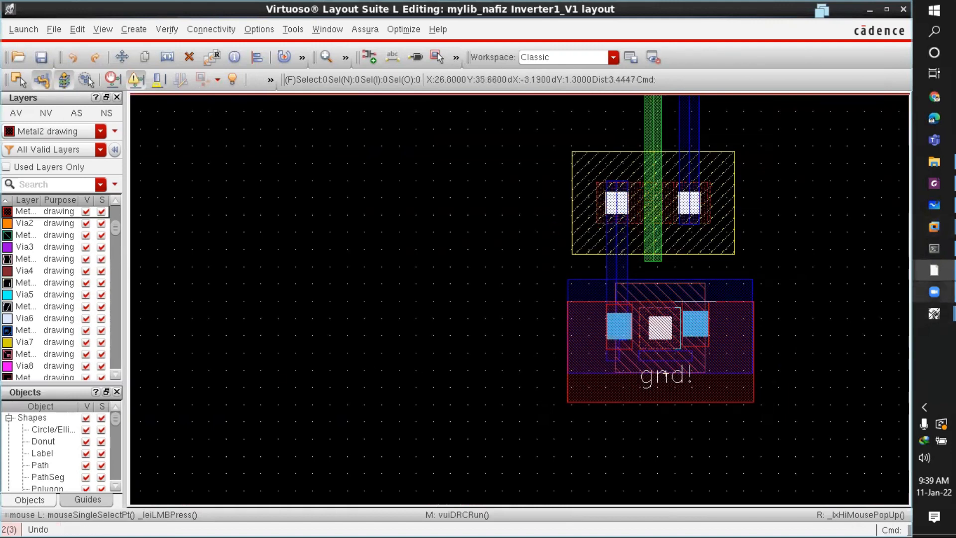
Step: Close the Error Layer Window and the VLW layer visibility window of the previous DRC run
{"action": "mouse_move", "coordinate": [934, 313]}
{"action": "left_click", "coordinate": [866, 401]}
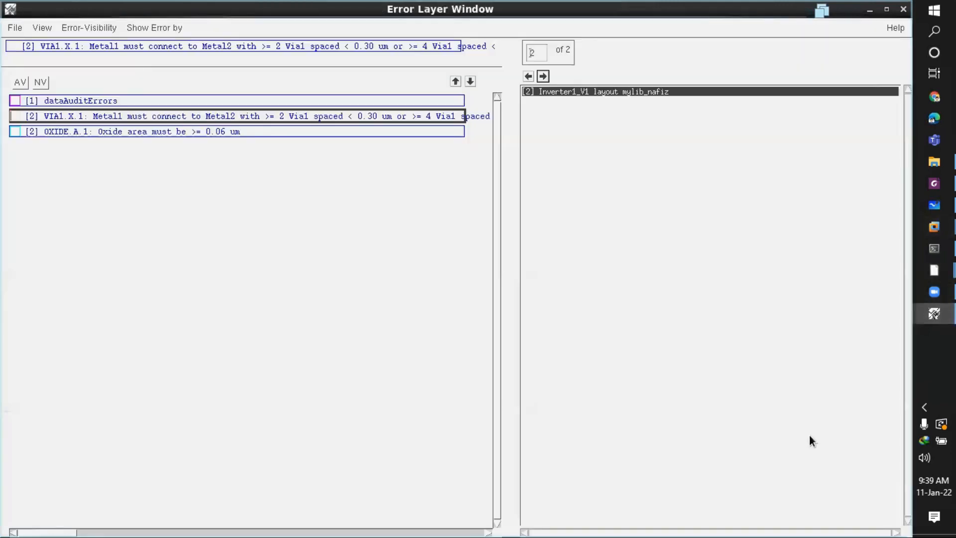
{"action": "left_click", "coordinate": [13, 28]}
{"action": "left_click", "coordinate": [31, 98]}
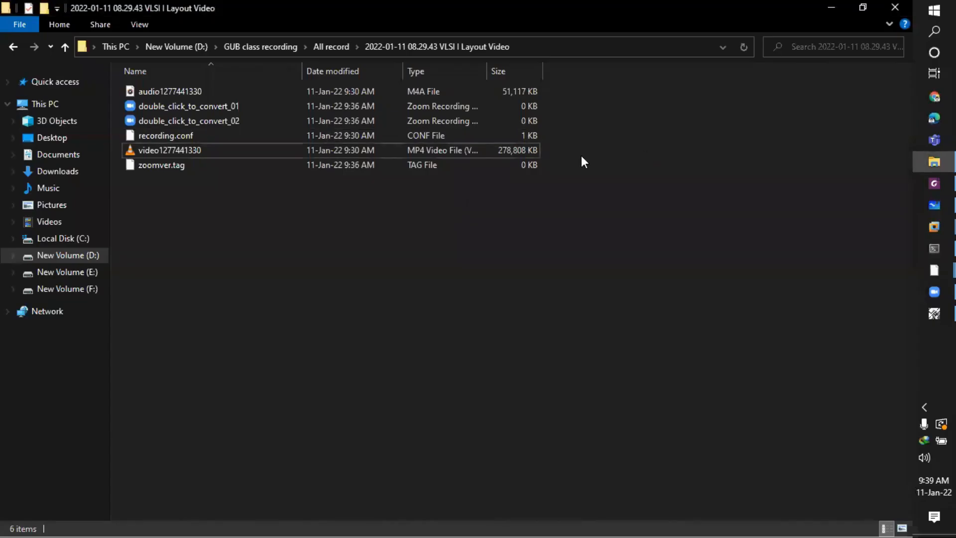
{"action": "left_click", "coordinate": [934, 313]}
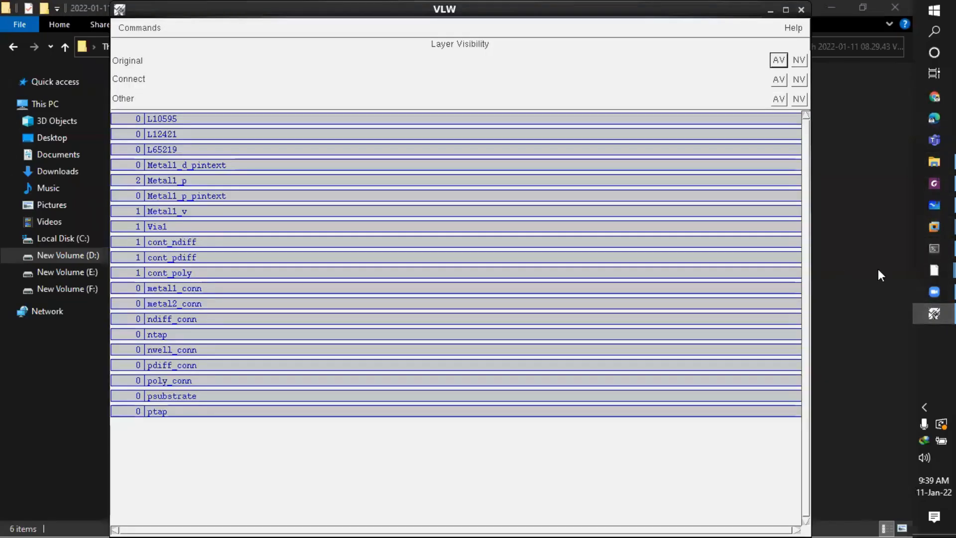
{"action": "left_click", "coordinate": [116, 28]}
{"action": "left_click", "coordinate": [145, 93]}
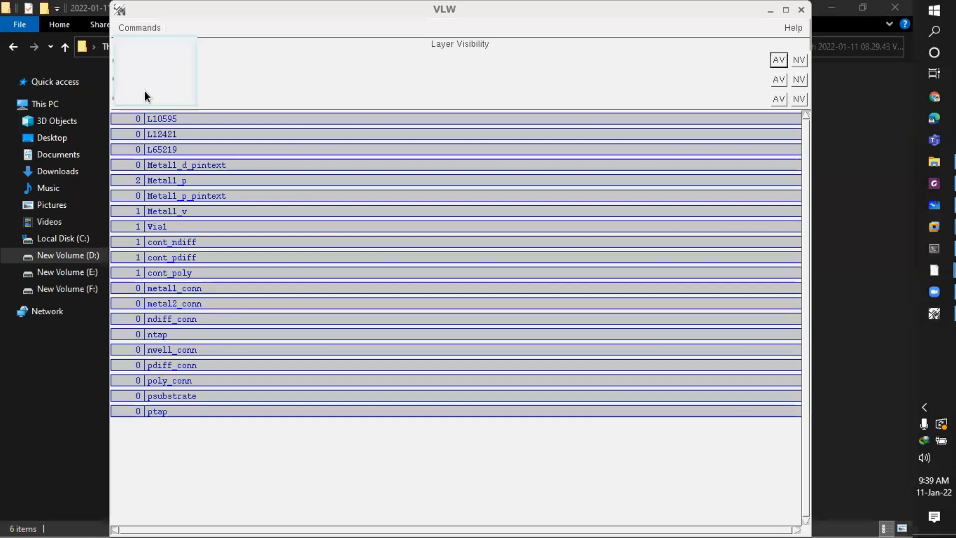
Step: Rerun the Assura DRC on the Inverter1_V1 layout, saving the cellview, overwriting the L2DRC_run data and ending the active run
{"action": "left_click", "coordinate": [935, 270]}
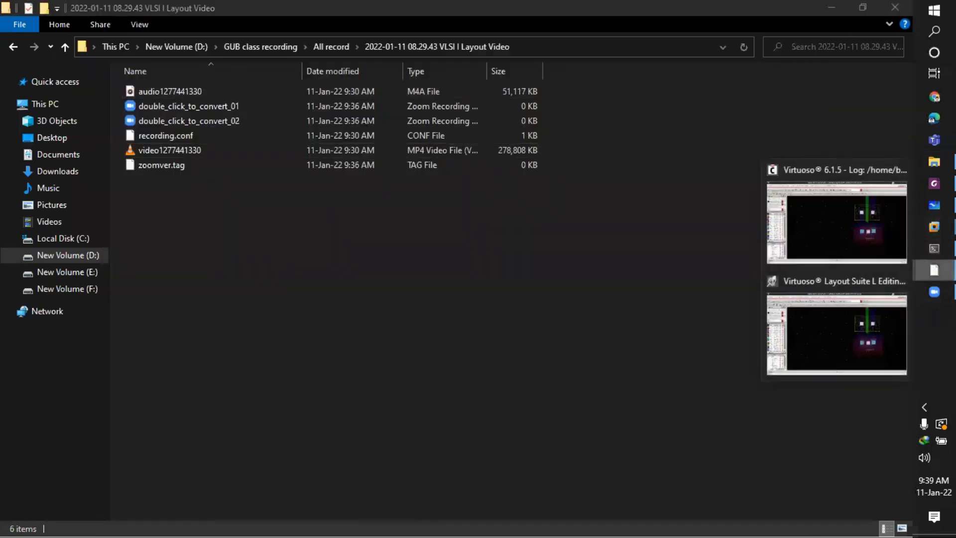
{"action": "left_click", "coordinate": [881, 306]}
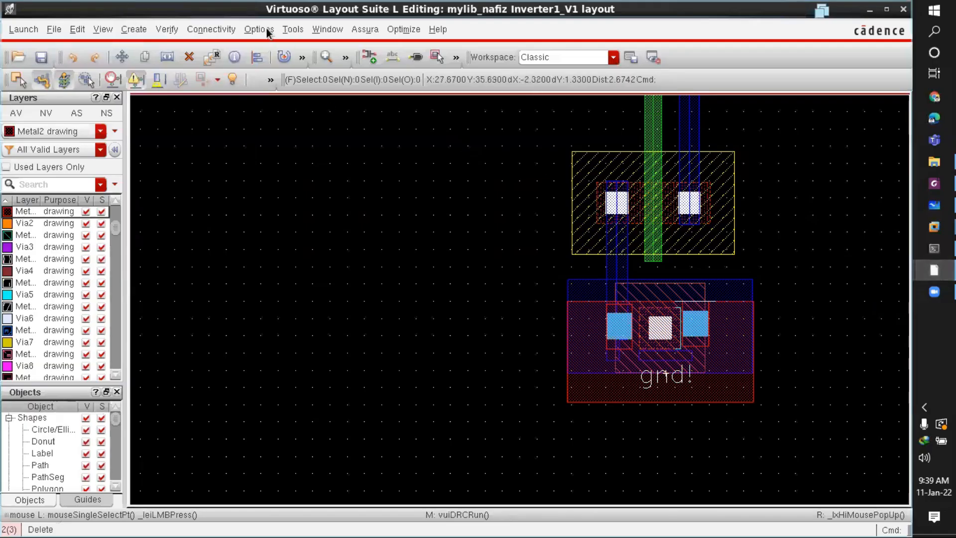
{"action": "left_click", "coordinate": [366, 29]}
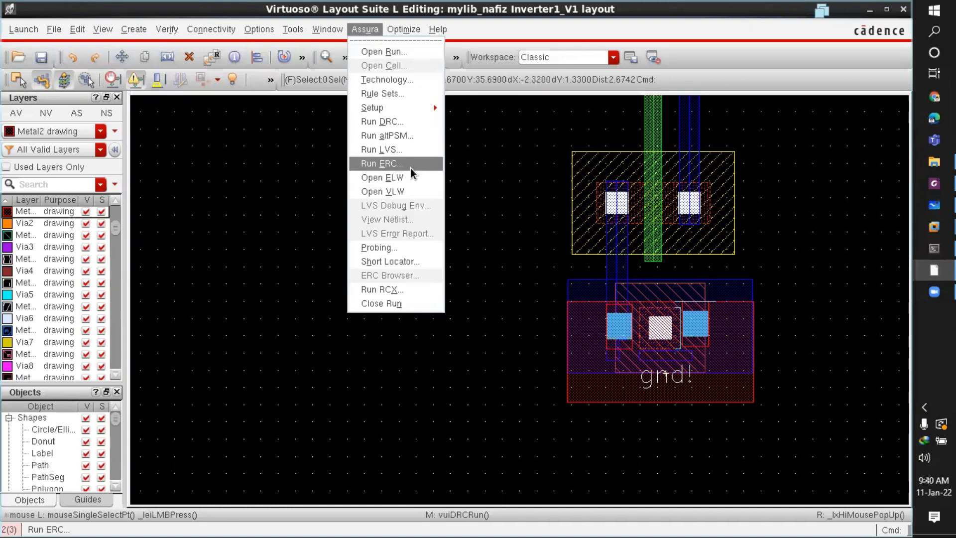
{"action": "left_click", "coordinate": [414, 126]}
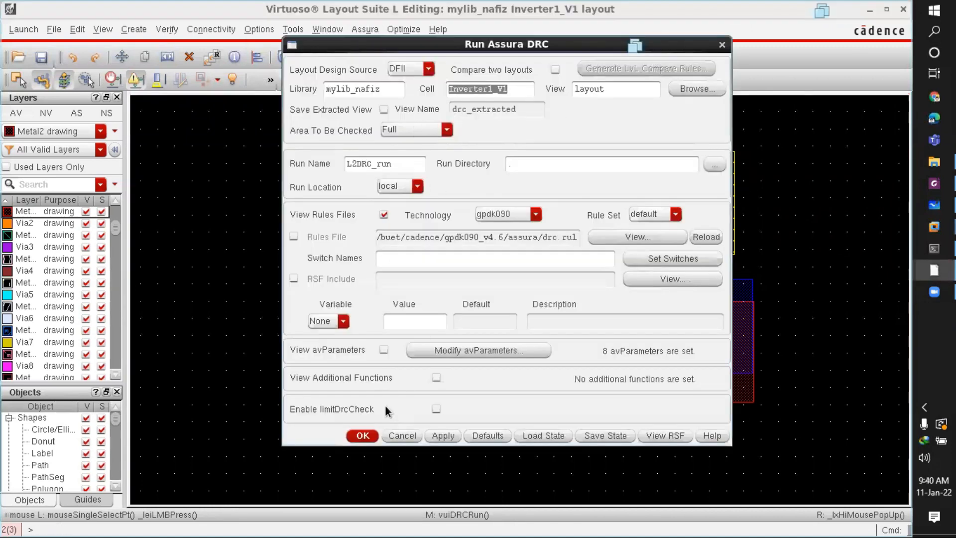
{"action": "left_click", "coordinate": [363, 436]}
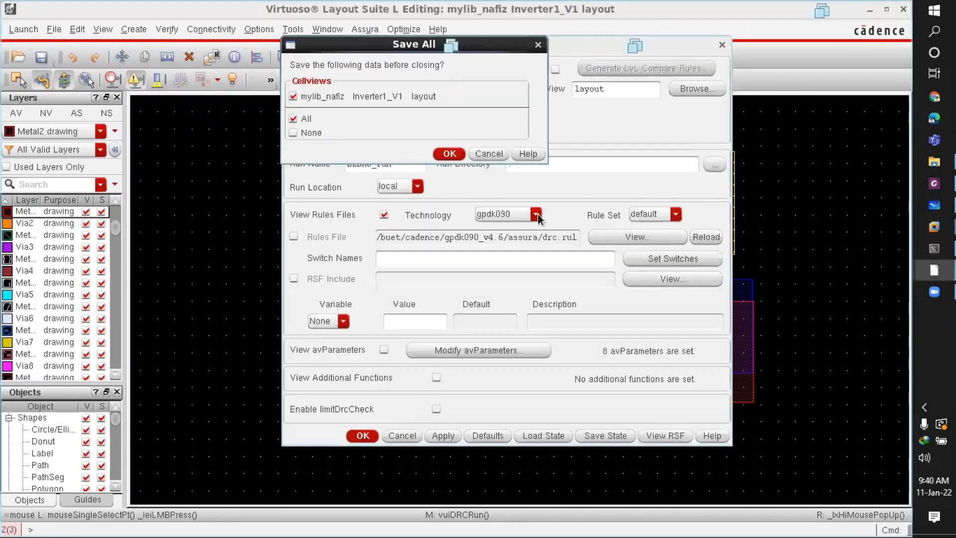
{"action": "left_click", "coordinate": [449, 153]}
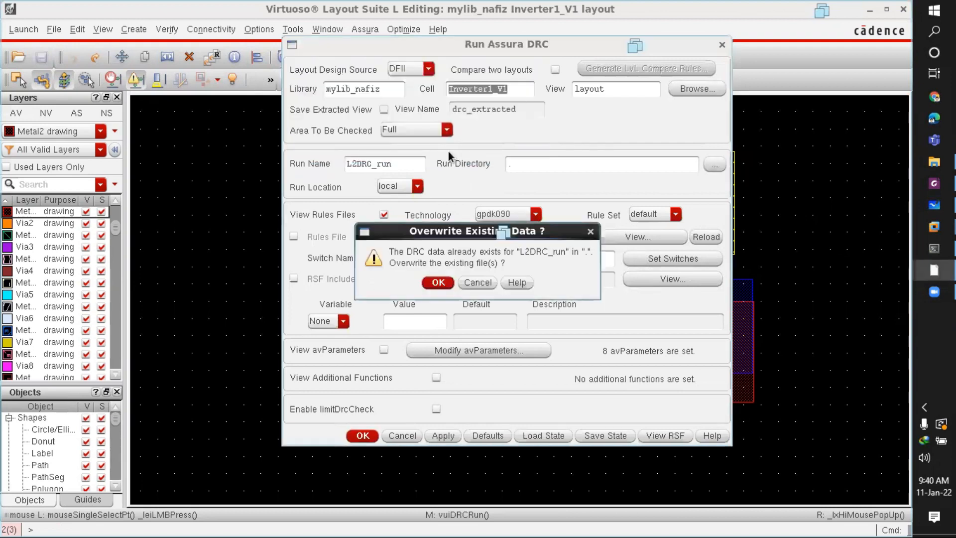
{"action": "left_click", "coordinate": [438, 282]}
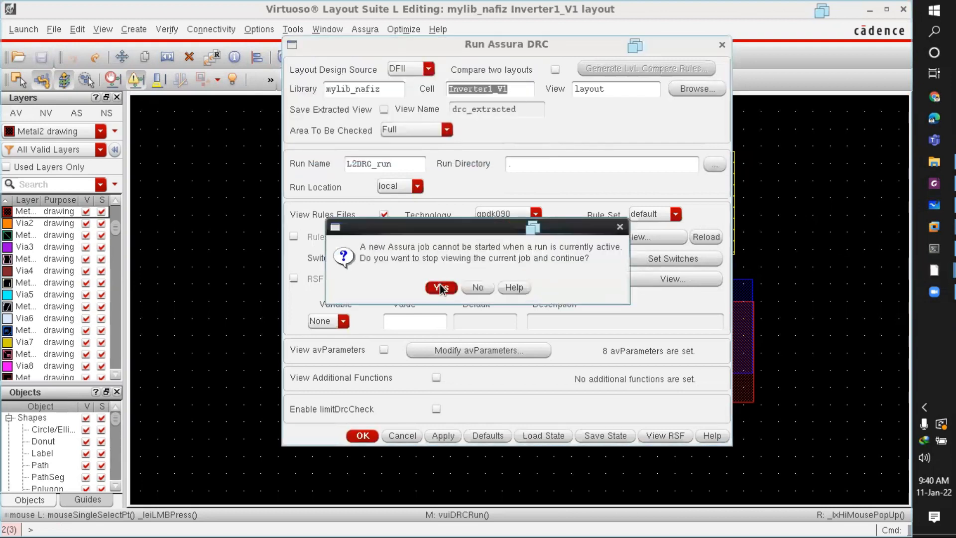
{"action": "left_click", "coordinate": [439, 289]}
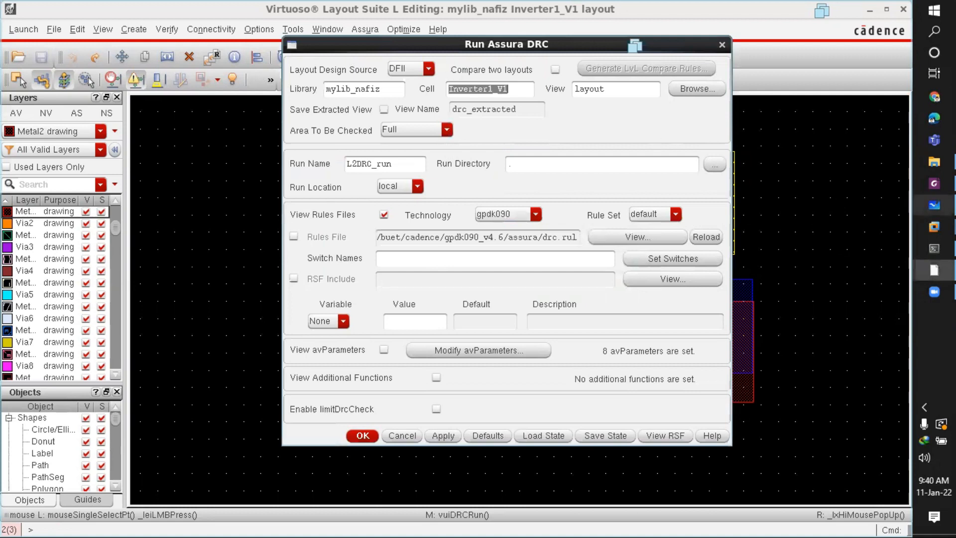
Step: Dismiss the DRC progress window and open the results of the new L2DRC_run check
{"action": "mouse_move", "coordinate": [934, 270]}
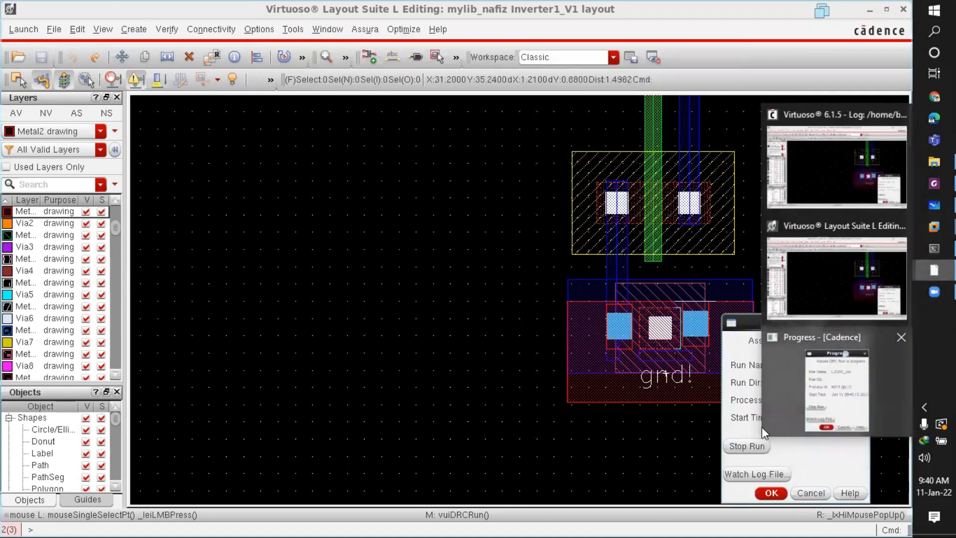
{"action": "left_click", "coordinate": [773, 488]}
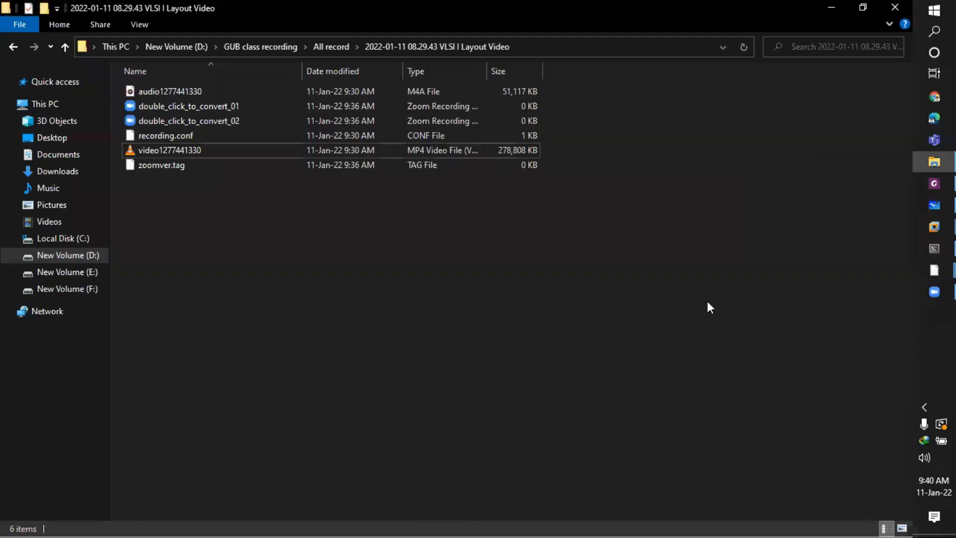
{"action": "left_click", "coordinate": [934, 270]}
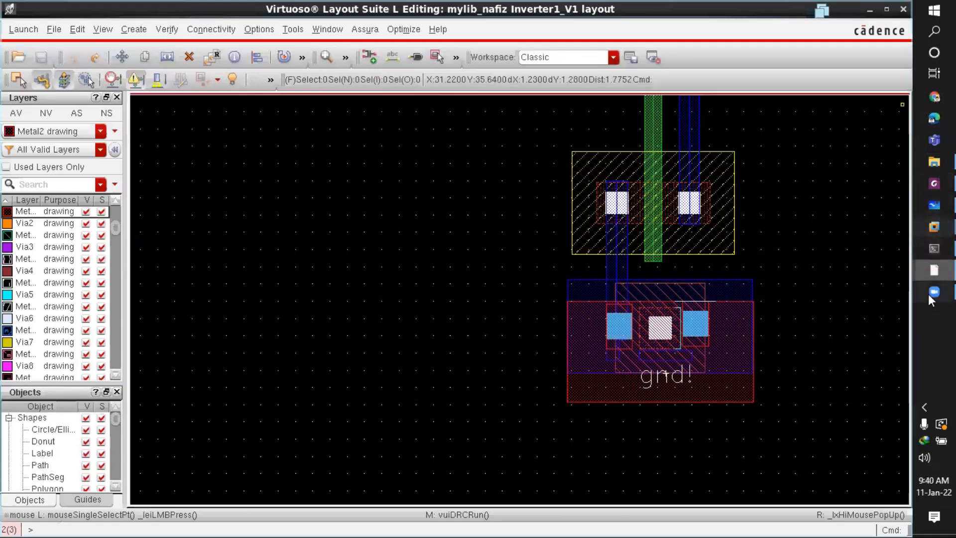
{"action": "mouse_move", "coordinate": [934, 270]}
{"action": "left_click", "coordinate": [894, 321]}
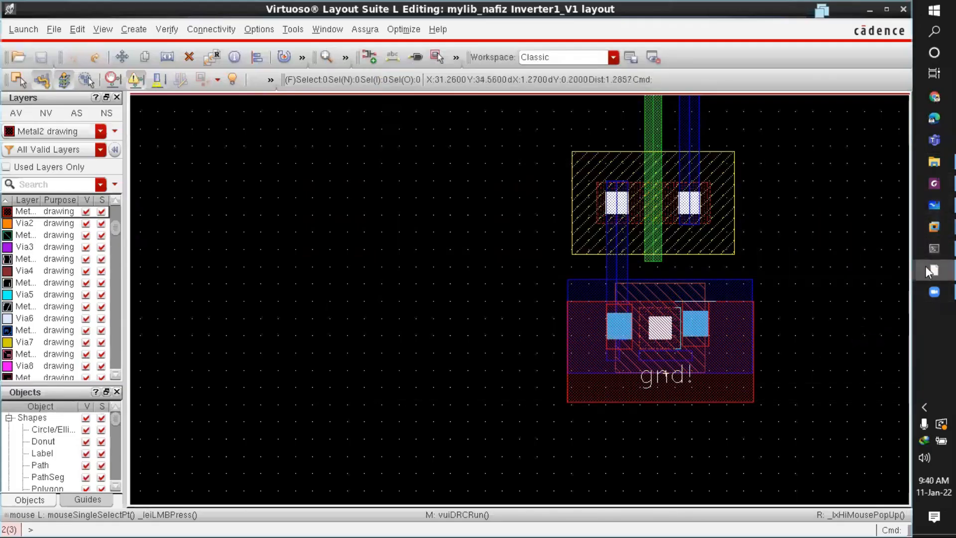
{"action": "left_click", "coordinate": [438, 305]}
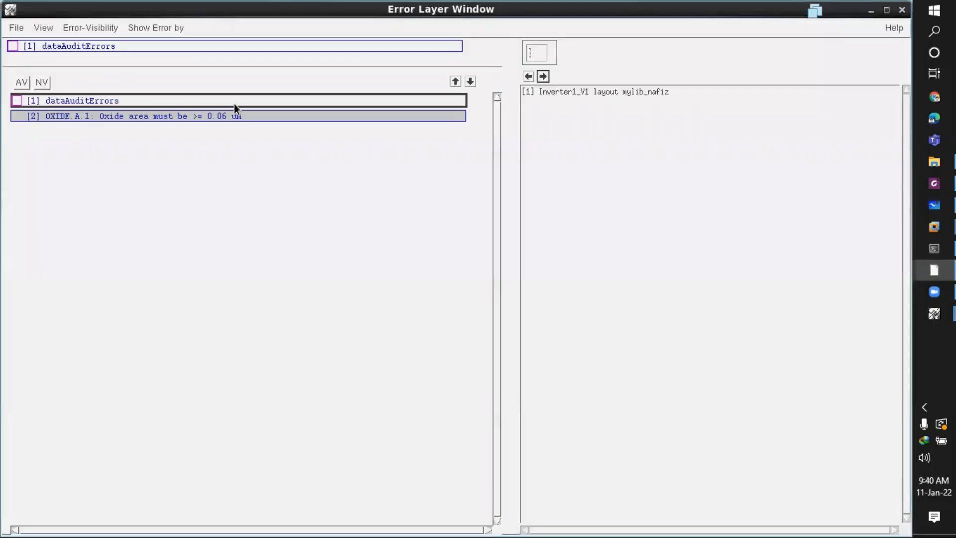
Step: Highlight the OXIDE.A.1 violation in the layout and examine the marked oxide around the central contact below the vdd! label
{"action": "left_click", "coordinate": [235, 121]}
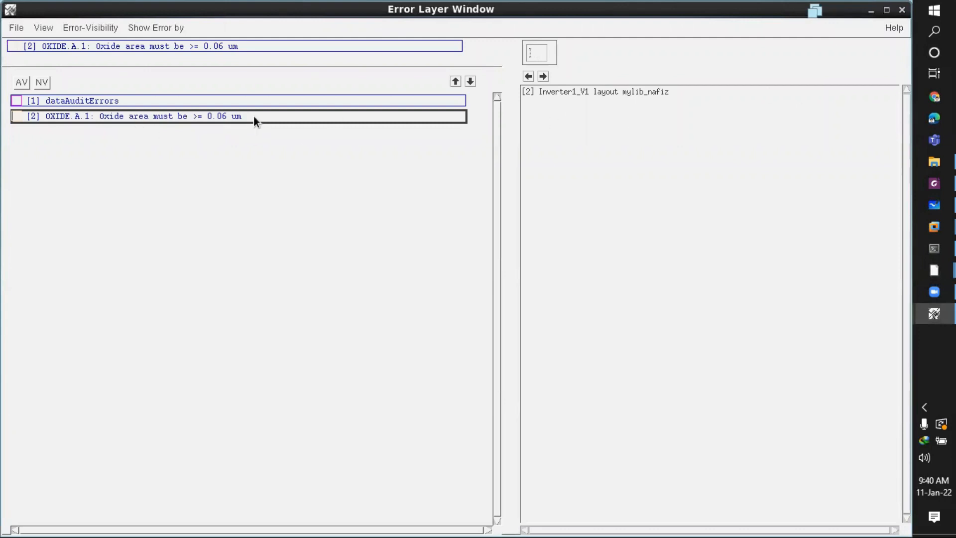
{"action": "left_click", "coordinate": [542, 76]}
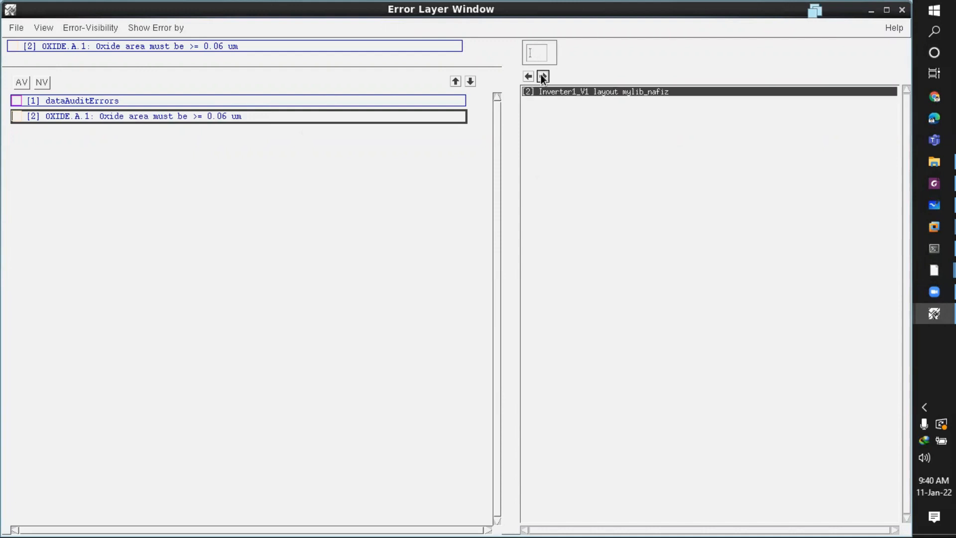
{"action": "left_click", "coordinate": [870, 10]}
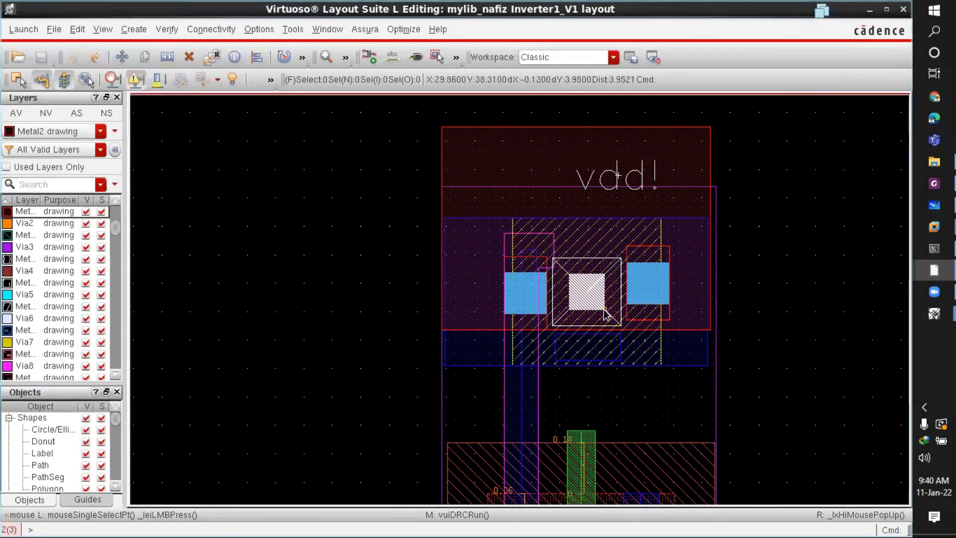
{"action": "scroll", "coordinate": [602, 327], "scroll_direction": "up", "scroll_amount": 3}
{"action": "scroll", "coordinate": [606, 312], "scroll_direction": "down", "scroll_amount": 1}
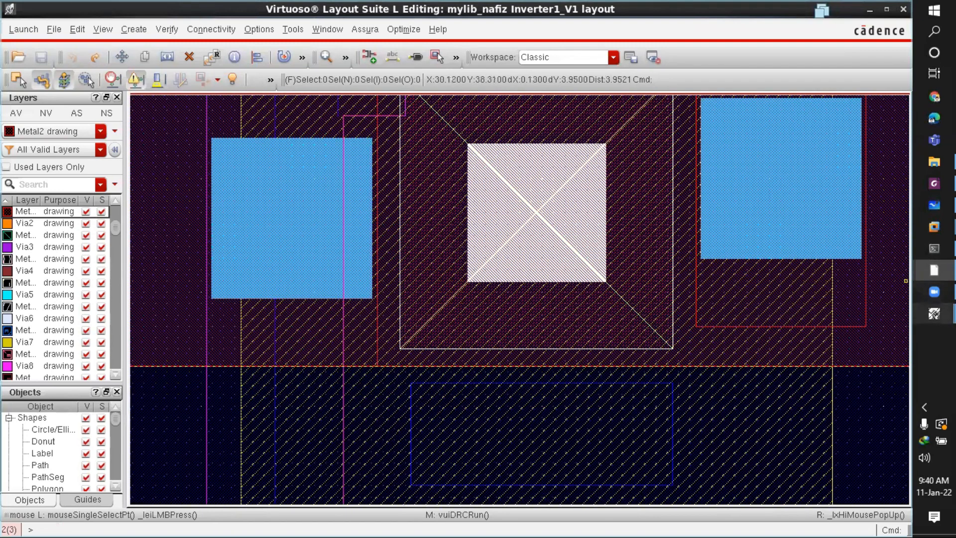
Step: Check the OXIDE.A.1 entry in the error list and inspect the oxide rectangle around the central contact below the vdd! label
{"action": "mouse_move", "coordinate": [935, 314]}
{"action": "left_click", "coordinate": [871, 368]}
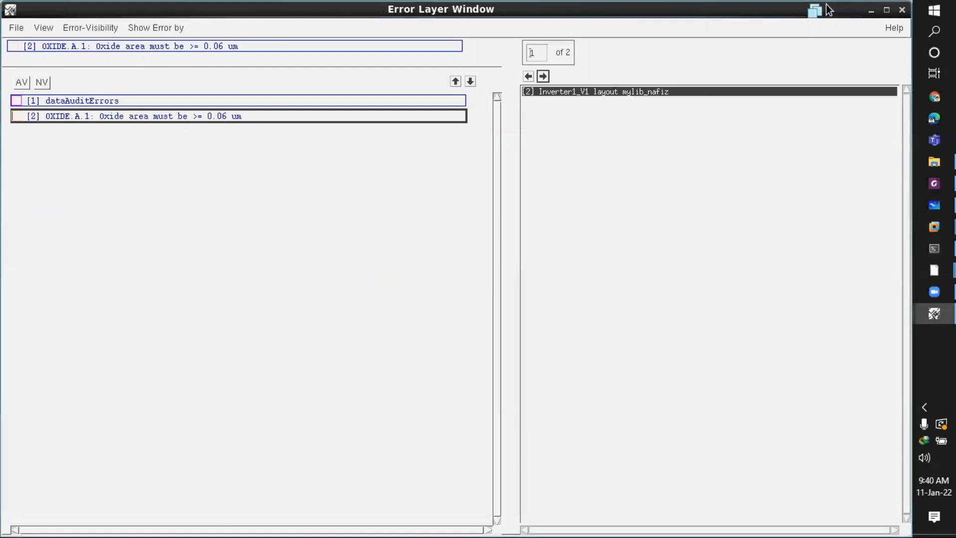
{"action": "left_click", "coordinate": [869, 10]}
{"action": "scroll", "coordinate": [538, 277], "scroll_direction": "down", "scroll_amount": 2, "text": "ctrl"}
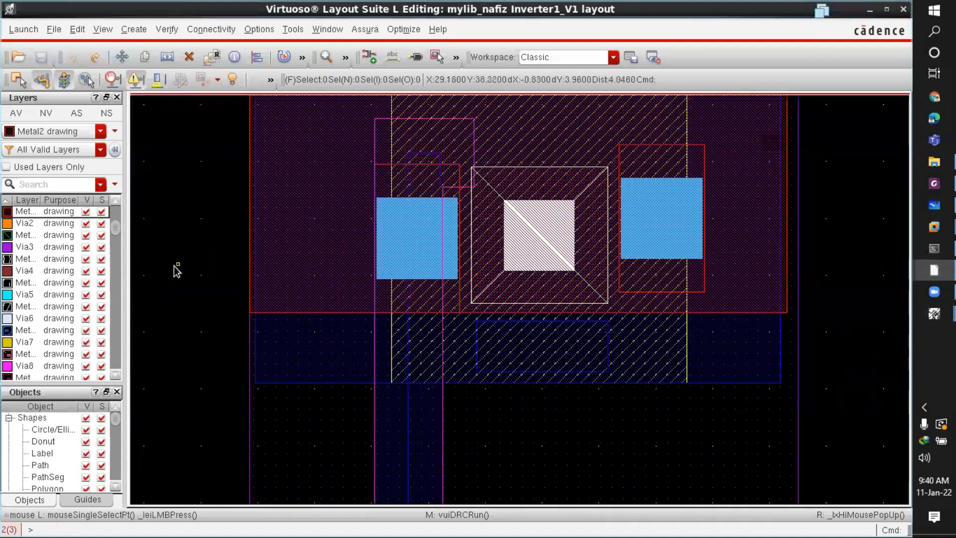
{"action": "scroll", "coordinate": [613, 333], "scroll_direction": "up", "scroll_amount": 2, "text": "ctrl"}
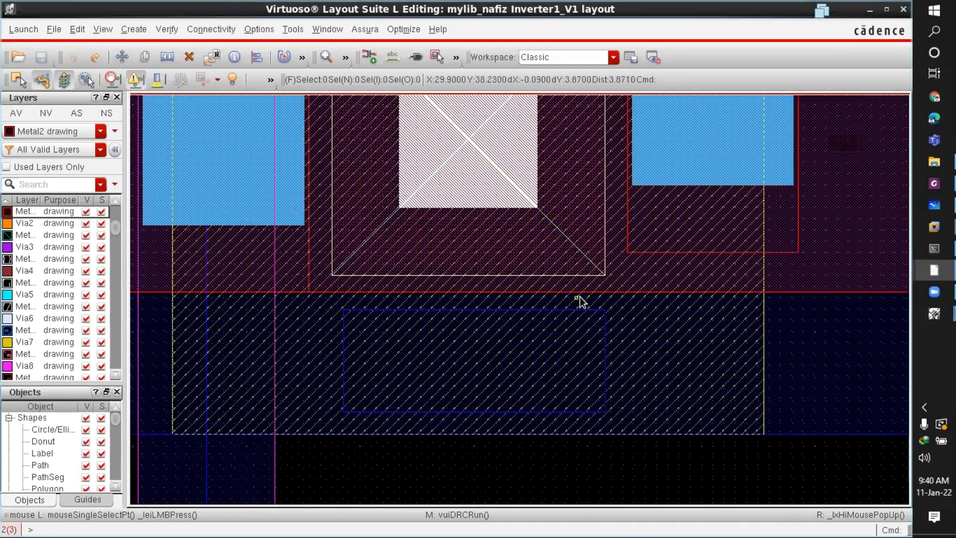
{"action": "scroll", "coordinate": [572, 274], "scroll_direction": "up", "scroll_amount": 2, "text": "ctrl"}
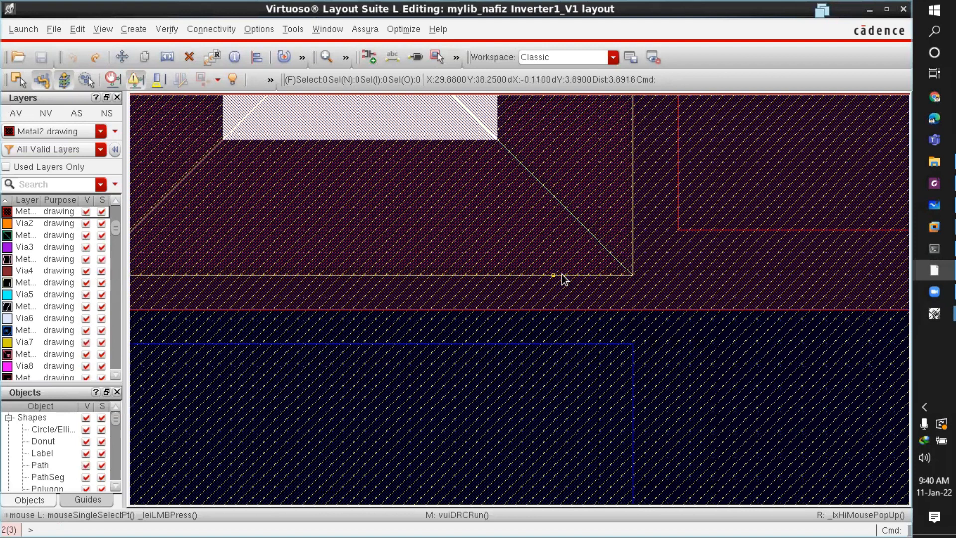
{"action": "left_click", "coordinate": [562, 273]}
{"action": "scroll", "coordinate": [564, 273], "scroll_direction": "down", "scroll_amount": 4, "text": "ctrl"}
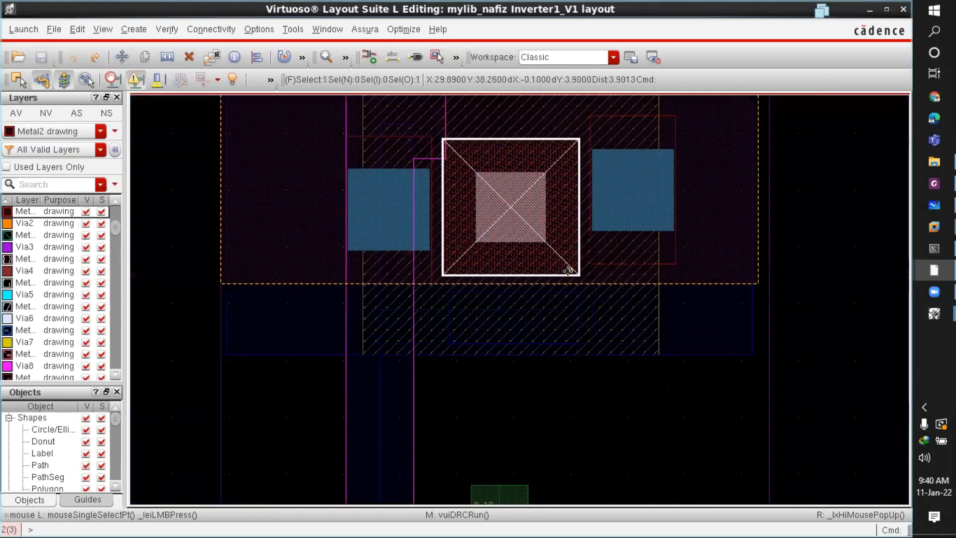
{"action": "left_click", "coordinate": [181, 345]}
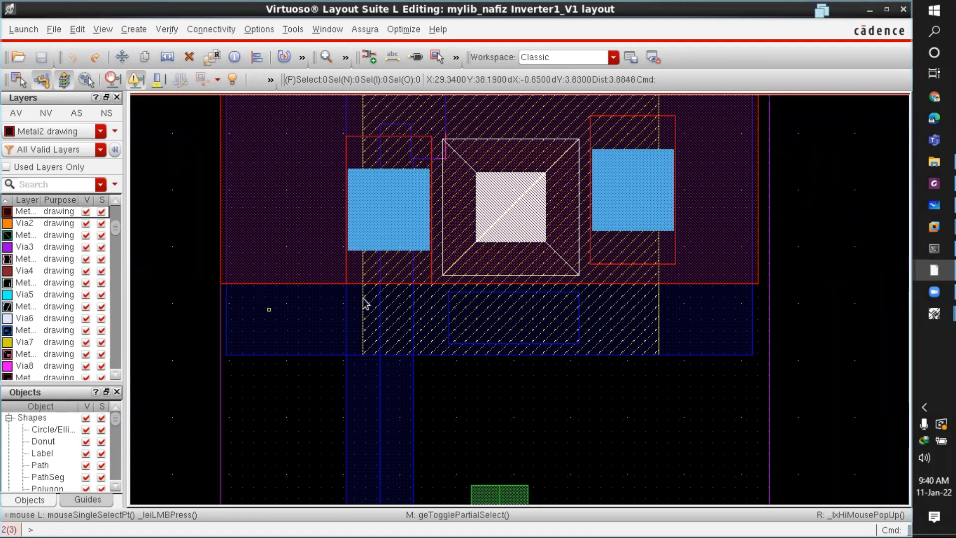
Step: With partial selection, stretch the central oxide rectangle's lower edge about 0.01 um downward and its left edge about 0.02 um outward
{"action": "scroll", "coordinate": [434, 293], "scroll_direction": "up", "scroll_amount": 2, "text": "ctrl"}
{"action": "scroll", "coordinate": [511, 258], "scroll_direction": "up", "scroll_amount": 2, "text": "ctrl"}
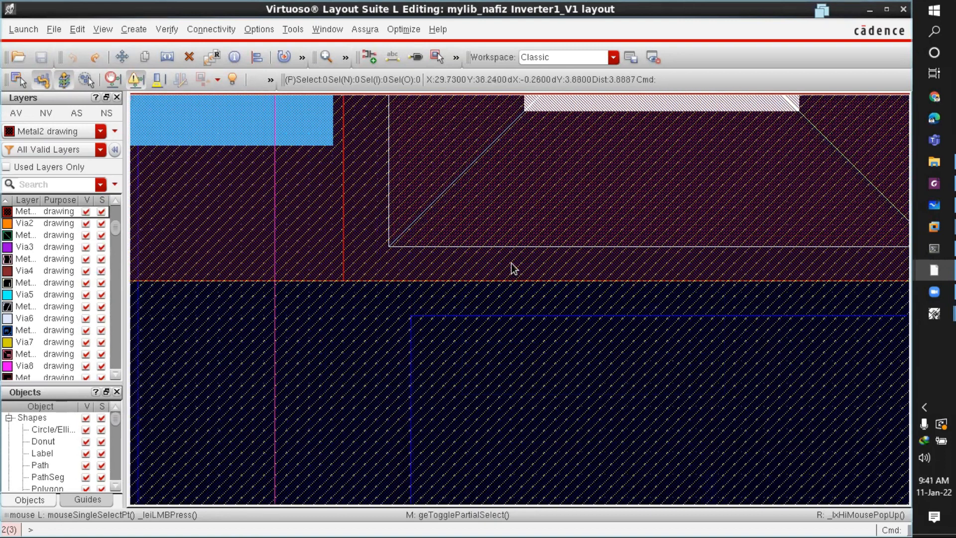
{"action": "left_click", "coordinate": [517, 246]}
{"action": "left_click_drag", "start_coordinate": [517, 241], "coordinate": [517, 274]}
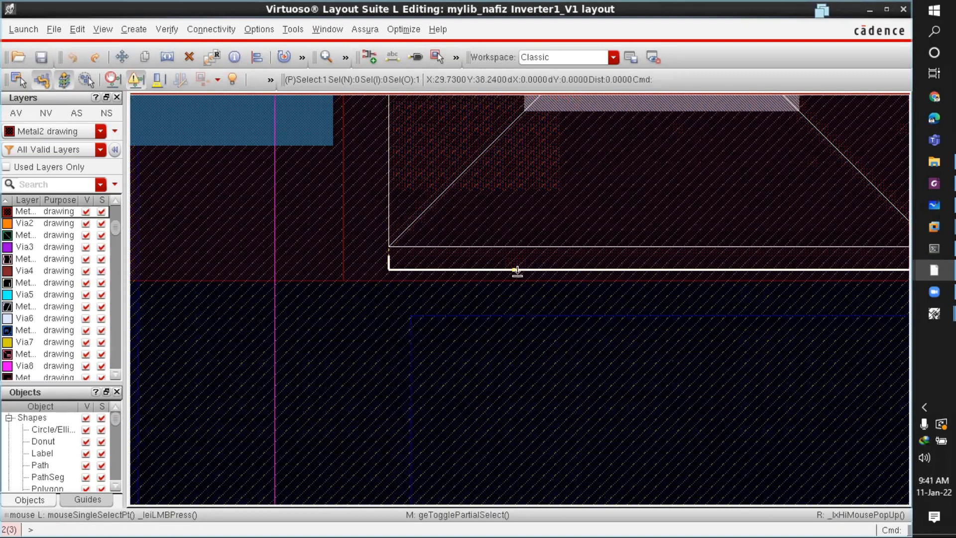
{"action": "scroll", "coordinate": [489, 351], "scroll_direction": "up", "scroll_amount": 2, "text": "ctrl"}
{"action": "scroll", "coordinate": [491, 331], "scroll_direction": "down", "scroll_amount": 4, "text": "ctrl"}
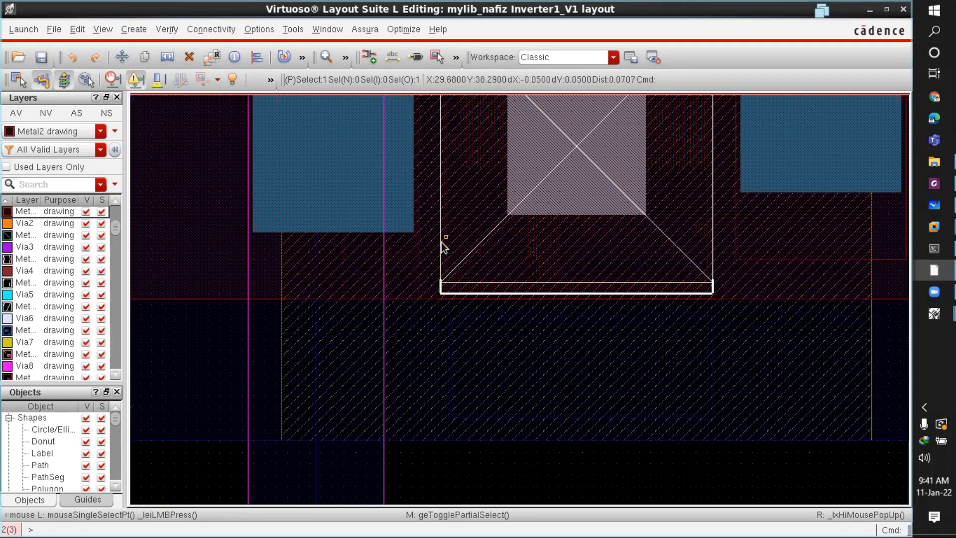
{"action": "left_click", "coordinate": [441, 242]}
{"action": "left_click_drag", "start_coordinate": [442, 241], "coordinate": [426, 242]}
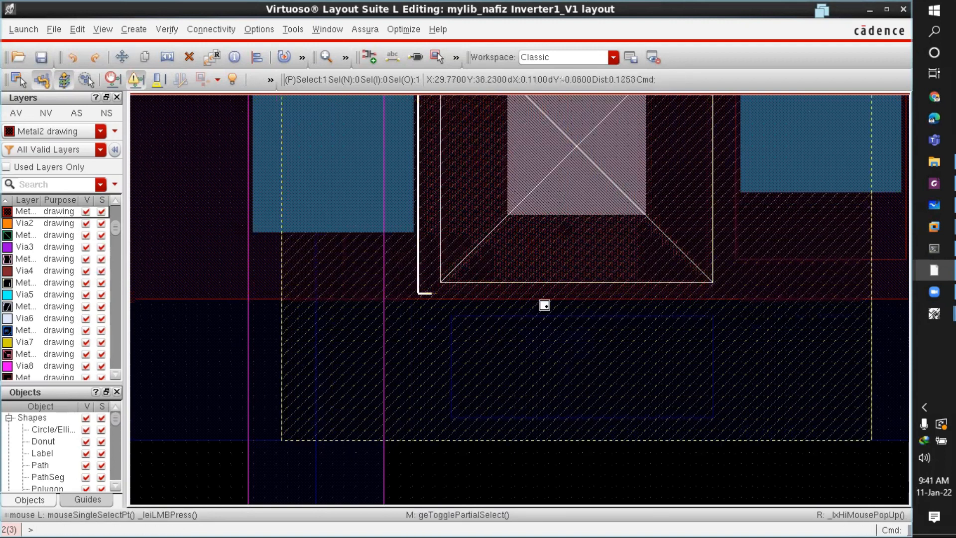
{"action": "scroll", "coordinate": [545, 305], "scroll_direction": "down", "scroll_amount": 2, "text": "ctrl"}
{"action": "scroll", "coordinate": [622, 234], "scroll_direction": "up", "scroll_amount": 2, "text": "ctrl"}
Step: Stretch the central oxide rectangle's right edge about 0.02 um outward and its upper edge 0.01 um upward
{"action": "left_click", "coordinate": [645, 226]}
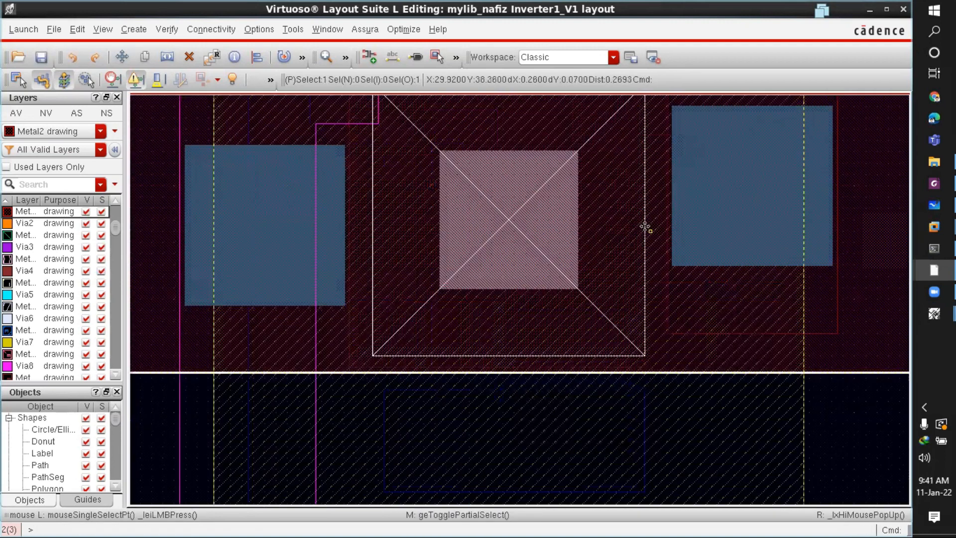
{"action": "left_click", "coordinate": [646, 228]}
{"action": "left_click", "coordinate": [643, 230]}
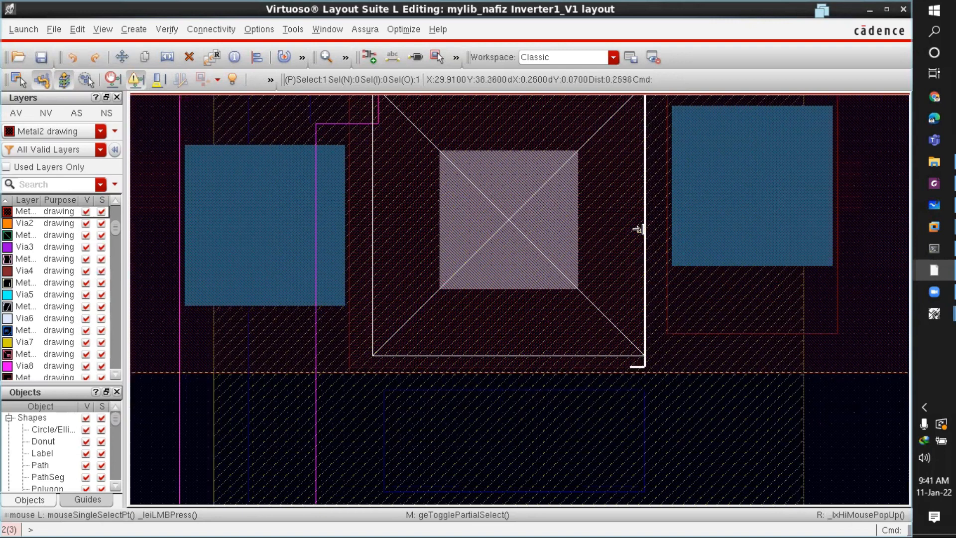
{"action": "left_click", "coordinate": [638, 229]}
{"action": "left_click", "coordinate": [660, 229]}
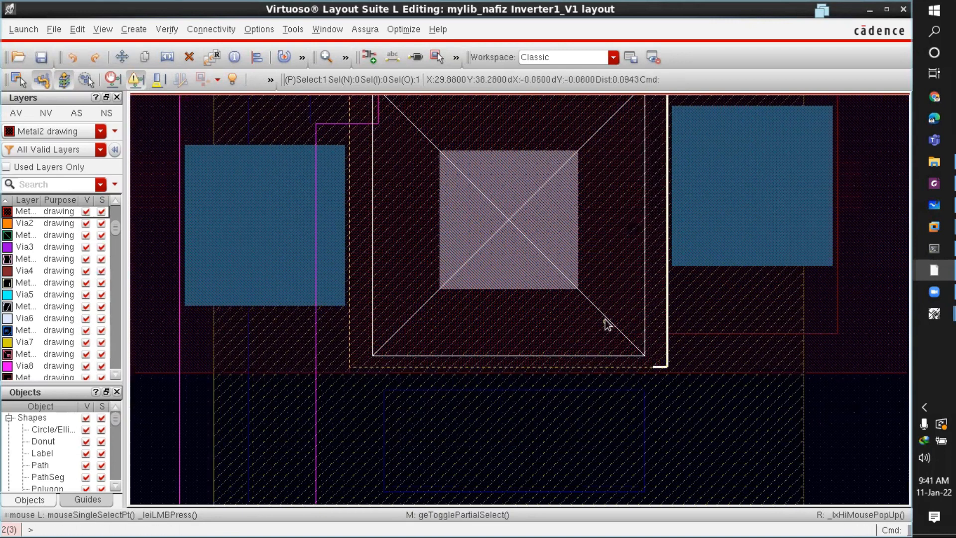
{"action": "scroll", "coordinate": [609, 321], "scroll_direction": "down", "scroll_amount": 1, "text": "ctrl"}
{"action": "scroll", "coordinate": [640, 249], "scroll_direction": "up", "scroll_amount": 1, "text": "ctrl"}
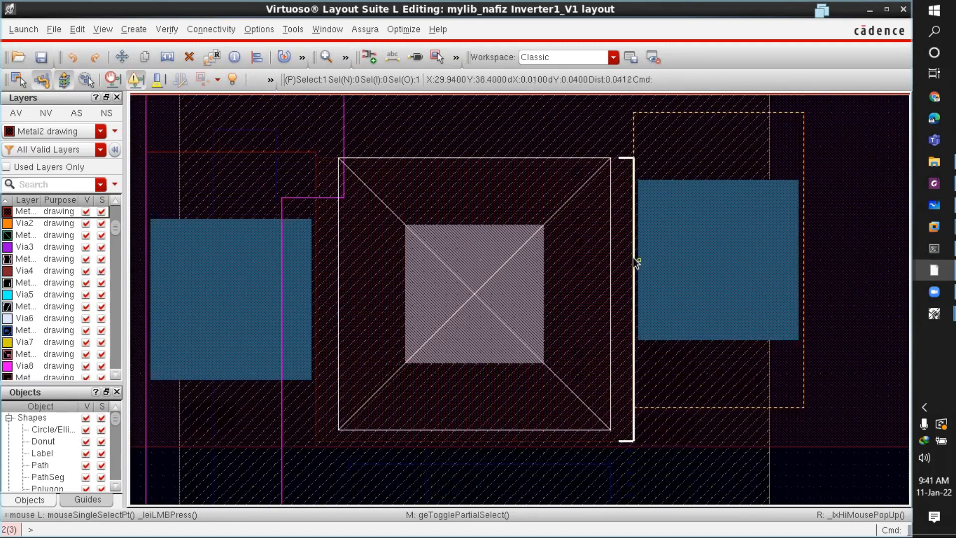
{"action": "scroll", "coordinate": [629, 172], "scroll_direction": "up", "scroll_amount": 1, "text": "ctrl"}
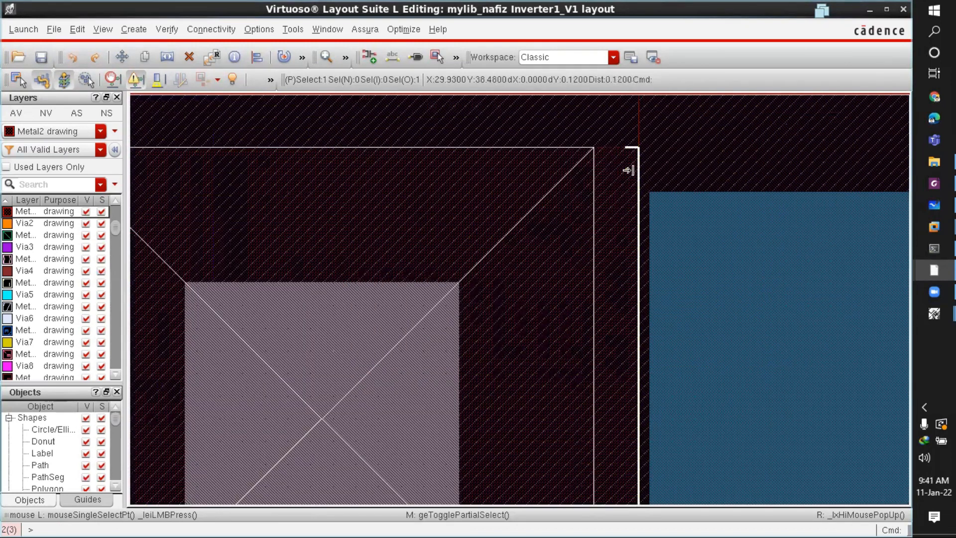
{"action": "left_click", "coordinate": [629, 170]}
{"action": "left_click", "coordinate": [620, 171]}
{"action": "scroll", "coordinate": [536, 171], "scroll_direction": "down", "scroll_amount": 2, "text": "ctrl"}
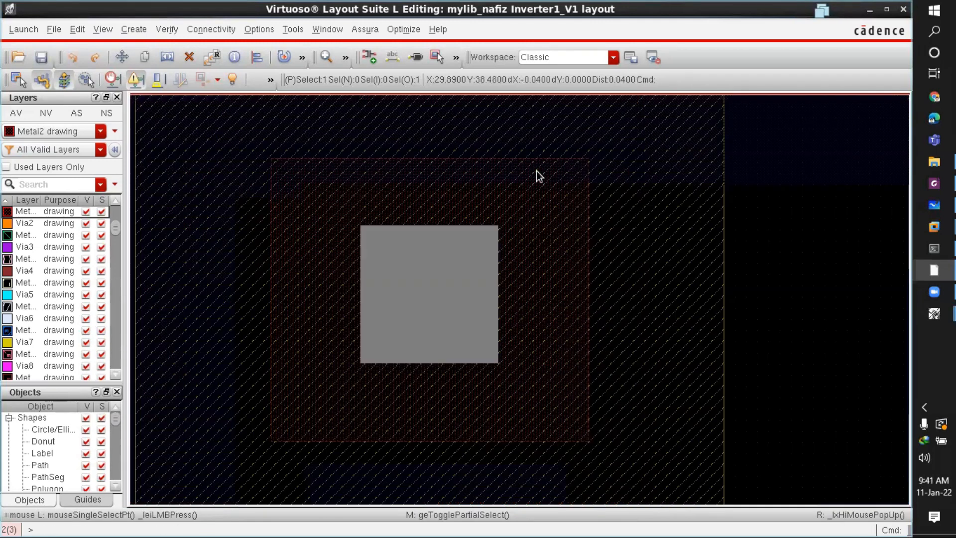
{"action": "left_click", "coordinate": [449, 158]}
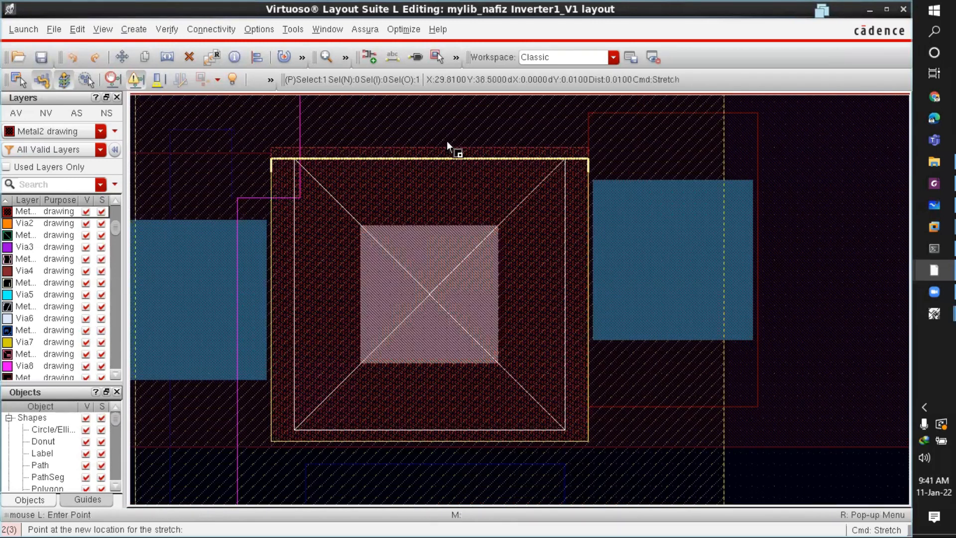
{"action": "left_click", "coordinate": [449, 146]}
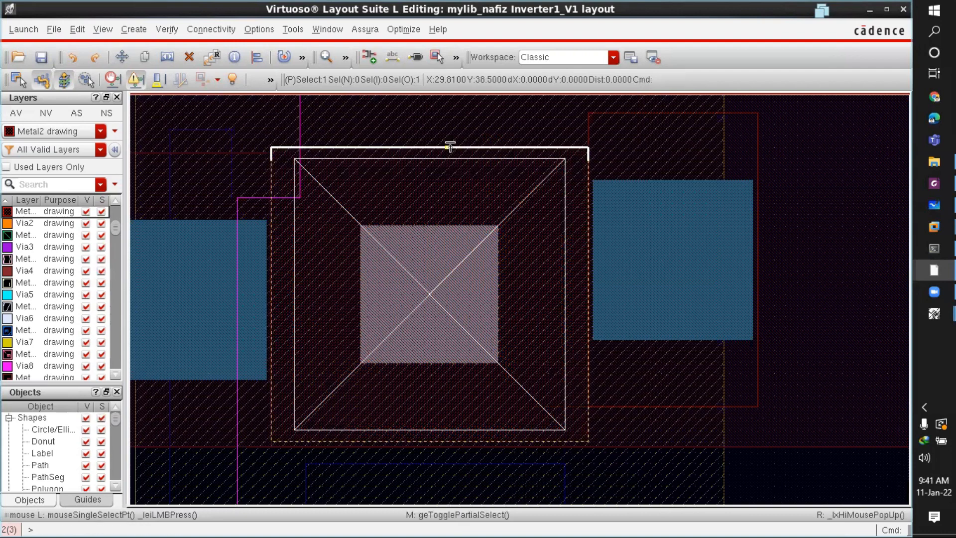
Step: Extend the central oxide rectangle's lower edge downward by about another 0.02 um in two stretches
{"action": "scroll", "coordinate": [450, 146], "scroll_direction": "down", "scroll_amount": 1, "text": "ctrl"}
{"action": "scroll", "coordinate": [651, 233], "scroll_direction": "down", "scroll_amount": 1, "text": "ctrl"}
{"action": "scroll", "coordinate": [516, 219], "scroll_direction": "up", "scroll_amount": 3, "text": "ctrl"}
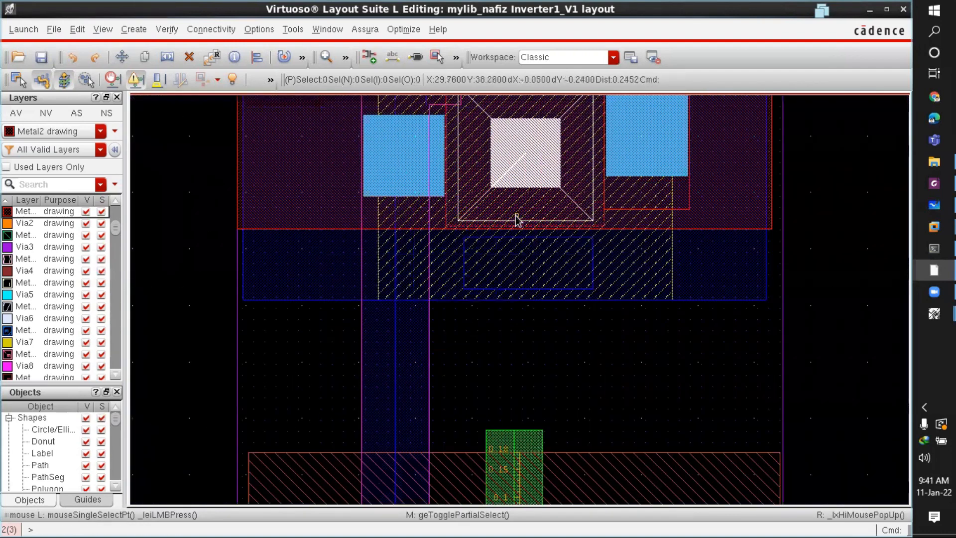
{"action": "scroll", "coordinate": [516, 219], "scroll_direction": "up", "scroll_amount": 1, "text": "ctrl"}
{"action": "left_click", "coordinate": [490, 231]}
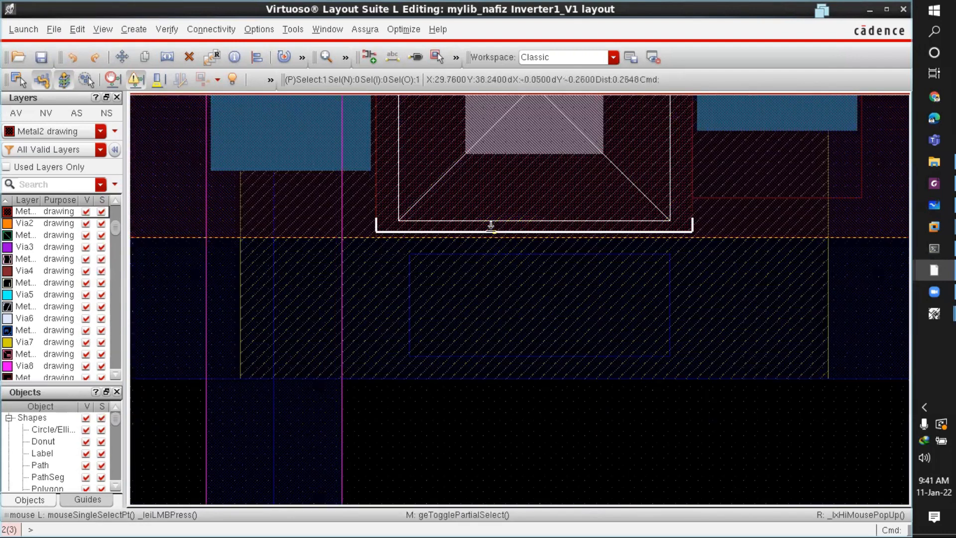
{"action": "left_click_drag", "start_coordinate": [490, 227], "coordinate": [492, 241]}
{"action": "left_click", "coordinate": [491, 247]}
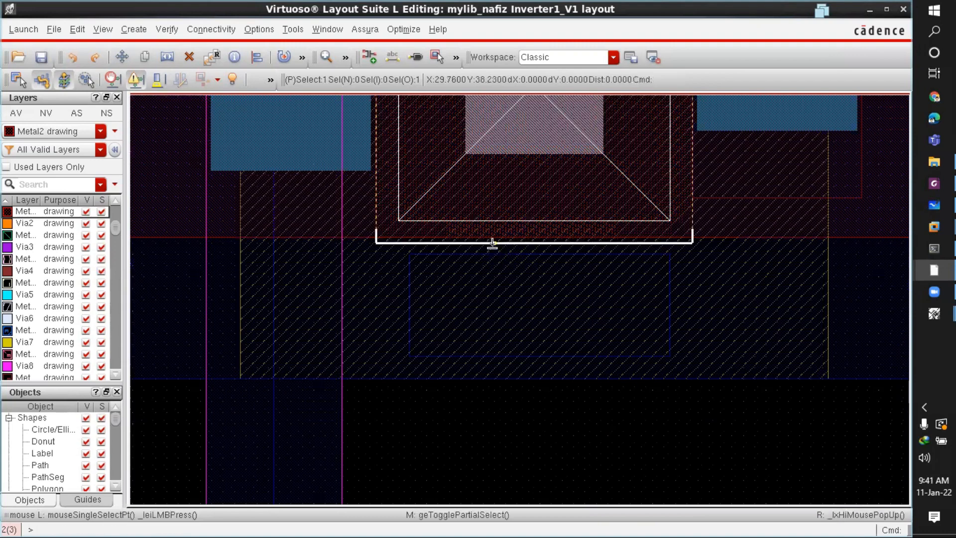
{"action": "scroll", "coordinate": [522, 295], "scroll_direction": "down", "scroll_amount": 1, "text": "ctrl"}
{"action": "scroll", "coordinate": [535, 263], "scroll_direction": "up", "scroll_amount": 2, "text": "ctrl"}
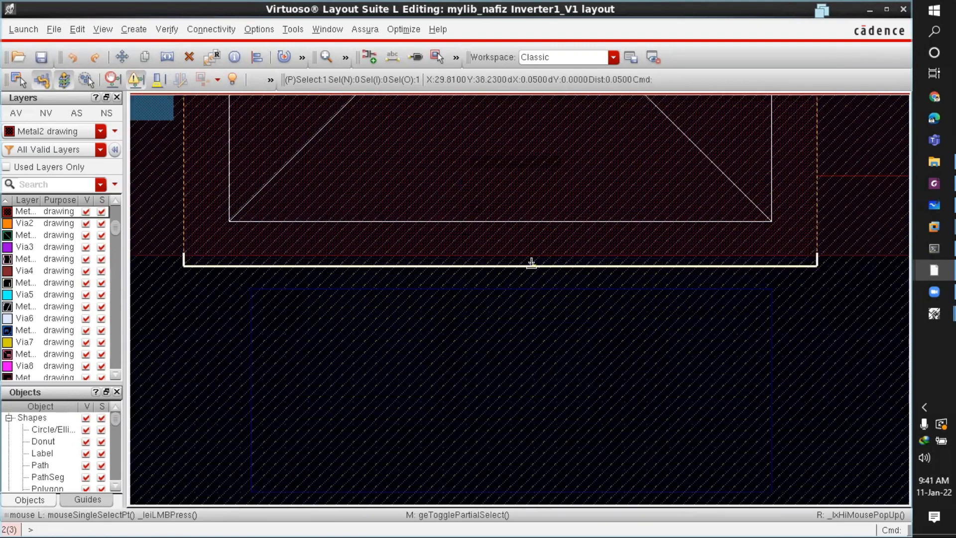
{"action": "left_click_drag", "start_coordinate": [532, 286], "coordinate": [532, 291]}
{"action": "left_click", "coordinate": [531, 291]}
Step: Examine the enlarged oxide's clearance to the neighbouring blue vias and the surrounding yellow hatched rectangle
{"action": "scroll", "coordinate": [557, 354], "scroll_direction": "down", "scroll_amount": 1, "text": "ctrl"}
{"action": "scroll", "coordinate": [591, 328], "scroll_direction": "down", "scroll_amount": 1, "text": "ctrl"}
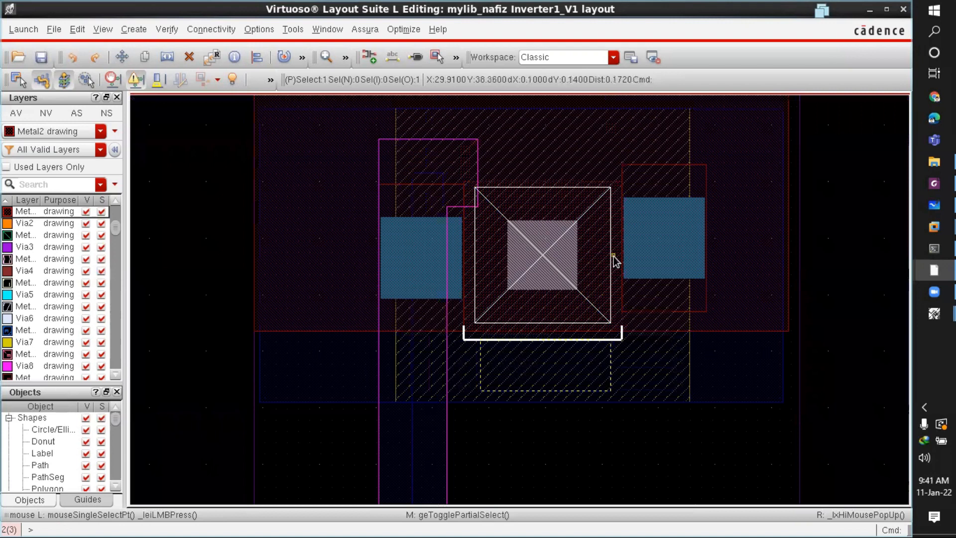
{"action": "scroll", "coordinate": [626, 261], "scroll_direction": "up", "scroll_amount": 1, "text": "ctrl"}
{"action": "scroll", "coordinate": [583, 306], "scroll_direction": "up", "scroll_amount": 1, "text": "ctrl"}
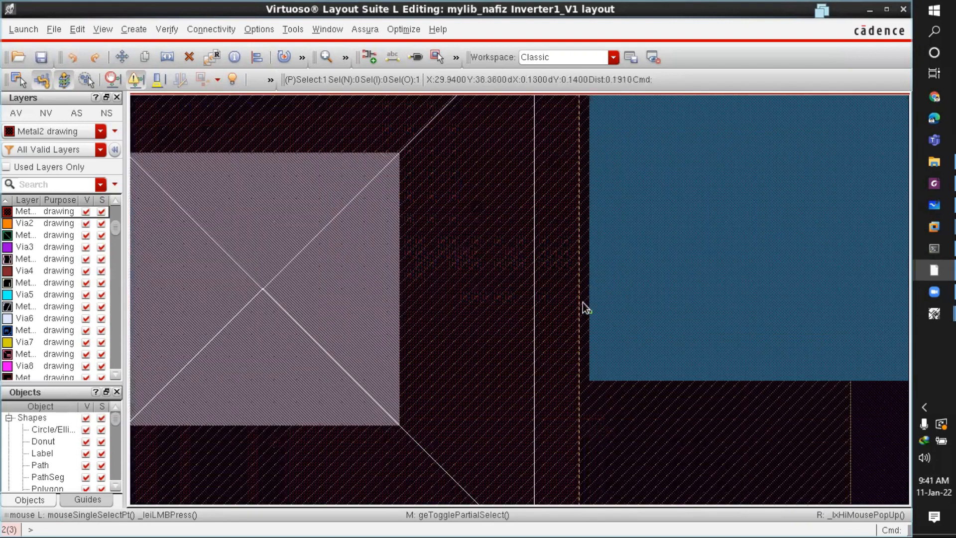
{"action": "scroll", "coordinate": [612, 260], "scroll_direction": "down", "scroll_amount": 1, "text": "ctrl"}
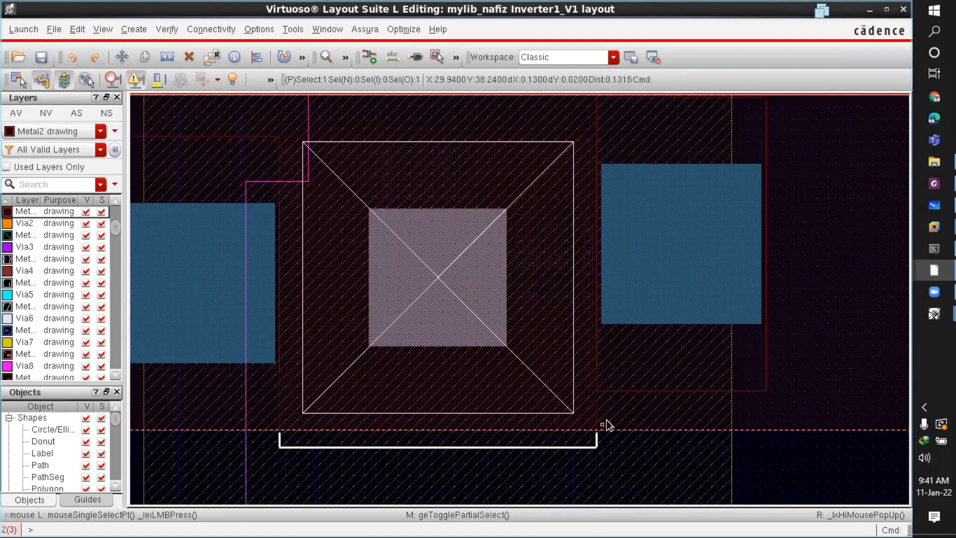
{"action": "scroll", "coordinate": [575, 404], "scroll_direction": "down", "scroll_amount": 1, "text": "ctrl"}
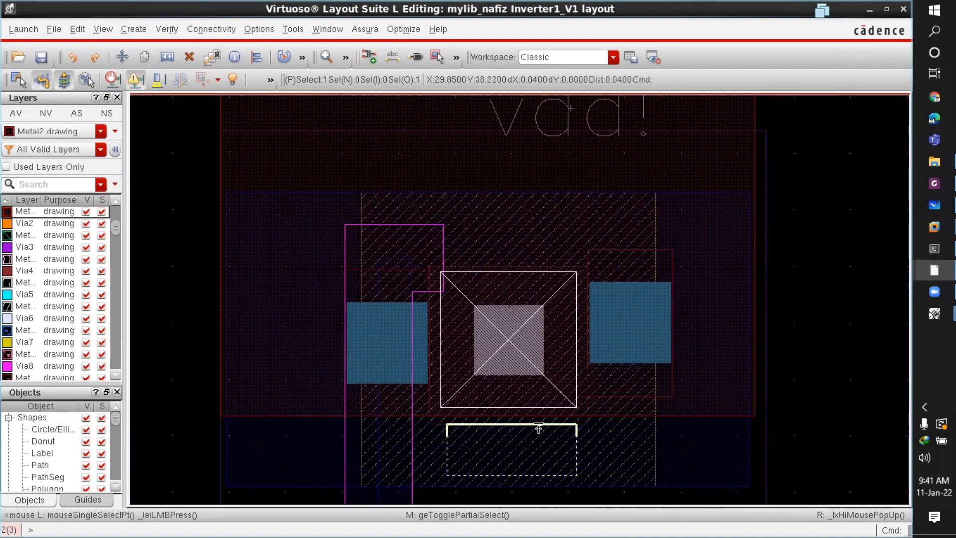
{"action": "left_click", "coordinate": [661, 427]}
{"action": "scroll", "coordinate": [618, 364], "scroll_direction": "down", "scroll_amount": 1, "text": "ctrl"}
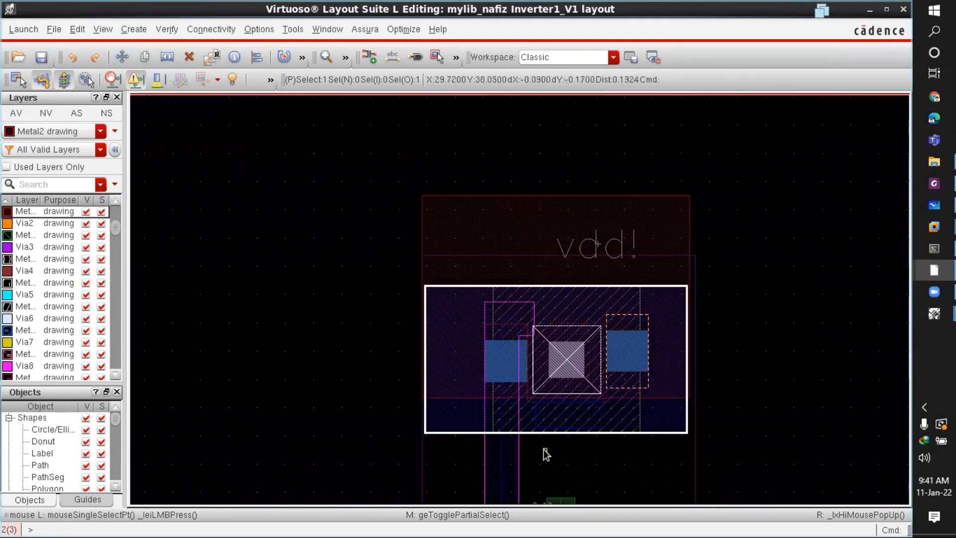
Step: Stretch the yellow hatched rectangle's left edge about 0.03 um outward and its lower edge about 0.04 um downward
{"action": "scroll", "coordinate": [544, 443], "scroll_direction": "up", "scroll_amount": 1, "text": "ctrl"}
{"action": "scroll", "coordinate": [510, 423], "scroll_direction": "up", "scroll_amount": 1, "text": "ctrl"}
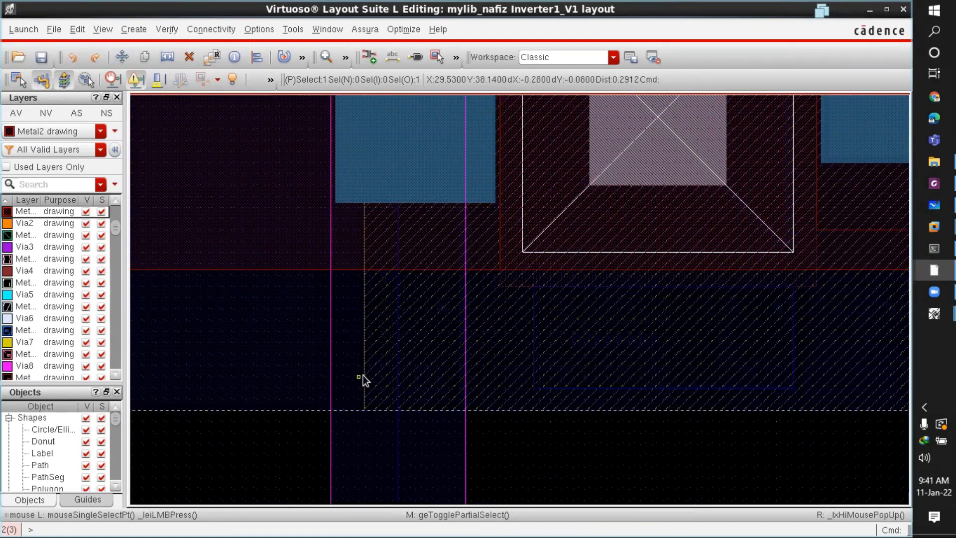
{"action": "left_click", "coordinate": [364, 363]}
{"action": "left_click_drag", "start_coordinate": [363, 363], "coordinate": [300, 355]}
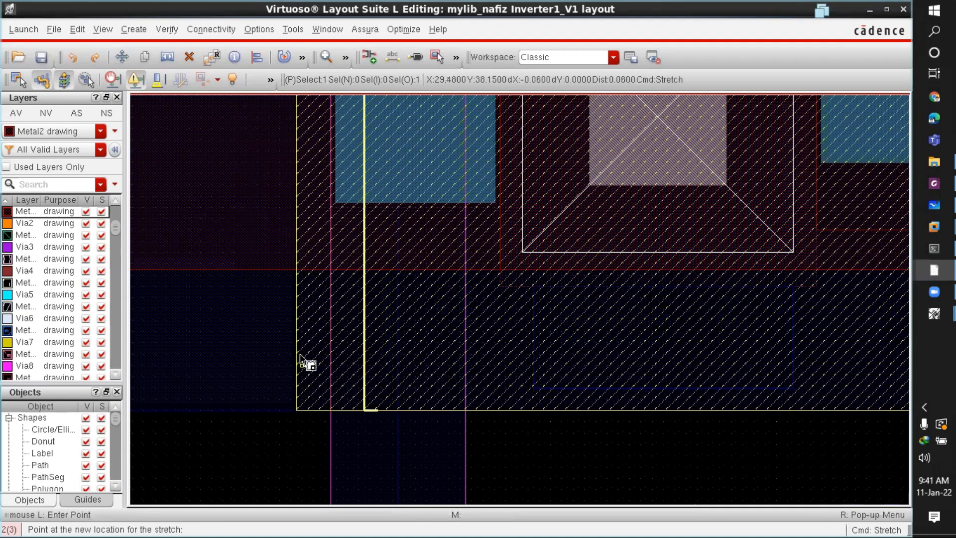
{"action": "left_click", "coordinate": [338, 356]}
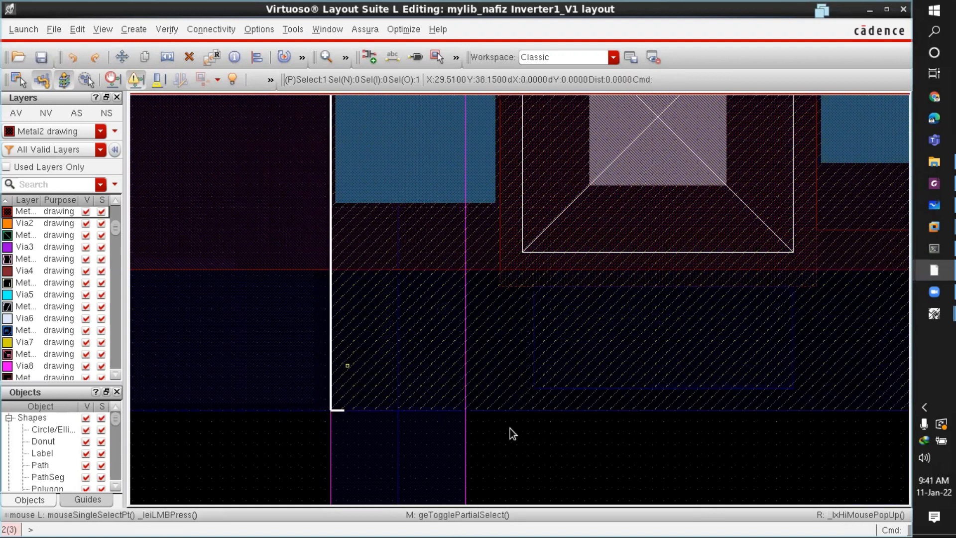
{"action": "left_click", "coordinate": [647, 412]}
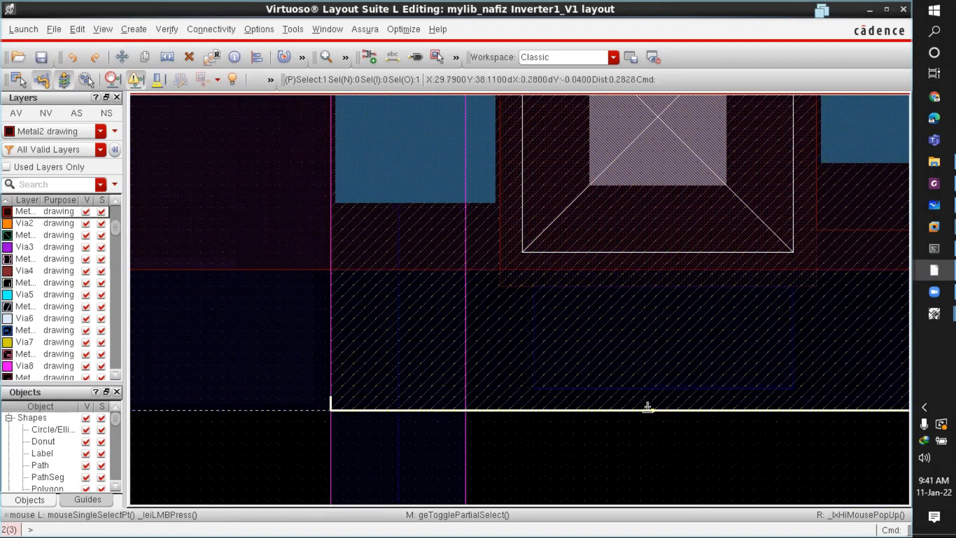
{"action": "left_click_drag", "start_coordinate": [648, 410], "coordinate": [655, 454]}
{"action": "left_click", "coordinate": [656, 462]}
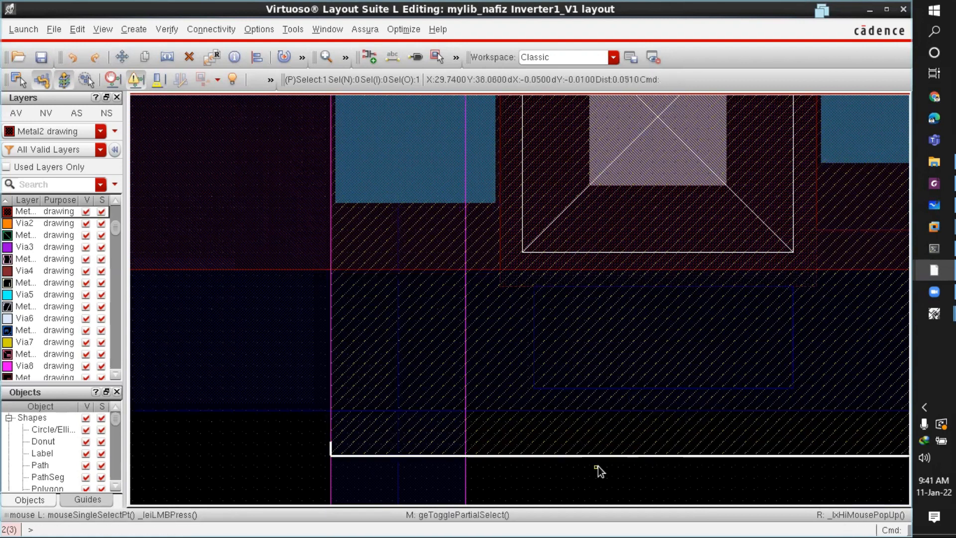
Step: Stretch the yellow hatched rectangle's right edge about 0.04 um outward and its upper edge about 0.03 um upward, then clear the selection
{"action": "key", "text": "f"}
{"action": "left_click", "coordinate": [773, 362]}
{"action": "left_click_drag", "start_coordinate": [772, 360], "coordinate": [793, 362]}
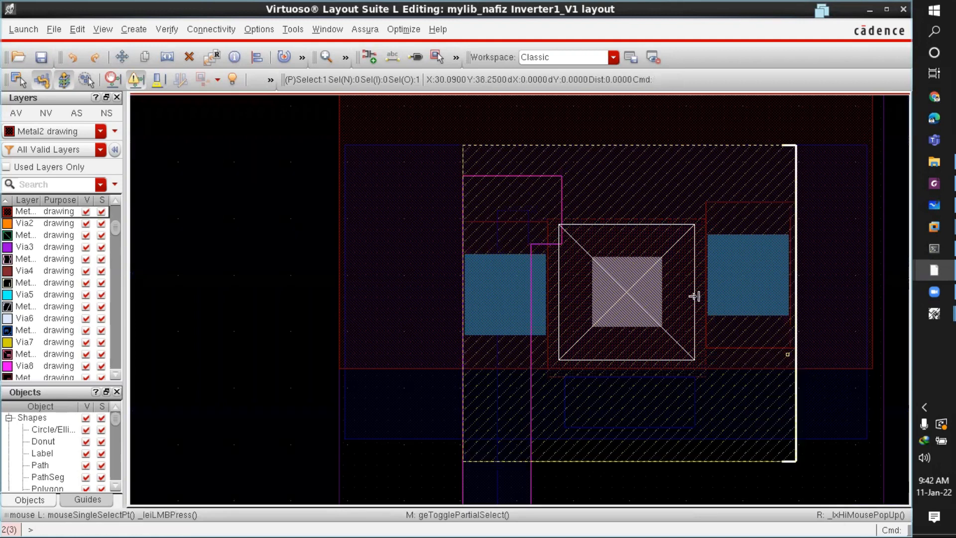
{"action": "left_click", "coordinate": [596, 146]}
{"action": "left_click_drag", "start_coordinate": [596, 146], "coordinate": [592, 127]}
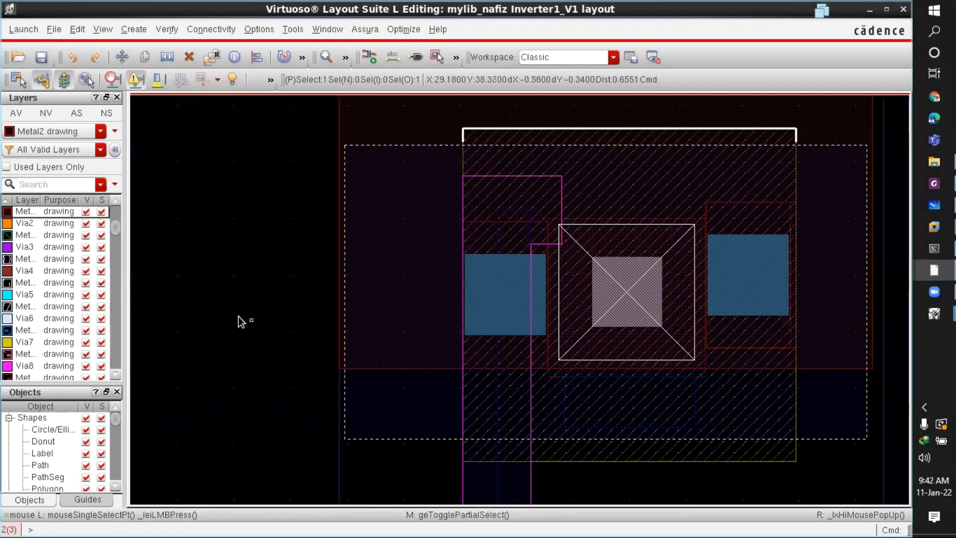
{"action": "left_click", "coordinate": [229, 312]}
{"action": "scroll", "coordinate": [246, 304], "scroll_direction": "down", "scroll_amount": 1, "text": "ctrl"}
{"action": "scroll", "coordinate": [697, 264], "scroll_direction": "down", "scroll_amount": 1, "text": "ctrl"}
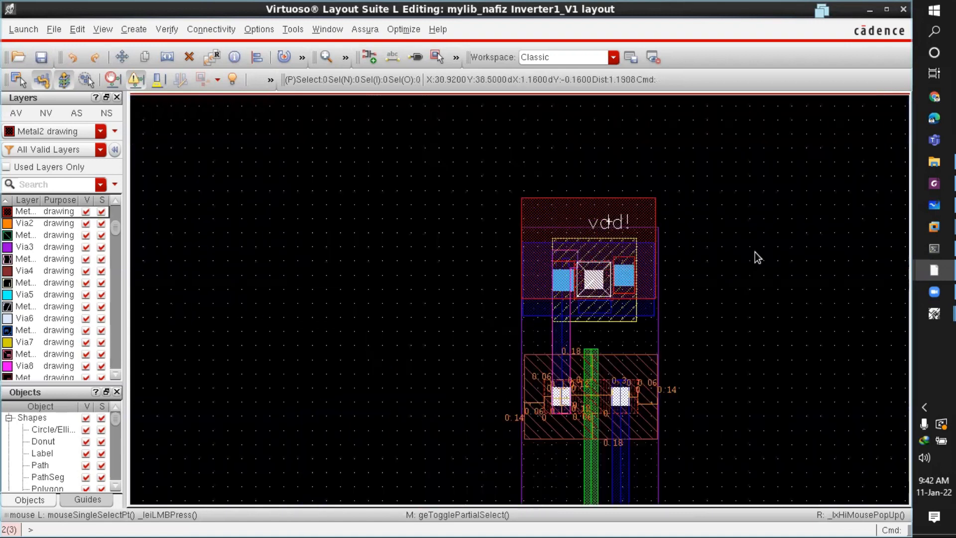
Step: Save the layout and rerun Assura DRC on Inverter1_V1, overwriting the existing L2DRC_run data
{"action": "scroll", "coordinate": [757, 279], "scroll_direction": "down", "scroll_amount": 1, "text": "ctrl"}
{"action": "scroll", "coordinate": [757, 294], "scroll_direction": "up", "scroll_amount": 2, "text": "ctrl"}
{"action": "left_click", "coordinate": [42, 58]}
{"action": "key", "text": "o"}
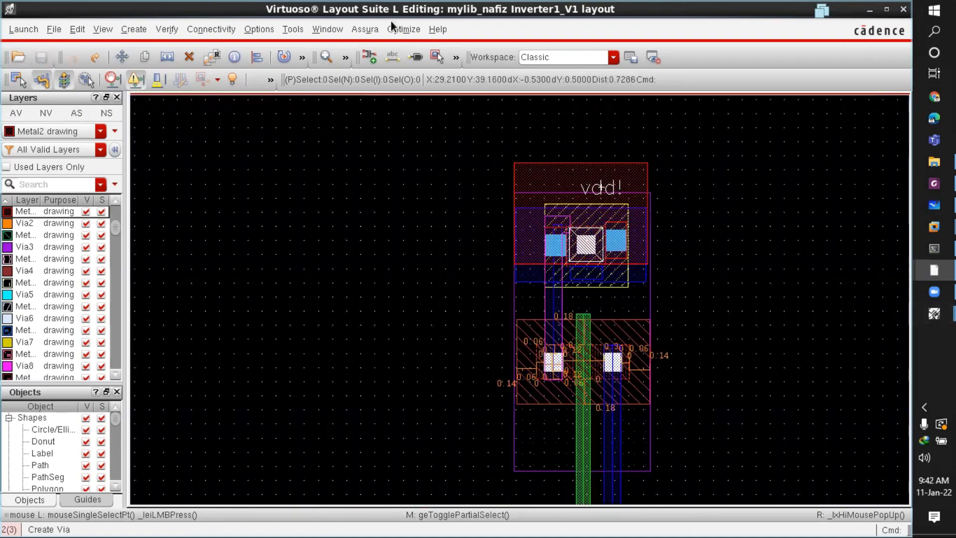
{"action": "left_click", "coordinate": [363, 30]}
{"action": "left_click", "coordinate": [393, 120]}
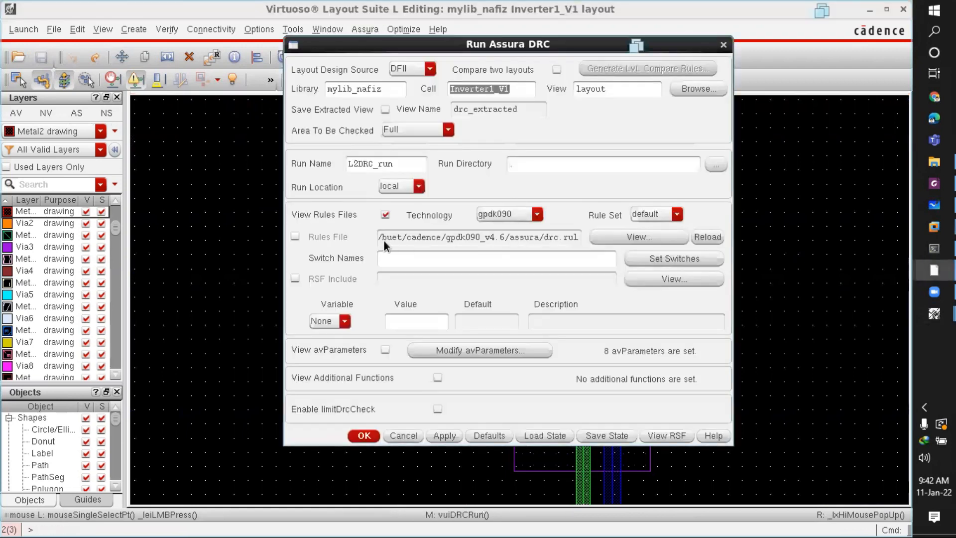
{"action": "left_click", "coordinate": [363, 437]}
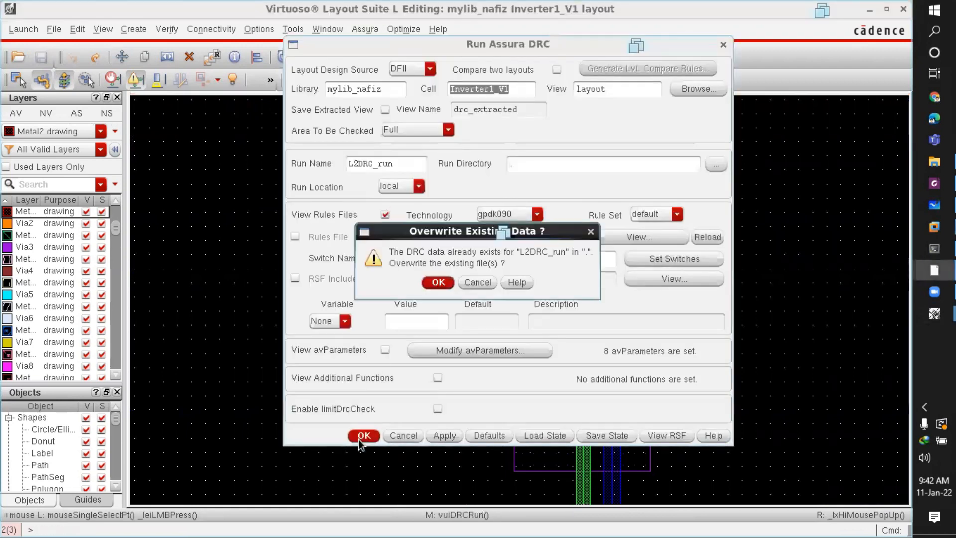
{"action": "left_click", "coordinate": [439, 280]}
{"action": "left_click", "coordinate": [440, 289]}
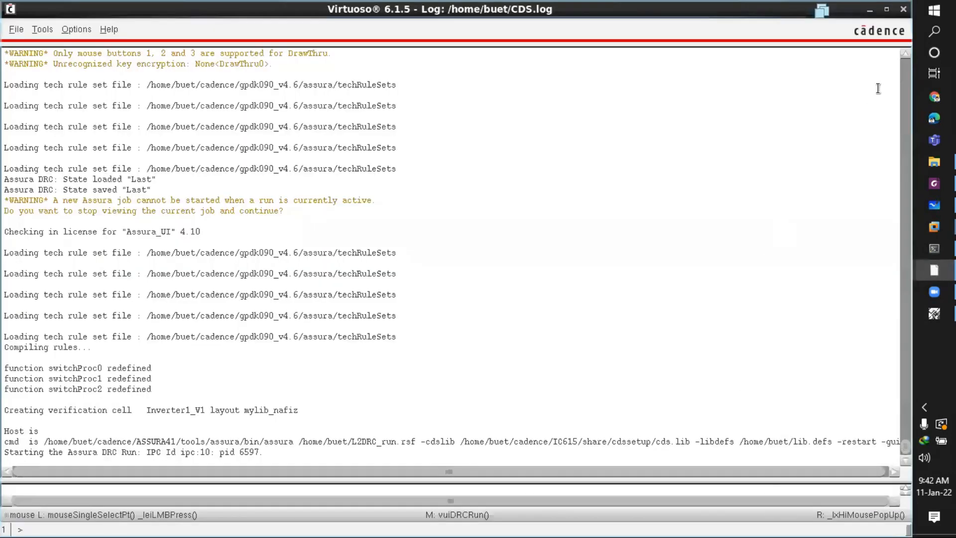
Step: Bring up and acknowledge the DRC run's progress report, and open the results of the finished run
{"action": "mouse_move", "coordinate": [935, 270]}
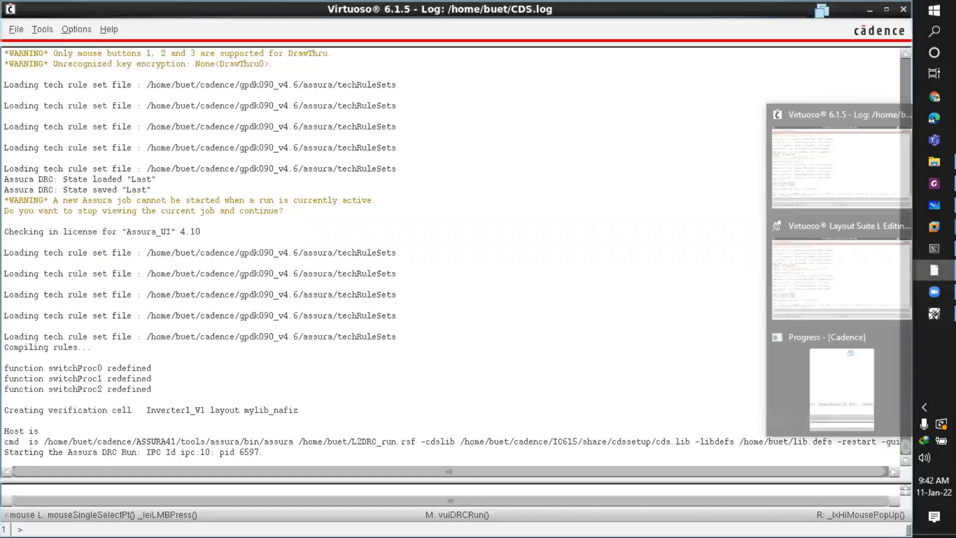
{"action": "left_click", "coordinate": [860, 397]}
{"action": "left_click", "coordinate": [776, 491]}
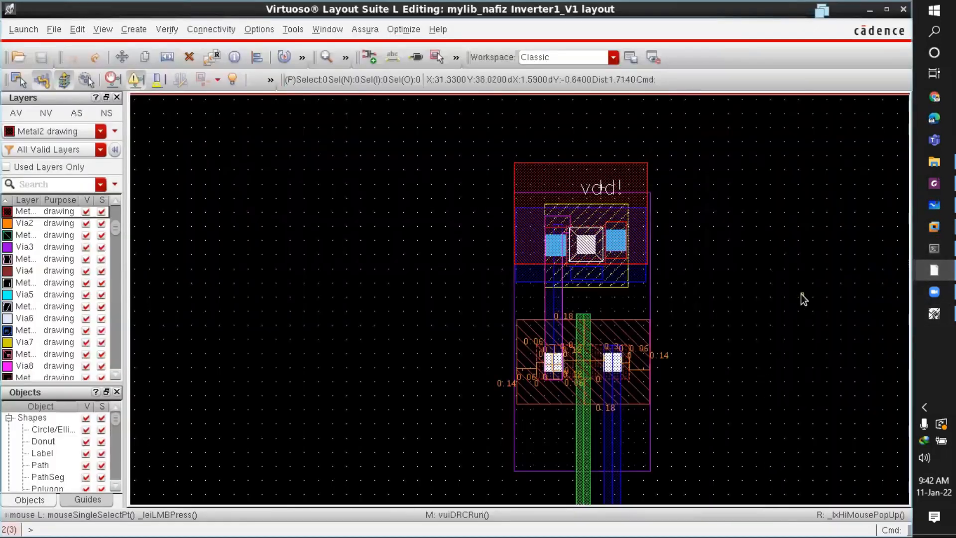
{"action": "left_click", "coordinate": [69, 104]}
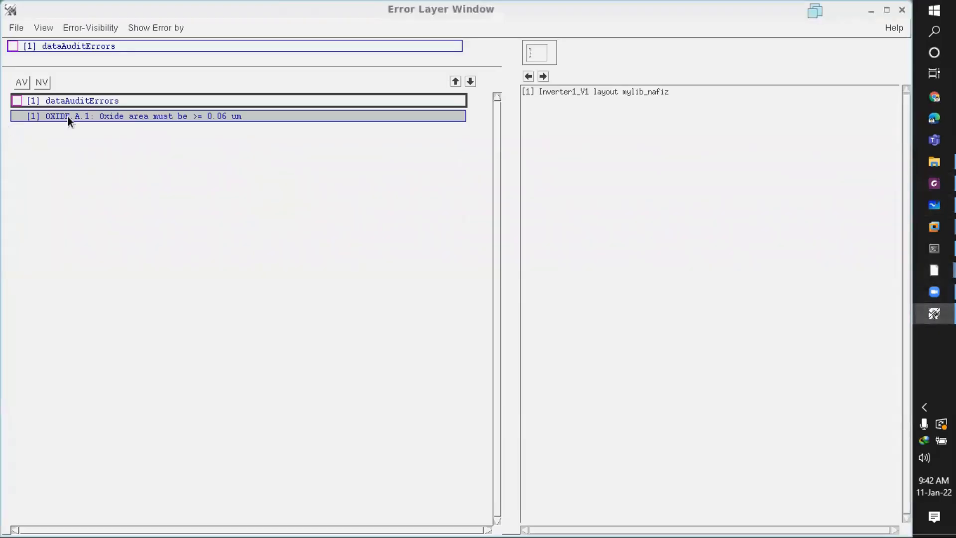
Step: Select the OXIDE.A.1 area error, go to its first occurrence, and return to the layout
{"action": "left_click", "coordinate": [121, 115]}
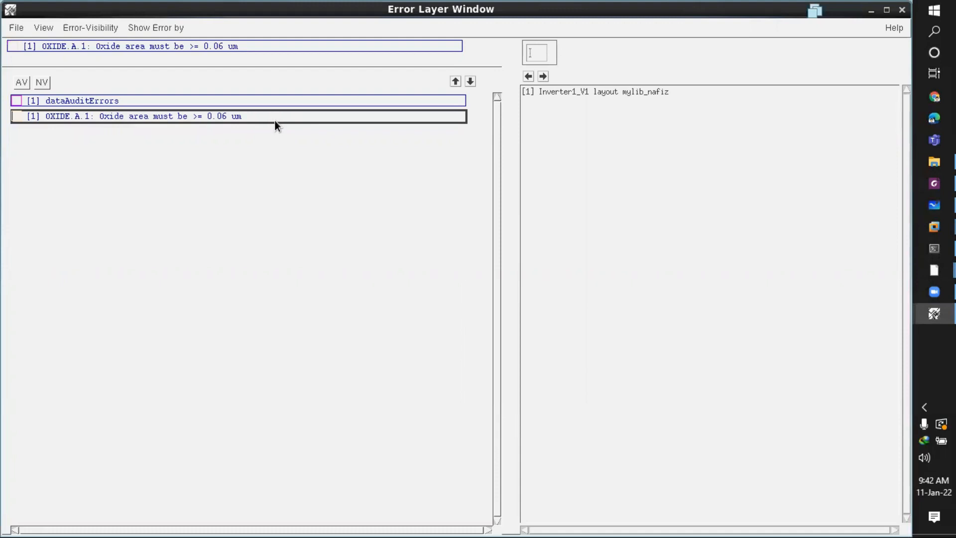
{"action": "left_click", "coordinate": [543, 77]}
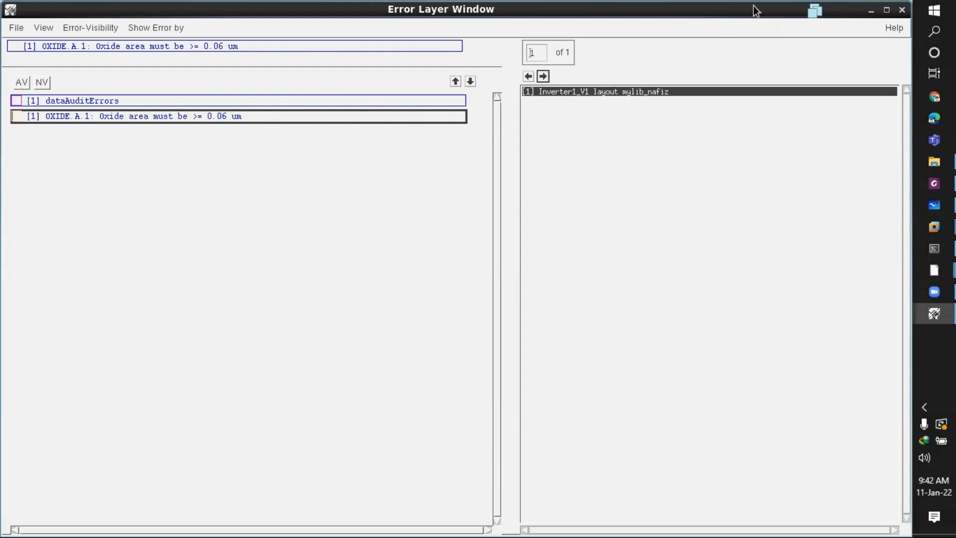
{"action": "left_click", "coordinate": [875, 16]}
Step: Stretch the oxide around the gnd! contact by about 0.02 um downward at its lower edge and about 0.02 um outward at its right edge
{"action": "scroll", "coordinate": [588, 259], "scroll_direction": "down", "scroll_amount": 3}
{"action": "scroll", "coordinate": [568, 264], "scroll_direction": "up", "scroll_amount": 2}
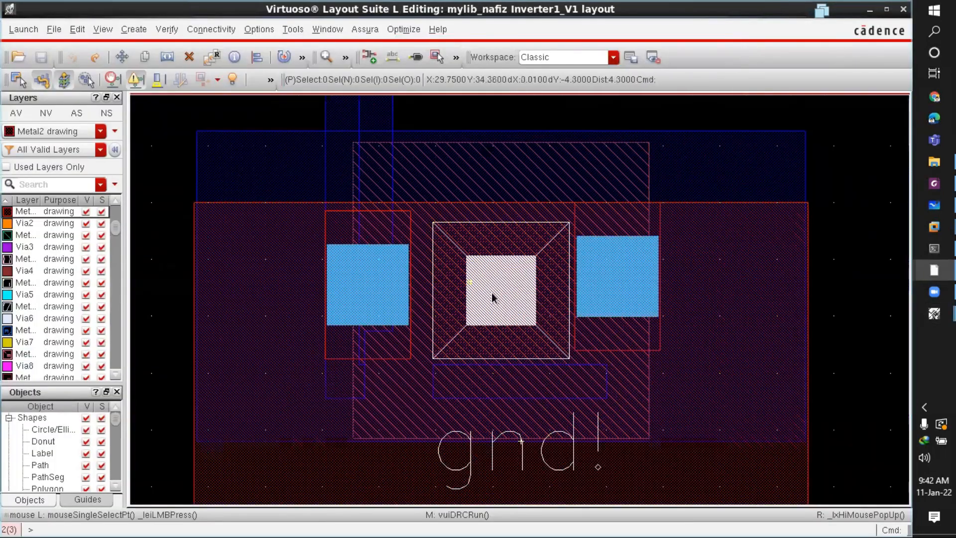
{"action": "scroll", "coordinate": [495, 294], "scroll_direction": "up", "scroll_amount": 1}
{"action": "scroll", "coordinate": [499, 275], "scroll_direction": "down", "scroll_amount": 1}
{"action": "scroll", "coordinate": [498, 345], "scroll_direction": "up", "scroll_amount": 1}
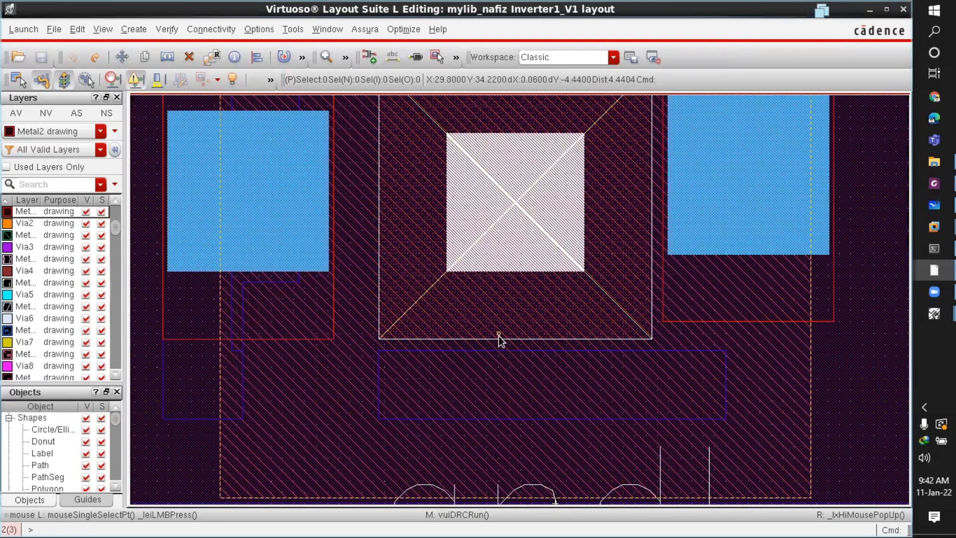
{"action": "left_click", "coordinate": [498, 338]}
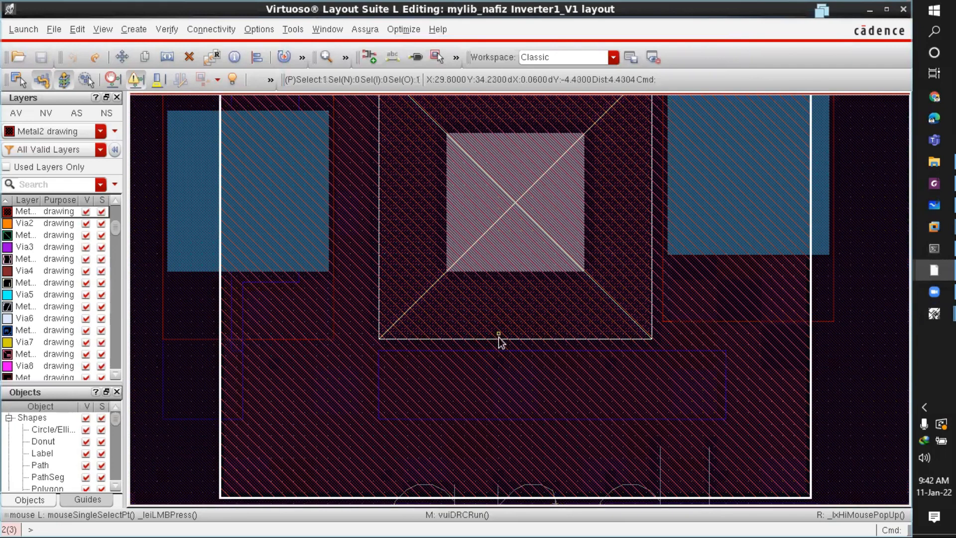
{"action": "left_click", "coordinate": [499, 337]}
{"action": "left_click_drag", "start_coordinate": [500, 337], "coordinate": [501, 359]}
{"action": "left_click", "coordinate": [653, 282]}
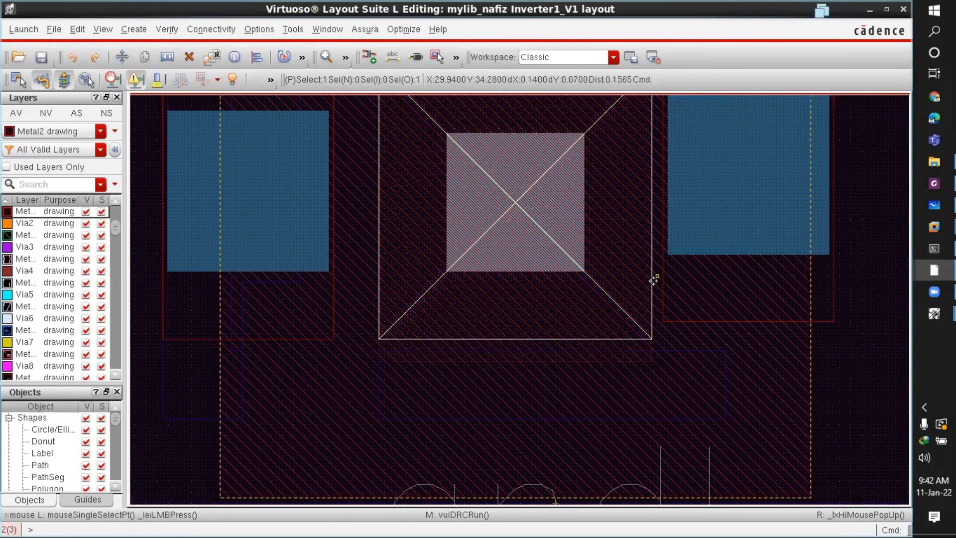
{"action": "left_click", "coordinate": [649, 279]}
{"action": "left_click_drag", "start_coordinate": [646, 279], "coordinate": [667, 279]}
Step: Stretch the gnd! oxide's left edge about 0.02 um outward and its upper edge about 0.01 um upward
{"action": "left_click", "coordinate": [375, 268]}
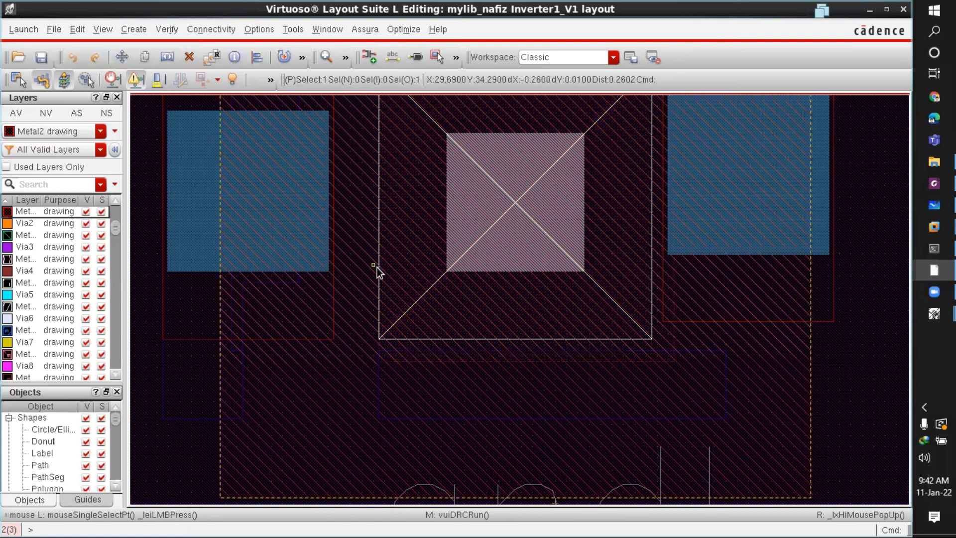
{"action": "left_click", "coordinate": [380, 269]}
{"action": "left_click_drag", "start_coordinate": [379, 269], "coordinate": [355, 269]}
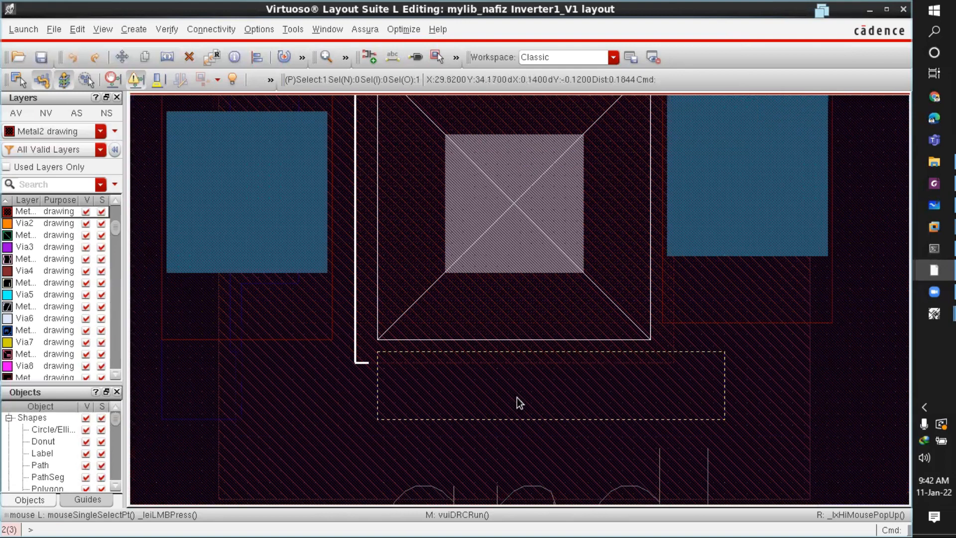
{"action": "scroll", "coordinate": [517, 398], "scroll_direction": "down", "scroll_amount": 1}
{"action": "scroll", "coordinate": [491, 220], "scroll_direction": "up", "scroll_amount": 1}
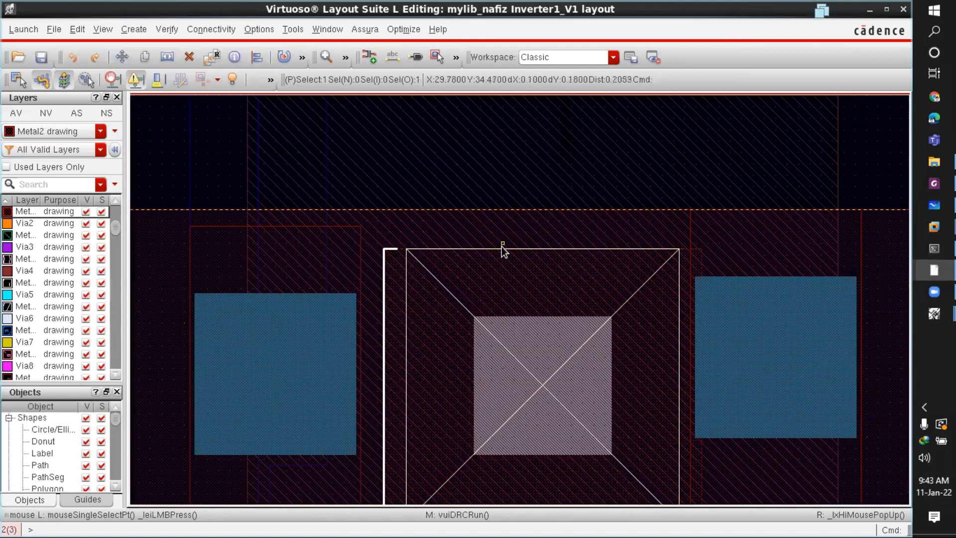
{"action": "left_click", "coordinate": [501, 247]}
{"action": "left_click", "coordinate": [501, 246]}
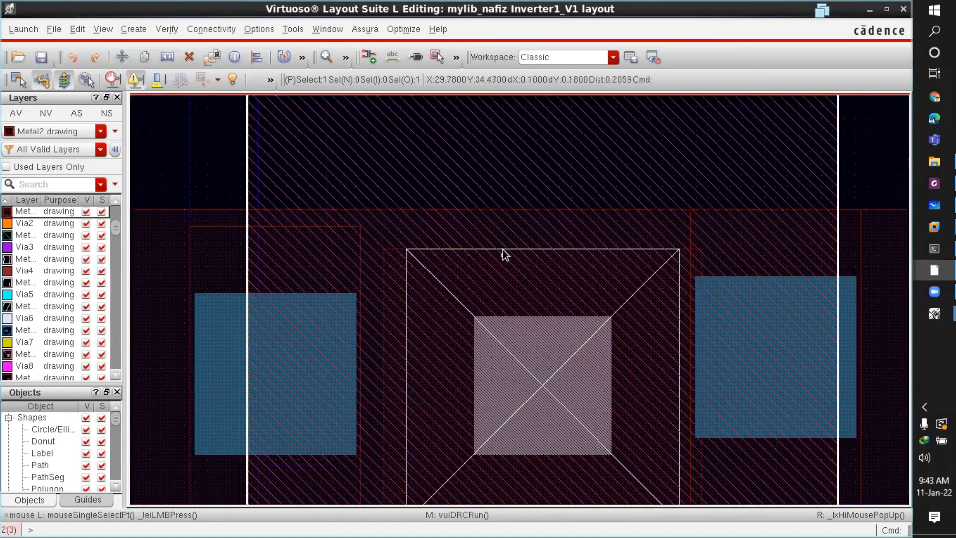
{"action": "left_click", "coordinate": [503, 251]}
{"action": "left_click_drag", "start_coordinate": [503, 251], "coordinate": [501, 241]}
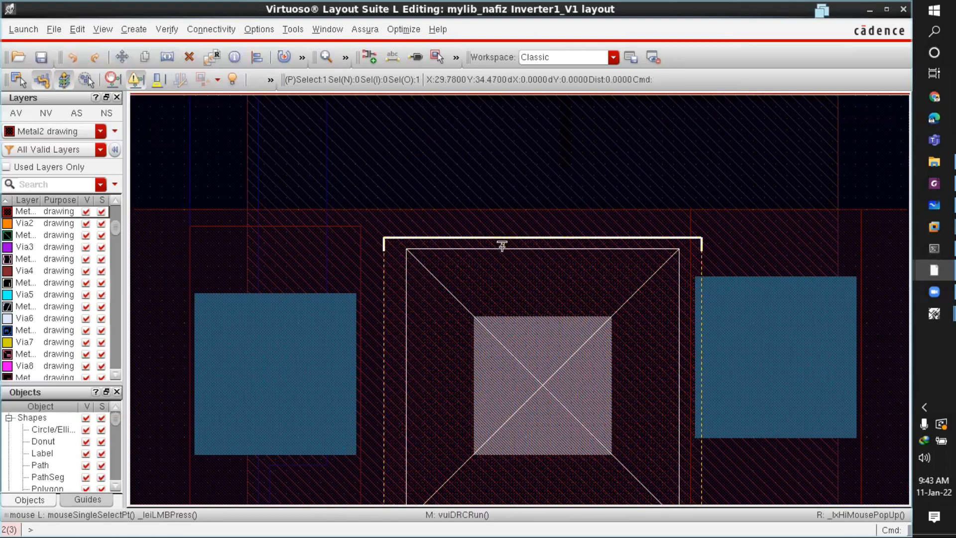
Step: Stretch the hatched rectangle around the gnd! oxide about 0.02 um downward at its lower edge and about 0.03 um outward at its right edge
{"action": "scroll", "coordinate": [502, 245], "scroll_direction": "down", "scroll_amount": 2}
{"action": "scroll", "coordinate": [507, 355], "scroll_direction": "up", "scroll_amount": 1}
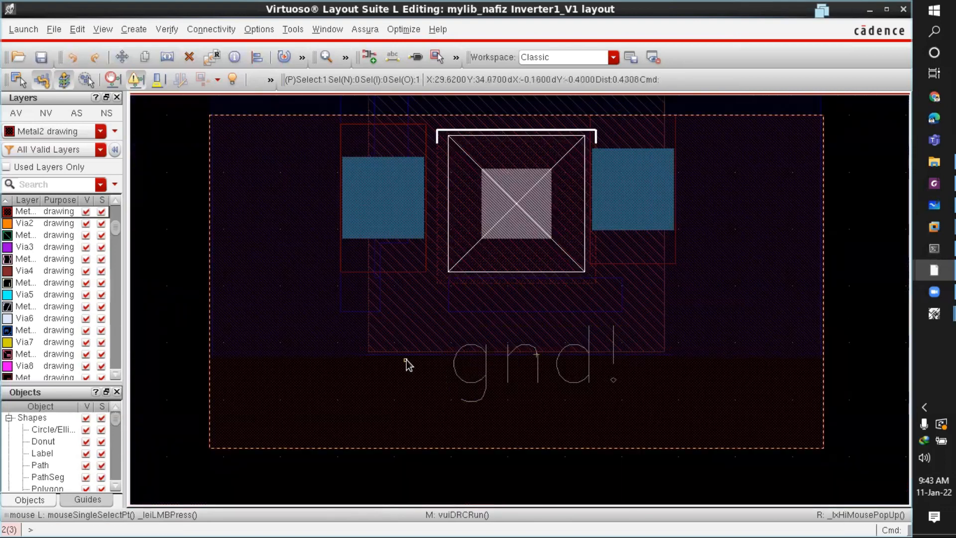
{"action": "scroll", "coordinate": [406, 359], "scroll_direction": "up", "scroll_amount": 1}
{"action": "left_click", "coordinate": [396, 344]}
{"action": "left_click_drag", "start_coordinate": [396, 342], "coordinate": [399, 360]}
{"action": "scroll", "coordinate": [416, 383], "scroll_direction": "down", "scroll_amount": 1}
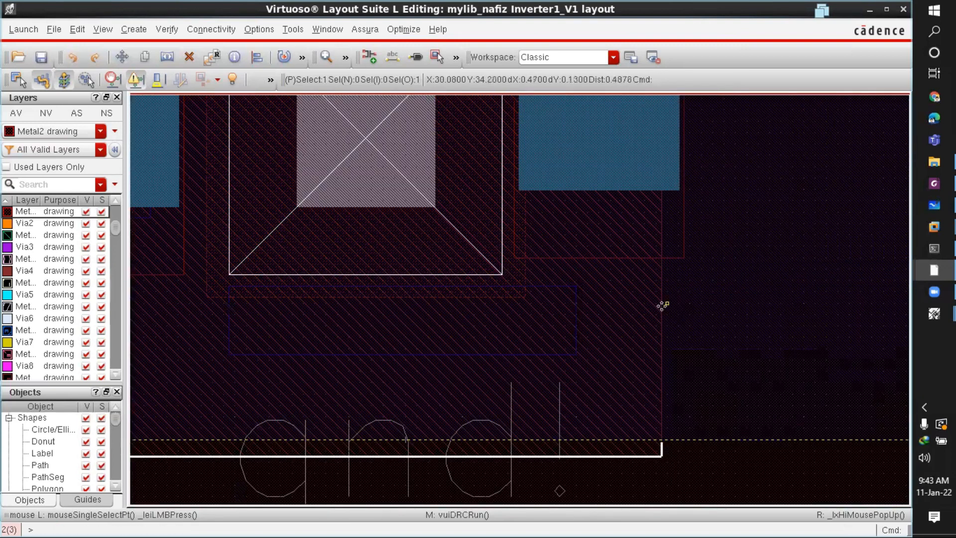
{"action": "left_click", "coordinate": [661, 306]}
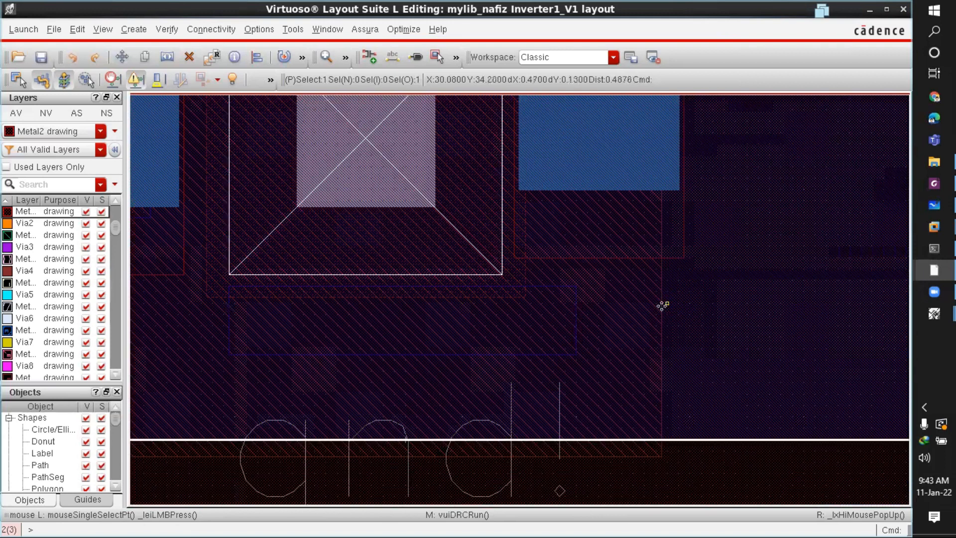
{"action": "scroll", "coordinate": [662, 309], "scroll_direction": "down", "scroll_amount": 2}
{"action": "left_click", "coordinate": [772, 305]}
{"action": "scroll", "coordinate": [672, 348], "scroll_direction": "up", "scroll_amount": 1}
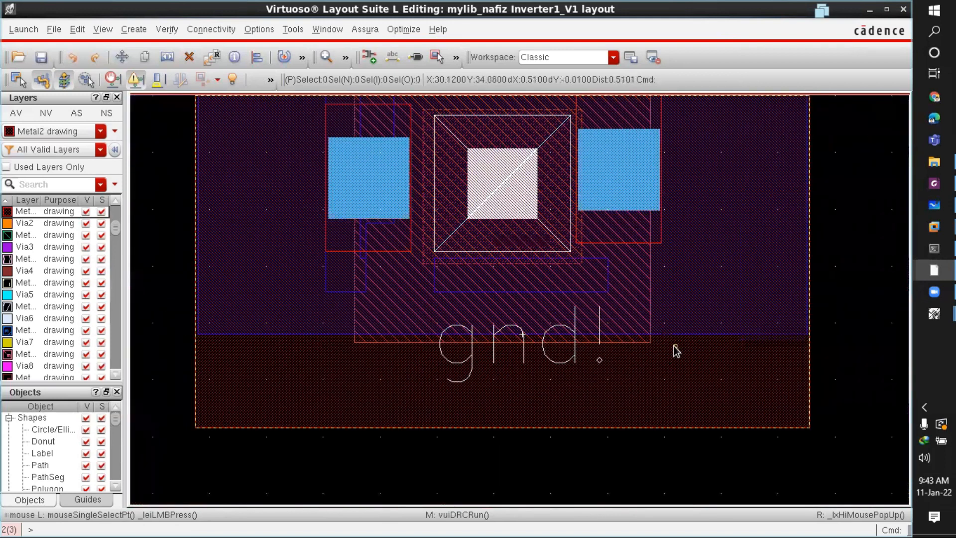
{"action": "left_click", "coordinate": [644, 293]}
{"action": "left_click_drag", "start_coordinate": [647, 292], "coordinate": [667, 296]}
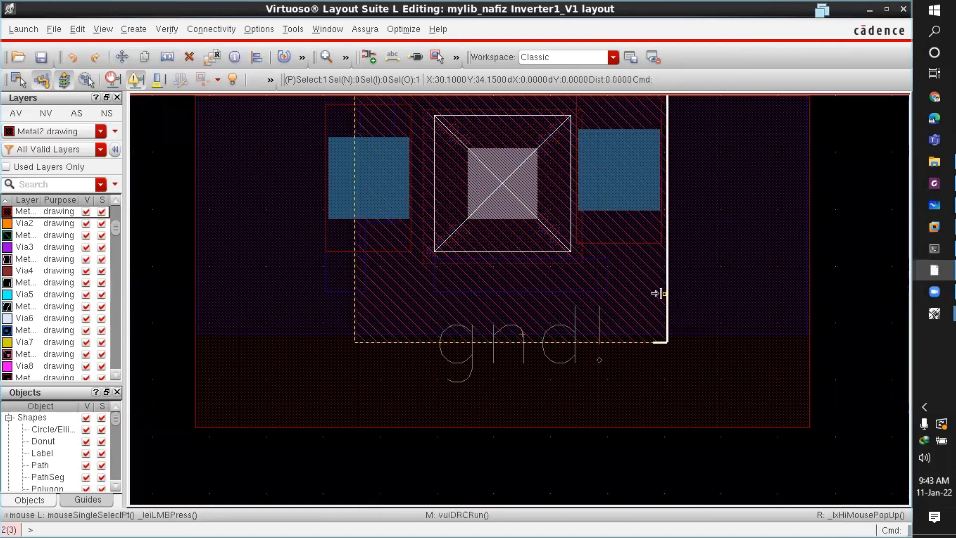
Step: Stretch the gnd! hatched rectangle's left edge about 0.03 um outward and its upper edge about 0.02 um upward
{"action": "left_click", "coordinate": [352, 313]}
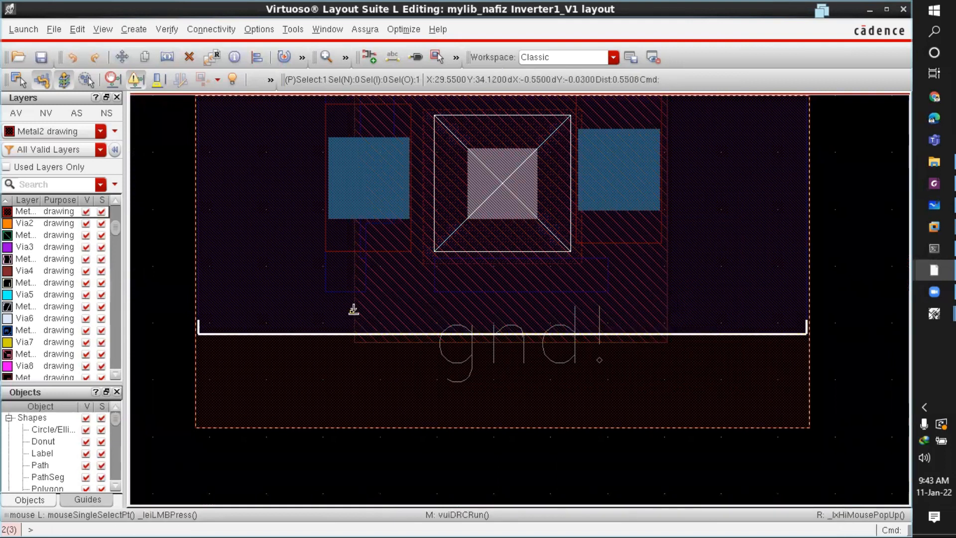
{"action": "left_click", "coordinate": [357, 305]}
{"action": "left_click_drag", "start_coordinate": [359, 298], "coordinate": [340, 305]}
{"action": "scroll", "coordinate": [404, 343], "scroll_direction": "down", "scroll_amount": 2, "text": "ctrl"}
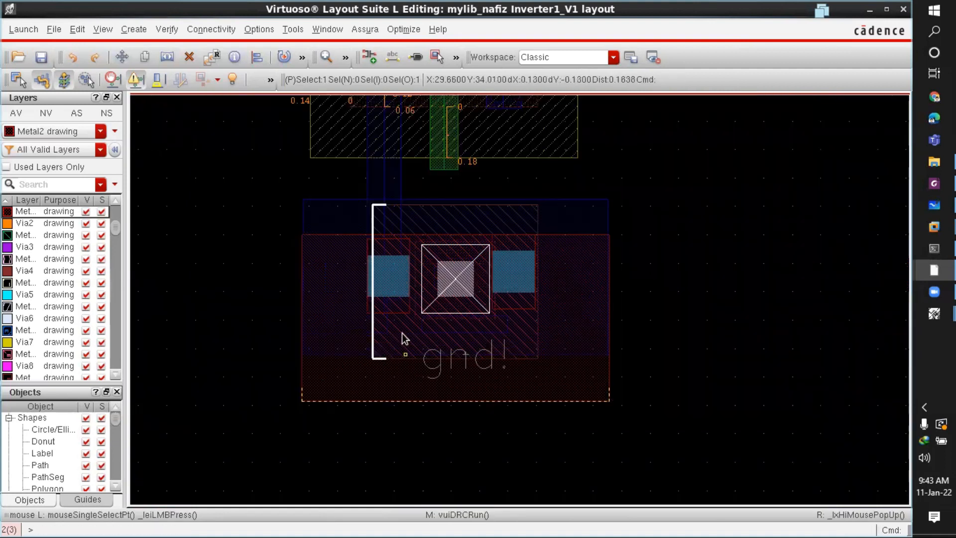
{"action": "scroll", "coordinate": [412, 188], "scroll_direction": "up", "scroll_amount": 2, "text": "ctrl"}
{"action": "left_click", "coordinate": [440, 225]}
{"action": "left_click_drag", "start_coordinate": [440, 225], "coordinate": [439, 211]}
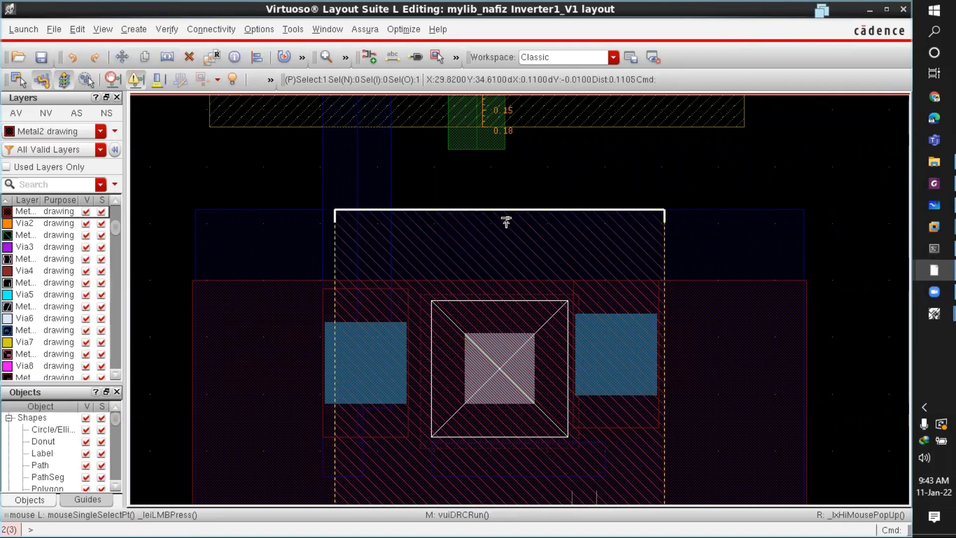
Step: Clear all rulers from the layout and save it
{"action": "scroll", "coordinate": [507, 220], "scroll_direction": "down", "scroll_amount": 1}
{"action": "scroll", "coordinate": [496, 374], "scroll_direction": "down", "scroll_amount": 1}
{"action": "key", "text": "shift+k"}
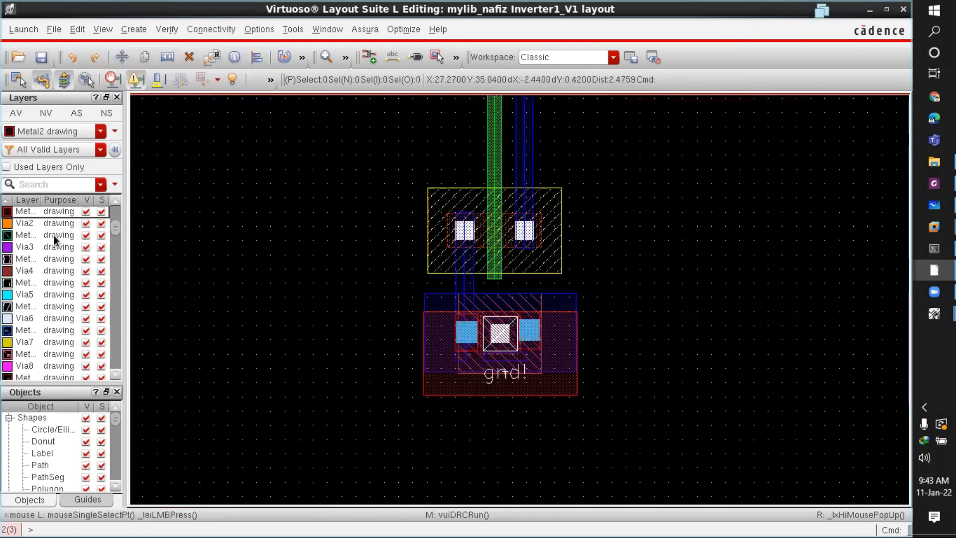
{"action": "left_click", "coordinate": [41, 57]}
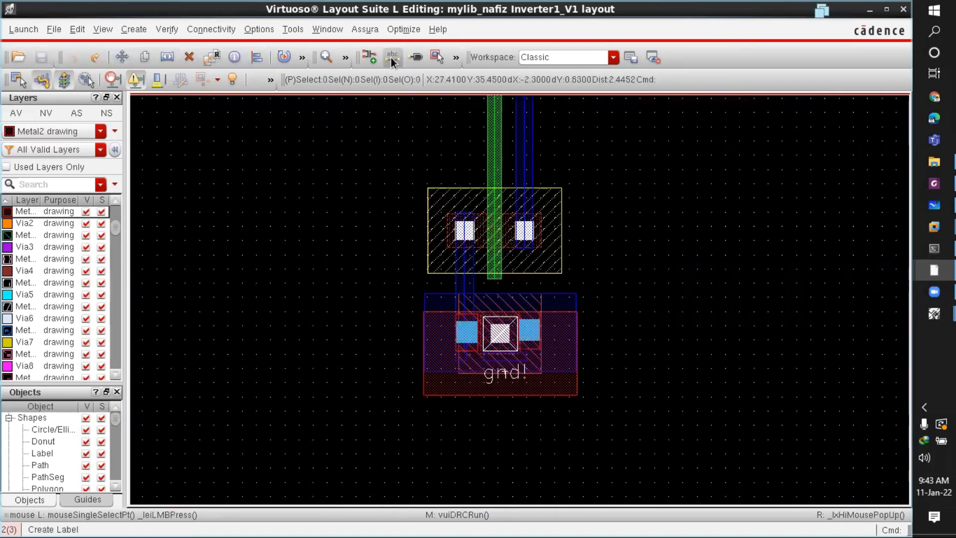
Step: Run the full-area Assura DRC again under the run name L2DRC_run, overwriting the earlier run's files
{"action": "left_click", "coordinate": [353, 31]}
{"action": "left_click", "coordinate": [397, 121]}
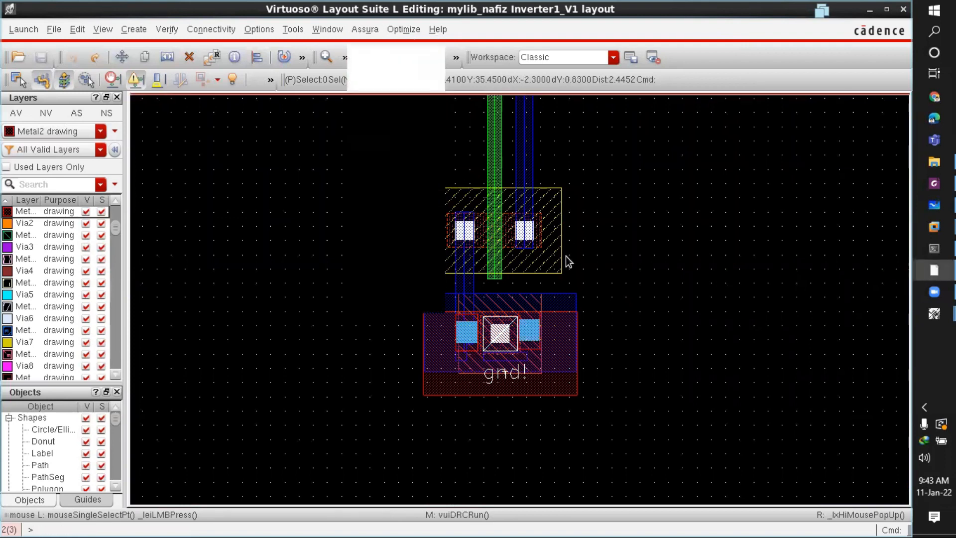
{"action": "left_click", "coordinate": [365, 435]}
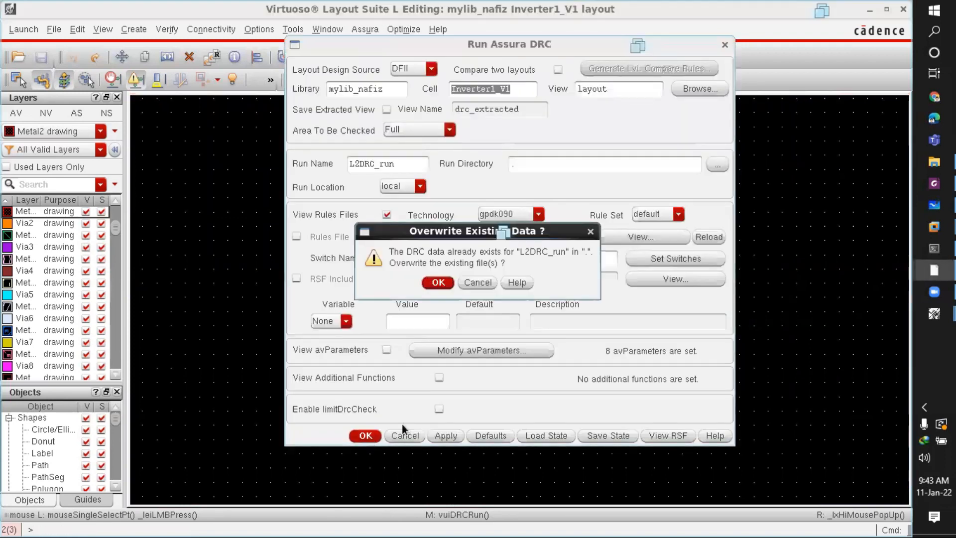
{"action": "left_click", "coordinate": [438, 282]}
{"action": "left_click", "coordinate": [441, 287]}
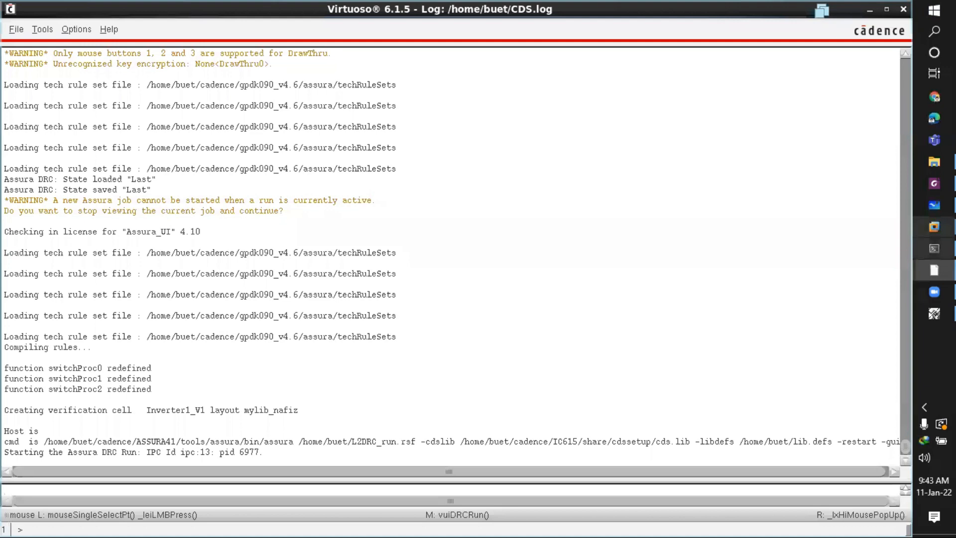
Step: Acknowledge the new DRC run's progress report and open its results to check the remaining error layers
{"action": "mouse_move", "coordinate": [935, 270]}
{"action": "left_click", "coordinate": [822, 379]}
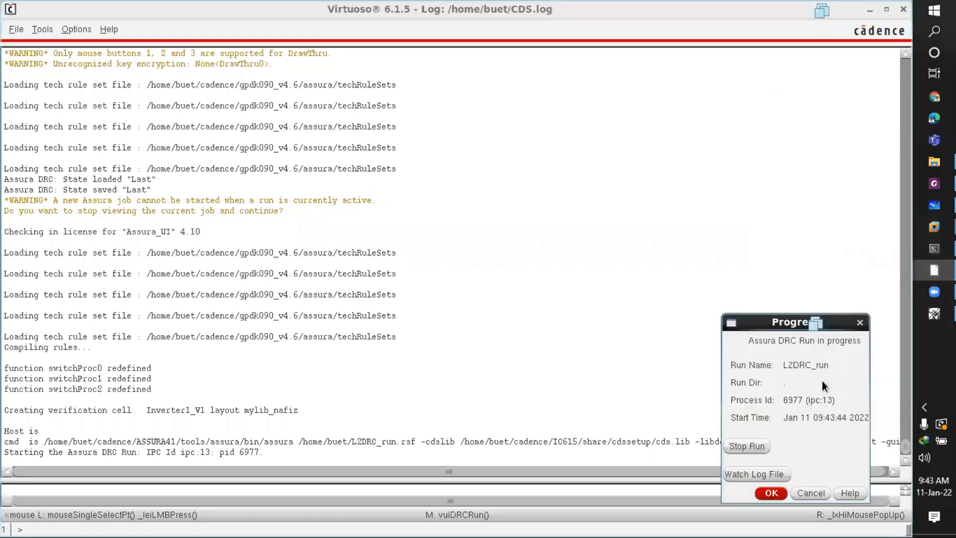
{"action": "left_click", "coordinate": [776, 493]}
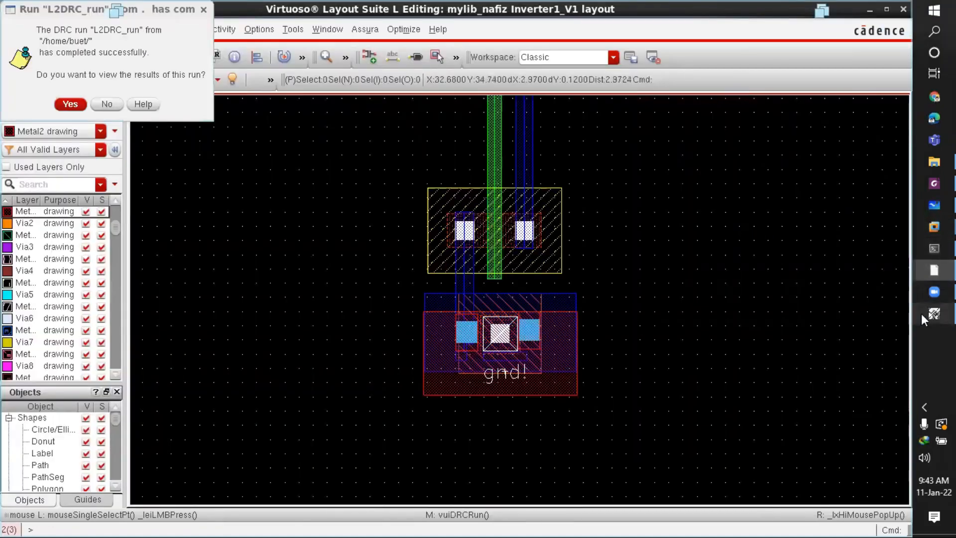
{"action": "left_click", "coordinate": [70, 105]}
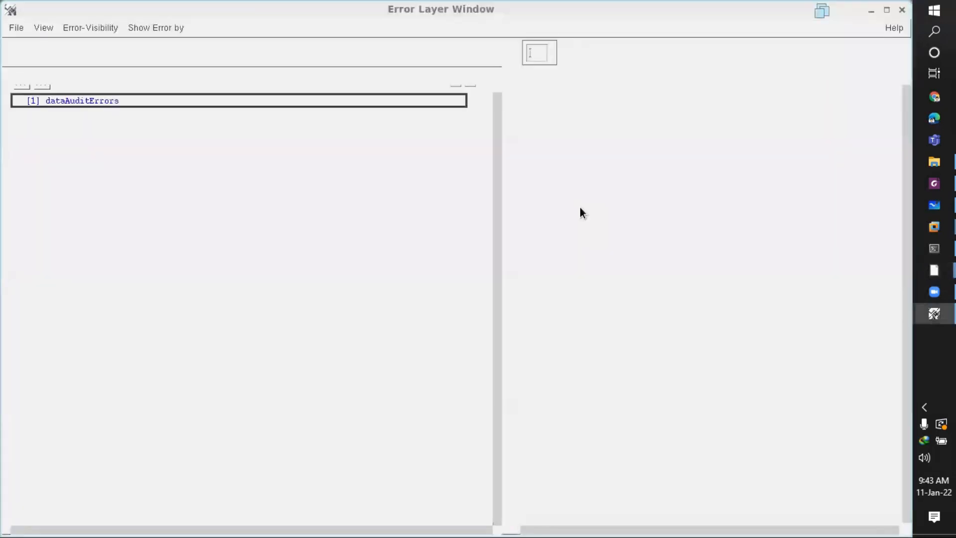
{"action": "left_click", "coordinate": [483, 279]}
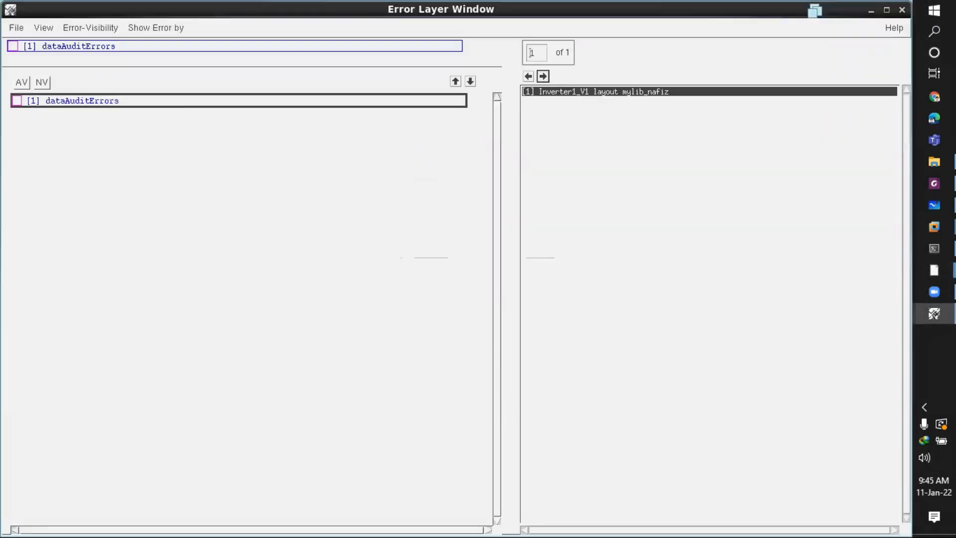
Step: Put the DRC error results aside and open the Assura LVS run setup for the Inverter1_V1 layout
{"action": "left_click", "coordinate": [870, 9]}
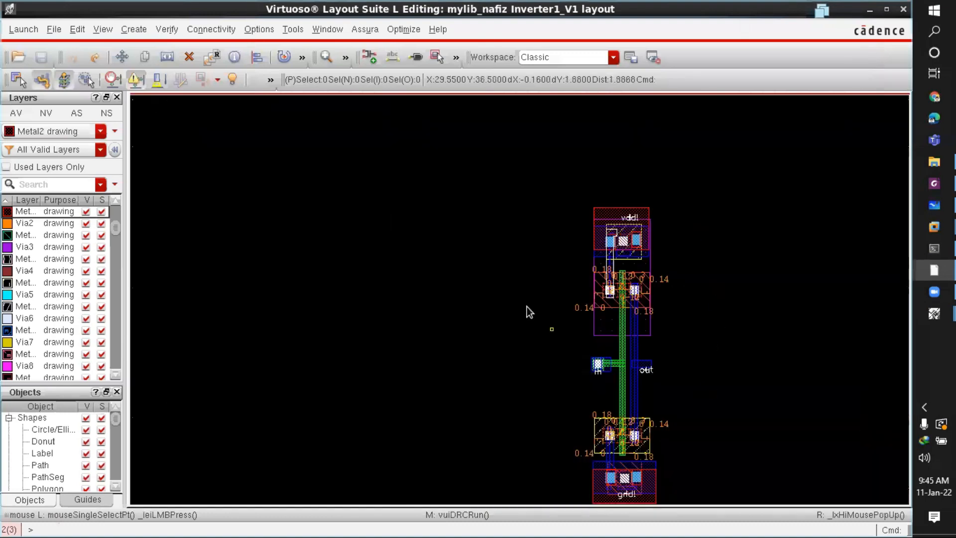
{"action": "left_click", "coordinate": [364, 30]}
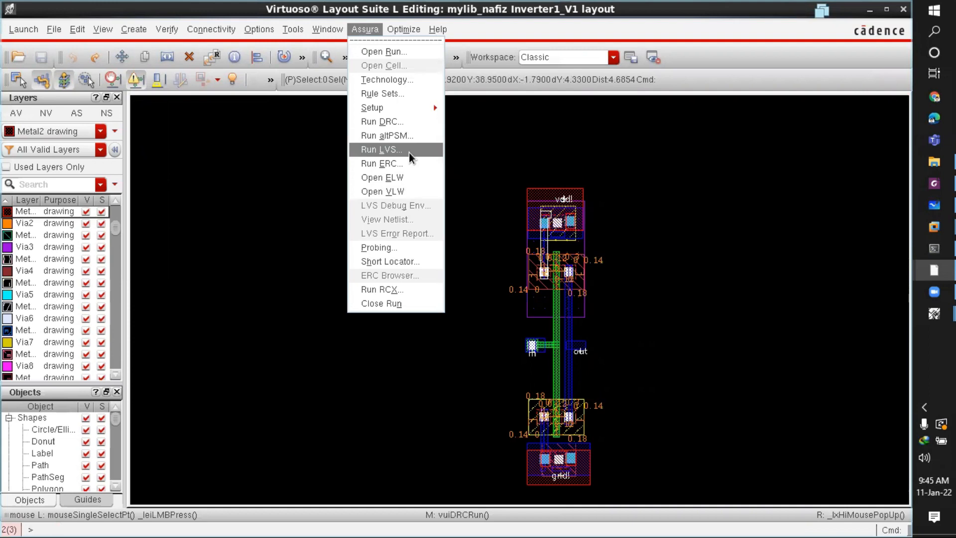
{"action": "left_click", "coordinate": [656, 180]}
{"action": "scroll", "coordinate": [619, 298], "scroll_direction": "down", "scroll_amount": 1, "text": "ctrl"}
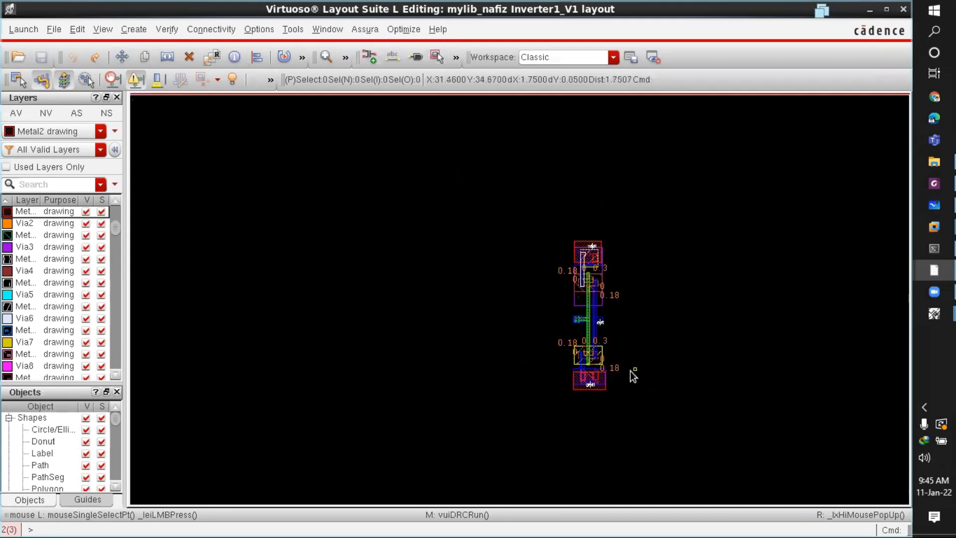
{"action": "scroll", "coordinate": [631, 374], "scroll_direction": "up", "scroll_amount": 1, "text": "ctrl"}
{"action": "scroll", "coordinate": [528, 135], "scroll_direction": "up", "scroll_amount": 2, "text": "ctrl"}
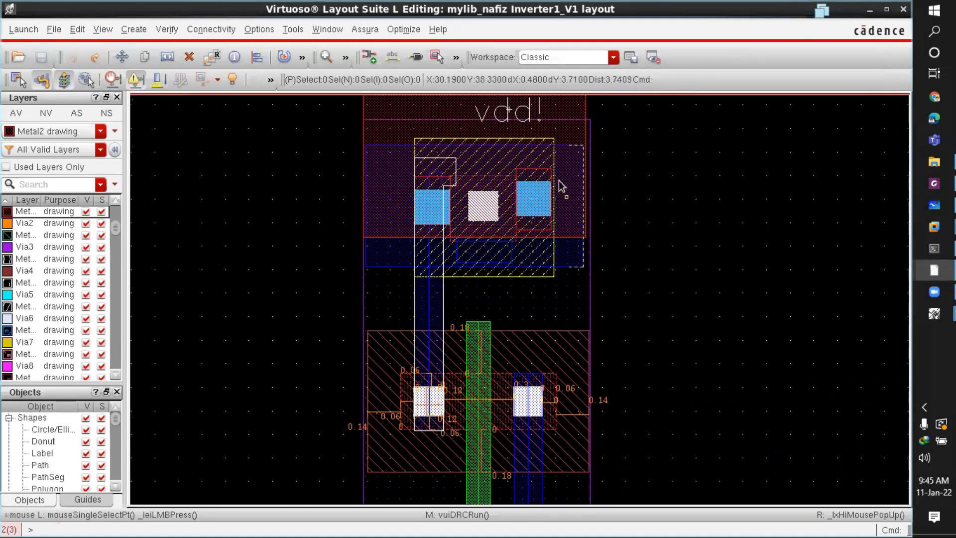
{"action": "scroll", "coordinate": [337, 238], "scroll_direction": "down", "scroll_amount": 1, "text": "ctrl"}
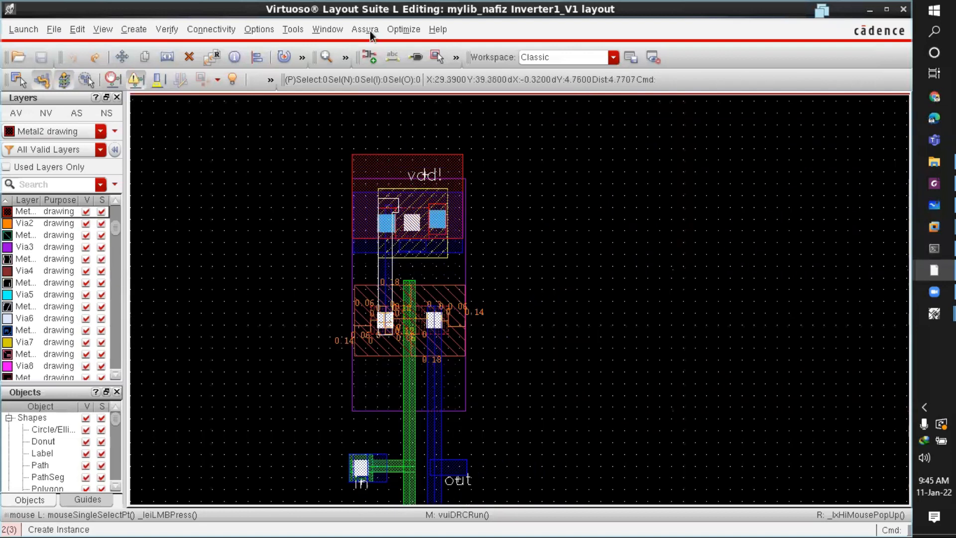
{"action": "left_click", "coordinate": [365, 29]}
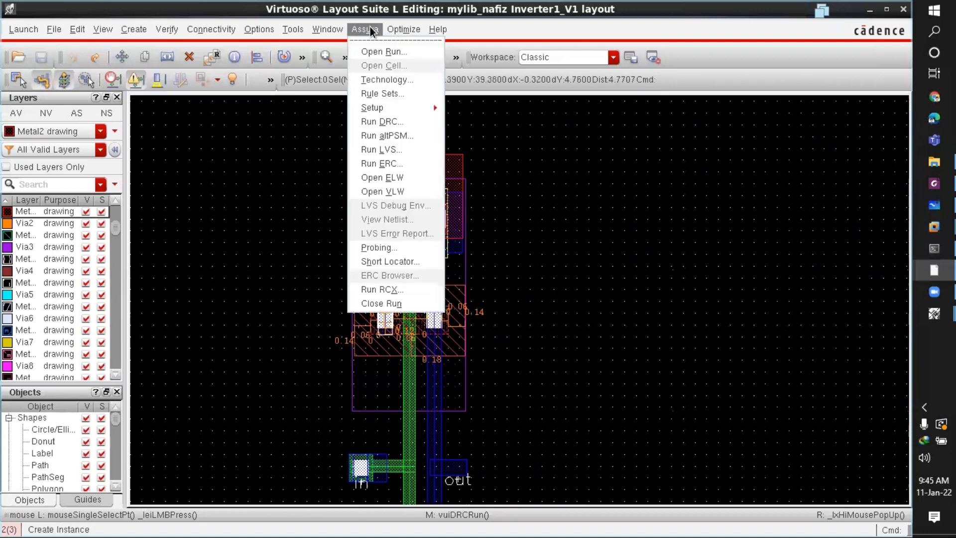
{"action": "left_click", "coordinate": [411, 148]}
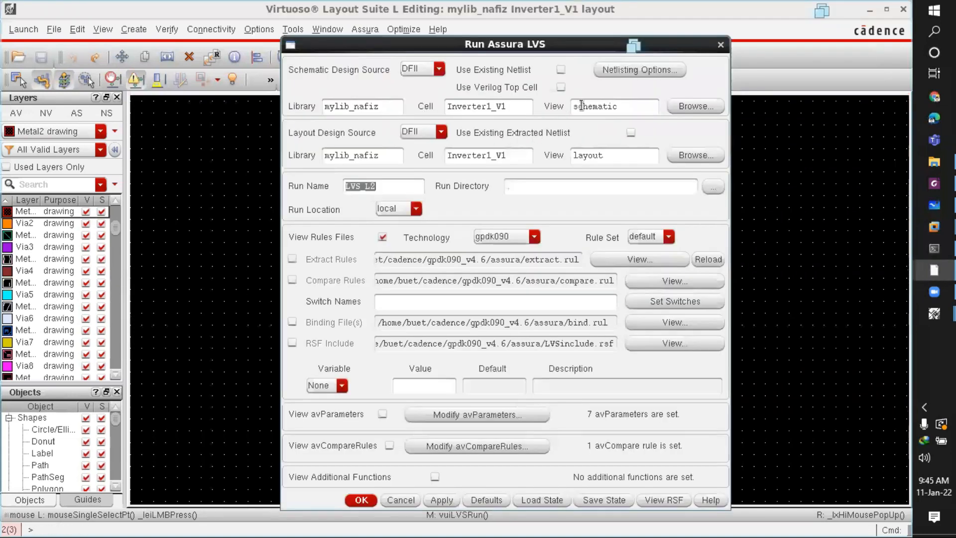
{"action": "left_click", "coordinate": [629, 106]}
{"action": "left_click_drag", "start_coordinate": [624, 106], "coordinate": [559, 107]}
{"action": "left_click", "coordinate": [637, 101]}
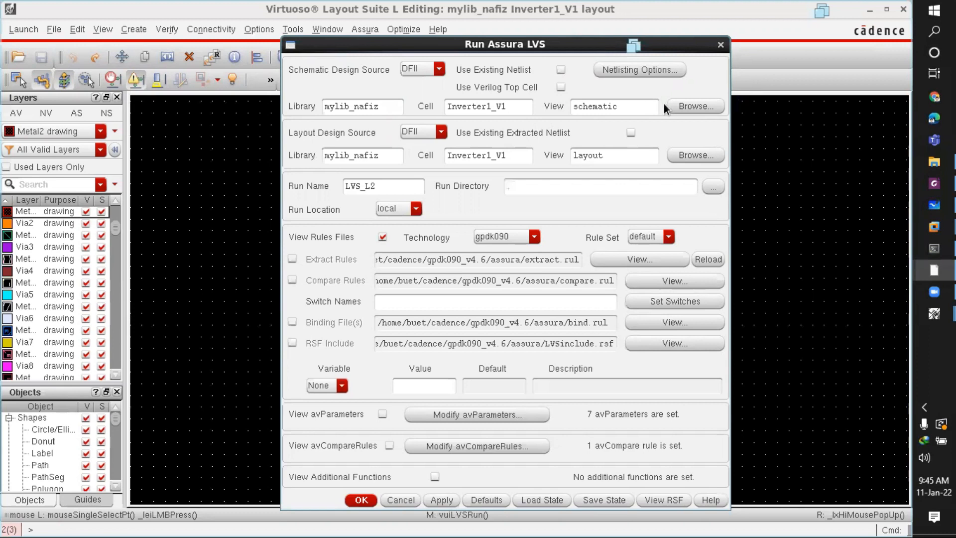
Step: Browse the mylib_nafiz library and set the LVS schematic design source to the inverter_1 cell's schematic view
{"action": "left_click", "coordinate": [689, 107]}
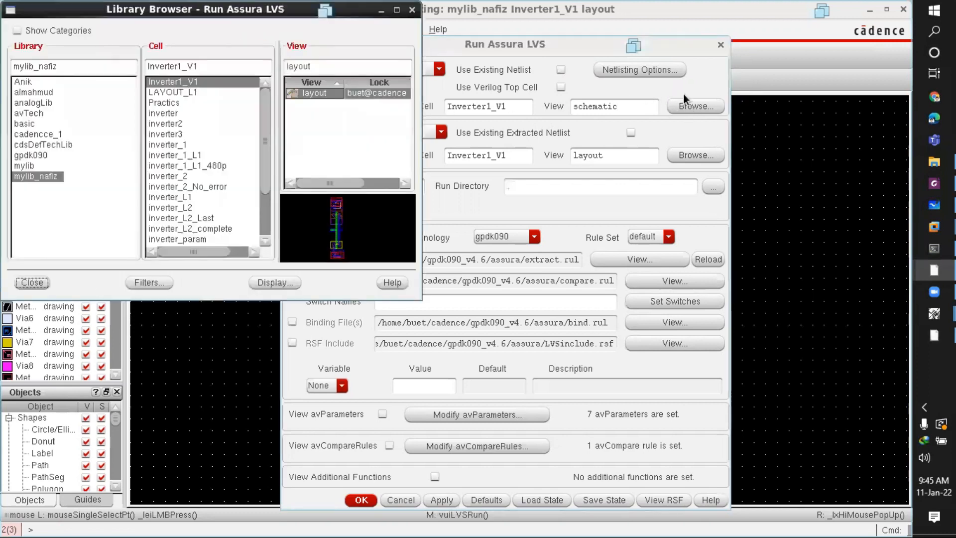
{"action": "left_click", "coordinate": [183, 141]}
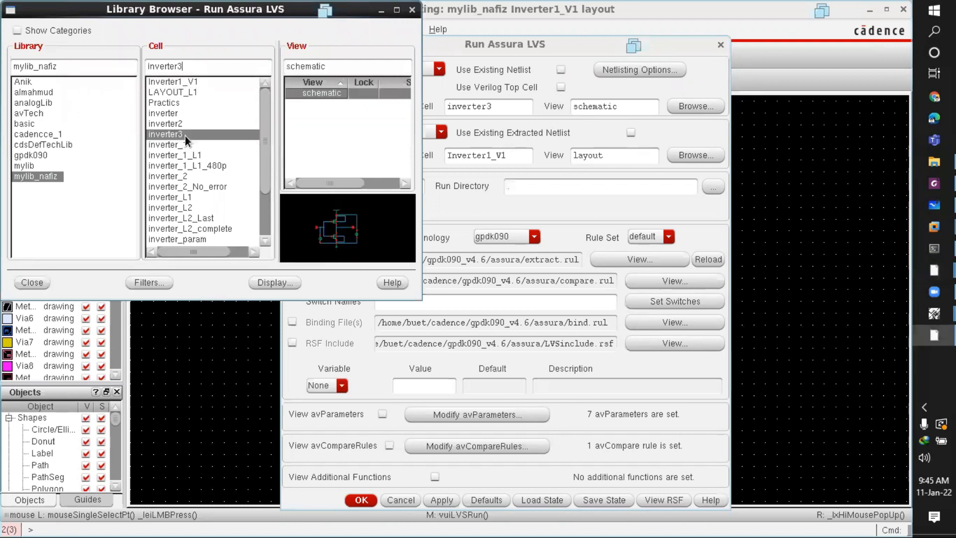
{"action": "left_click", "coordinate": [184, 152]}
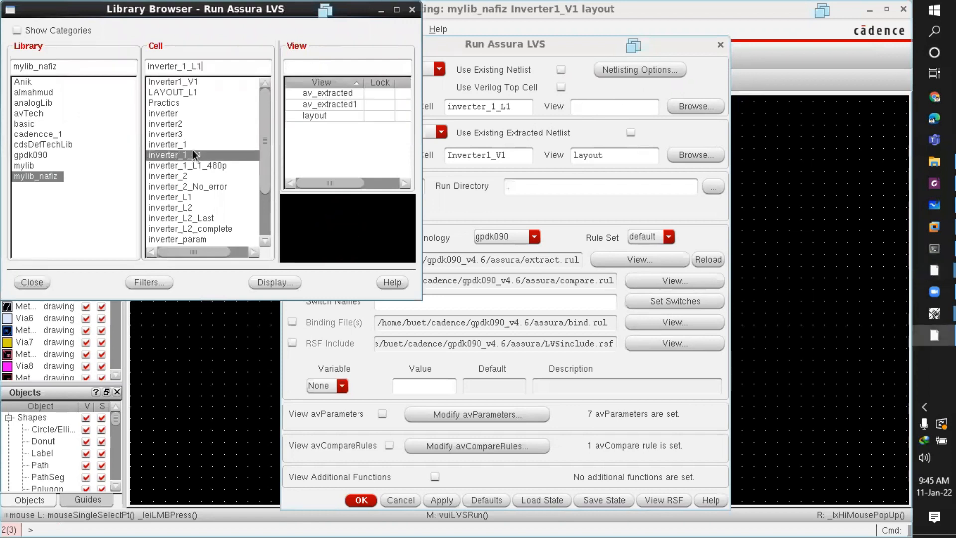
{"action": "left_click", "coordinate": [191, 145]}
{"action": "left_click", "coordinate": [184, 81]}
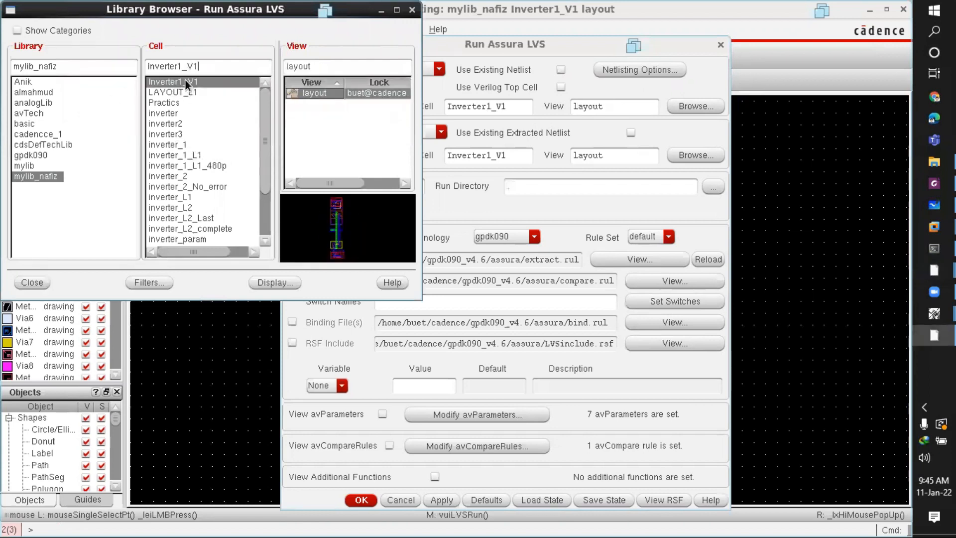
{"action": "left_click", "coordinate": [193, 94]}
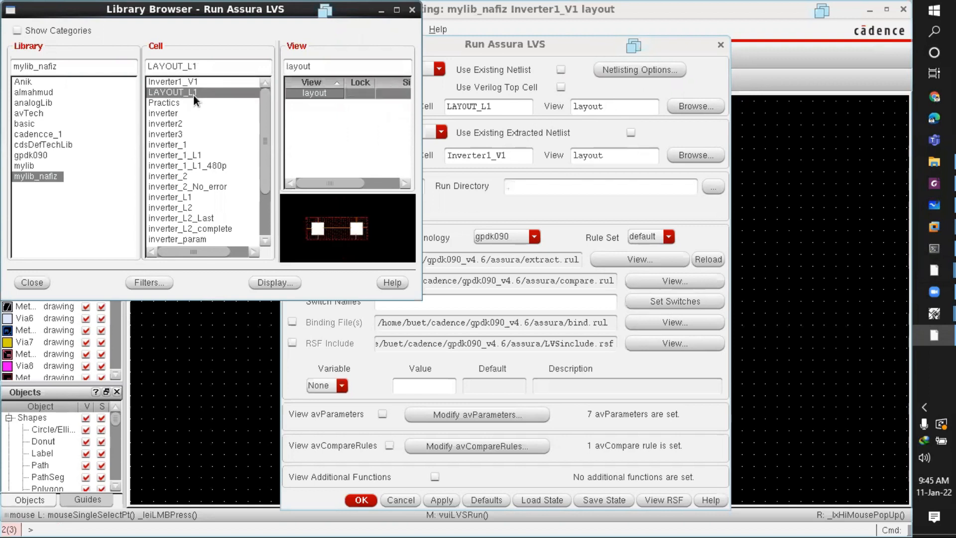
{"action": "left_click", "coordinate": [199, 176]}
{"action": "left_click", "coordinate": [195, 145]}
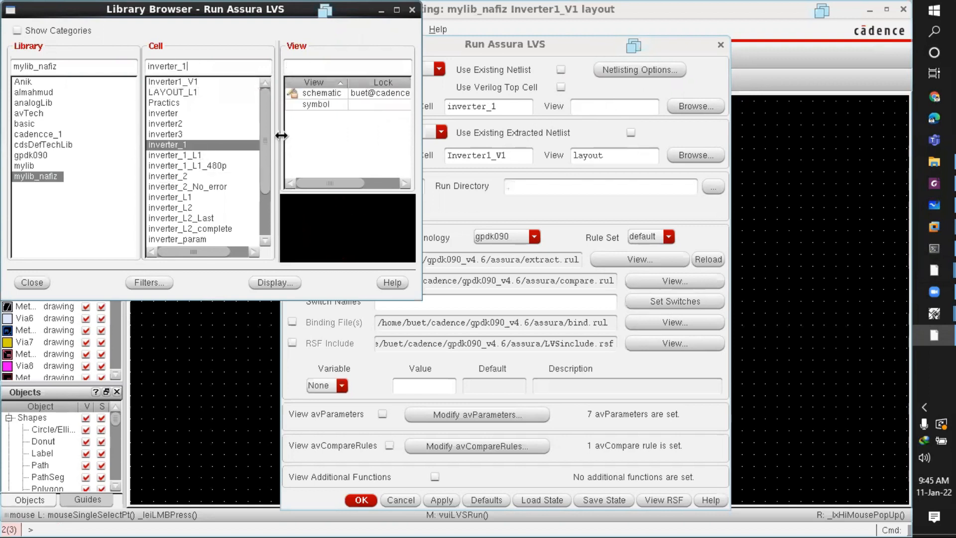
{"action": "left_click", "coordinate": [366, 93]}
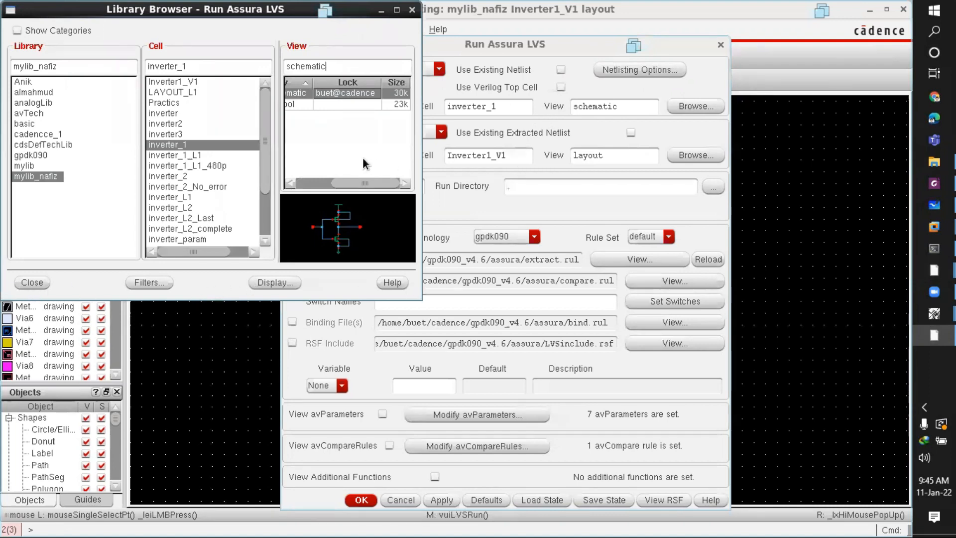
{"action": "left_click", "coordinate": [603, 87]}
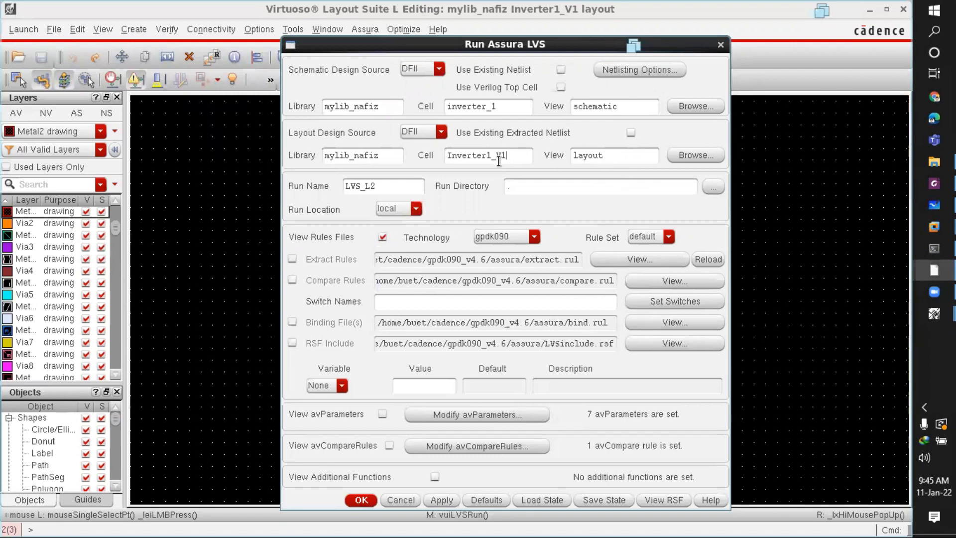
Step: Start the LVS run named LVS_L2 with the gpdk090 technology, comparing inverter_1 schematic against Inverter1_V1 layout
{"action": "left_click", "coordinate": [495, 237]}
{"action": "left_click", "coordinate": [493, 234]}
{"action": "left_click", "coordinate": [361, 500]}
{"action": "left_click", "coordinate": [446, 284]}
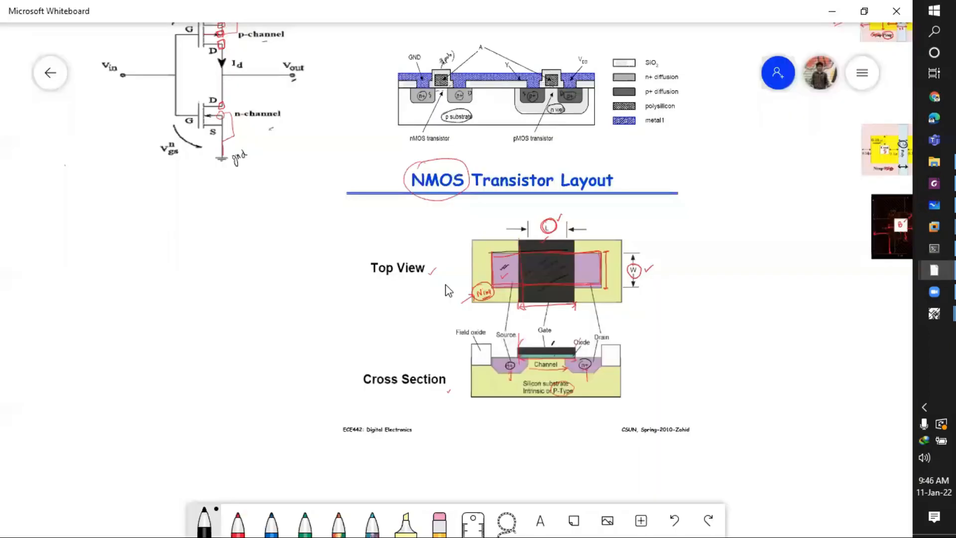
Step: Return to Virtuoso from the whiteboard and close the VLW and Error Layer windows of the earlier DRC run
{"action": "left_click", "coordinate": [771, 493]}
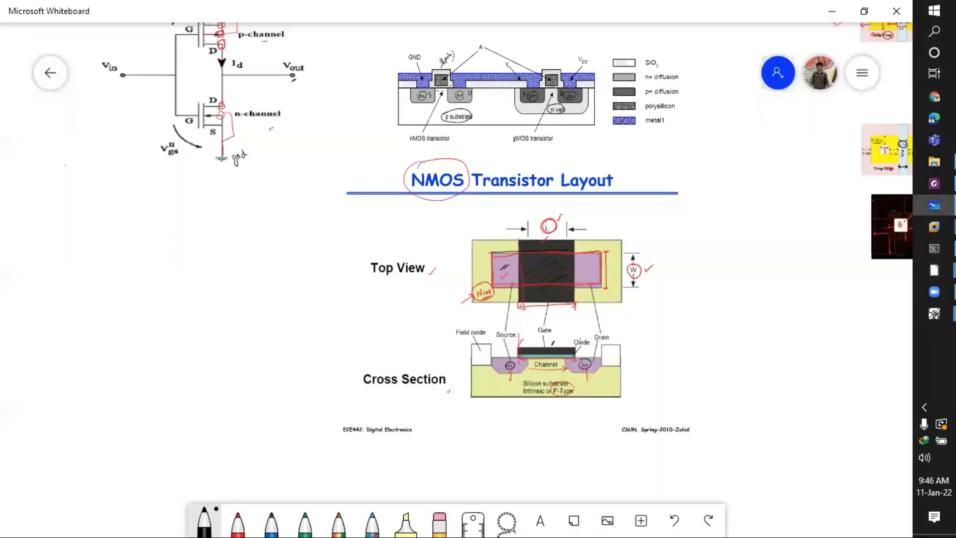
{"action": "mouse_move", "coordinate": [928, 267]}
{"action": "left_click", "coordinate": [876, 300]}
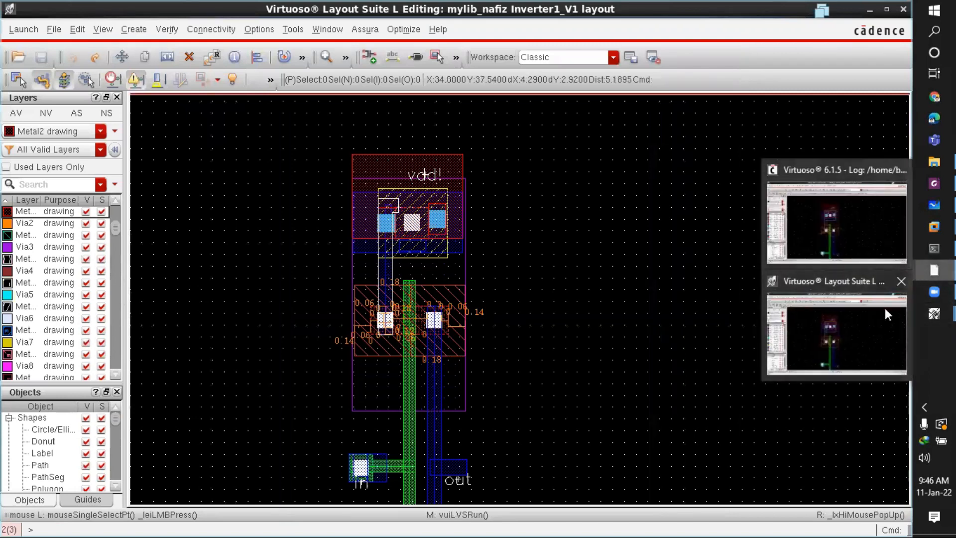
{"action": "mouse_move", "coordinate": [918, 310]}
{"action": "left_click", "coordinate": [842, 277]}
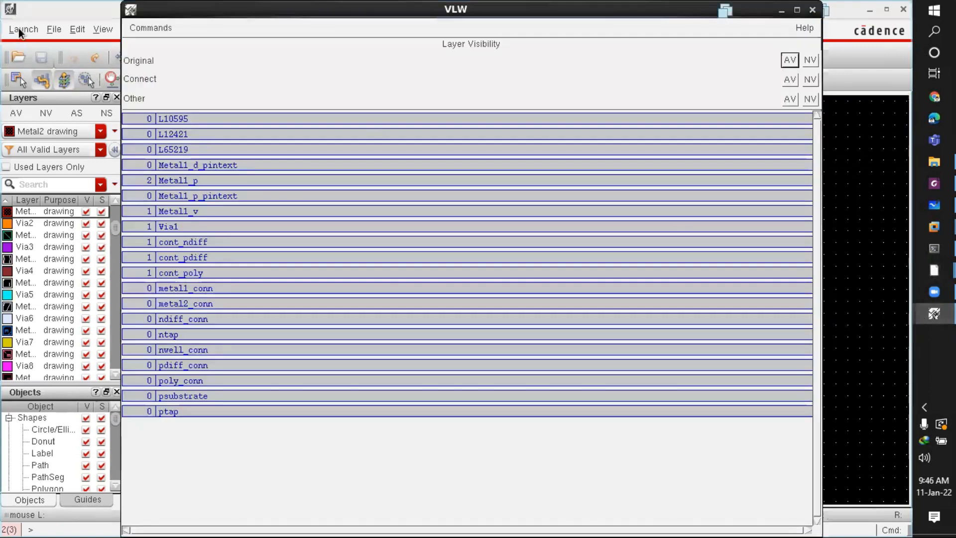
{"action": "left_click", "coordinate": [130, 29]}
{"action": "left_click", "coordinate": [139, 97]}
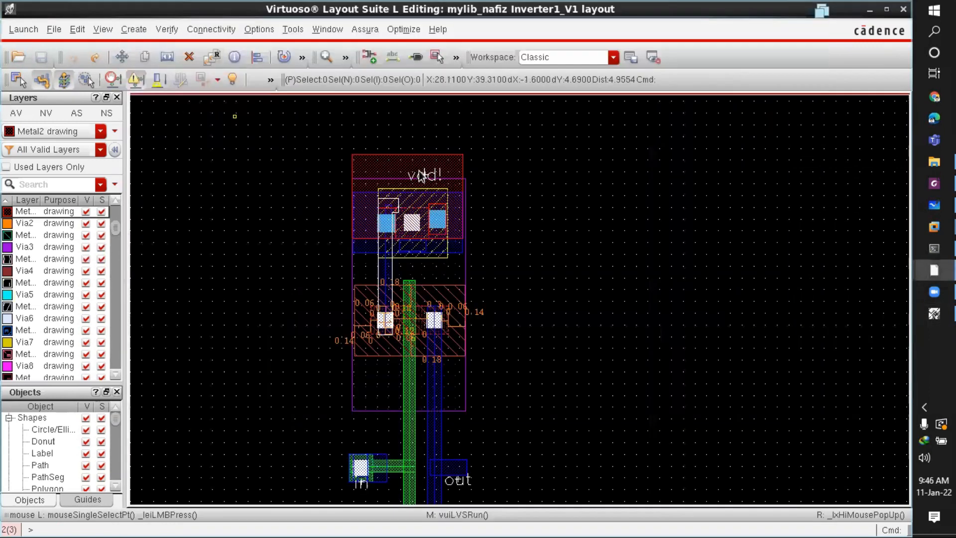
{"action": "left_click", "coordinate": [934, 314]}
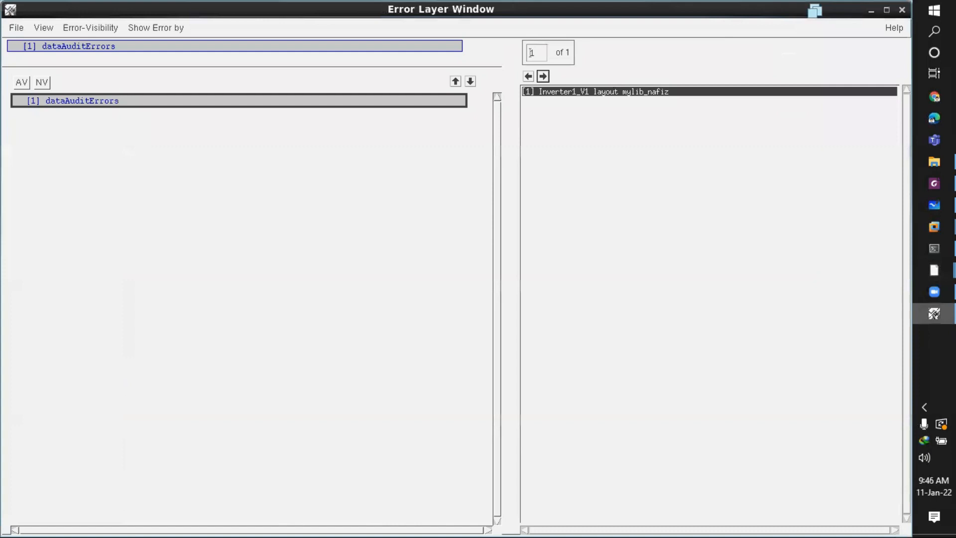
{"action": "left_click", "coordinate": [30, 29]}
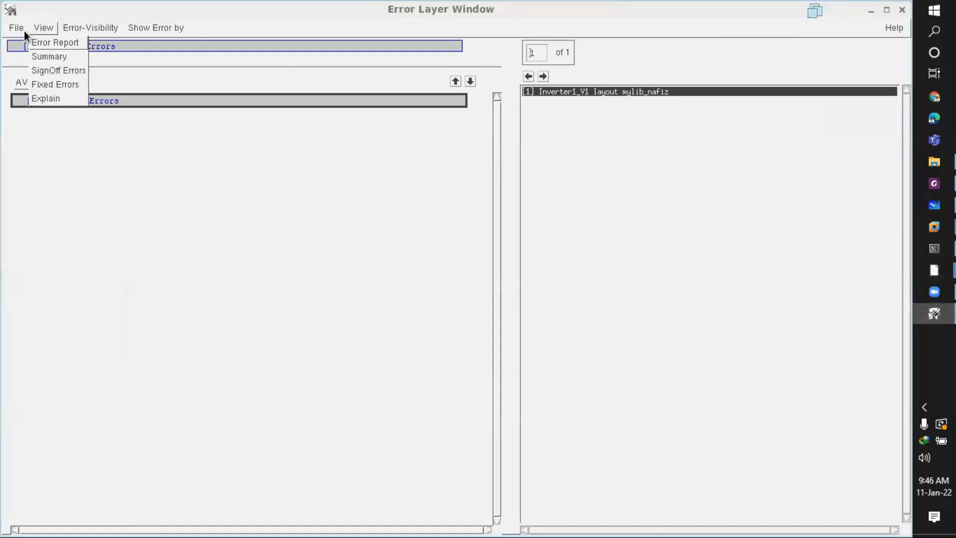
{"action": "left_click", "coordinate": [17, 34]}
{"action": "left_click", "coordinate": [20, 99]}
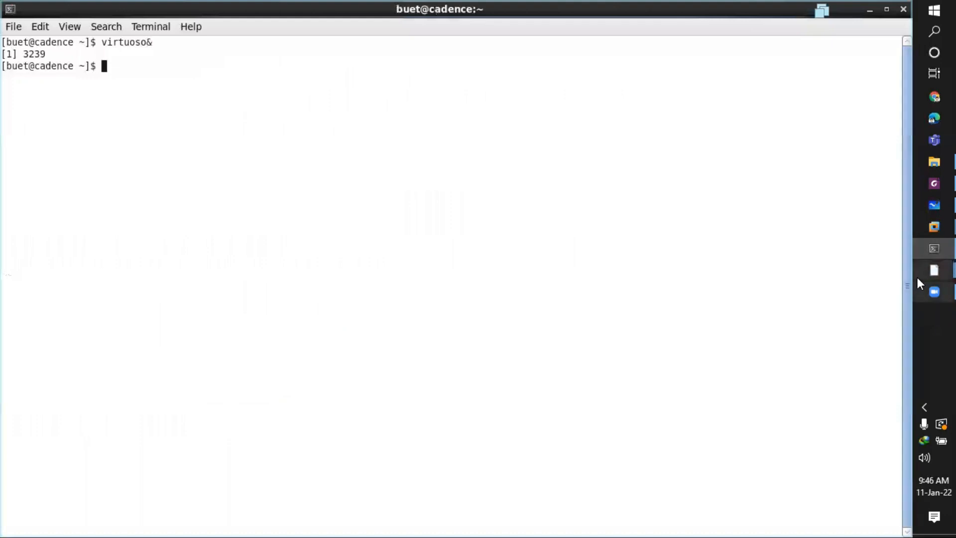
Step: Review the comparison results in the LVS_L2 run report and accept it to enter the LVS Debug environment
{"action": "mouse_move", "coordinate": [919, 274]}
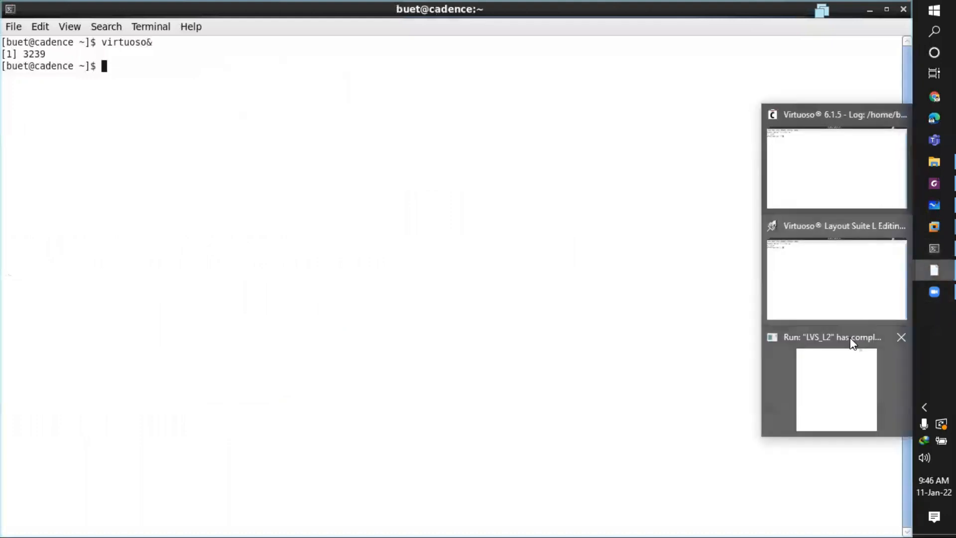
{"action": "left_click", "coordinate": [851, 337]}
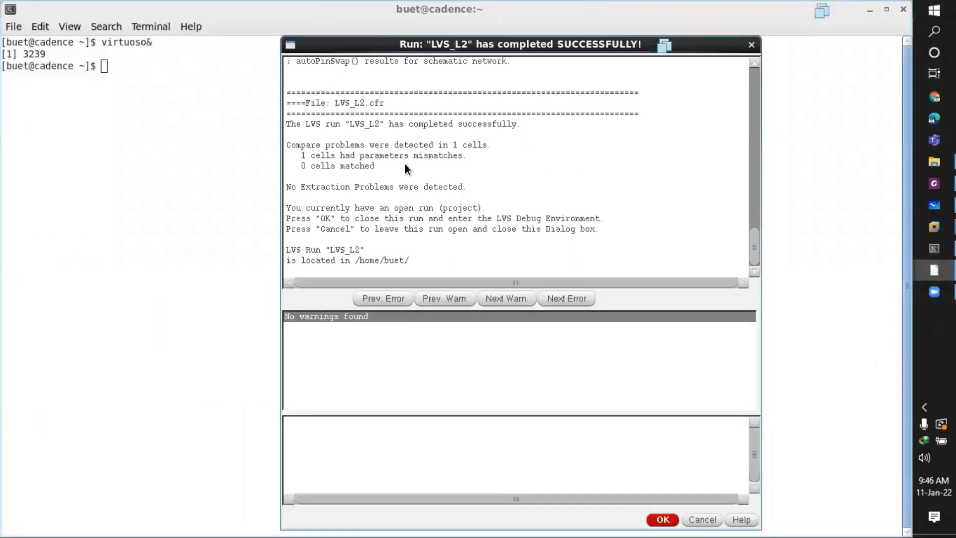
{"action": "left_click_drag", "start_coordinate": [462, 159], "coordinate": [303, 151]}
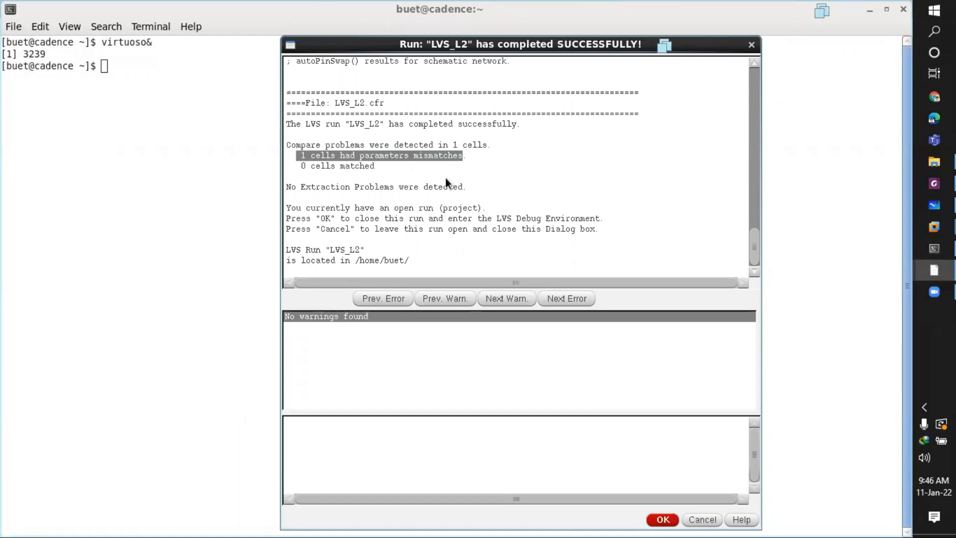
{"action": "left_click", "coordinate": [663, 519]}
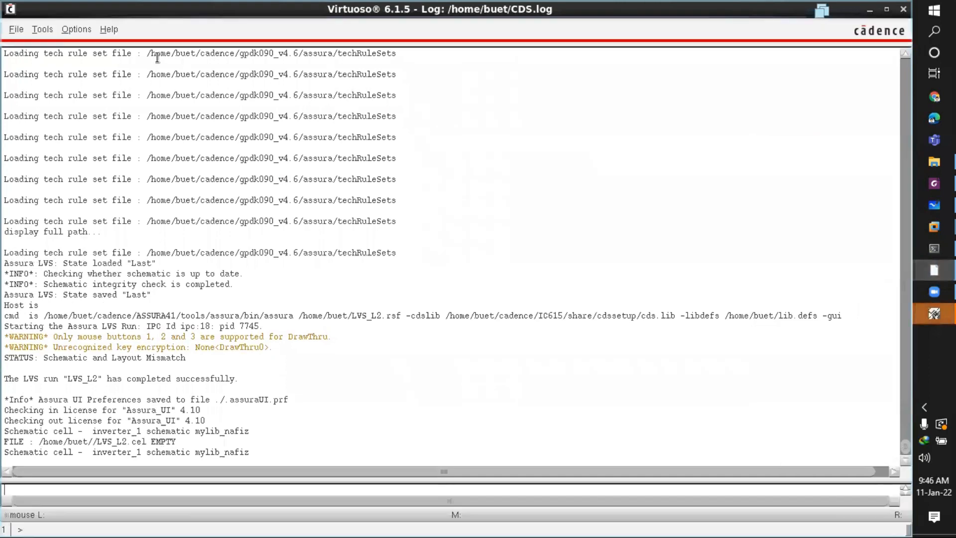
Step: Open the inverter_1 schematic from the mylib_nafiz library for editing
{"action": "left_click", "coordinate": [11, 29]}
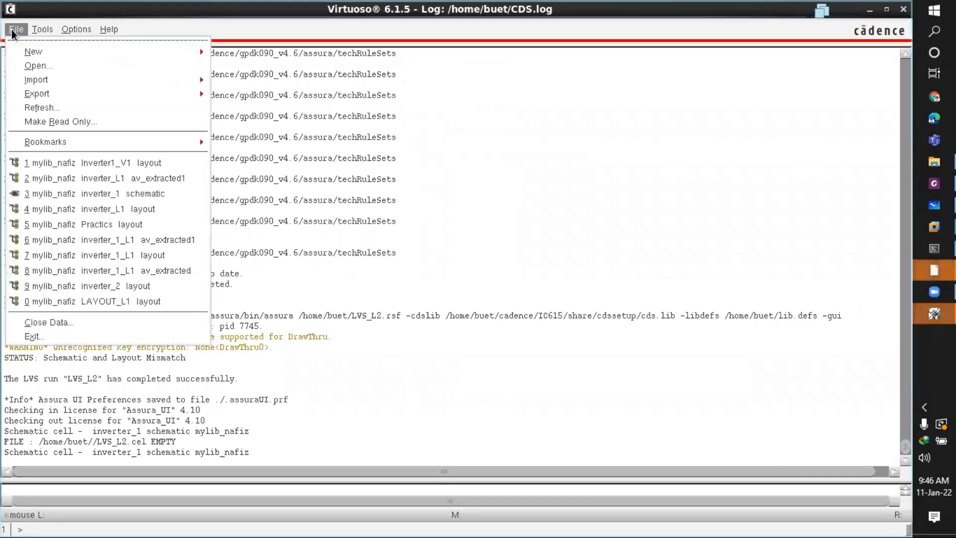
{"action": "left_click", "coordinate": [37, 64]}
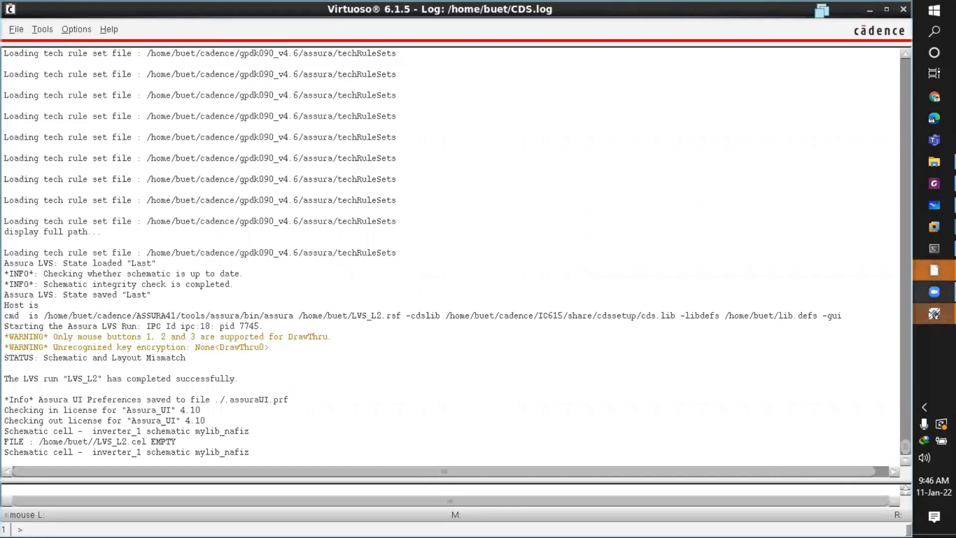
{"action": "mouse_move", "coordinate": [920, 307]}
{"action": "left_click", "coordinate": [834, 404]}
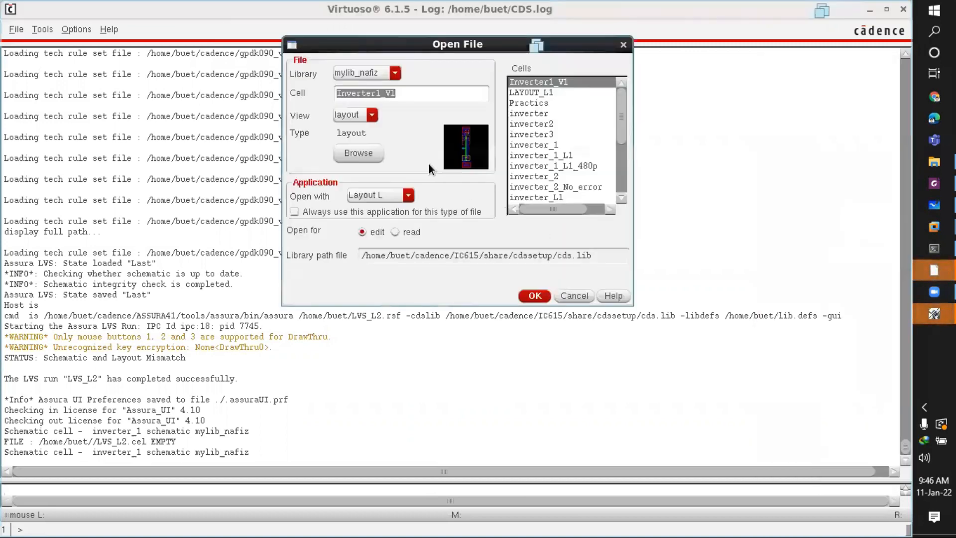
{"action": "left_click", "coordinate": [560, 145]}
{"action": "left_click", "coordinate": [537, 297]}
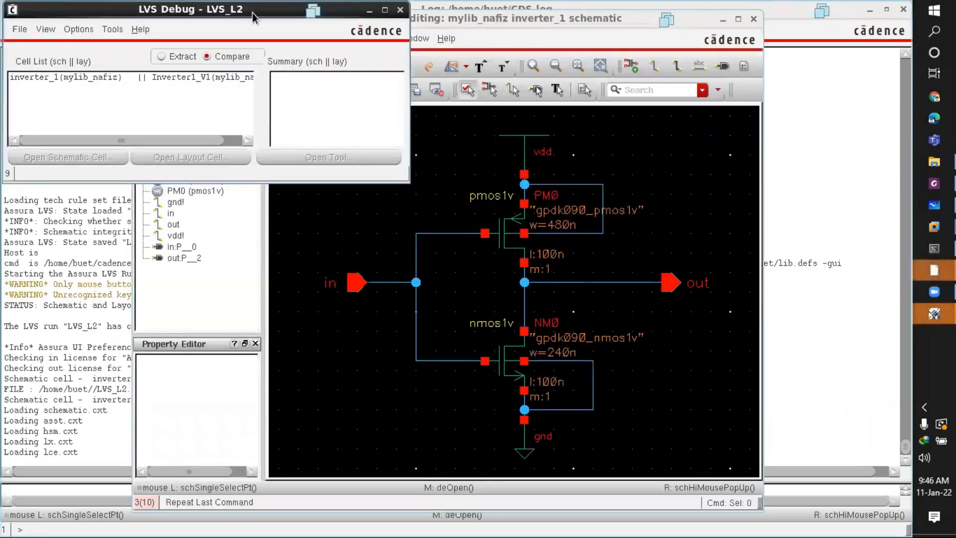
Step: Select the inverter_1 / Inverter1_V1 cell pair in LVS Debug and open the Parameters Mismatch Tool from its Parameters entry
{"action": "left_click_drag", "start_coordinate": [245, 9], "coordinate": [414, 54]}
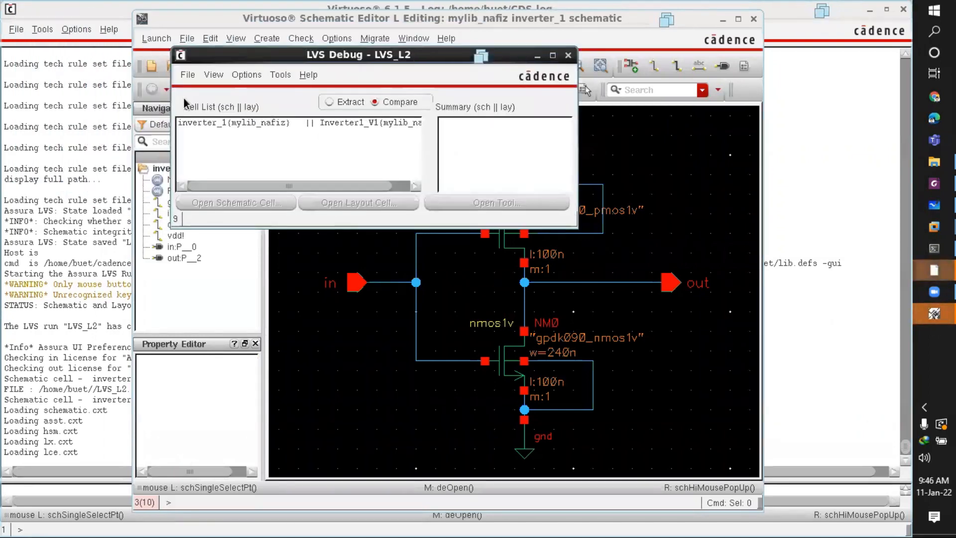
{"action": "left_click", "coordinate": [222, 124]}
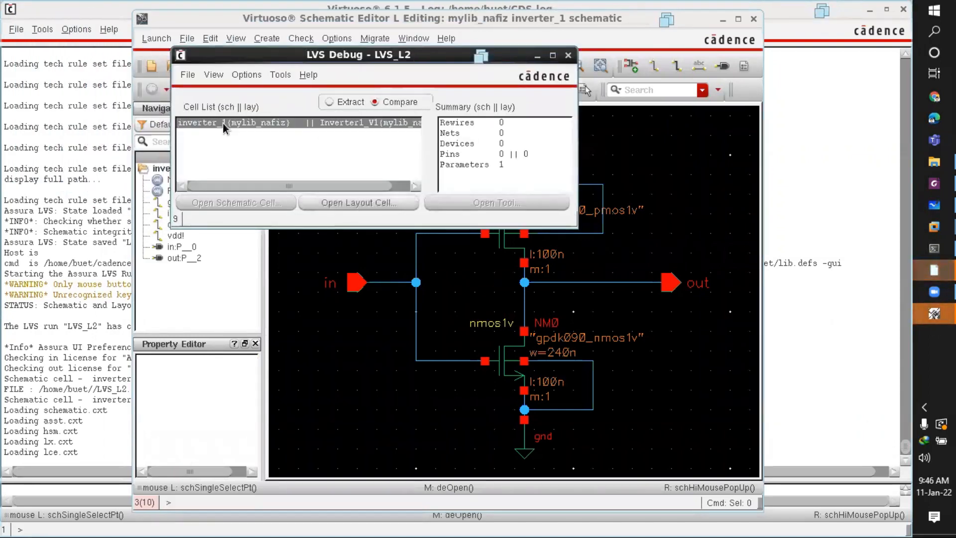
{"action": "left_click", "coordinate": [488, 166]}
{"action": "left_click", "coordinate": [488, 197]}
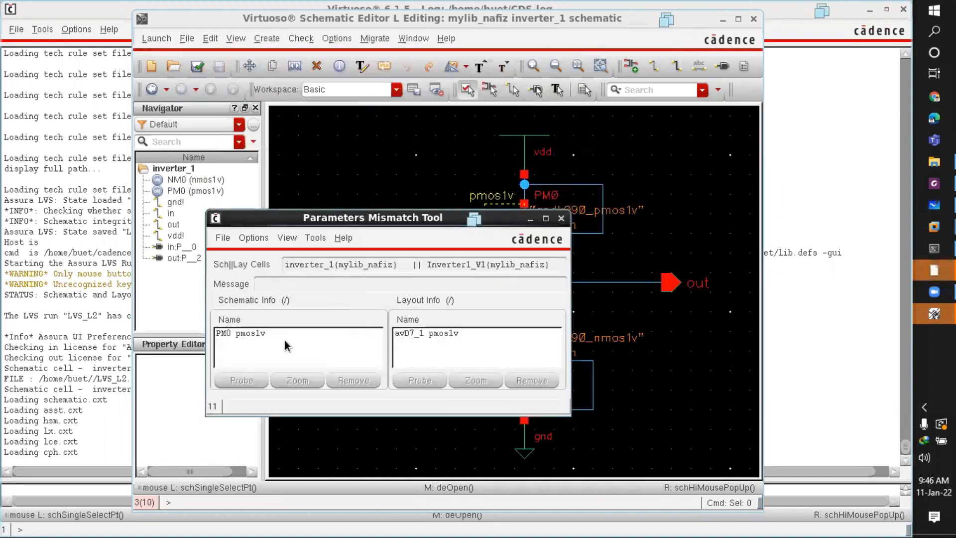
Step: Compare the PM0 pmos1v mismatch with the device widths in the schematic, and close the Parameters Mismatch Tool and LVS Debug windows
{"action": "left_click", "coordinate": [279, 333]}
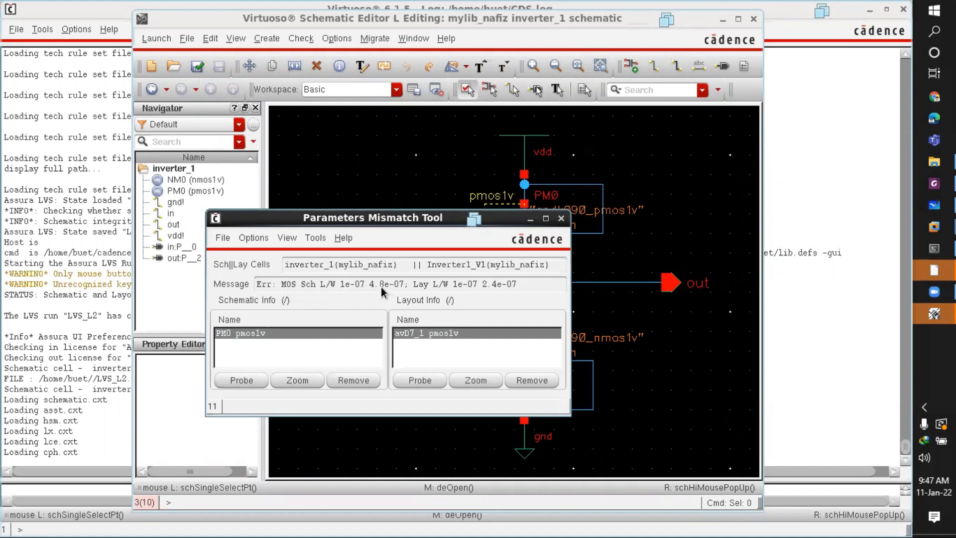
{"action": "left_click_drag", "start_coordinate": [406, 219], "coordinate": [270, 279]}
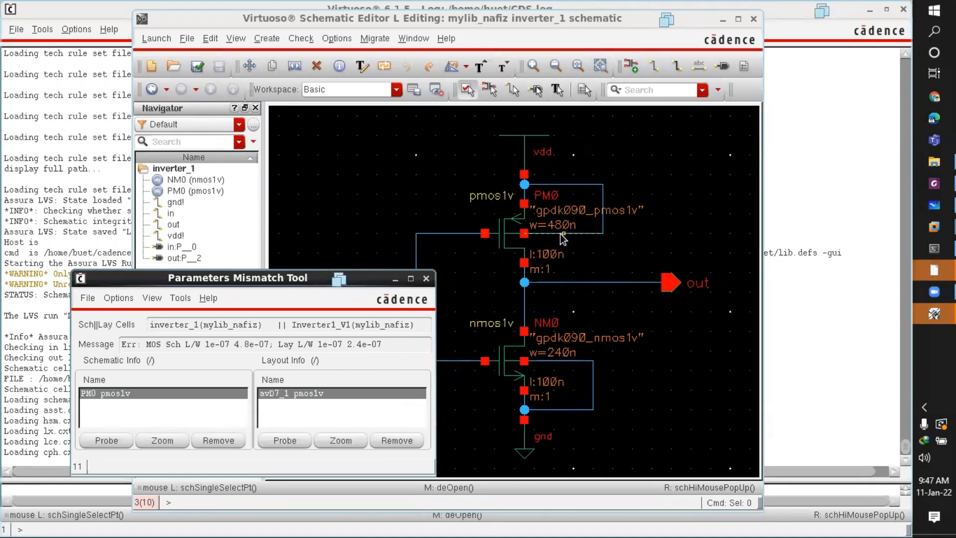
{"action": "left_click_drag", "start_coordinate": [295, 263], "coordinate": [294, 149]}
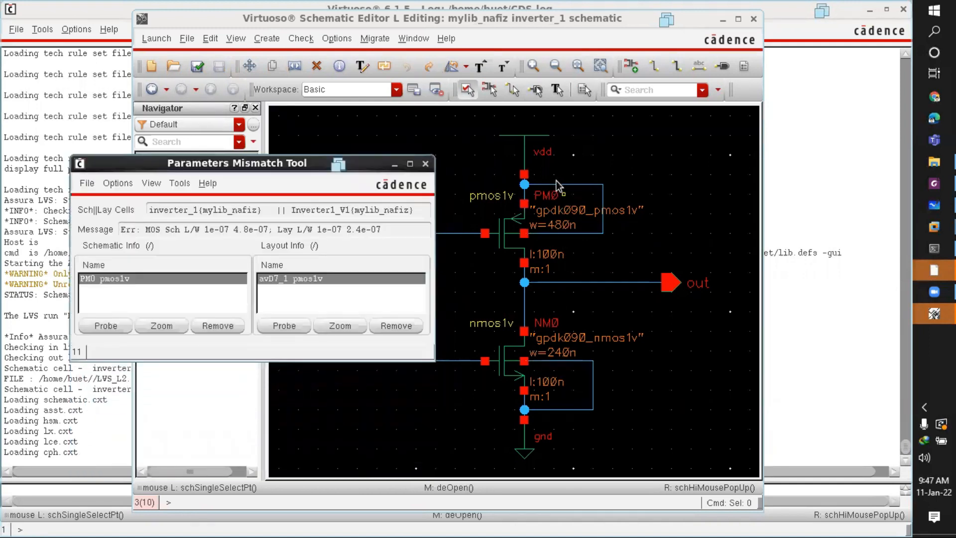
{"action": "scroll", "coordinate": [562, 384], "scroll_direction": "up", "scroll_amount": 2}
{"action": "scroll", "coordinate": [567, 353], "scroll_direction": "down", "scroll_amount": 1}
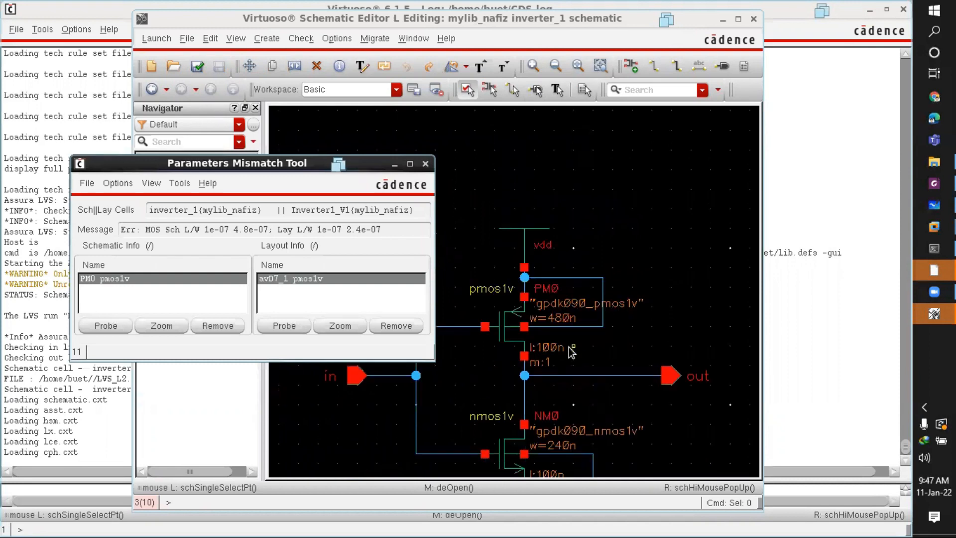
{"action": "scroll", "coordinate": [572, 336], "scroll_direction": "down", "scroll_amount": 1}
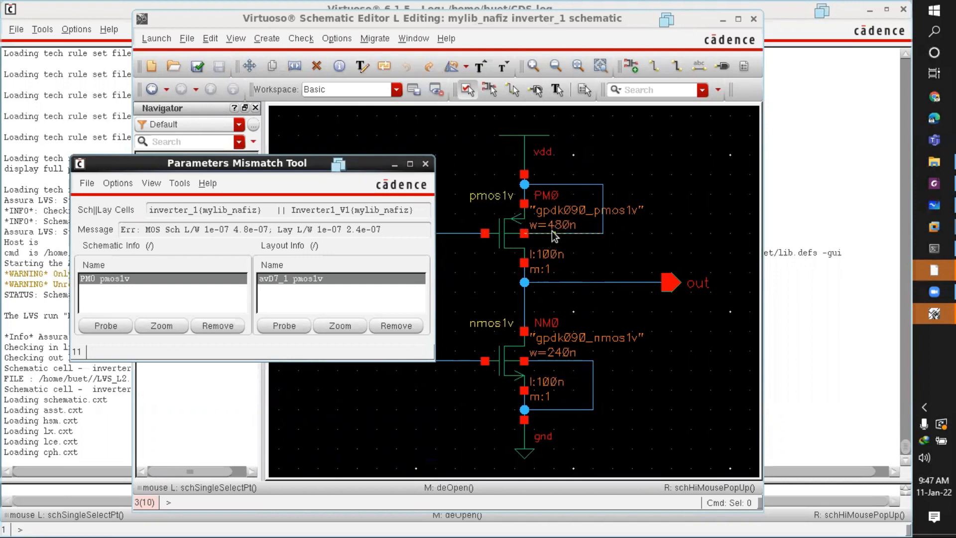
{"action": "left_click", "coordinate": [425, 164]}
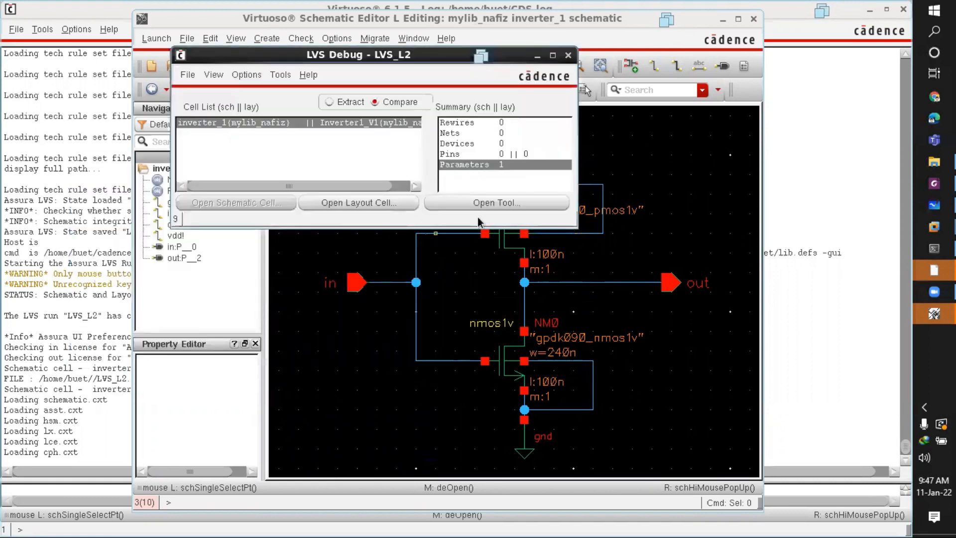
{"action": "left_click", "coordinate": [567, 56]}
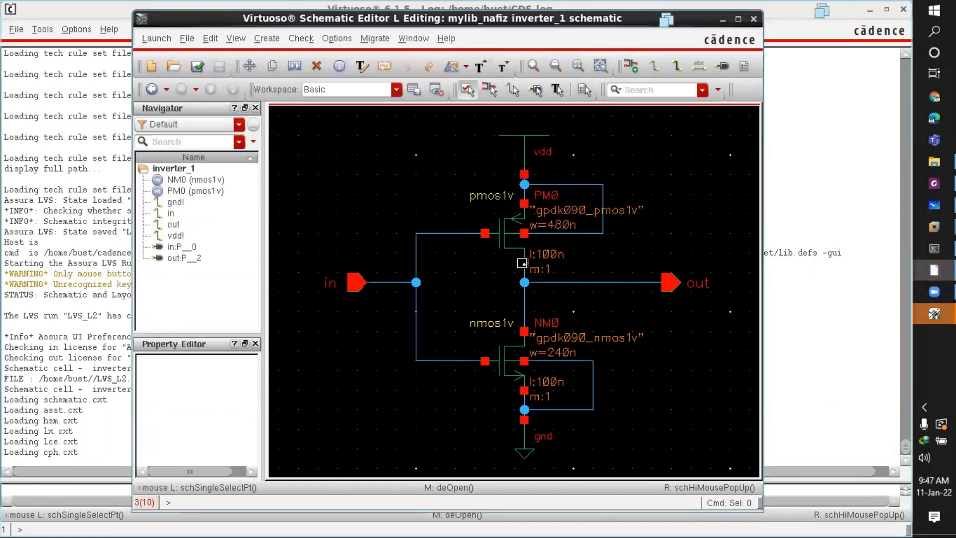
Step: Set the total width of the PM0 pmos1v transistor to 240n in the inverter_1 schematic, and check and save it
{"action": "scroll", "coordinate": [557, 247], "scroll_direction": "up", "scroll_amount": 2}
{"action": "left_click", "coordinate": [738, 19]}
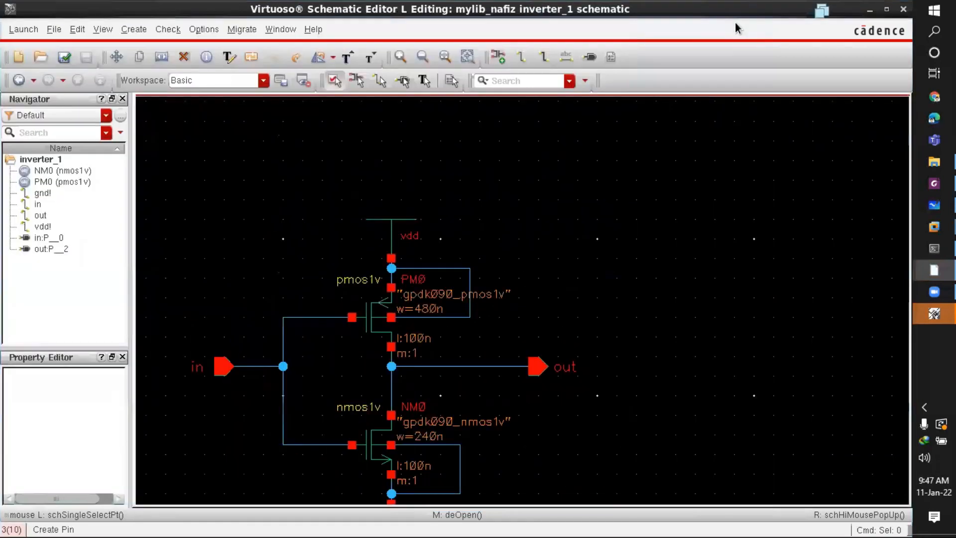
{"action": "left_click", "coordinate": [373, 307]}
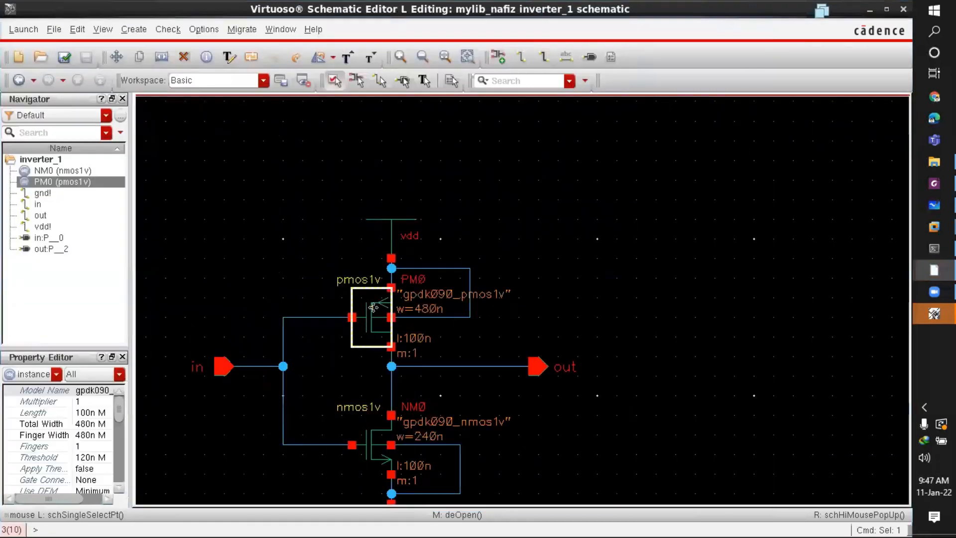
{"action": "key", "text": "q"}
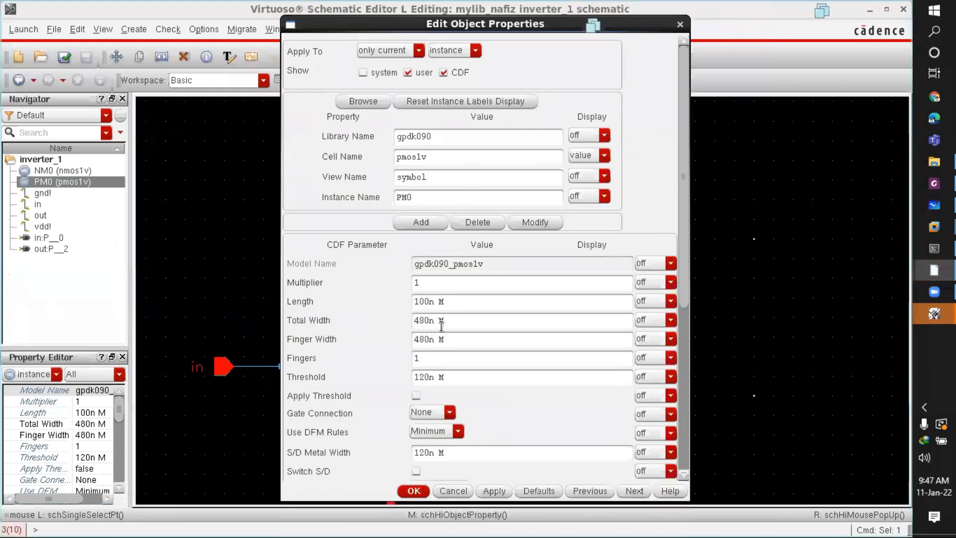
{"action": "left_click_drag", "start_coordinate": [430, 324], "coordinate": [398, 324]}
{"action": "type", "text": "240"}
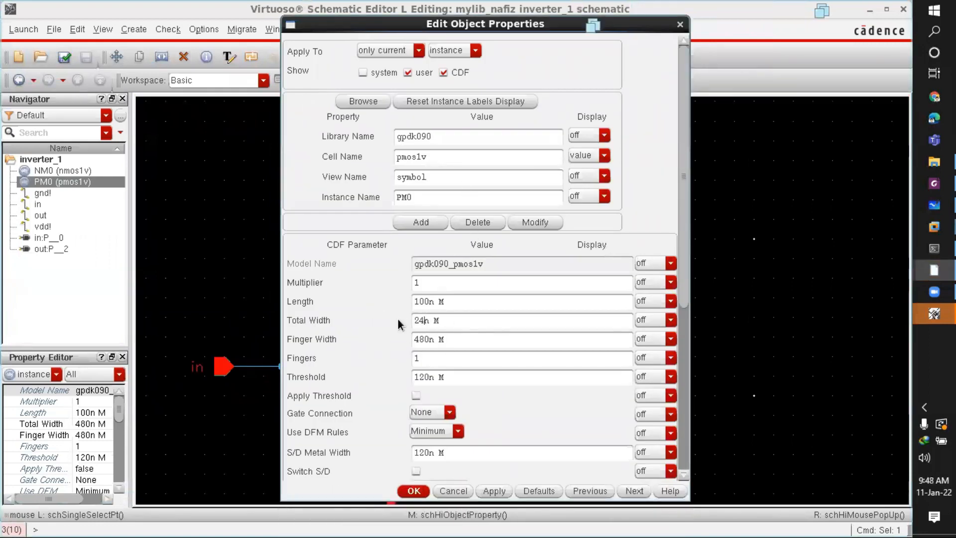
{"action": "key", "text": "Return"}
{"action": "left_click", "coordinate": [62, 58]}
{"action": "left_click", "coordinate": [643, 273]}
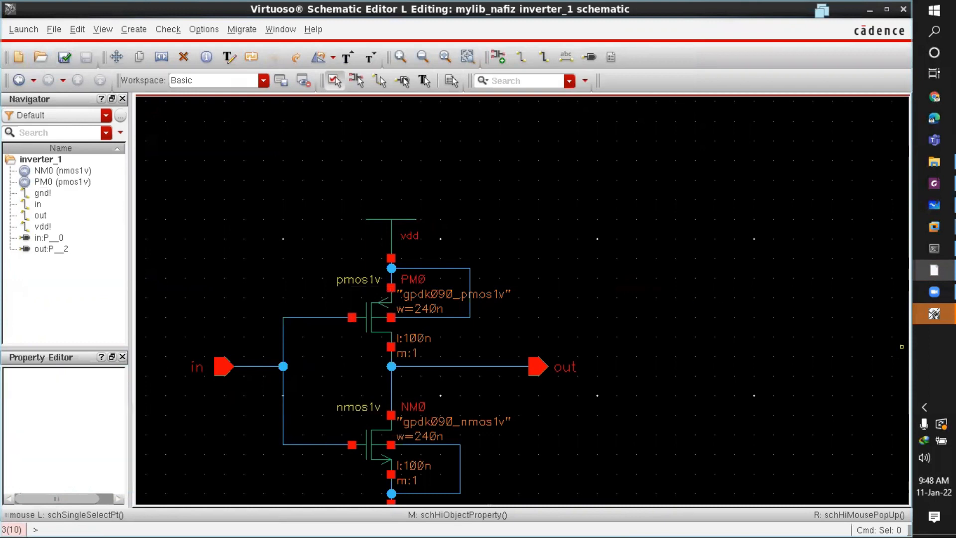
Step: Close the Error Layer Window and the VLW window left open from the previous LVS run
{"action": "mouse_move", "coordinate": [935, 314]}
{"action": "left_click", "coordinate": [877, 360]}
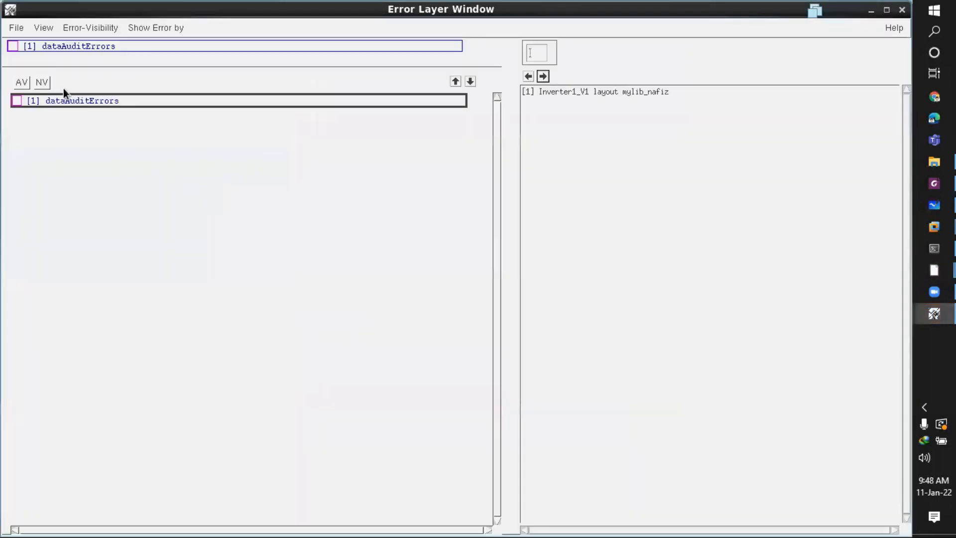
{"action": "left_click", "coordinate": [20, 29]}
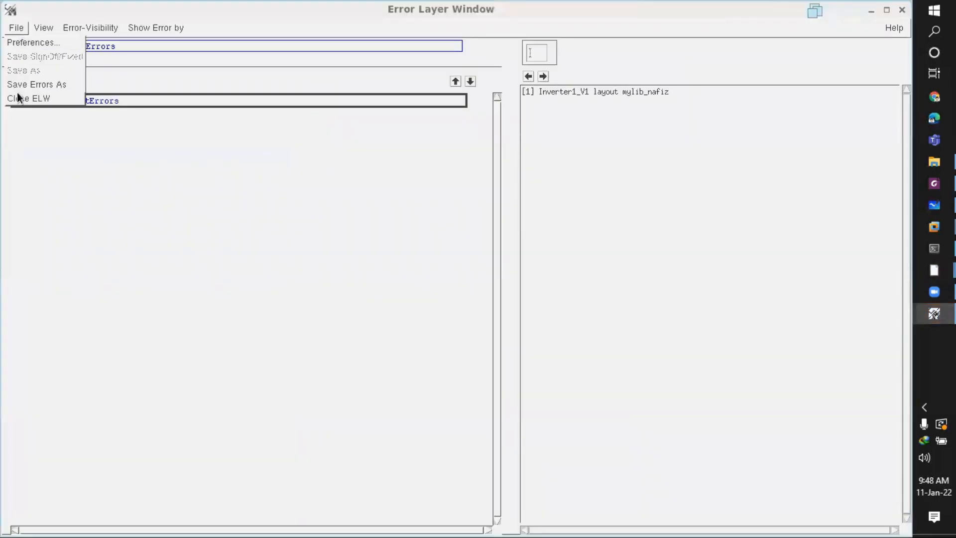
{"action": "left_click", "coordinate": [18, 98]}
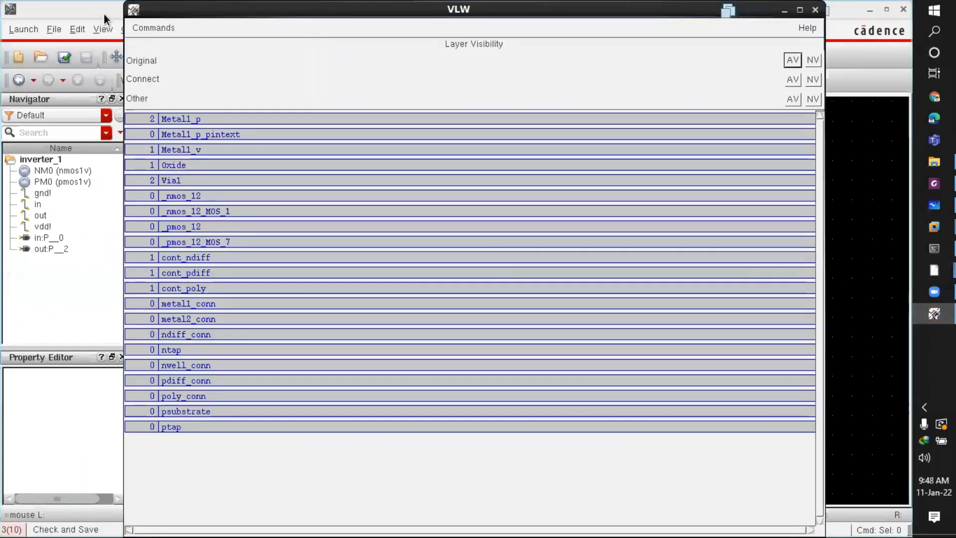
{"action": "left_click", "coordinate": [133, 28]}
{"action": "left_click", "coordinate": [149, 99]}
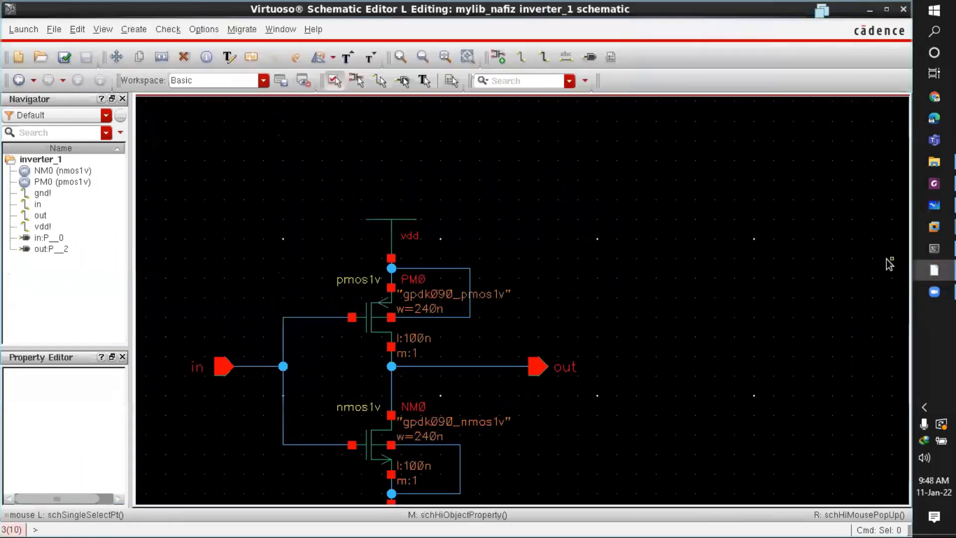
Step: Rerun Assura LVS from the Inverter1_V1 layout against the inverter_1 schematic under run name LVS_L2, and dismiss the progress dialog
{"action": "mouse_move", "coordinate": [932, 270]}
{"action": "left_click", "coordinate": [869, 391]}
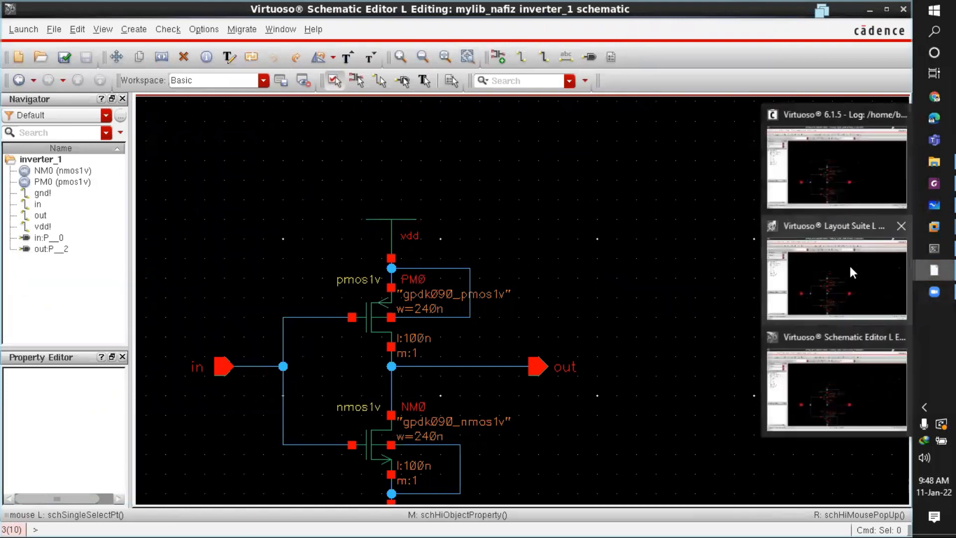
{"action": "left_click", "coordinate": [849, 264]}
{"action": "left_click", "coordinate": [365, 29]}
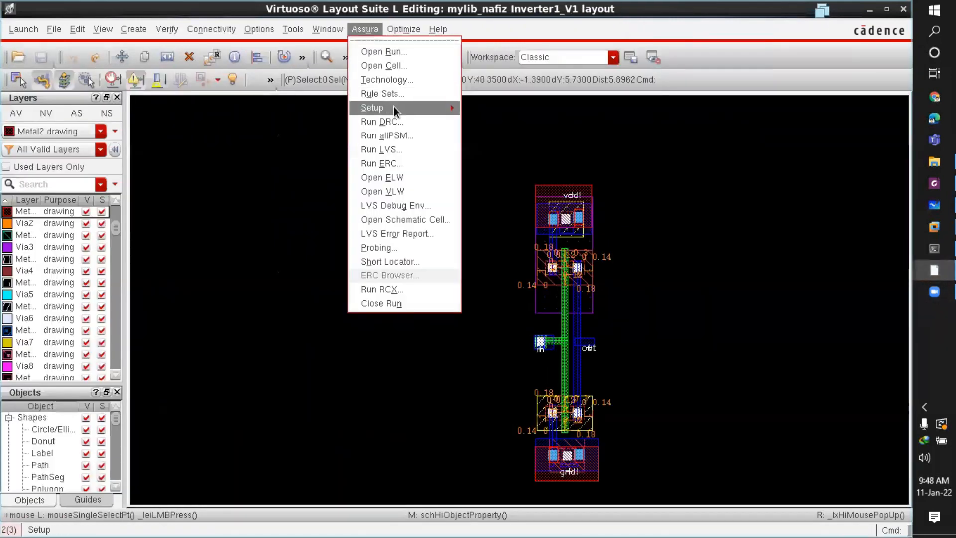
{"action": "left_click", "coordinate": [406, 148]}
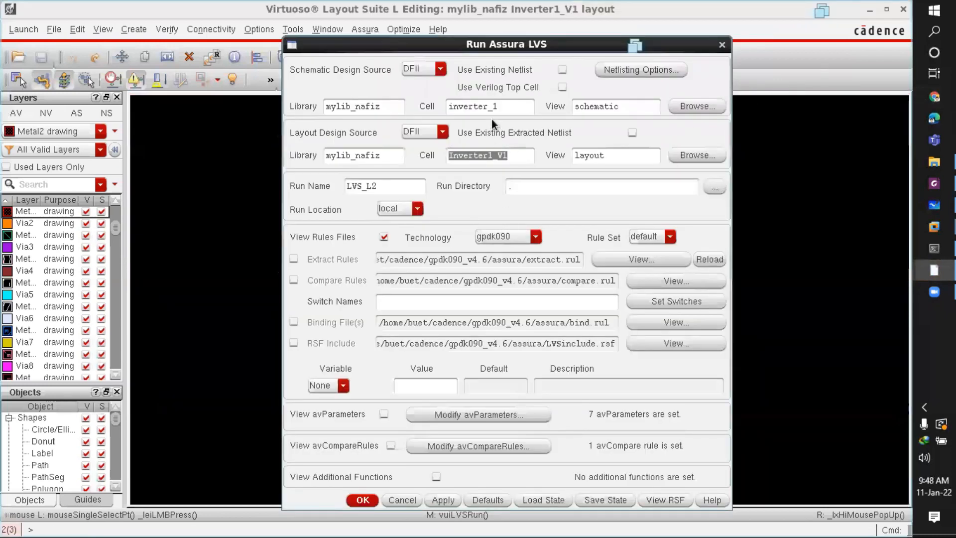
{"action": "left_click", "coordinate": [521, 105]}
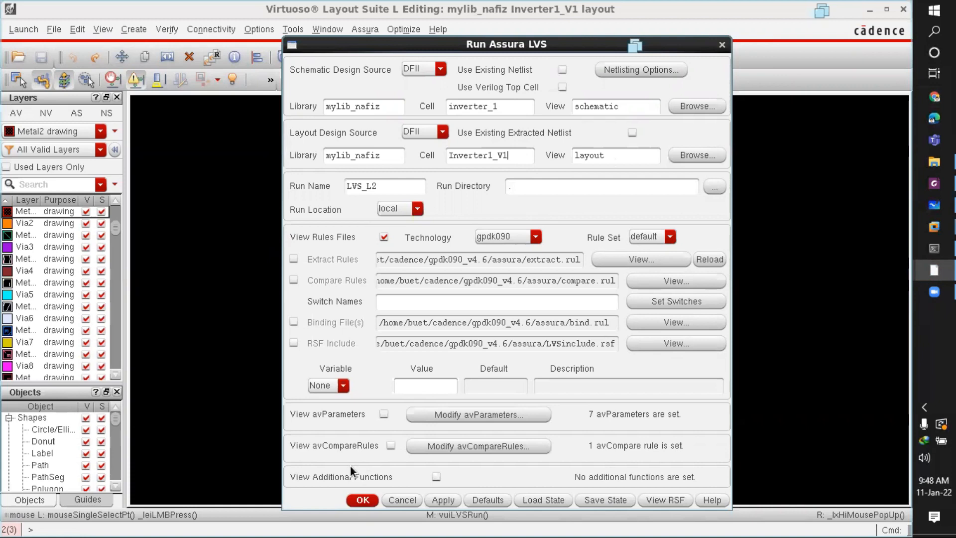
{"action": "left_click", "coordinate": [361, 500]}
{"action": "left_click", "coordinate": [438, 283]}
{"action": "key", "text": "alt+Tab"}
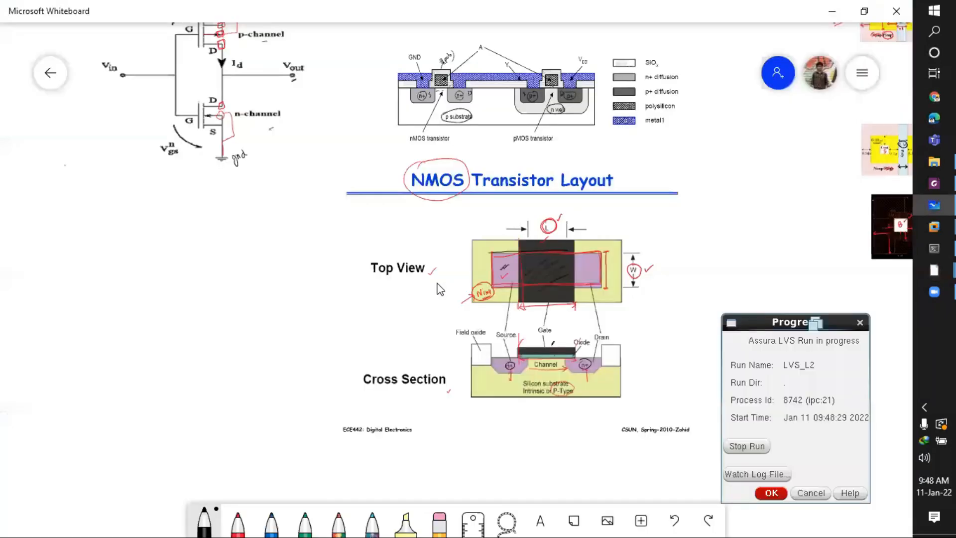
{"action": "left_click", "coordinate": [779, 492]}
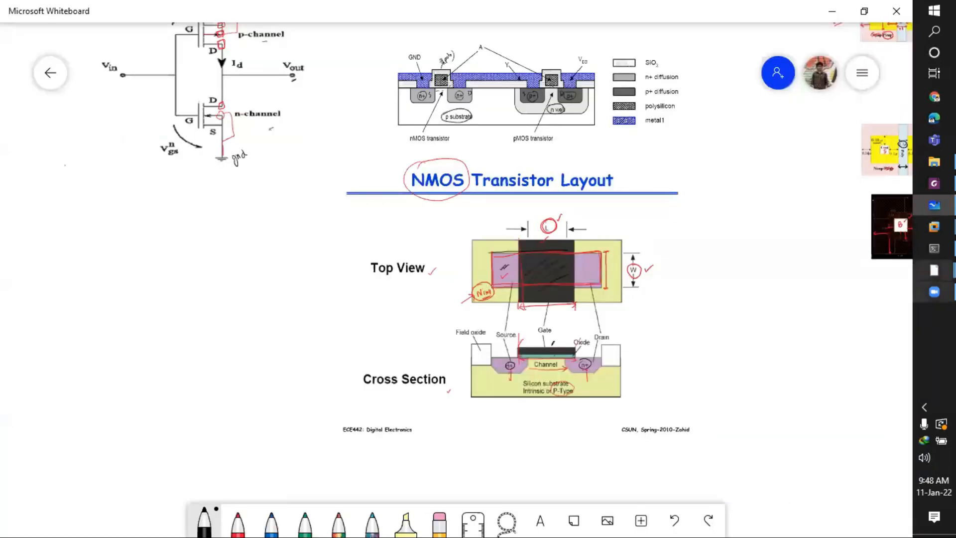
Step: Return to Virtuoso from the whiteboard and view the inverter_1 schematic and the Inverter1_V1 layout while the LVS run completes
{"action": "mouse_move", "coordinate": [934, 270]}
{"action": "left_click", "coordinate": [847, 381]}
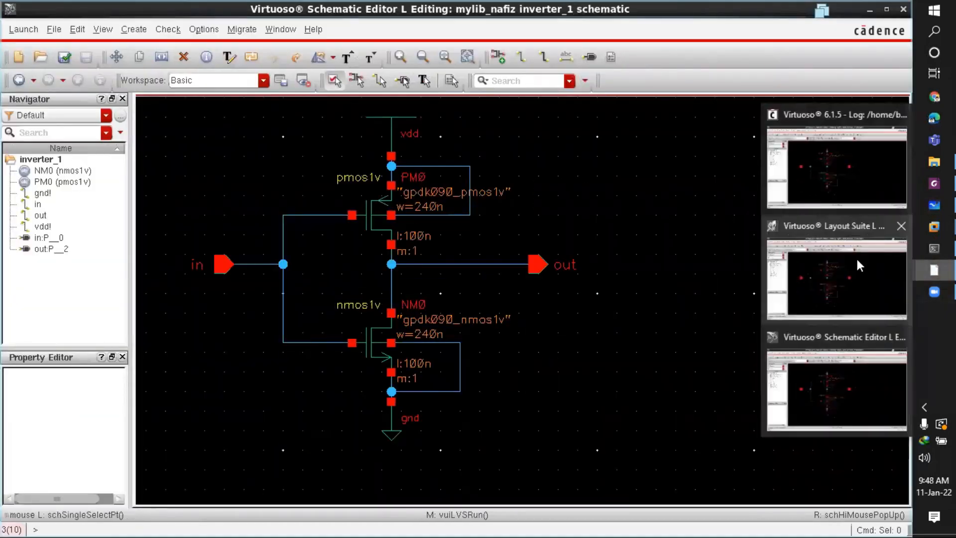
{"action": "left_click", "coordinate": [856, 258]}
{"action": "scroll", "coordinate": [740, 297], "scroll_direction": "down", "scroll_amount": 1}
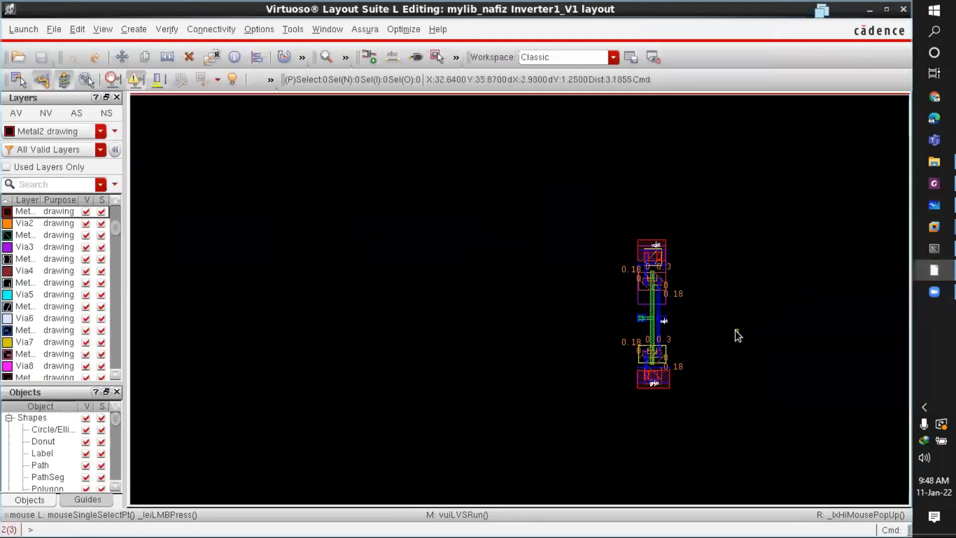
{"action": "scroll", "coordinate": [735, 330], "scroll_direction": "up", "scroll_amount": 1}
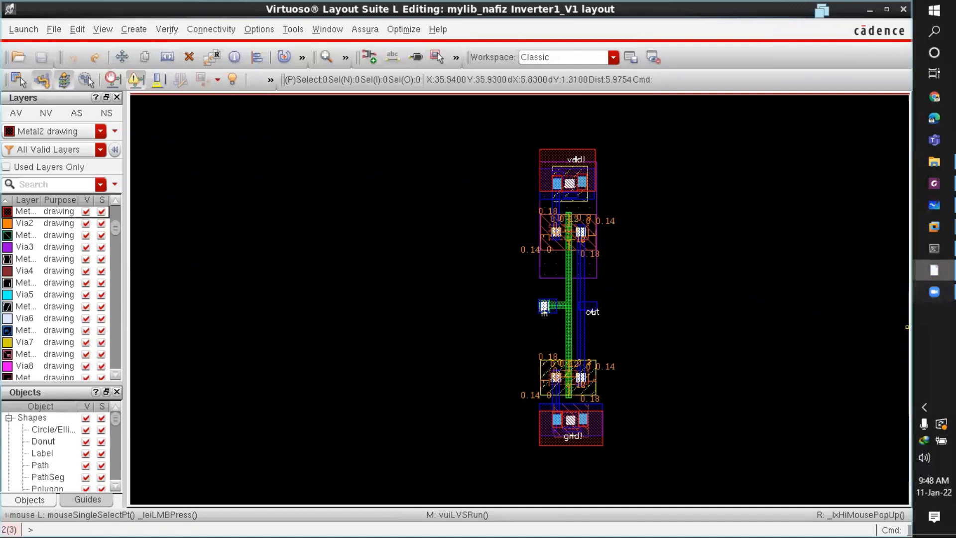
{"action": "mouse_move", "coordinate": [935, 270]}
{"action": "left_click", "coordinate": [889, 355]}
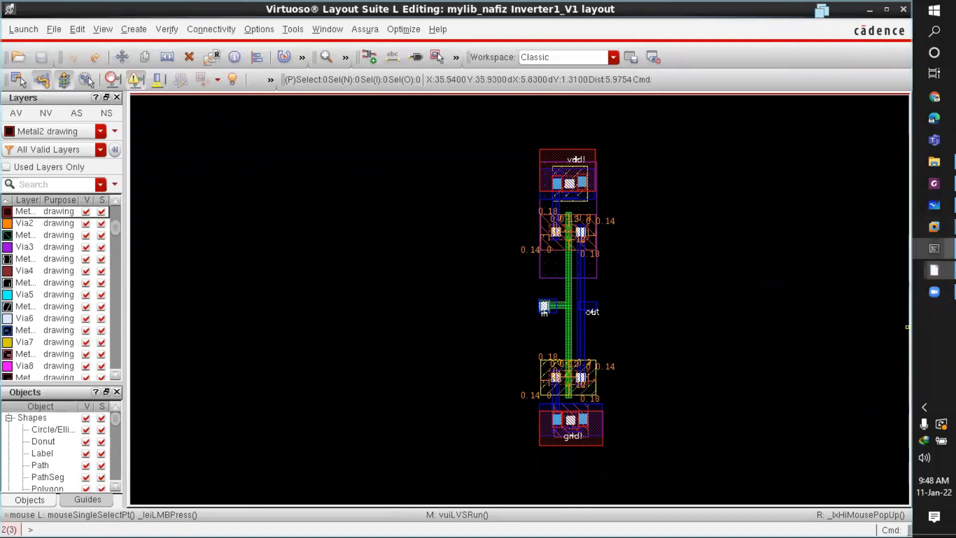
{"action": "left_click", "coordinate": [861, 377]}
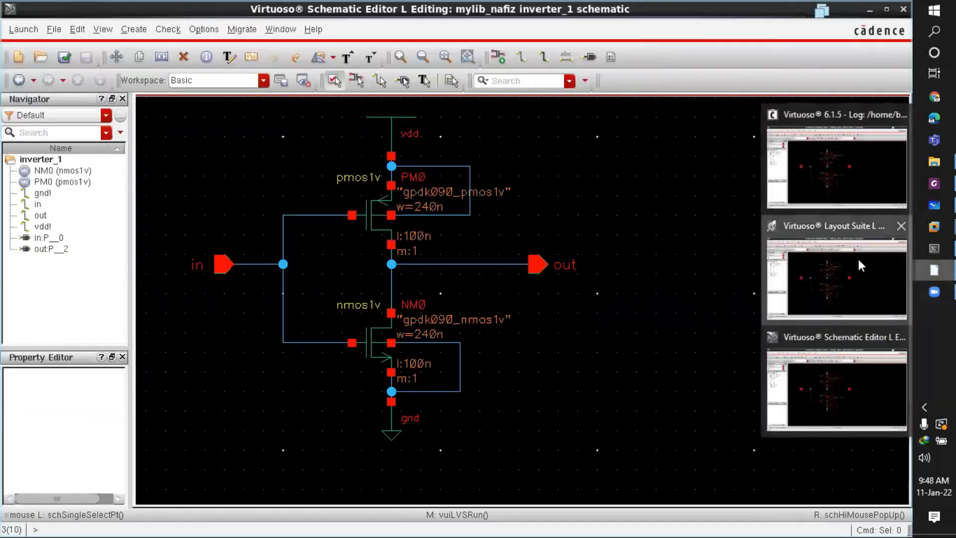
{"action": "left_click", "coordinate": [857, 258]}
{"action": "key", "text": "f"}
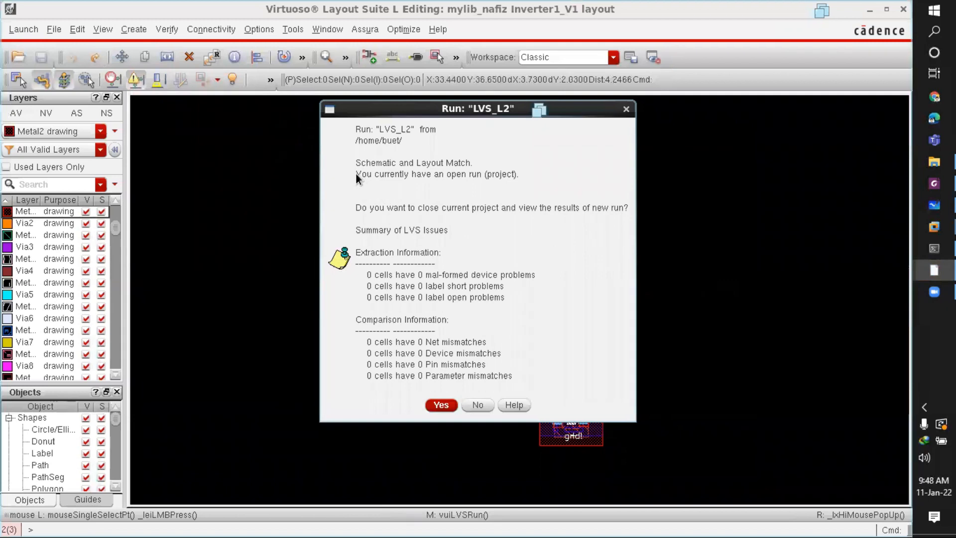
Step: Accept the LVS_L2 run summary to replace the open run with the new results, and close the Error Layer Window
{"action": "left_click", "coordinate": [445, 404]}
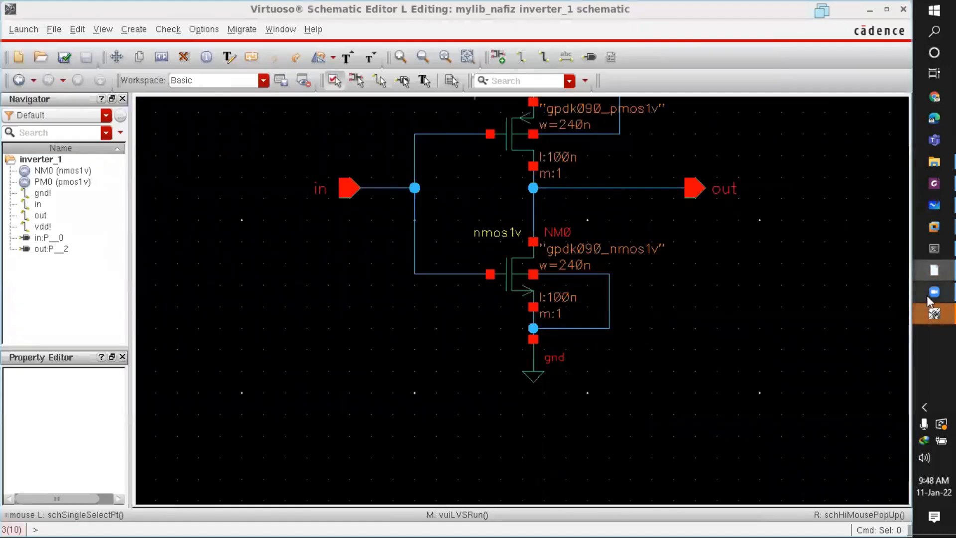
{"action": "mouse_move", "coordinate": [931, 311]}
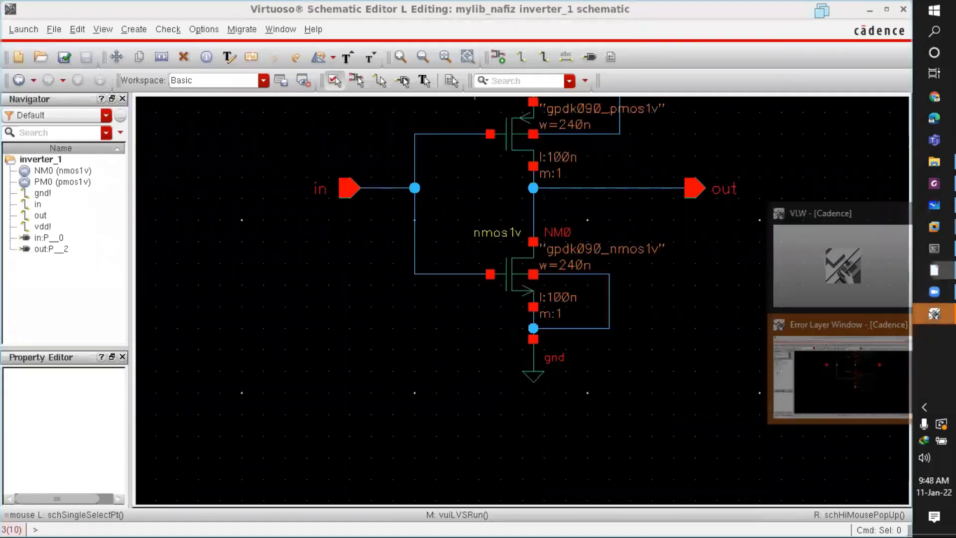
{"action": "left_click", "coordinate": [865, 356]}
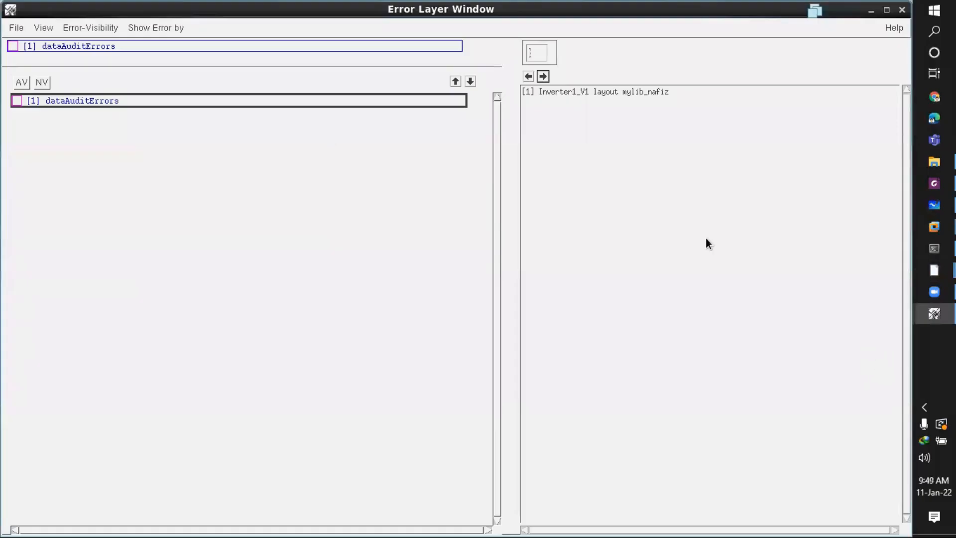
{"action": "left_click", "coordinate": [9, 23]}
{"action": "left_click", "coordinate": [31, 99]}
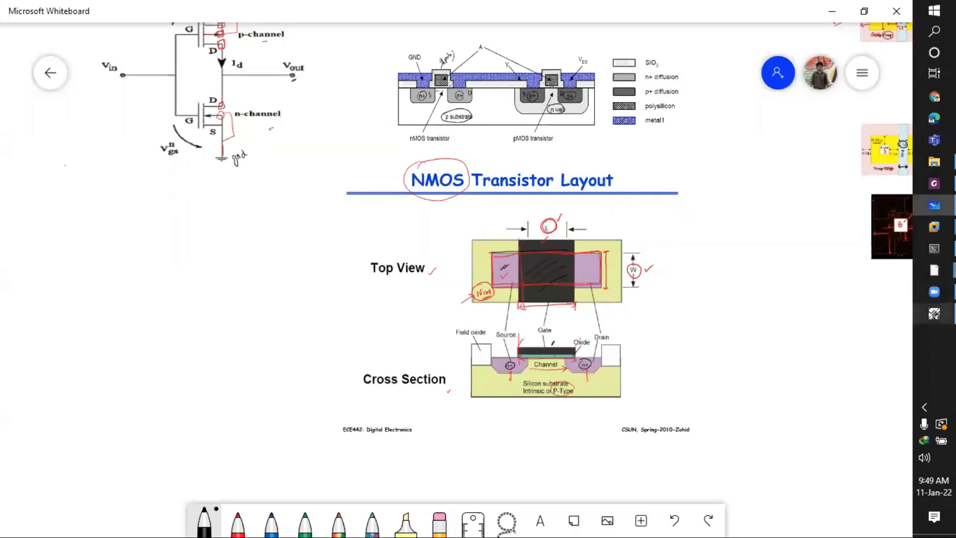
Step: Switch from the whiteboard back to the Inverter1_V1 layout and view the PMOS area near the vdd! rail
{"action": "mouse_move", "coordinate": [934, 269]}
{"action": "left_click", "coordinate": [861, 343]}
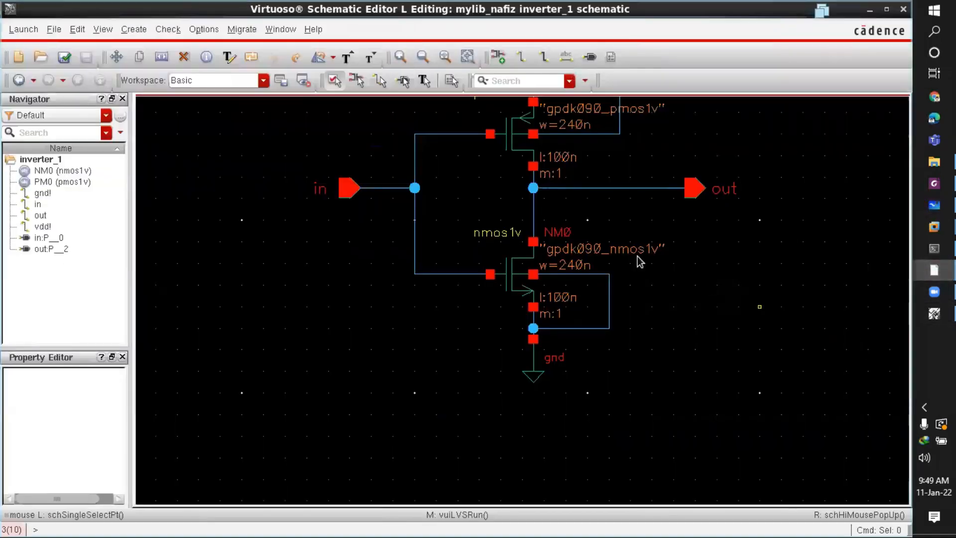
{"action": "left_click", "coordinate": [865, 238]}
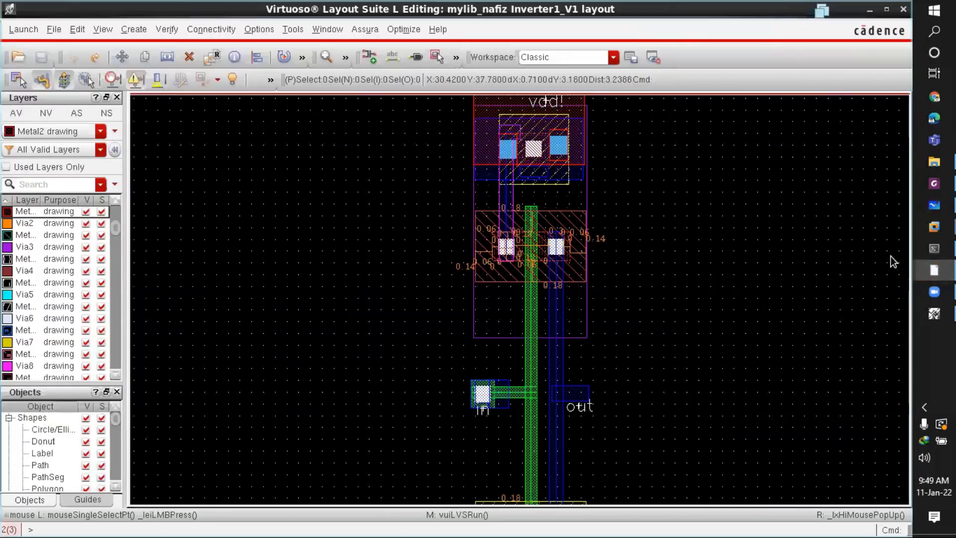
{"action": "scroll", "coordinate": [518, 172], "scroll_direction": "up", "scroll_amount": 1, "text": "ctrl"}
{"action": "scroll", "coordinate": [523, 165], "scroll_direction": "down", "scroll_amount": 1, "text": "ctrl"}
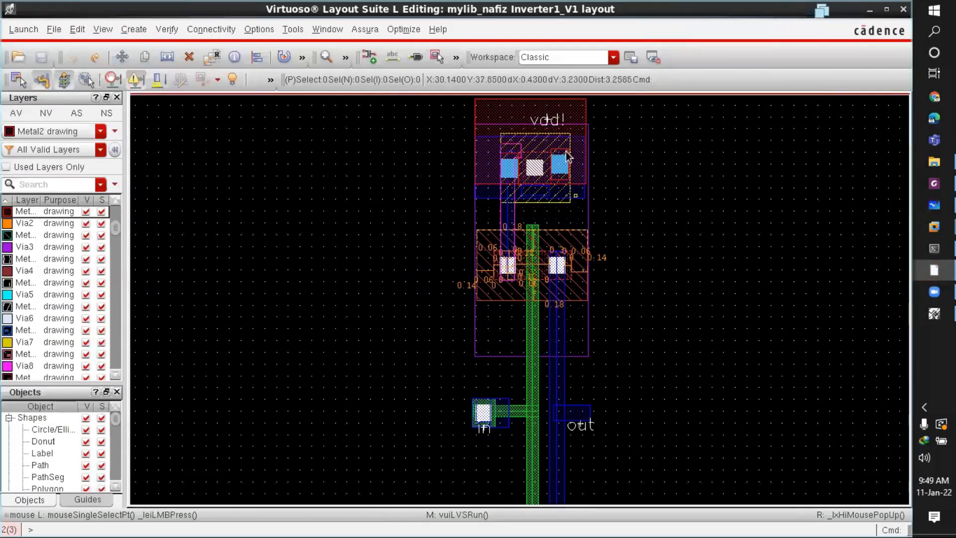
Step: Examine the PMOS below the vdd! rail, including its source and drain contacts, and select the lower edge of its oxide rectangle
{"action": "scroll", "coordinate": [534, 123], "scroll_direction": "up", "scroll_amount": 1, "text": "ctrl"}
{"action": "scroll", "coordinate": [534, 123], "scroll_direction": "up", "scroll_amount": 2, "text": "ctrl"}
{"action": "scroll", "coordinate": [534, 123], "scroll_direction": "down", "scroll_amount": 1, "text": "ctrl"}
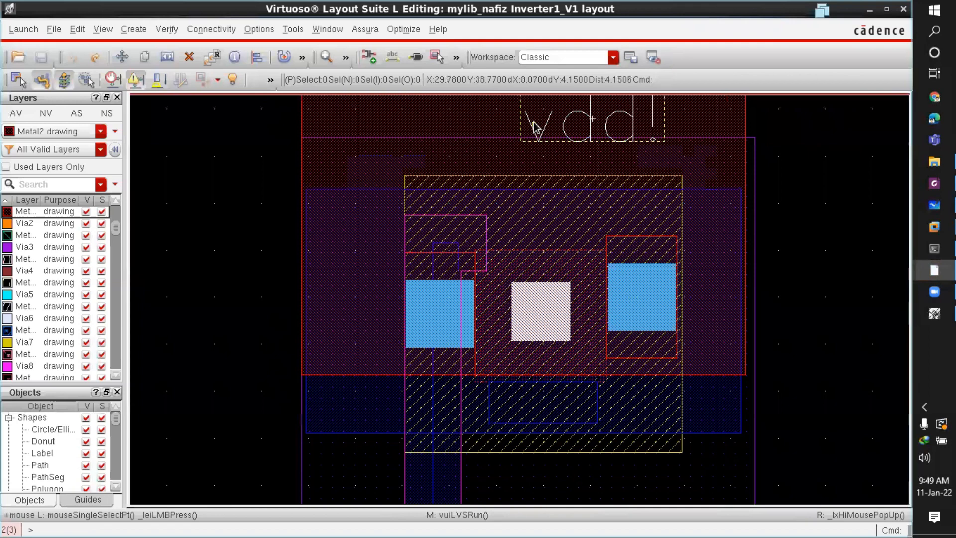
{"action": "scroll", "coordinate": [593, 203], "scroll_direction": "down", "scroll_amount": 1, "text": "ctrl"}
{"action": "scroll", "coordinate": [573, 264], "scroll_direction": "down", "scroll_amount": 1, "text": "ctrl"}
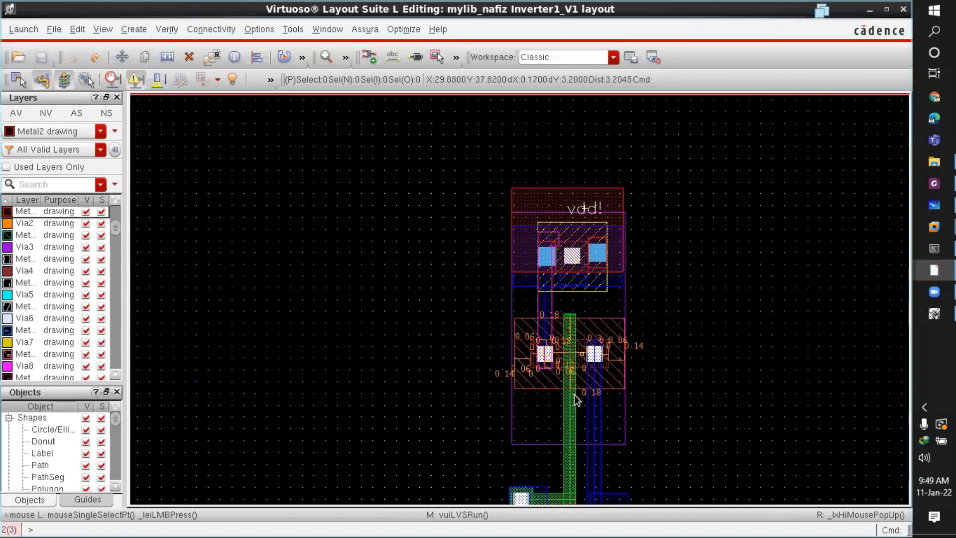
{"action": "scroll", "coordinate": [573, 359], "scroll_direction": "up", "scroll_amount": 1, "text": "ctrl"}
{"action": "scroll", "coordinate": [593, 371], "scroll_direction": "up", "scroll_amount": 1, "text": "ctrl"}
{"action": "scroll", "coordinate": [597, 373], "scroll_direction": "up", "scroll_amount": 1, "text": "ctrl"}
{"action": "scroll", "coordinate": [557, 306], "scroll_direction": "down", "scroll_amount": 1, "text": "ctrl"}
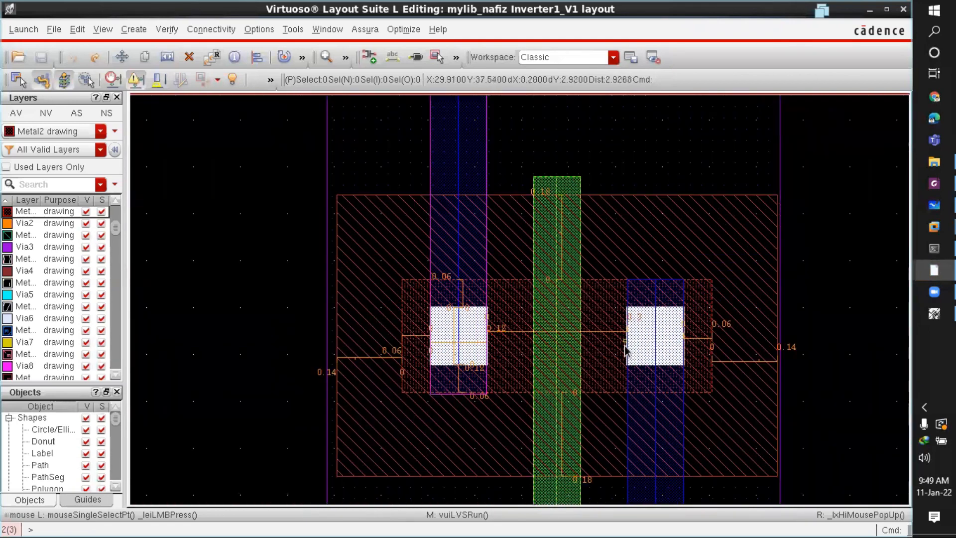
{"action": "scroll", "coordinate": [642, 355], "scroll_direction": "up", "scroll_amount": 1, "text": "ctrl"}
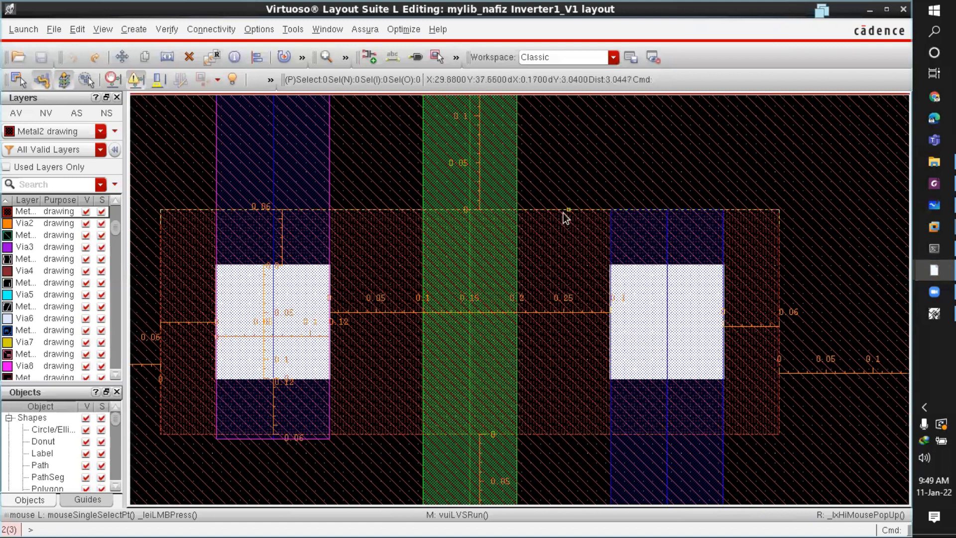
{"action": "left_click", "coordinate": [565, 213]}
{"action": "left_click", "coordinate": [550, 434]}
{"action": "scroll", "coordinate": [565, 402], "scroll_direction": "down", "scroll_amount": 1, "text": "ctrl"}
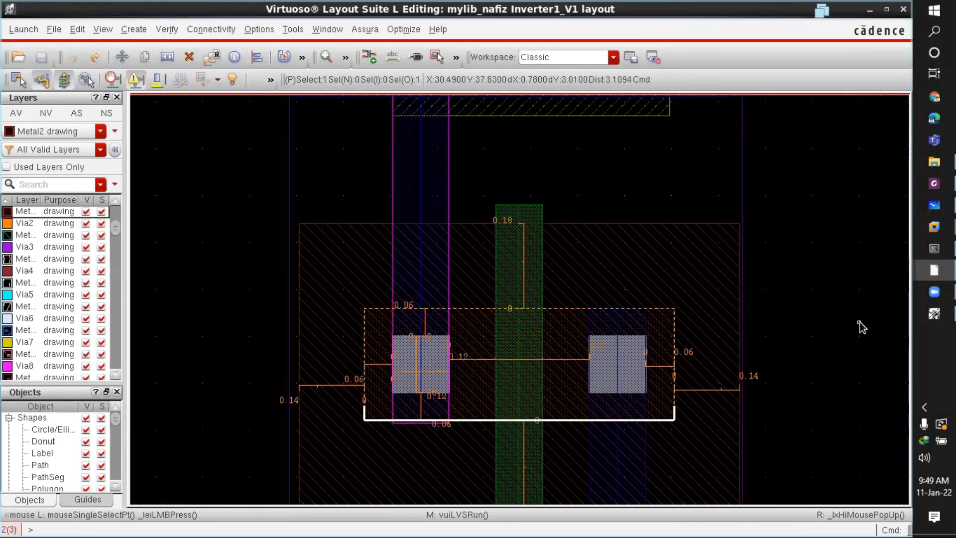
Step: Switch to Microsoft Whiteboard and copy the annotated transistor dimension drawing with Pimp circled
{"action": "left_click", "coordinate": [934, 205]}
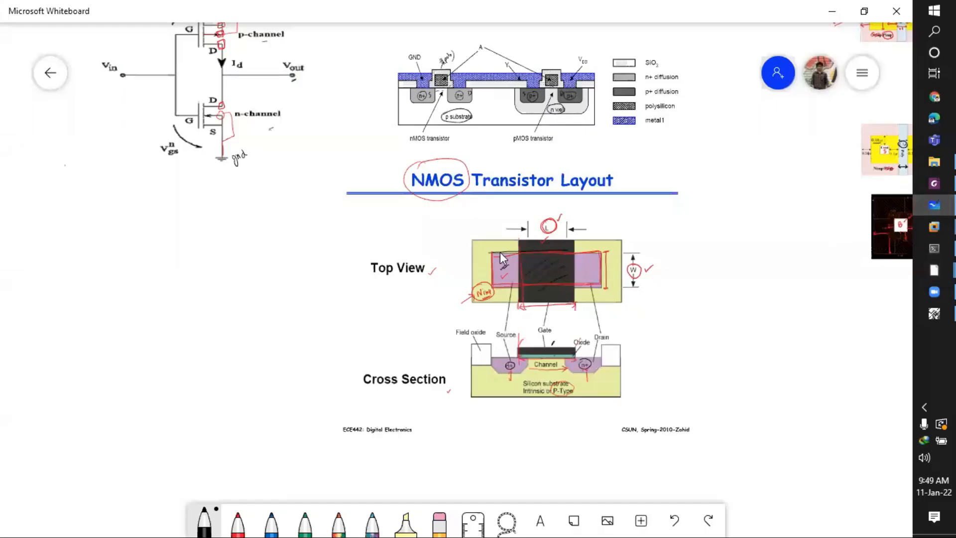
{"action": "scroll", "coordinate": [731, 296], "scroll_direction": "down", "scroll_amount": 3, "text": "ctrl"}
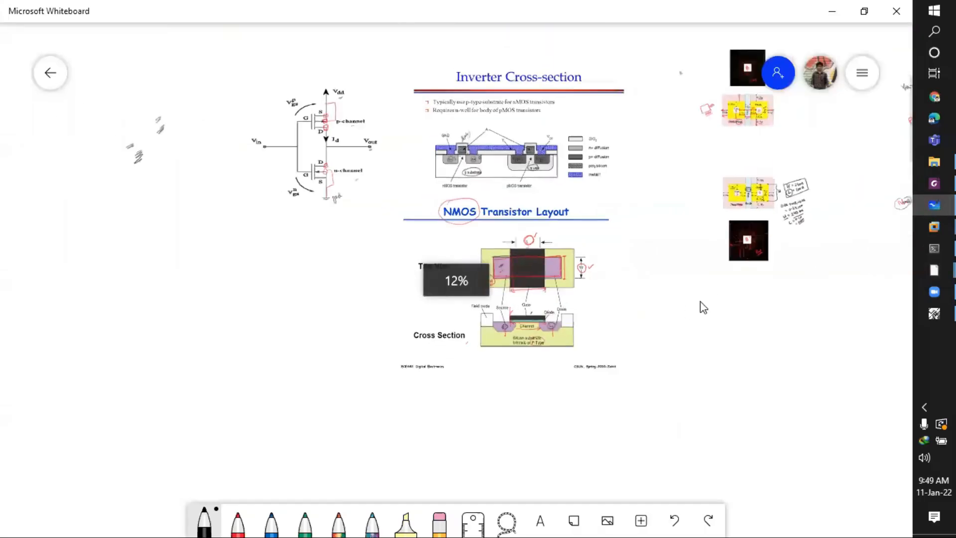
{"action": "scroll", "coordinate": [700, 305], "scroll_direction": "up", "scroll_amount": 3, "text": "ctrl"}
{"action": "scroll", "coordinate": [752, 189], "scroll_direction": "up", "scroll_amount": 2, "text": "ctrl"}
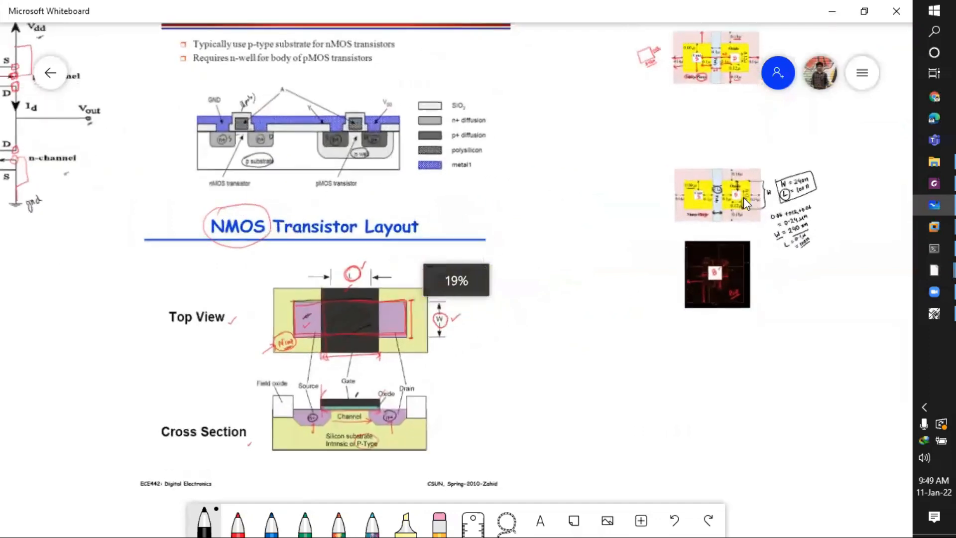
{"action": "scroll", "coordinate": [721, 43], "scroll_direction": "up", "scroll_amount": 2, "text": "ctrl"}
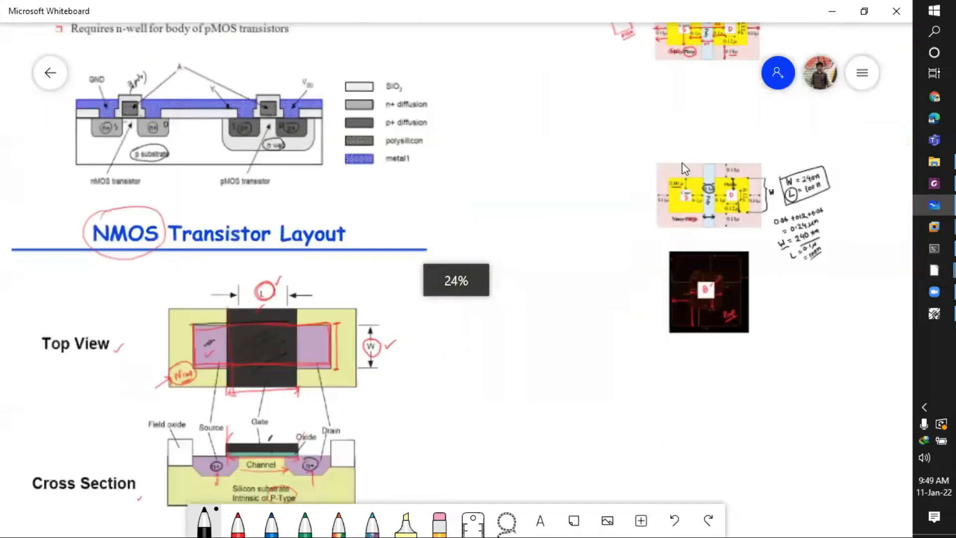
{"action": "scroll", "coordinate": [684, 168], "scroll_direction": "up", "scroll_amount": 2, "text": "ctrl"}
{"action": "scroll", "coordinate": [679, 187], "scroll_direction": "down", "scroll_amount": 3, "text": "ctrl"}
{"action": "scroll", "coordinate": [692, 82], "scroll_direction": "up", "scroll_amount": 3, "text": "ctrl"}
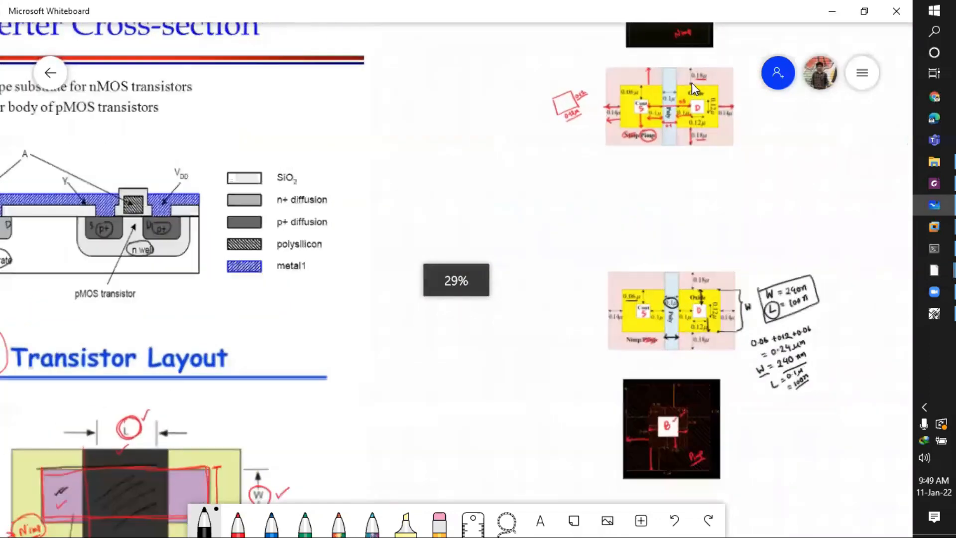
{"action": "scroll", "coordinate": [692, 83], "scroll_direction": "up", "scroll_amount": 2, "text": "ctrl"}
{"action": "left_click", "coordinate": [677, 79]}
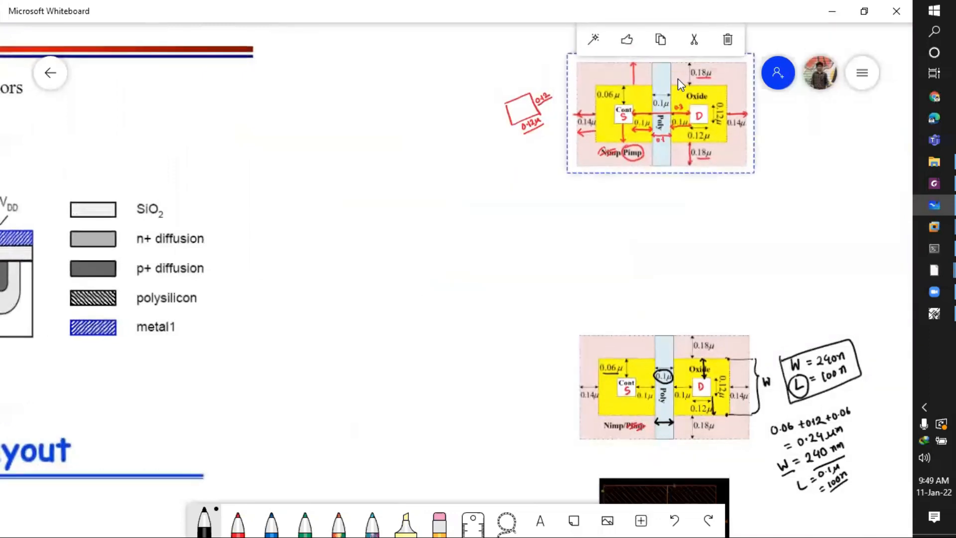
{"action": "left_click", "coordinate": [657, 40]}
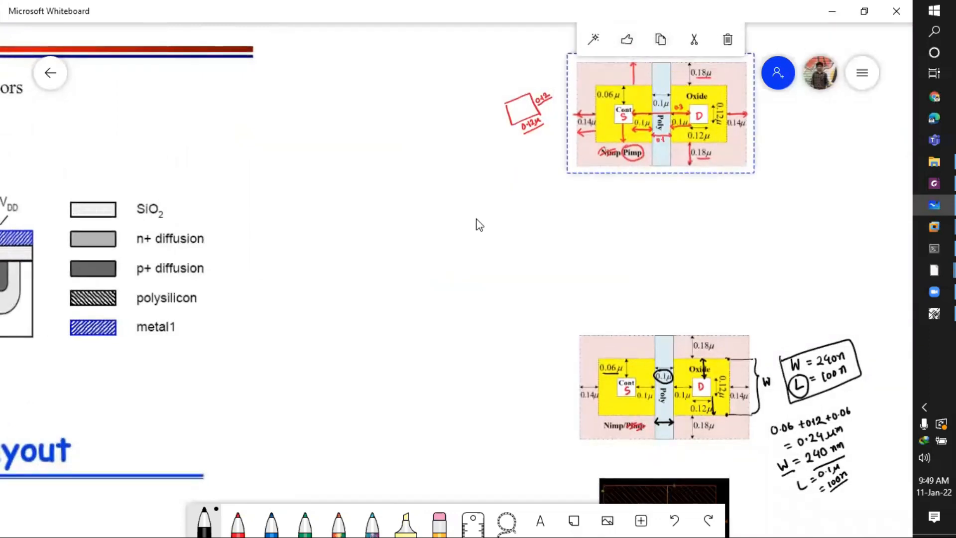
Step: Paste the copied Pimp dimension drawing into the blank area beside the annotated 8F by 20F inverter layout diagram
{"action": "scroll", "coordinate": [476, 222], "scroll_direction": "down", "scroll_amount": 3, "text": "ctrl"}
{"action": "scroll", "coordinate": [317, 189], "scroll_direction": "down", "scroll_amount": 2, "text": "ctrl"}
{"action": "left_click_drag", "start_coordinate": [517, 222], "coordinate": [130, 177]}
{"action": "left_click_drag", "start_coordinate": [873, 240], "coordinate": [481, 249]}
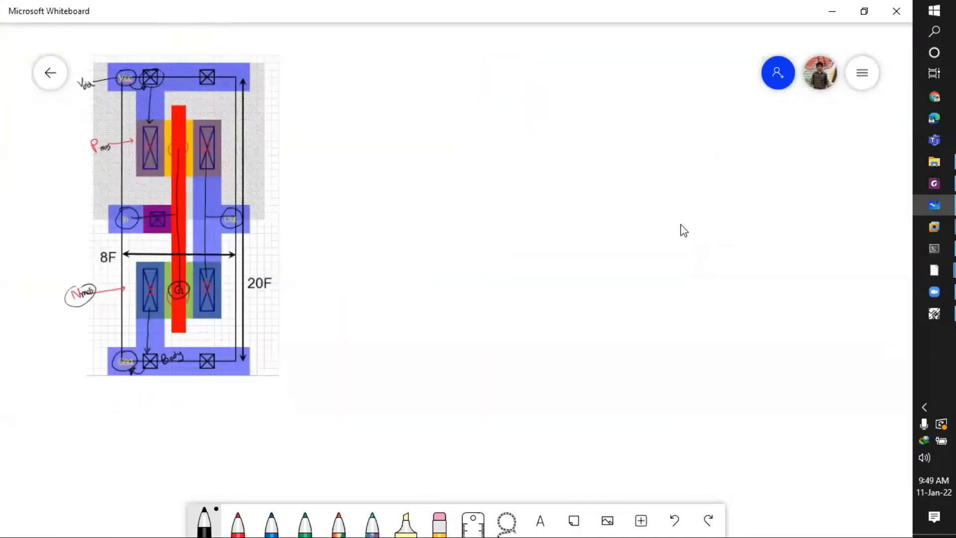
{"action": "key", "text": "ctrl+v"}
Step: Move the pasted dimension drawing higher, level with the middle of the inverter layout diagram, and deselect it
{"action": "left_click_drag", "start_coordinate": [495, 301], "coordinate": [508, 236]}
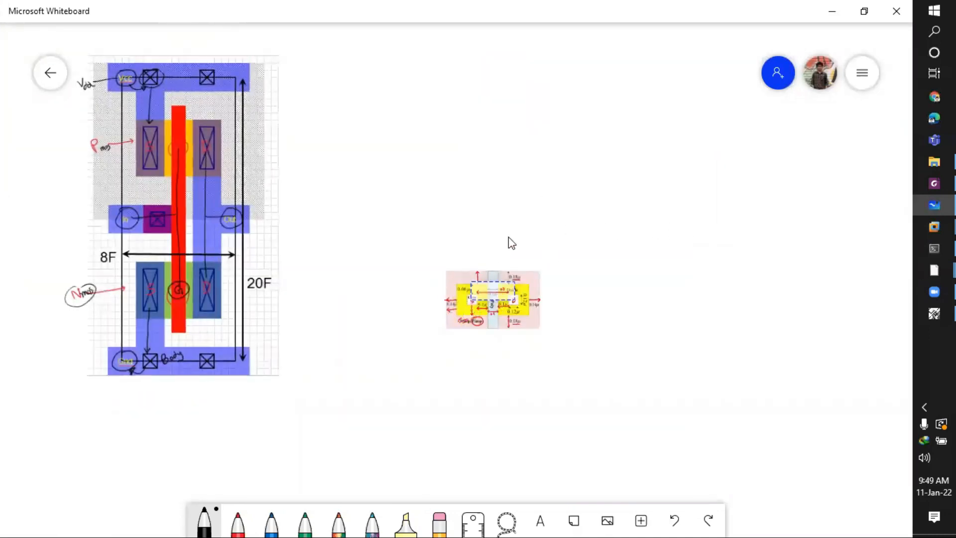
{"action": "left_click", "coordinate": [501, 303]}
{"action": "mouse_move", "coordinate": [501, 302]}
{"action": "left_mouse_down"}
{"action": "mouse_move", "coordinate": [589, 239]}
{"action": "mouse_move", "coordinate": [589, 254]}
{"action": "left_mouse_up"}
{"action": "left_click", "coordinate": [578, 242]}
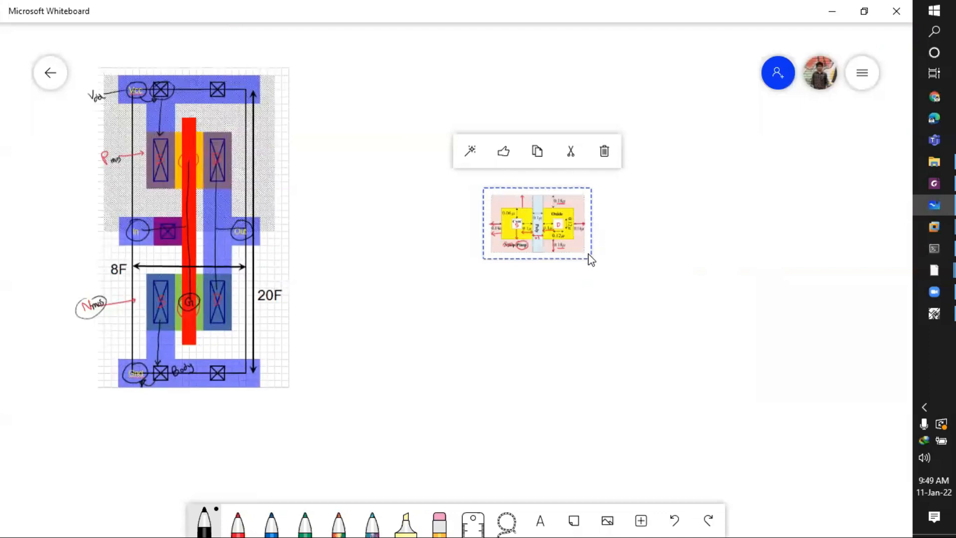
{"action": "left_click", "coordinate": [542, 186]}
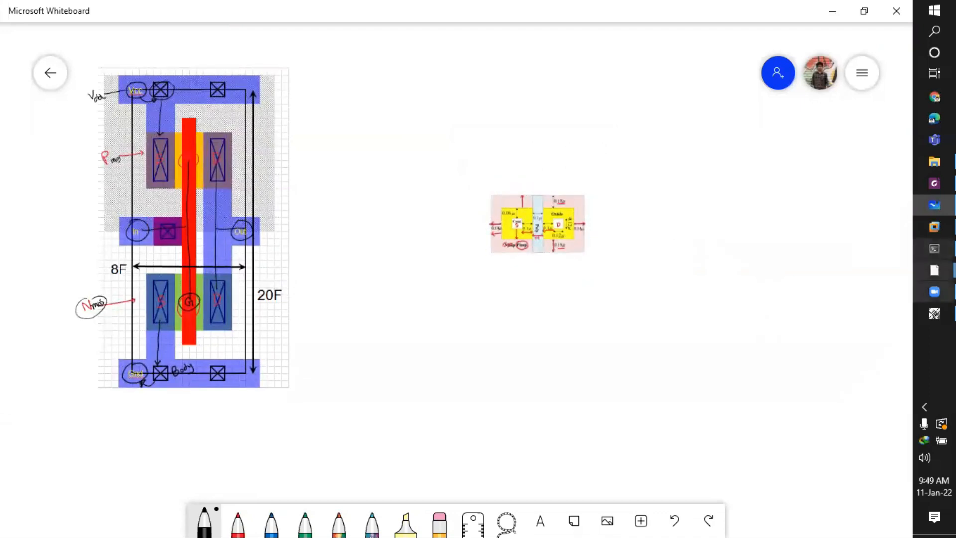
Step: Switch to the EEE 4134 manual in Foxit PhantomPDF and copy a snapshot of the design-rule figure on page 46
{"action": "left_click", "coordinate": [934, 184]}
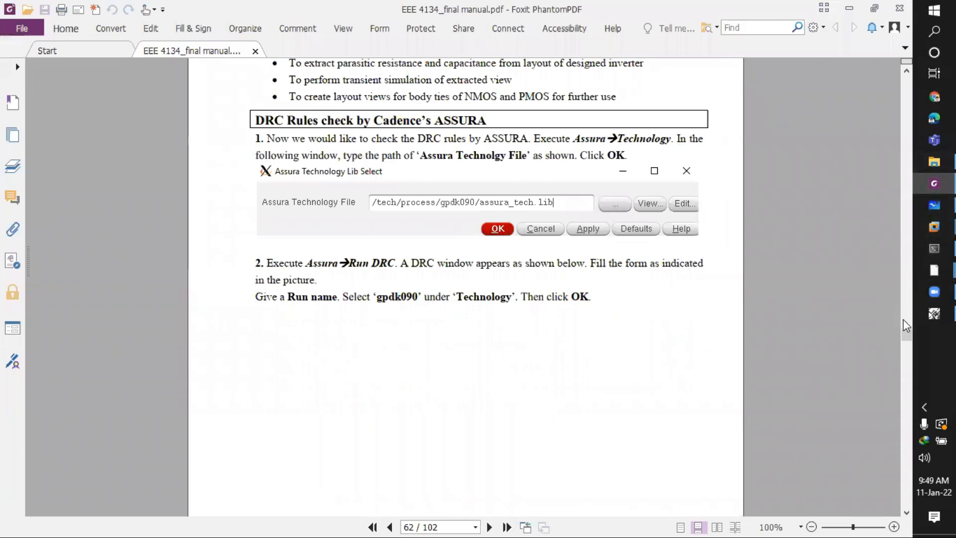
{"action": "left_click_drag", "start_coordinate": [905, 322], "coordinate": [891, 266]}
{"action": "scroll", "coordinate": [668, 205], "scroll_direction": "up", "scroll_amount": 4}
{"action": "scroll", "coordinate": [666, 202], "scroll_direction": "up", "scroll_amount": 5}
{"action": "scroll", "coordinate": [566, 127], "scroll_direction": "up", "scroll_amount": 2, "text": "ctrl"}
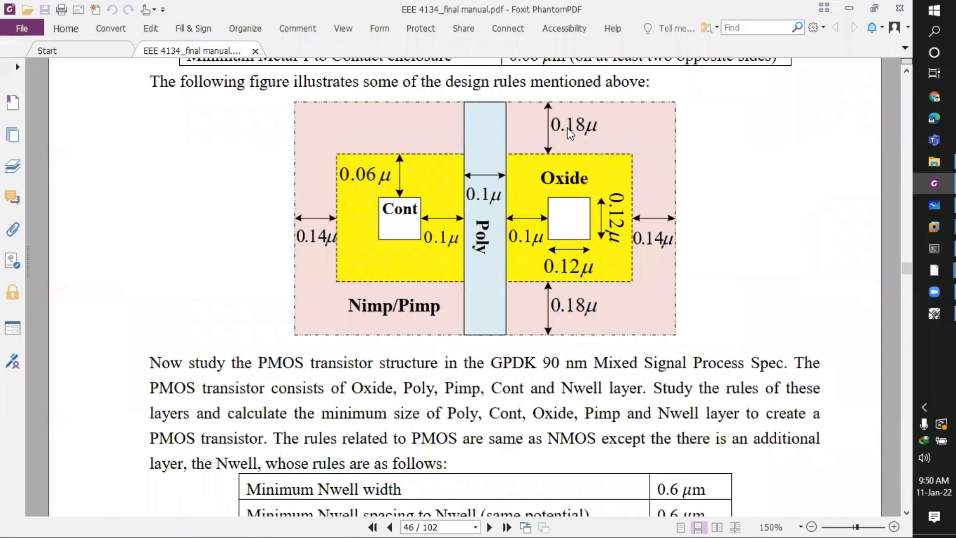
{"action": "left_click", "coordinate": [62, 29]}
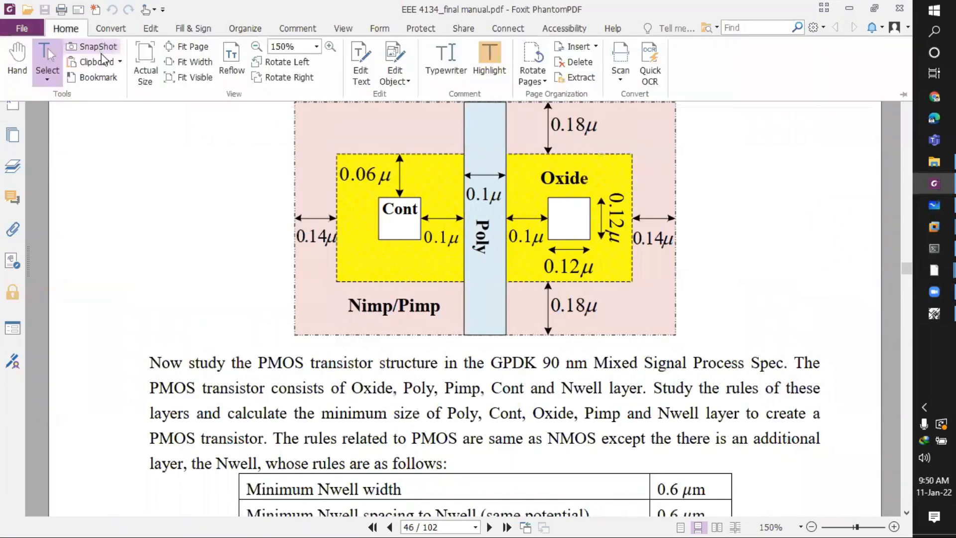
{"action": "left_click", "coordinate": [102, 52]}
{"action": "left_click_drag", "start_coordinate": [267, 96], "coordinate": [717, 352]}
{"action": "right_click", "coordinate": [643, 237]}
{"action": "left_click", "coordinate": [697, 247]}
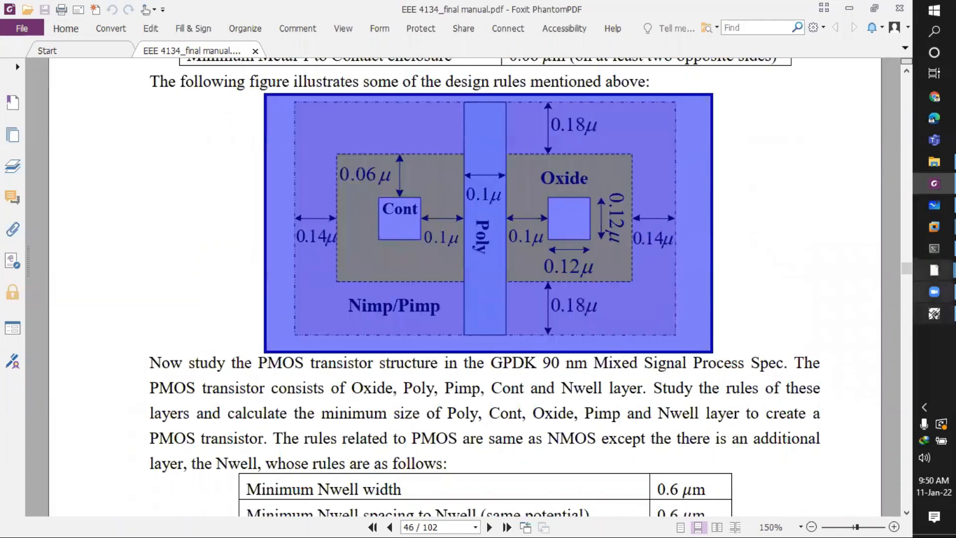
Step: Switch to Microsoft Whiteboard, paste the copied figure beside the existing small one and enlarge it
{"action": "left_click", "coordinate": [934, 204]}
{"action": "left_click_drag", "start_coordinate": [800, 226], "coordinate": [597, 228]}
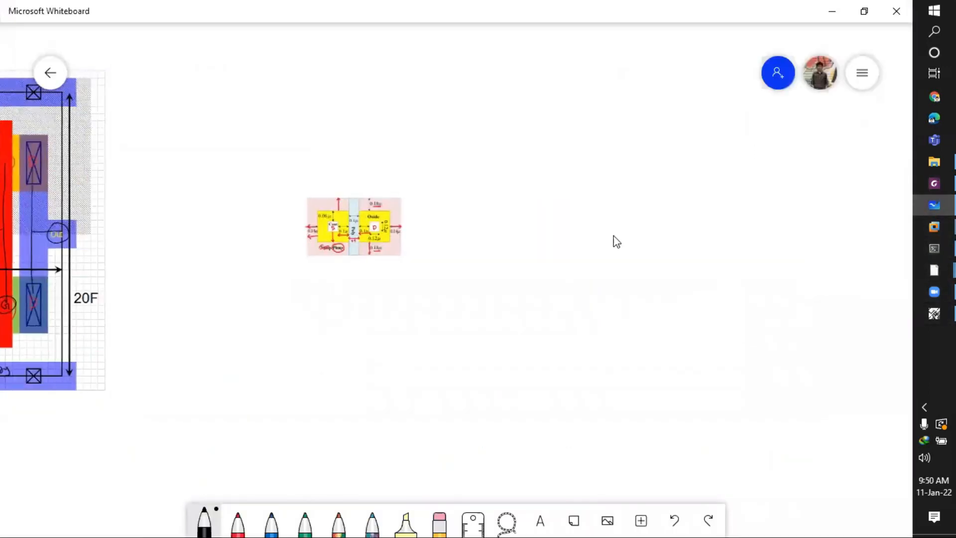
{"action": "right_click", "coordinate": [613, 238]}
{"action": "left_click", "coordinate": [515, 186]}
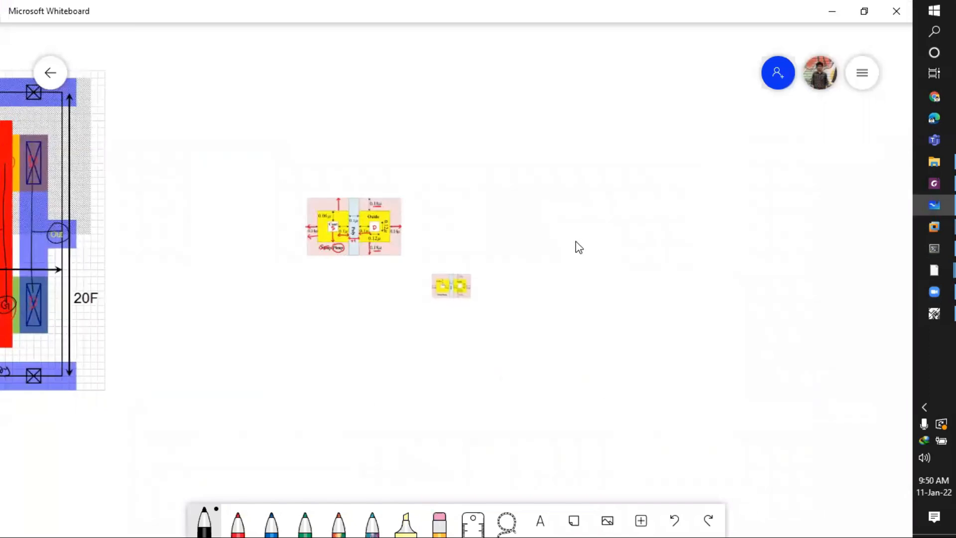
{"action": "left_click_drag", "start_coordinate": [441, 280], "coordinate": [737, 335]}
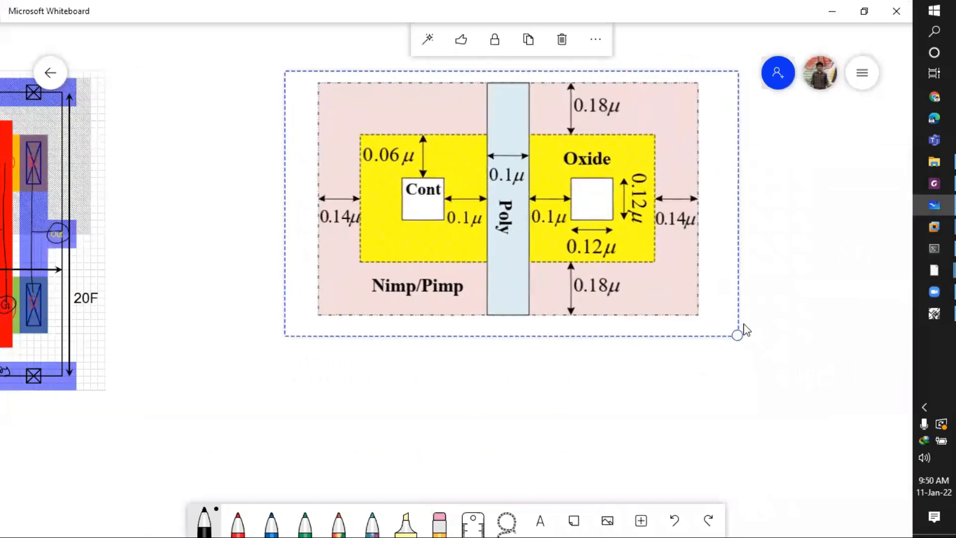
{"action": "left_click", "coordinate": [833, 292]}
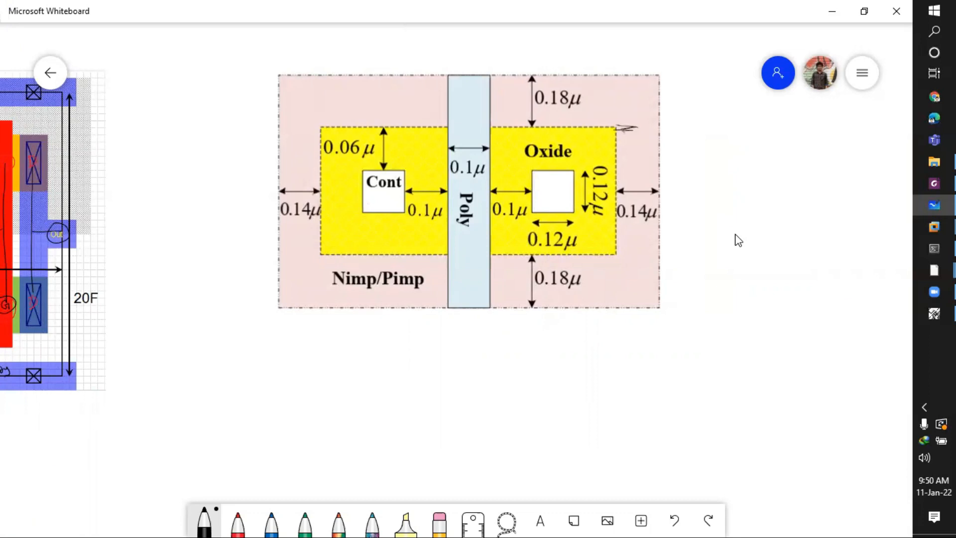
Step: Draw a brace spanning the oxide height and arrows from the right contact to the oxide's upper and lower edges, labelling the upper spacing 0.06
{"action": "scroll", "coordinate": [561, 105], "scroll_direction": "up", "scroll_amount": 5, "text": "ctrl"}
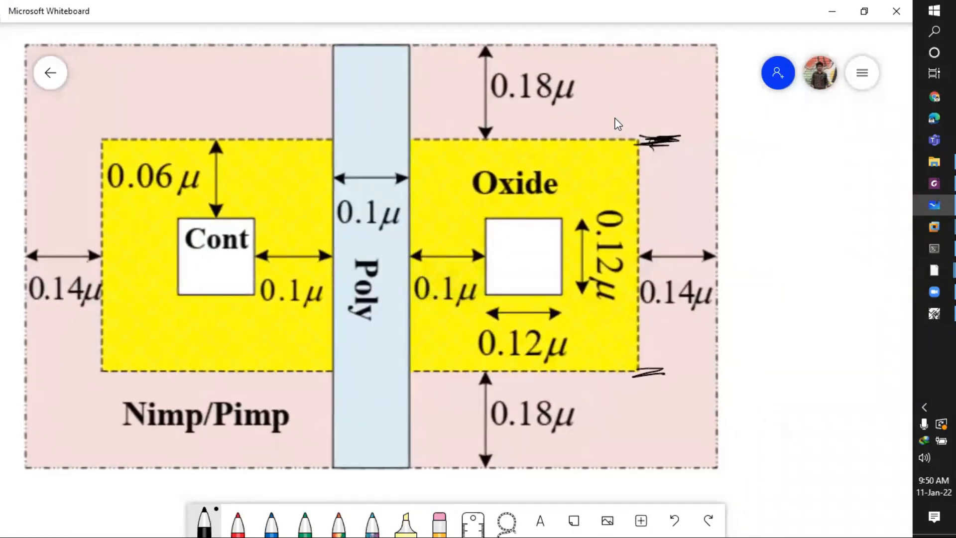
{"action": "mouse_move", "coordinate": [718, 131]}
{"action": "left_mouse_down"}
{"action": "mouse_move", "coordinate": [747, 227]}
{"action": "mouse_move", "coordinate": [761, 370]}
{"action": "mouse_move", "coordinate": [694, 373]}
{"action": "left_mouse_up"}
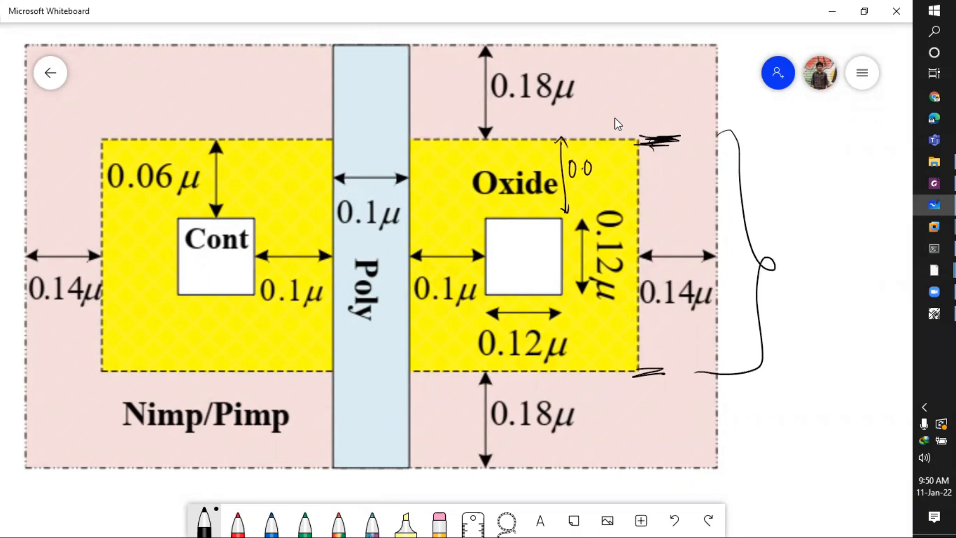
{"action": "left_click_drag", "start_coordinate": [576, 299], "coordinate": [578, 379]}
{"action": "left_click_drag", "start_coordinate": [572, 366], "coordinate": [585, 366]}
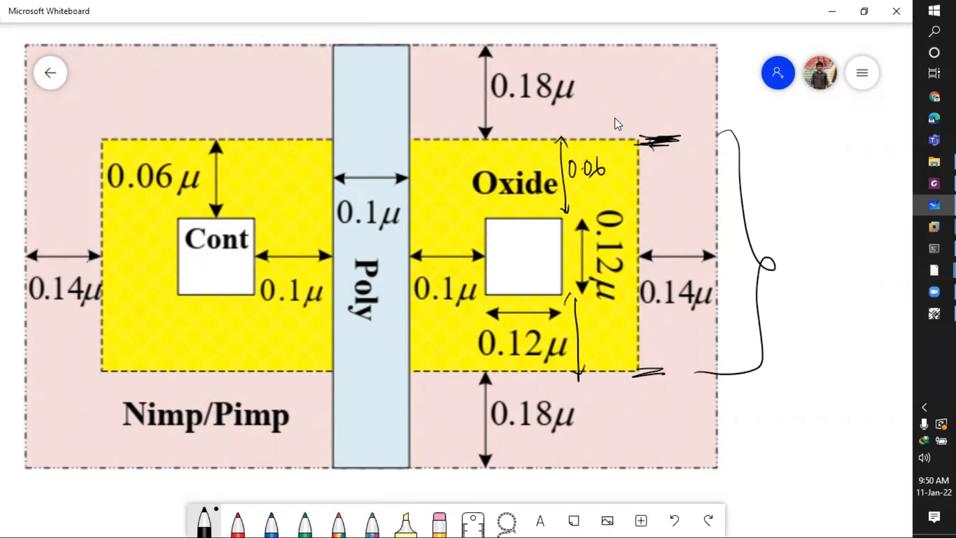
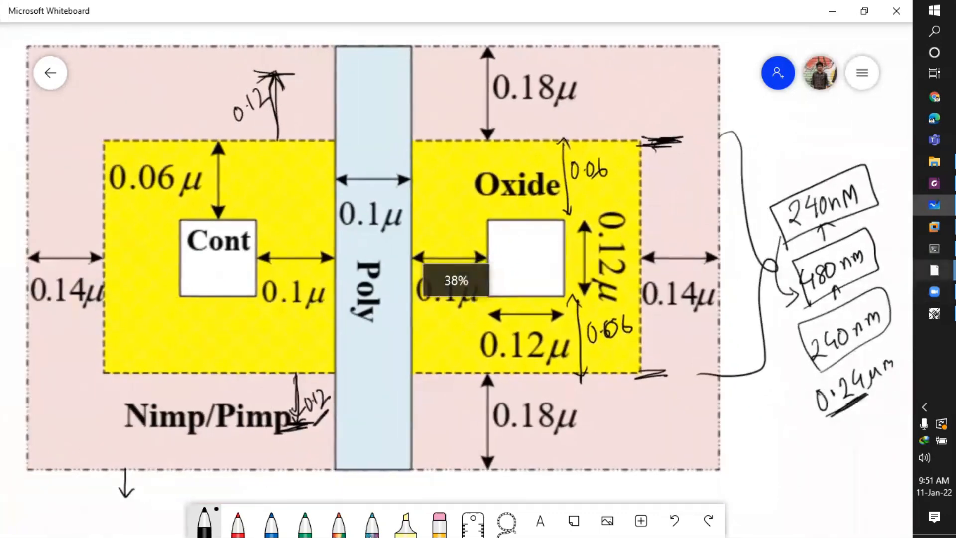
Step: Switch to Virtuoso and examine the transistor widths in the inverter_1 schematic and the PMOS implant edge in the Inverter1_V1 layout
{"action": "left_click", "coordinate": [856, 335]}
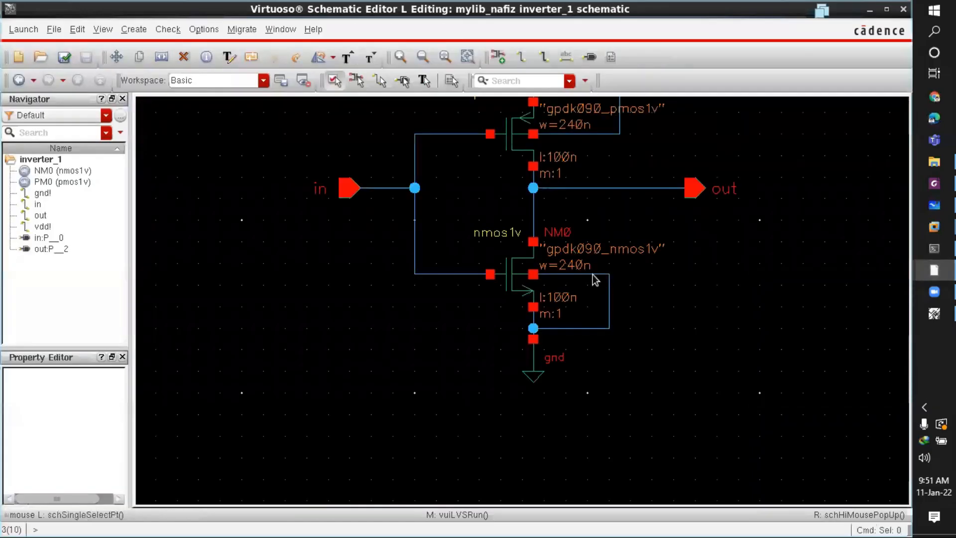
{"action": "mouse_move", "coordinate": [931, 271]}
{"action": "left_click", "coordinate": [838, 214]}
{"action": "scroll", "coordinate": [687, 314], "scroll_direction": "down", "scroll_amount": 3, "text": "ctrl"}
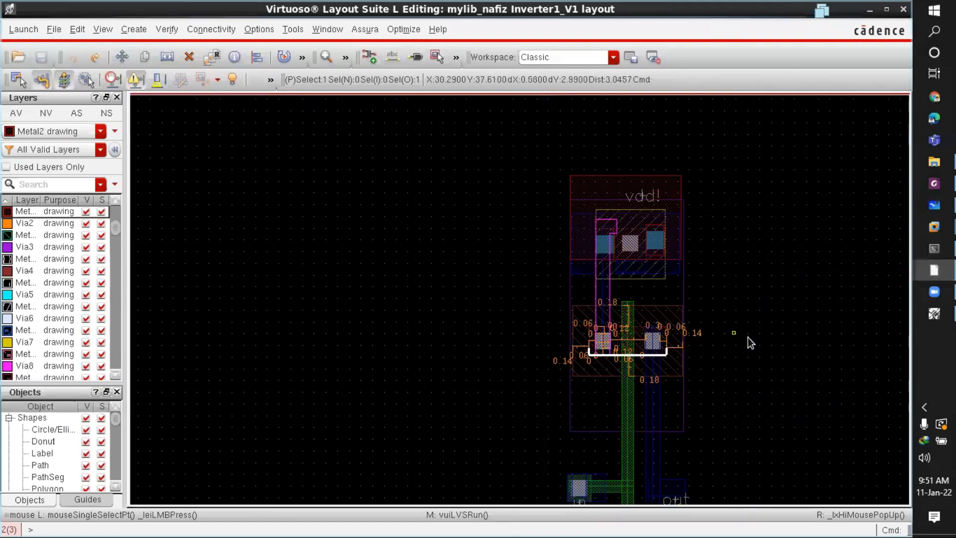
{"action": "scroll", "coordinate": [717, 371], "scroll_direction": "up", "scroll_amount": 2, "text": "ctrl"}
{"action": "scroll", "coordinate": [509, 245], "scroll_direction": "up", "scroll_amount": 2, "text": "ctrl"}
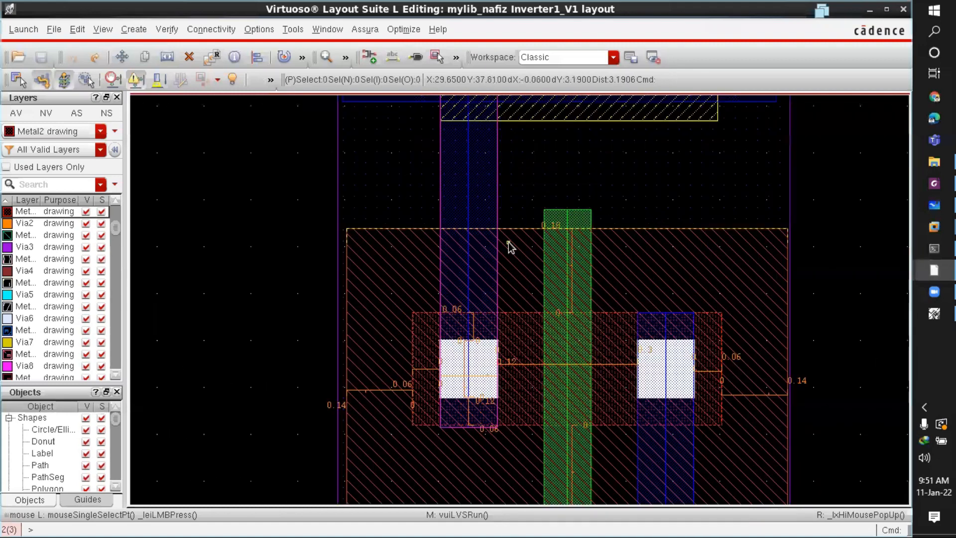
{"action": "scroll", "coordinate": [513, 231], "scroll_direction": "up", "scroll_amount": 2, "text": "ctrl"}
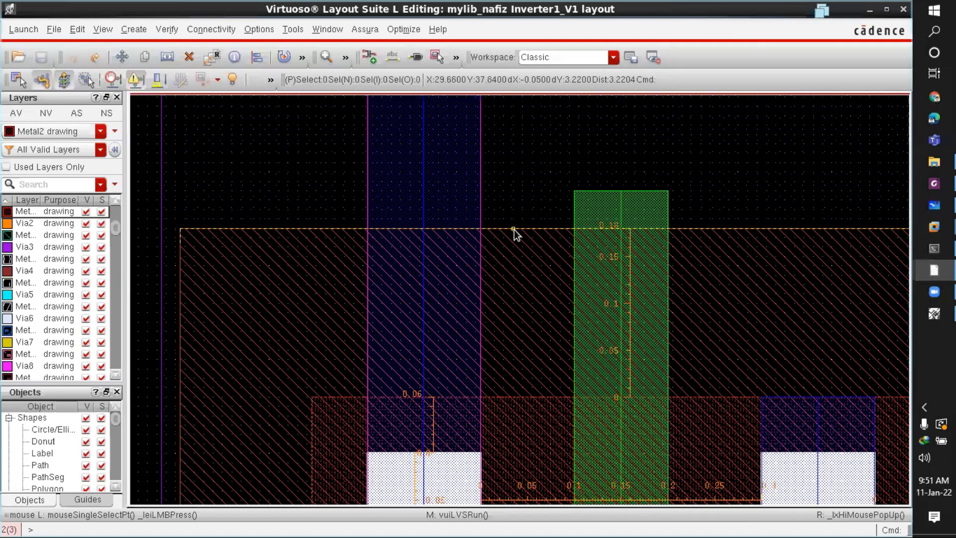
{"action": "left_click", "coordinate": [514, 229]}
{"action": "scroll", "coordinate": [514, 234], "scroll_direction": "down", "scroll_amount": 2, "text": "ctrl"}
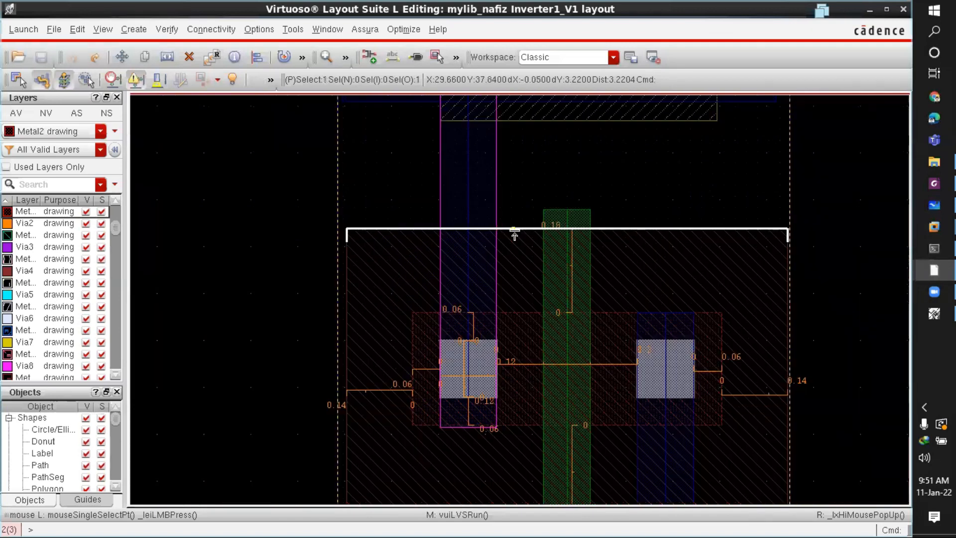
{"action": "left_click", "coordinate": [273, 286]}
Step: Switch to Microsoft Whiteboard and draw arrows from the left contact past the upper and lower oxide edges, noting 0.06, 0.12 and 0.18
{"action": "left_click", "coordinate": [934, 313]}
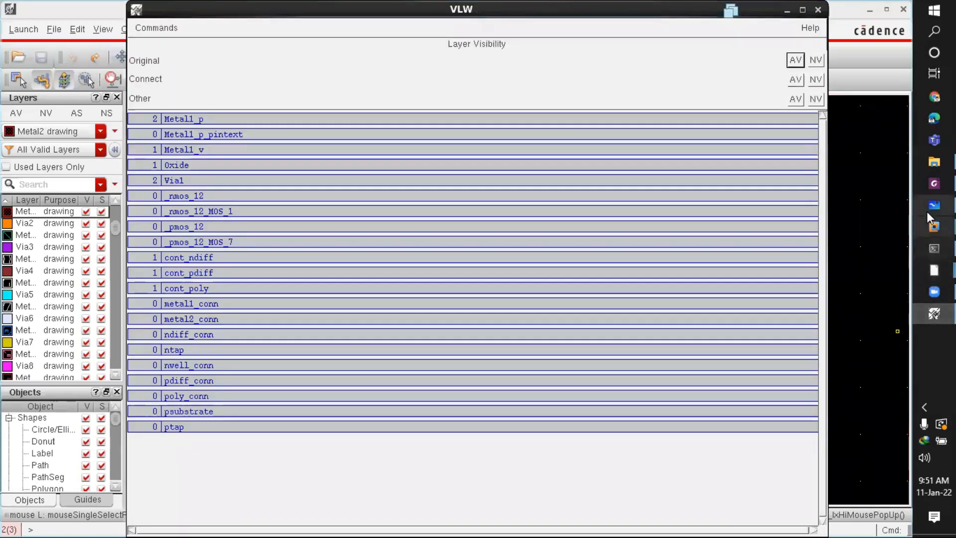
{"action": "left_click", "coordinate": [934, 205]}
{"action": "scroll", "coordinate": [556, 349], "scroll_direction": "down", "scroll_amount": 3, "text": "ctrl"}
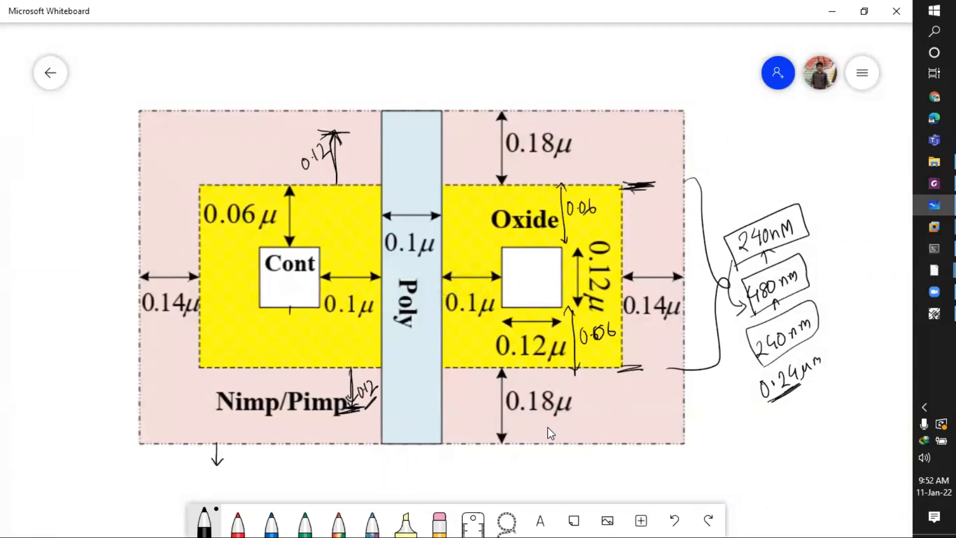
{"action": "left_click_drag", "start_coordinate": [291, 345], "coordinate": [292, 420]}
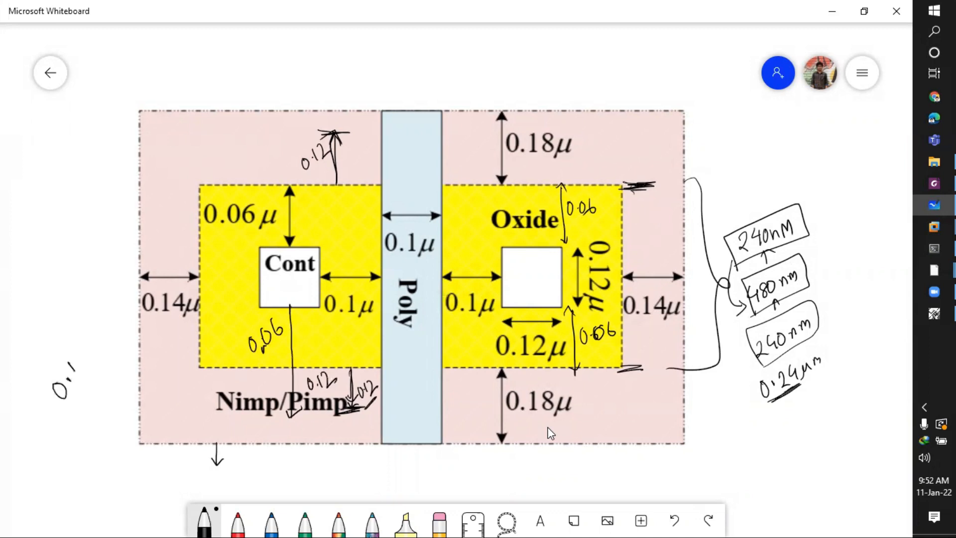
{"action": "left_click_drag", "start_coordinate": [86, 352], "coordinate": [69, 421]}
{"action": "left_click_drag", "start_coordinate": [292, 303], "coordinate": [297, 393]}
{"action": "left_click_drag", "start_coordinate": [302, 247], "coordinate": [310, 135]}
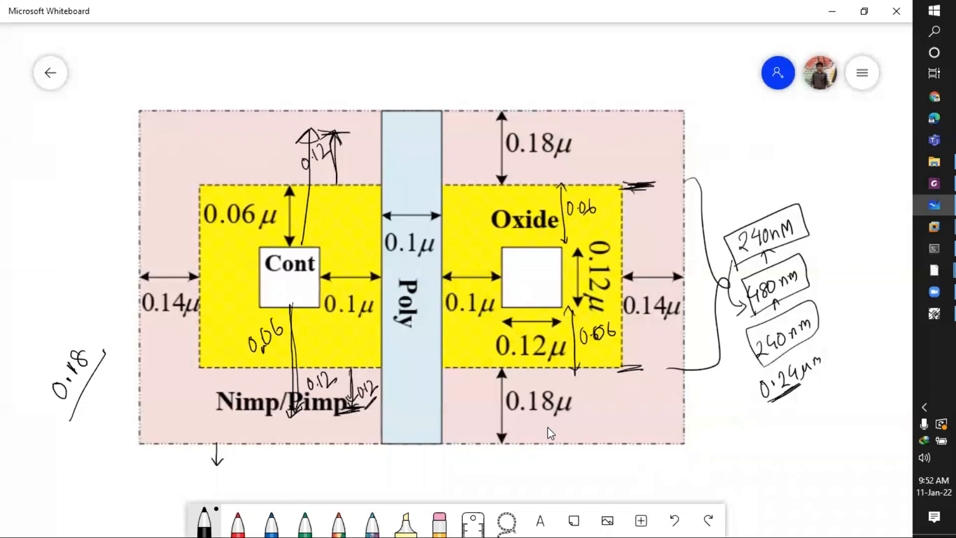
Step: Minimize the LVS Debug window and bring up the PMOS area of the Inverter1_V1 layout in Virtuoso
{"action": "left_click", "coordinate": [935, 270]}
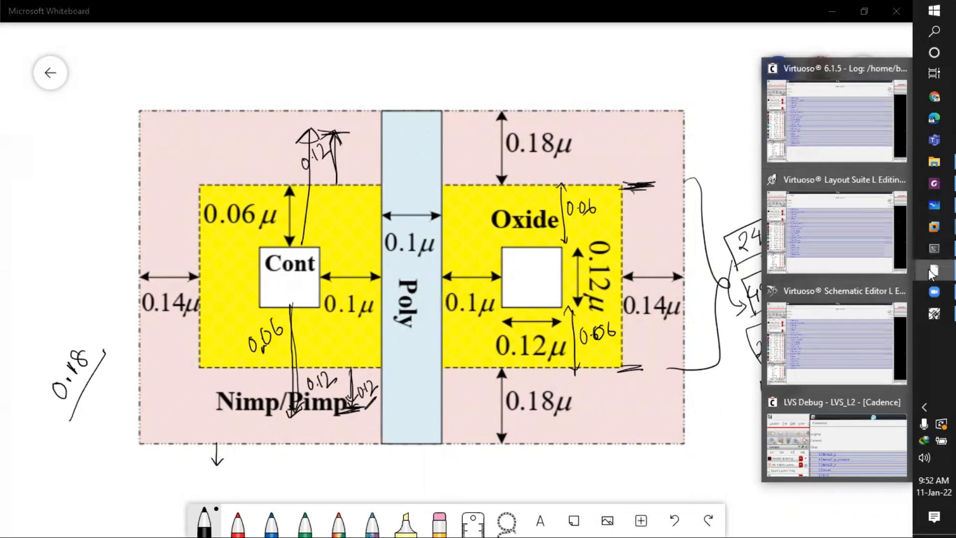
{"action": "left_click", "coordinate": [827, 438]}
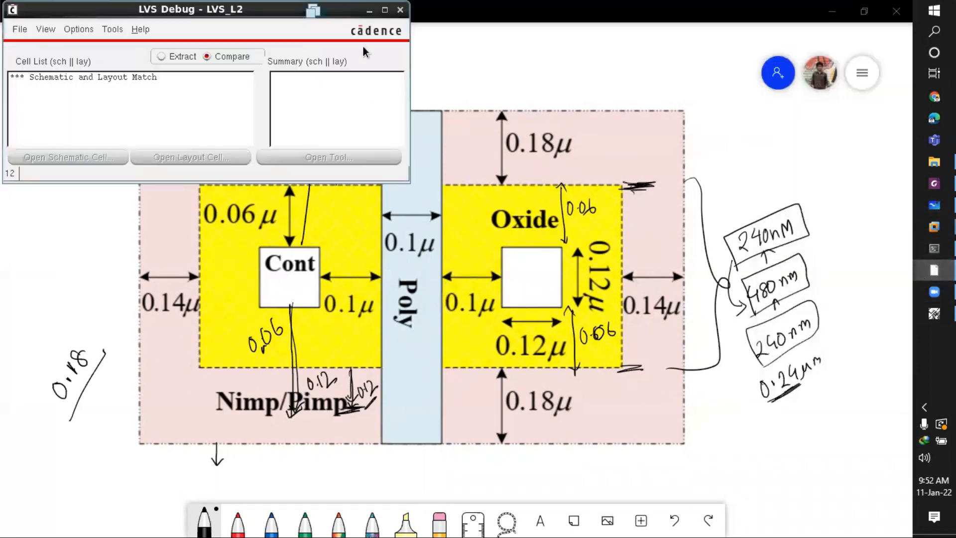
{"action": "left_click", "coordinate": [369, 11]}
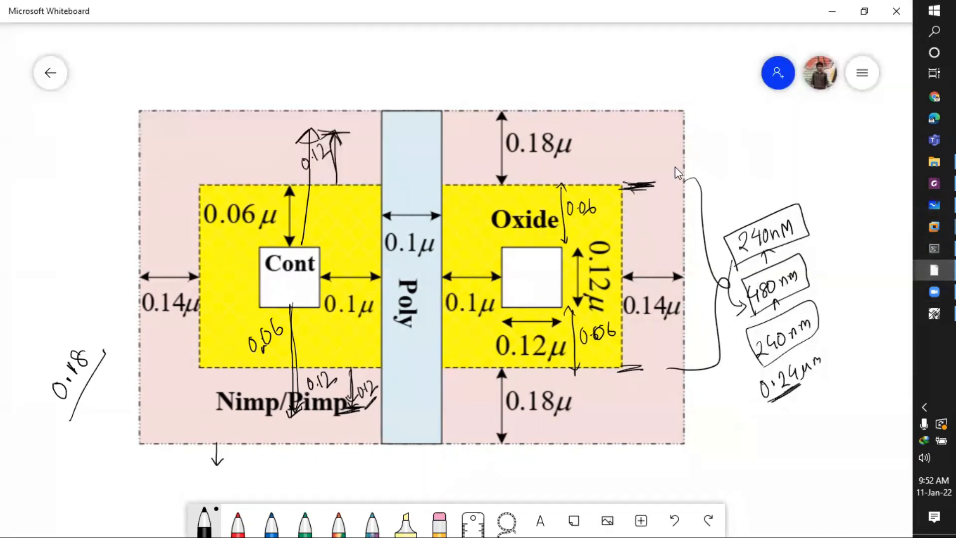
{"action": "left_click", "coordinate": [934, 270]}
{"action": "left_click", "coordinate": [859, 233]}
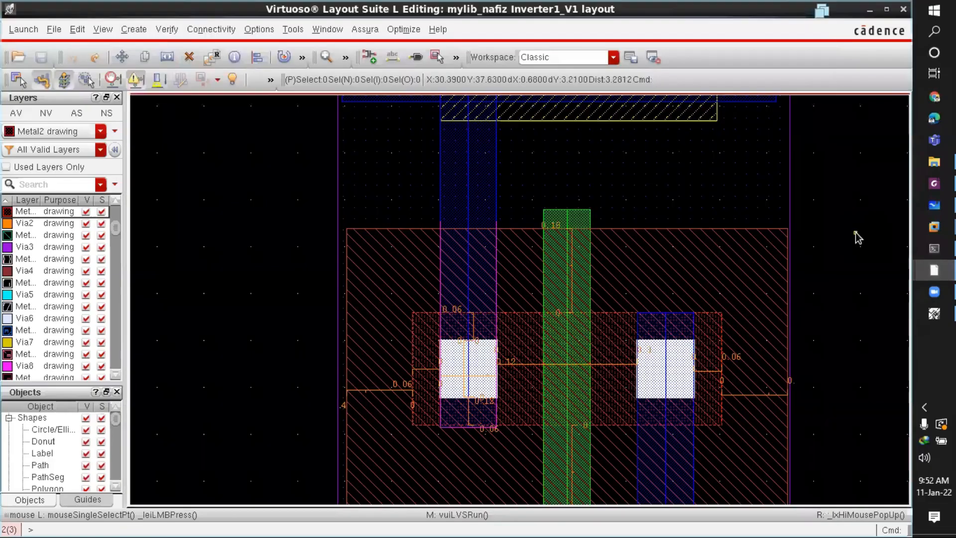
{"action": "scroll", "coordinate": [512, 241], "scroll_direction": "down", "scroll_amount": 2}
{"action": "scroll", "coordinate": [529, 230], "scroll_direction": "up", "scroll_amount": 1}
{"action": "scroll", "coordinate": [529, 230], "scroll_direction": "up", "scroll_amount": 1}
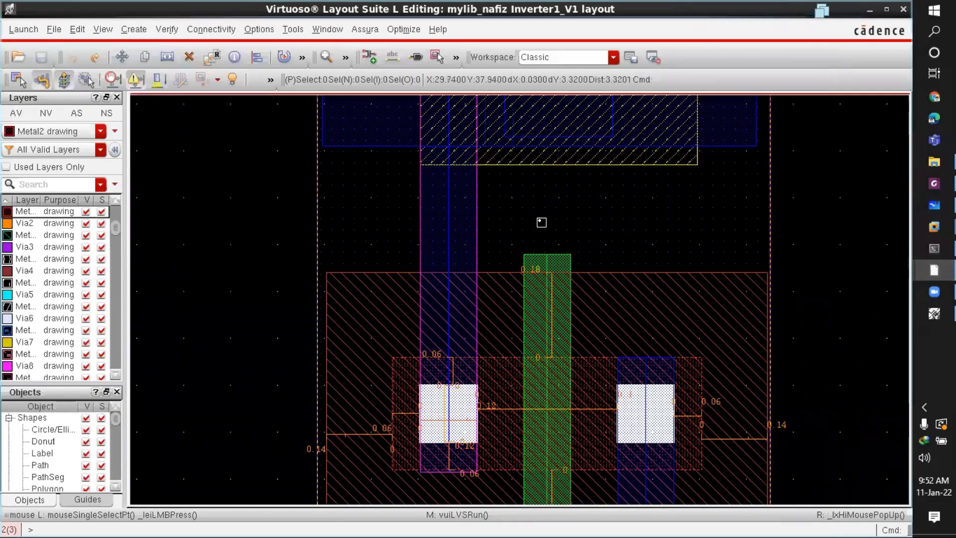
{"action": "scroll", "coordinate": [542, 222], "scroll_direction": "down", "scroll_amount": 1}
Step: Start Quick Align and set its user spacing to 0.18
{"action": "key", "text": "a"}
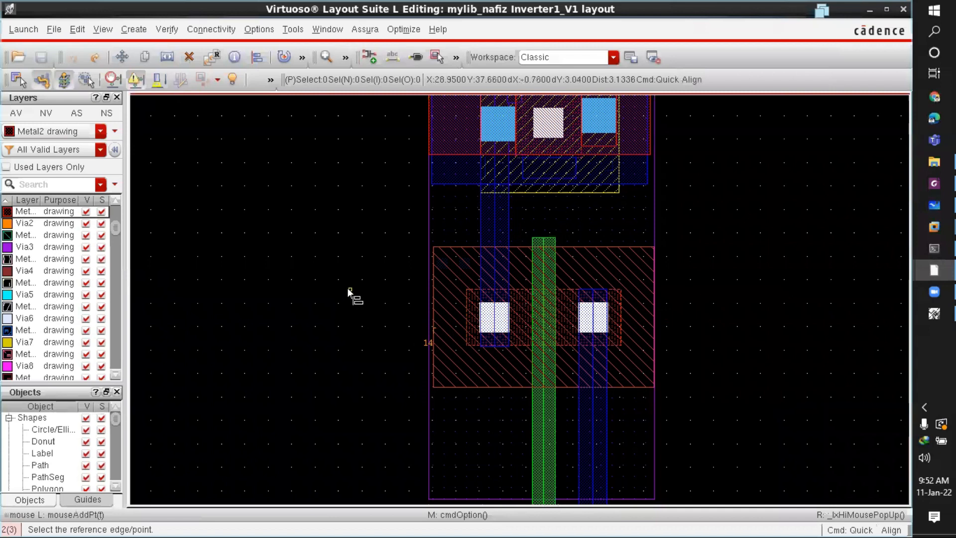
{"action": "right_click", "coordinate": [347, 289]}
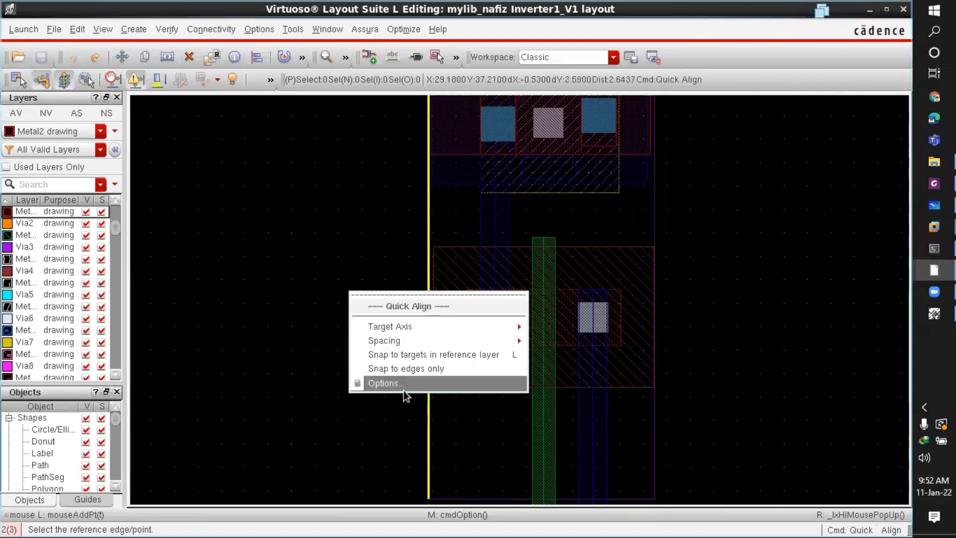
{"action": "left_click", "coordinate": [393, 384]}
{"action": "left_click", "coordinate": [424, 107]}
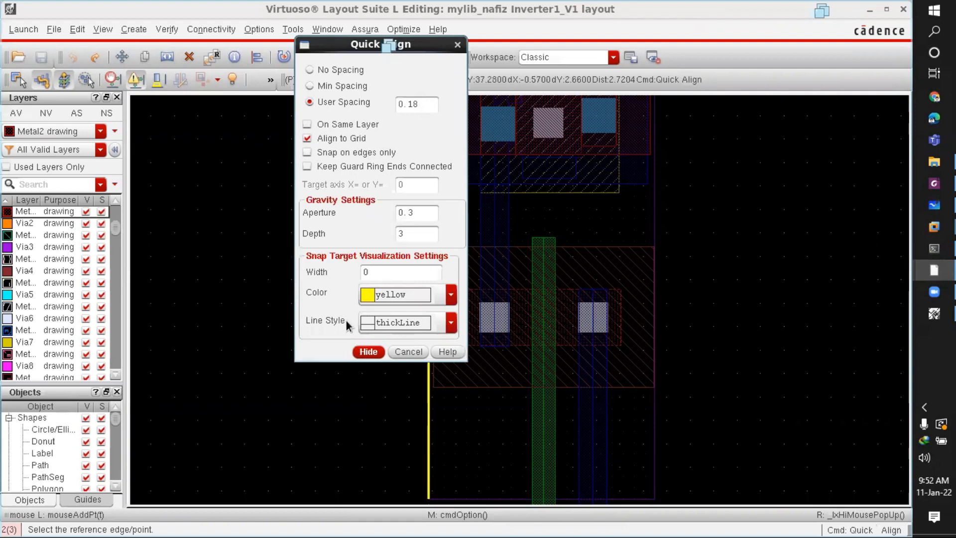
{"action": "left_click", "coordinate": [369, 352]}
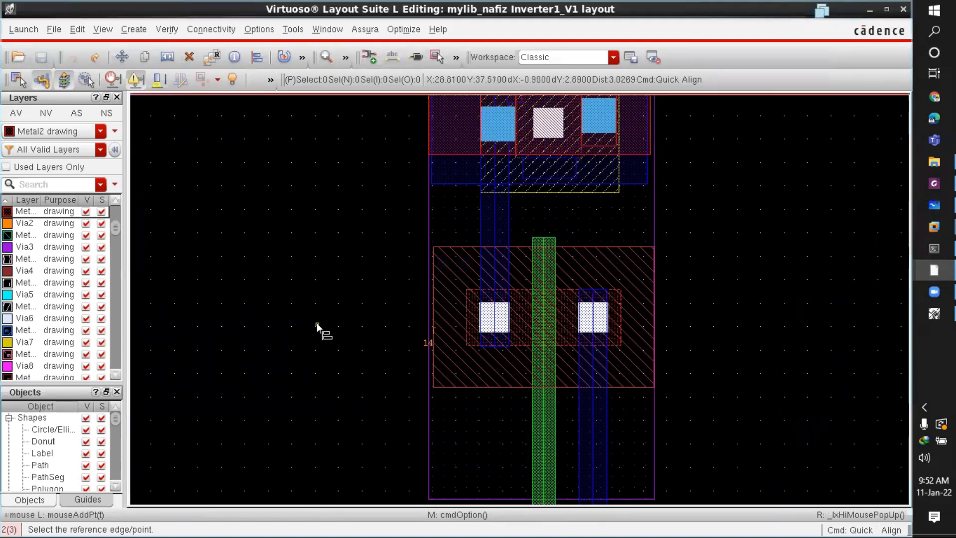
Step: Align the PMOS oxide's lower edge 0.18 below the lower edge of the left contact
{"action": "scroll", "coordinate": [513, 234], "scroll_direction": "down", "scroll_amount": 2, "text": "ctrl"}
{"action": "scroll", "coordinate": [518, 254], "scroll_direction": "up", "scroll_amount": 6, "text": "ctrl"}
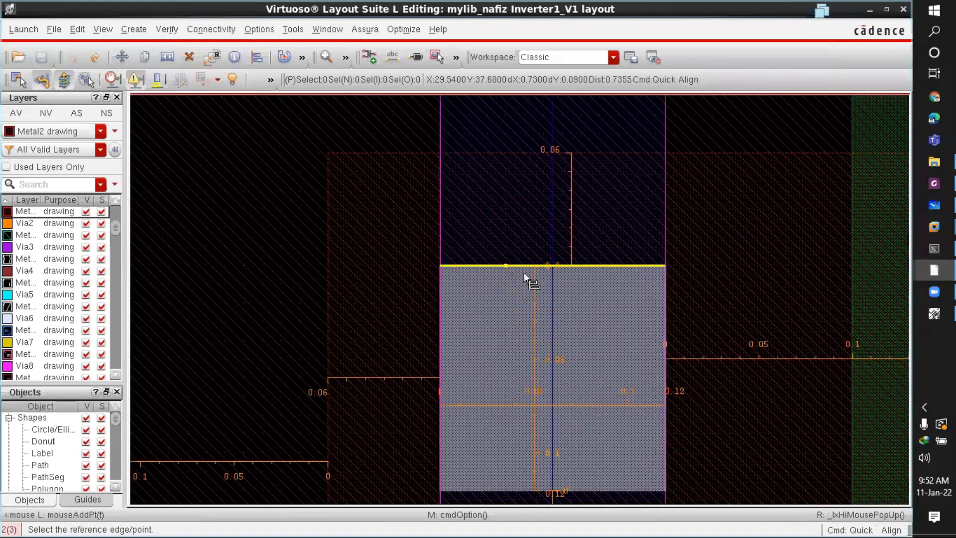
{"action": "scroll", "coordinate": [558, 248], "scroll_direction": "down", "scroll_amount": 1}
{"action": "scroll", "coordinate": [564, 378], "scroll_direction": "up", "scroll_amount": 1}
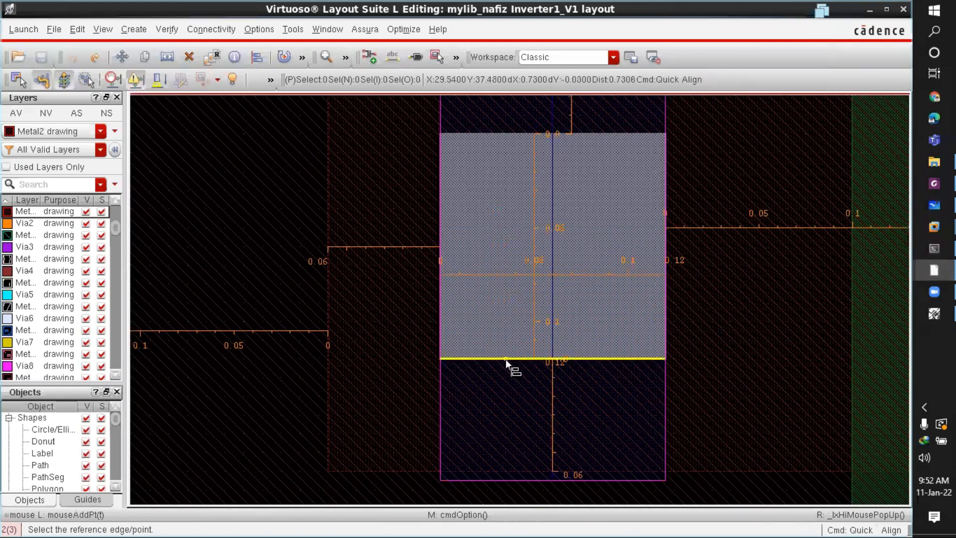
{"action": "scroll", "coordinate": [505, 355], "scroll_direction": "down", "scroll_amount": 1}
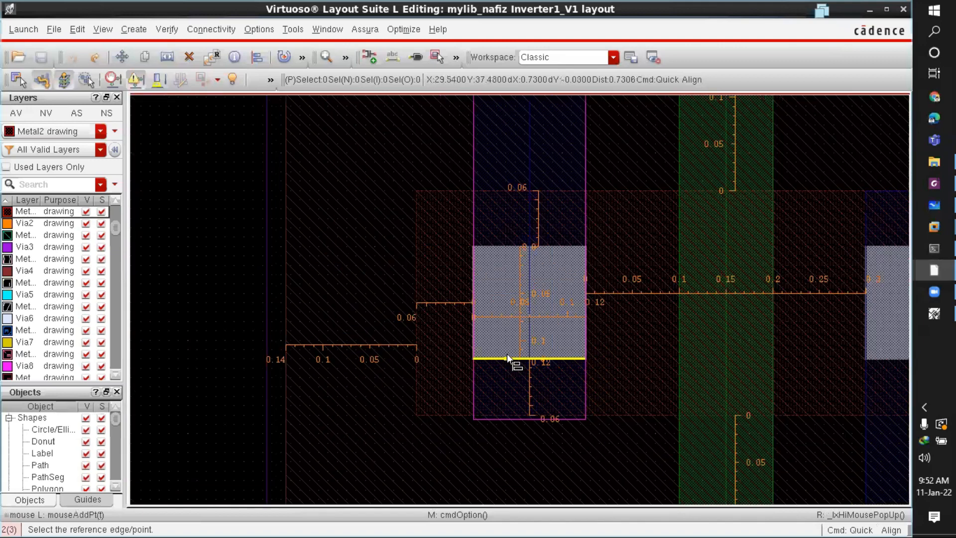
{"action": "scroll", "coordinate": [508, 438], "scroll_direction": "down", "scroll_amount": 1}
{"action": "scroll", "coordinate": [502, 443], "scroll_direction": "up", "scroll_amount": 1}
{"action": "scroll", "coordinate": [500, 430], "scroll_direction": "down", "scroll_amount": 2}
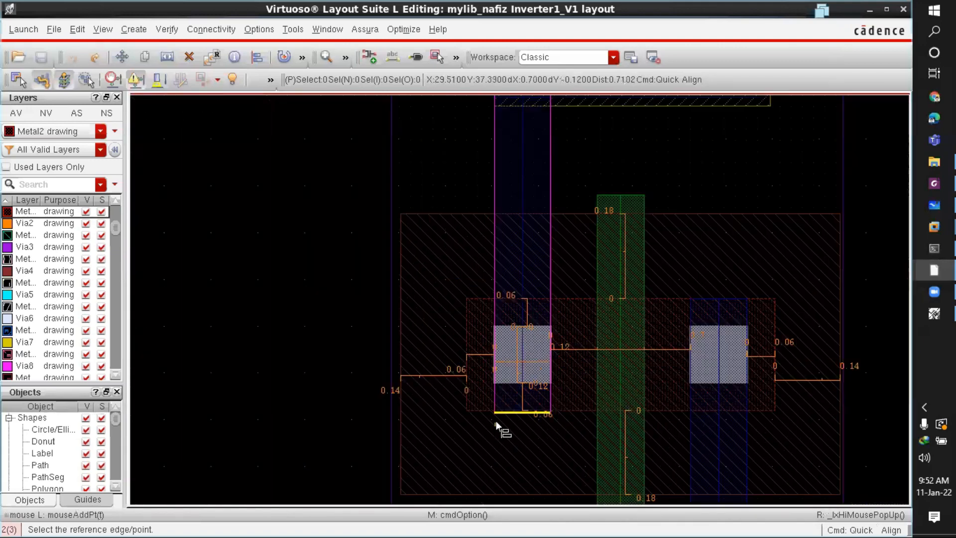
{"action": "scroll", "coordinate": [503, 456], "scroll_direction": "up", "scroll_amount": 1}
{"action": "scroll", "coordinate": [493, 406], "scroll_direction": "up", "scroll_amount": 1}
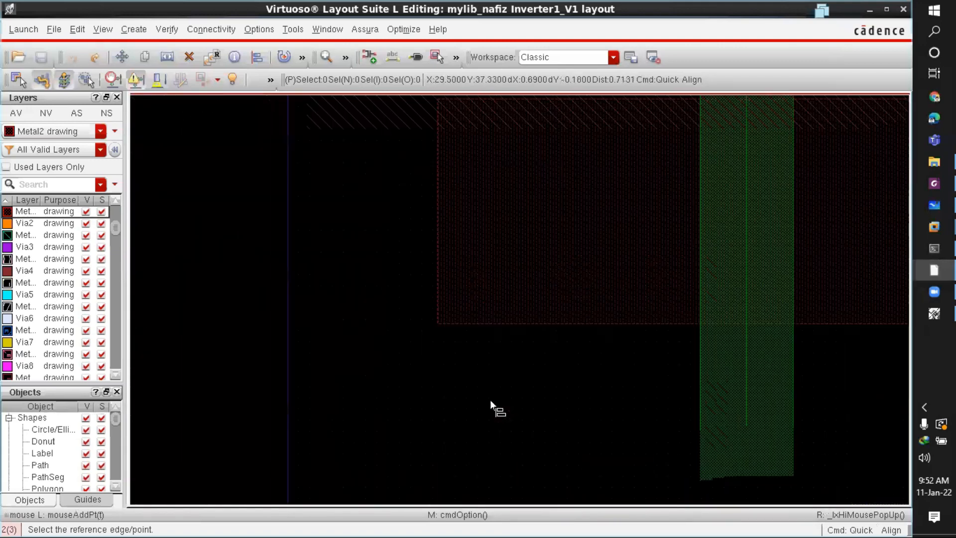
{"action": "left_click", "coordinate": [463, 322]}
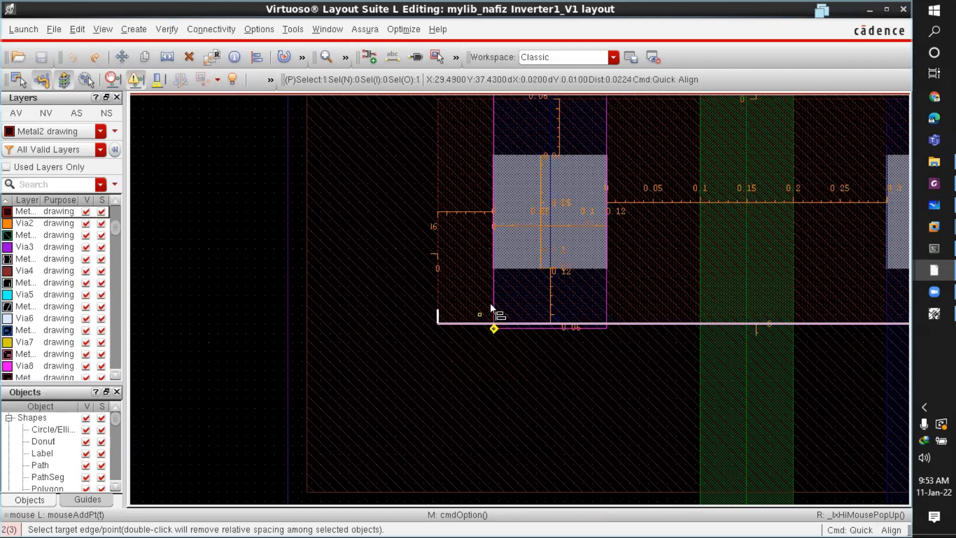
{"action": "left_click", "coordinate": [512, 268]}
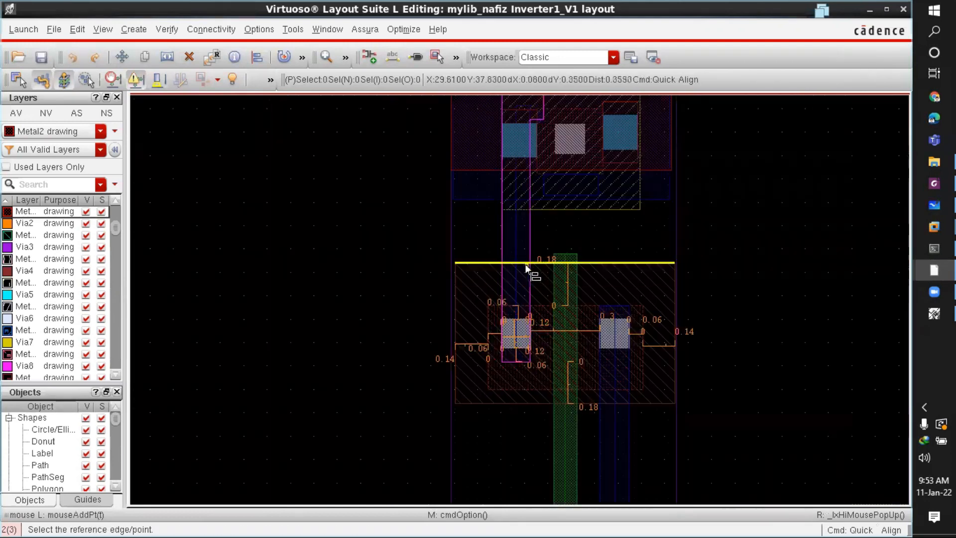
Step: Align the PMOS oxide's upper edge 0.18 above the upper edge of the left contact
{"action": "scroll", "coordinate": [522, 264], "scroll_direction": "up", "scroll_amount": 1}
{"action": "scroll", "coordinate": [493, 398], "scroll_direction": "up", "scroll_amount": 1}
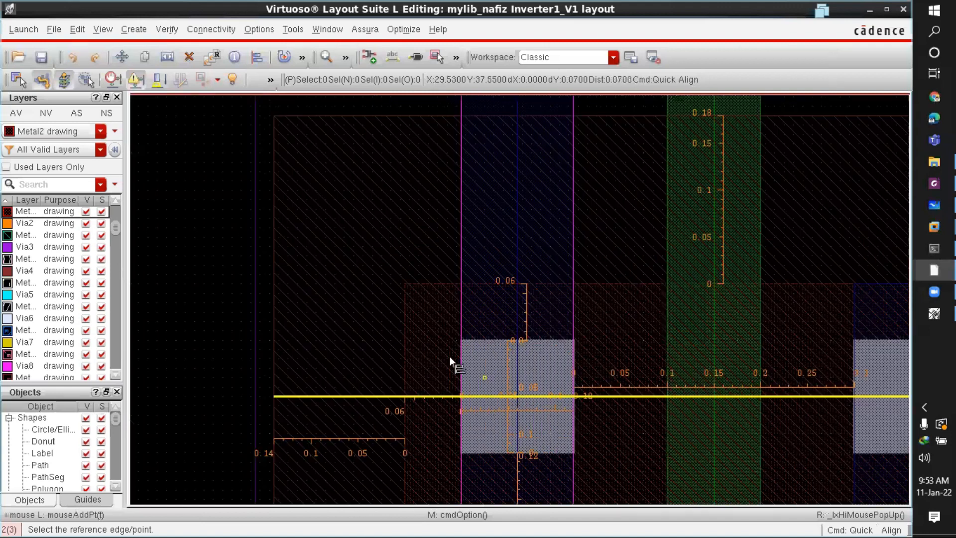
{"action": "left_click", "coordinate": [437, 283]}
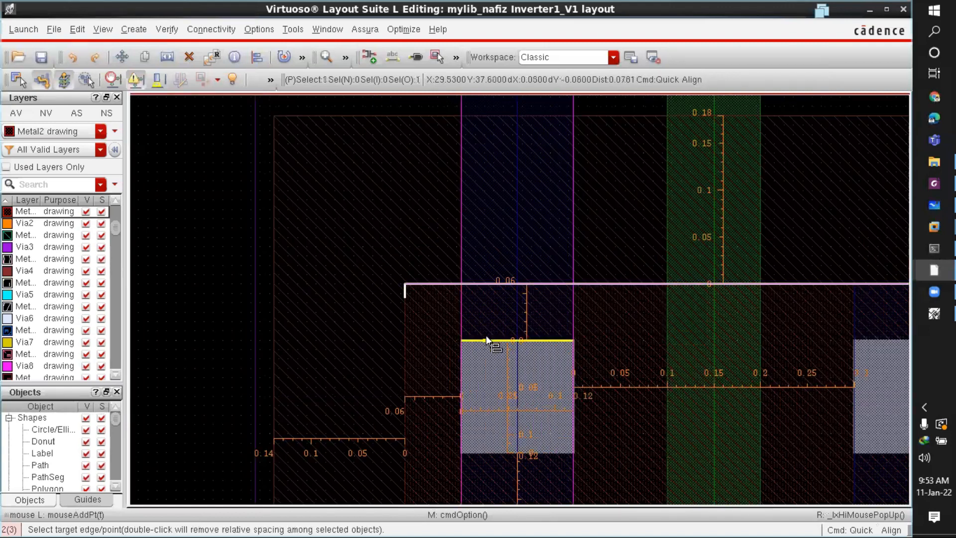
{"action": "left_click", "coordinate": [486, 340]}
{"action": "scroll", "coordinate": [533, 194], "scroll_direction": "down", "scroll_amount": 1}
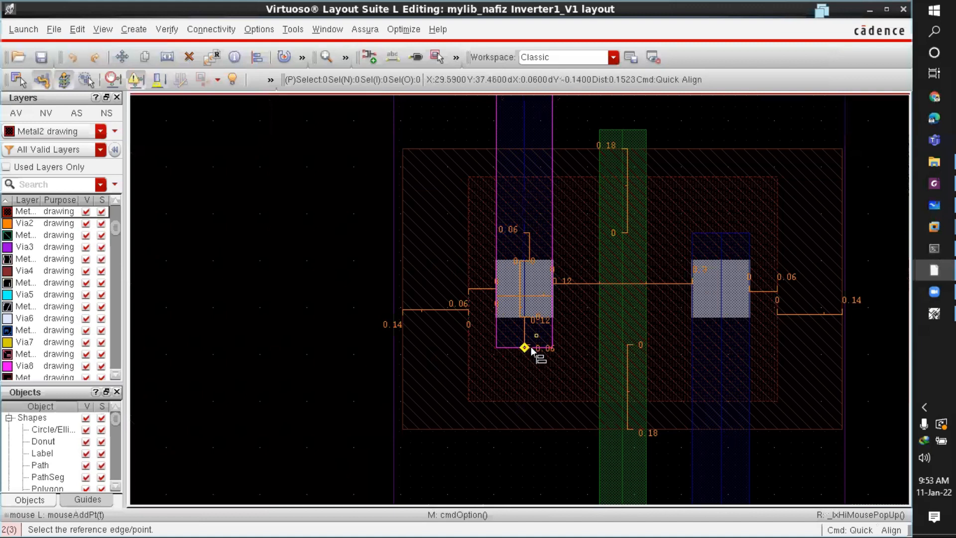
{"action": "scroll", "coordinate": [567, 305], "scroll_direction": "down", "scroll_amount": 1, "text": "ctrl"}
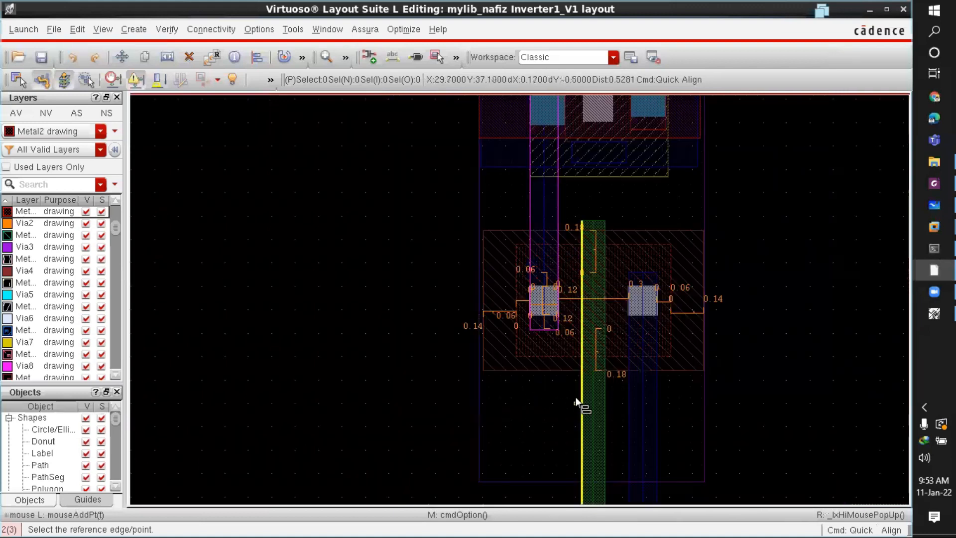
Step: Switch to Microsoft Whiteboard and draw arrows outward from the 0.12 arrow ends, noting 0.18 on the lower one and 0.8 on the upper
{"action": "mouse_move", "coordinate": [934, 271]}
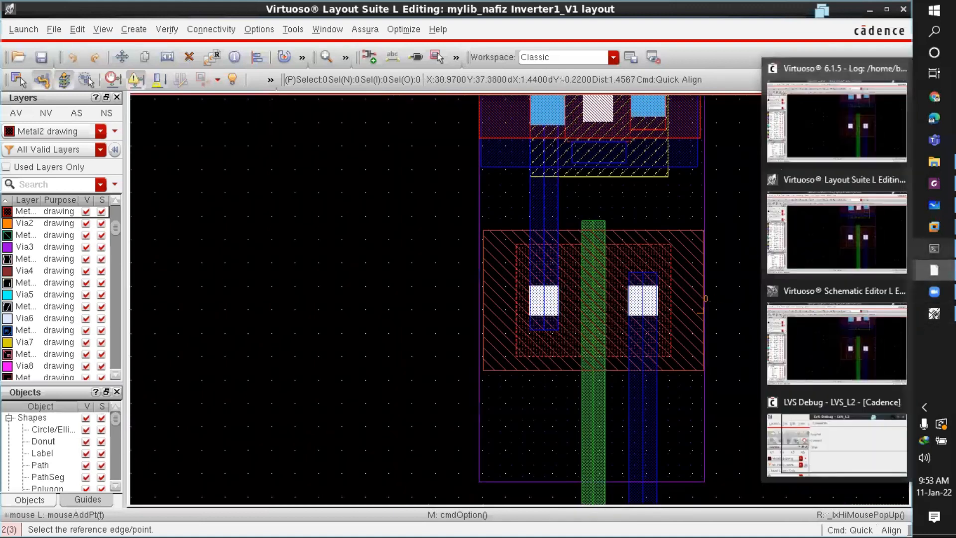
{"action": "left_click", "coordinate": [935, 204]}
{"action": "scroll", "coordinate": [602, 329], "scroll_direction": "down", "scroll_amount": 1, "text": "ctrl"}
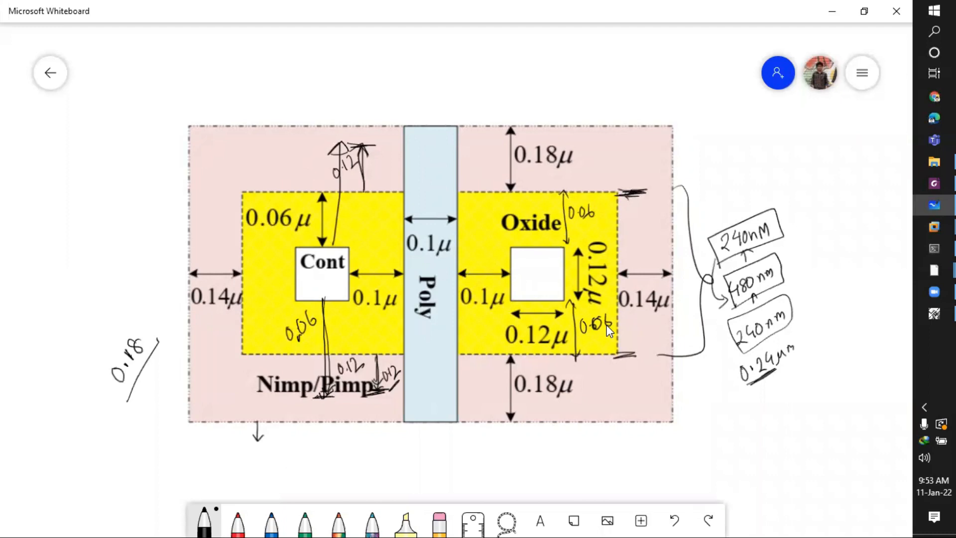
{"action": "mouse_move", "coordinate": [325, 413]}
{"action": "left_mouse_down"}
{"action": "mouse_move", "coordinate": [340, 413]}
{"action": "mouse_move", "coordinate": [329, 429]}
{"action": "mouse_move", "coordinate": [331, 460]}
{"action": "left_mouse_up"}
{"action": "left_click_drag", "start_coordinate": [319, 456], "coordinate": [331, 470]}
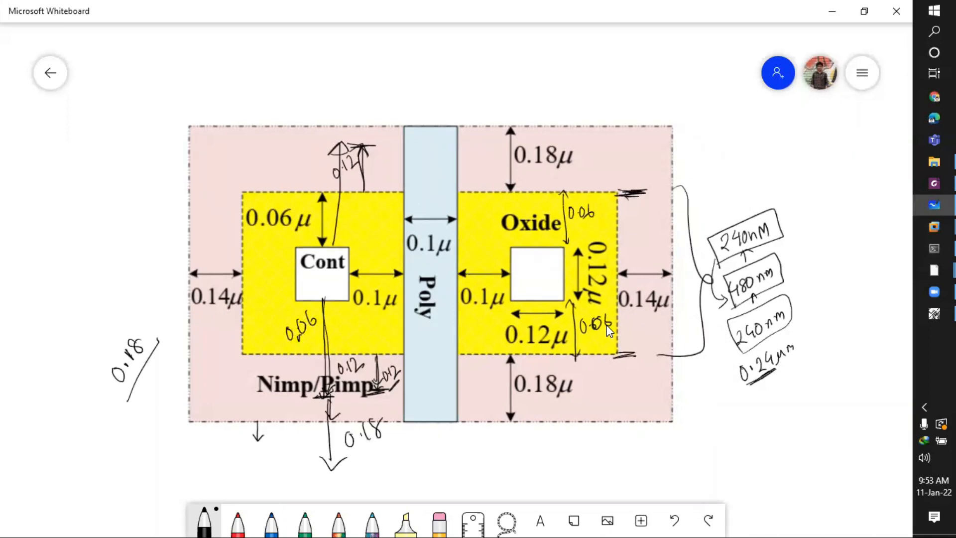
{"action": "left_click_drag", "start_coordinate": [355, 74], "coordinate": [344, 135]}
{"action": "mouse_move", "coordinate": [324, 149]}
{"action": "left_mouse_down"}
{"action": "mouse_move", "coordinate": [356, 143]}
{"action": "mouse_move", "coordinate": [344, 146]}
{"action": "left_mouse_up"}
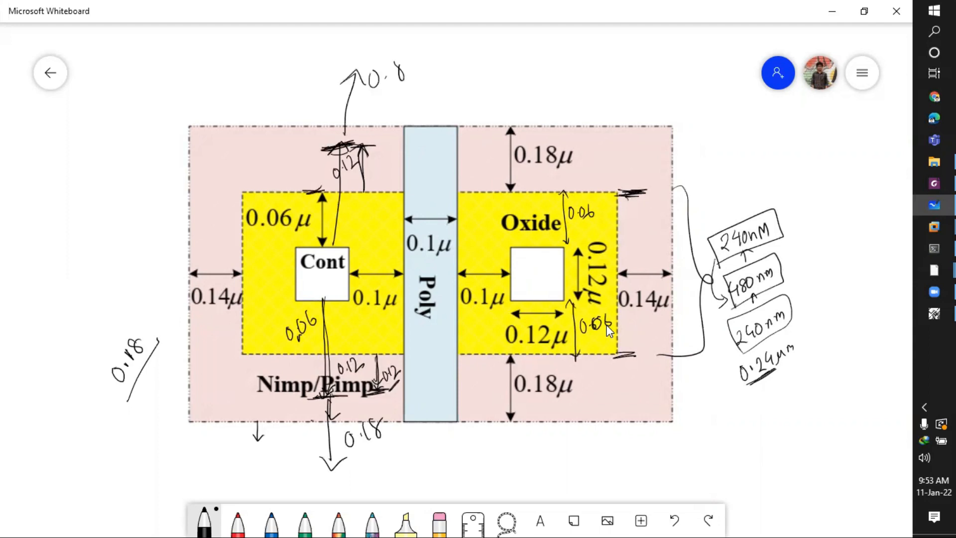
Step: Switch back to the Inverter1_V1 layout in Virtuoso and align the PMOS implant's upper edge 0.18 above the oxide's upper edge
{"action": "left_click", "coordinate": [934, 269]}
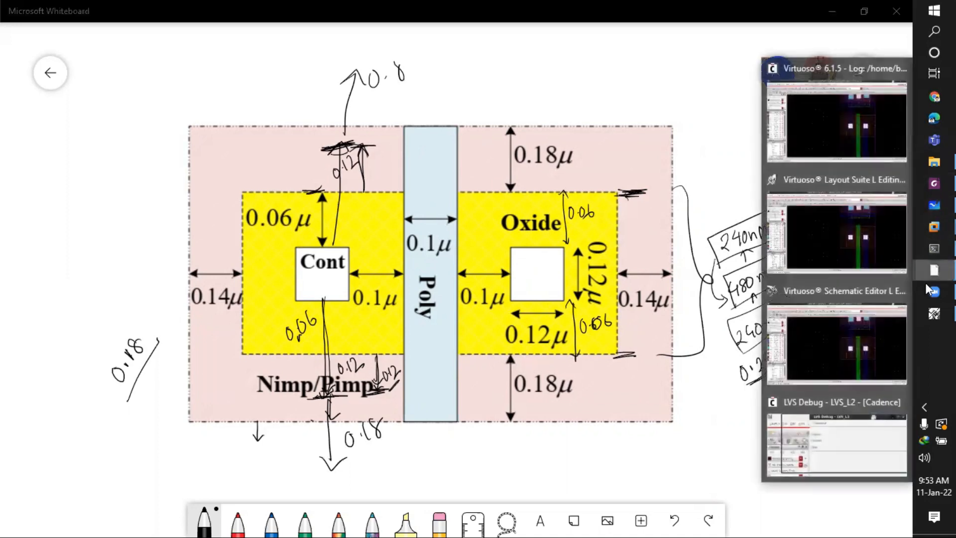
{"action": "left_click", "coordinate": [832, 245]}
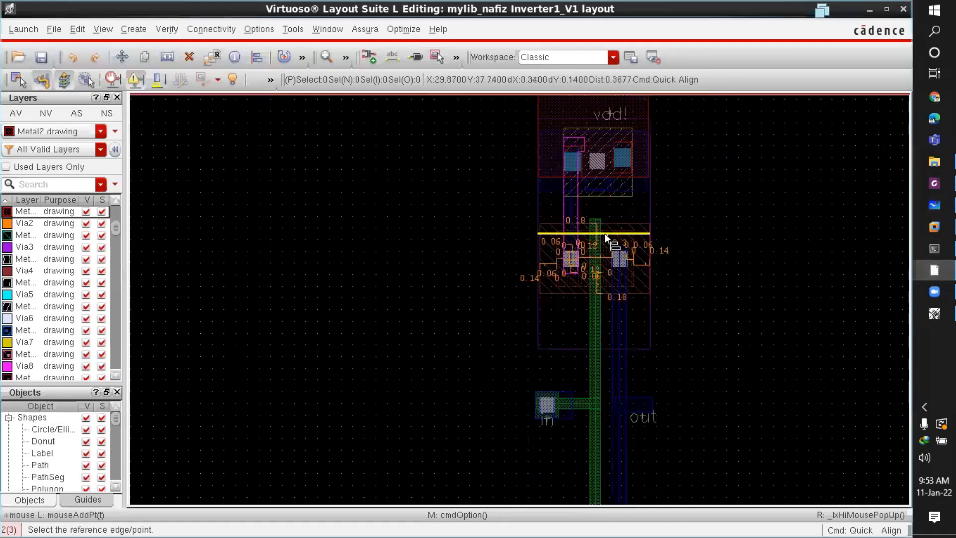
{"action": "scroll", "coordinate": [638, 228], "scroll_direction": "down", "scroll_amount": 1}
{"action": "scroll", "coordinate": [636, 158], "scroll_direction": "up", "scroll_amount": 1}
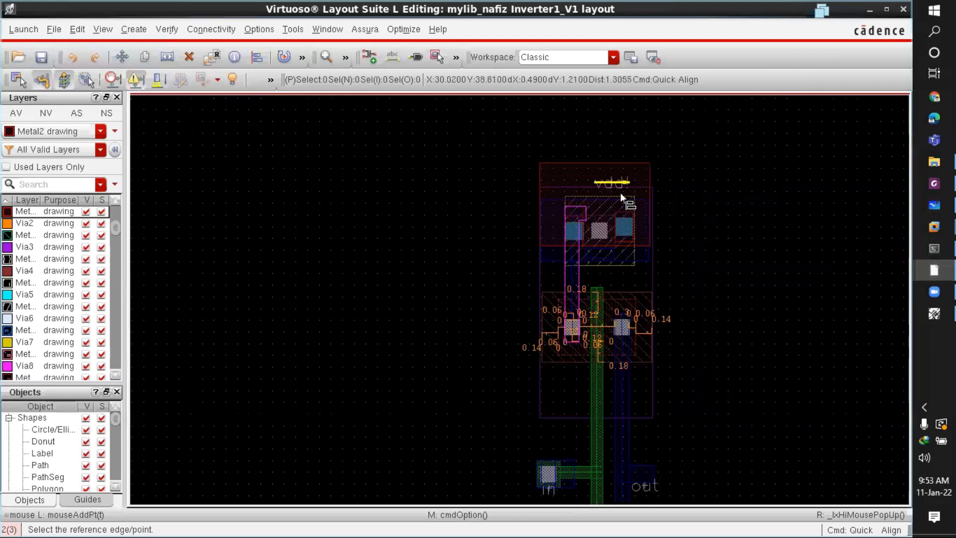
{"action": "scroll", "coordinate": [620, 194], "scroll_direction": "up", "scroll_amount": 1}
{"action": "scroll", "coordinate": [607, 324], "scroll_direction": "down", "scroll_amount": 1}
{"action": "scroll", "coordinate": [566, 263], "scroll_direction": "up", "scroll_amount": 2}
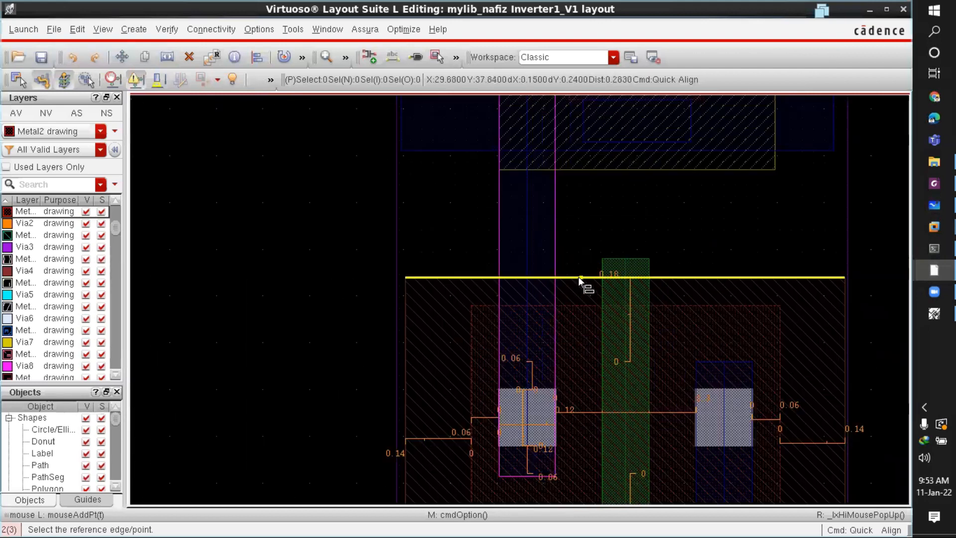
{"action": "left_click", "coordinate": [578, 276]}
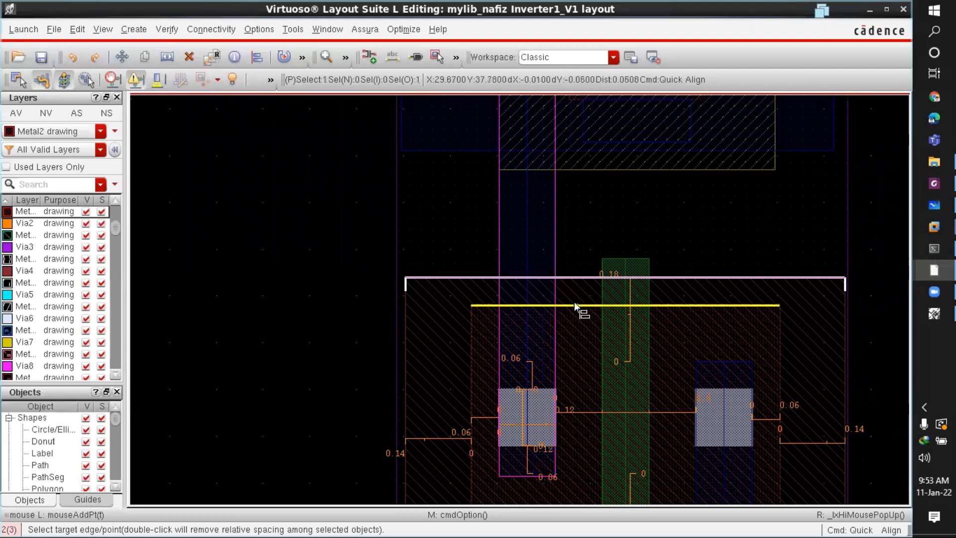
{"action": "left_click", "coordinate": [576, 305]}
Step: Align the PMOS implant's lower edge 0.18 below the oxide's lower edge and end Quick Align
{"action": "scroll", "coordinate": [592, 215], "scroll_direction": "down", "scroll_amount": 2}
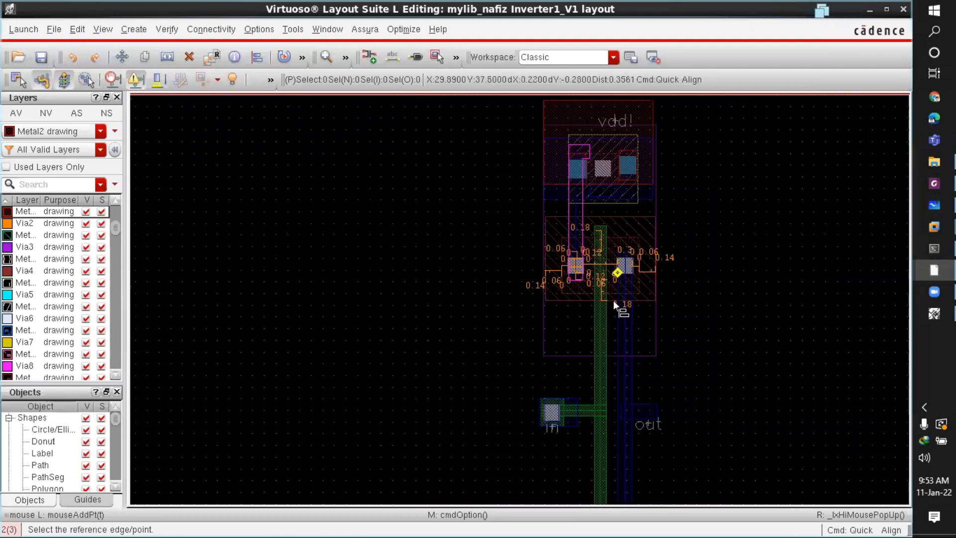
{"action": "scroll", "coordinate": [572, 303], "scroll_direction": "up", "scroll_amount": 3, "text": "ctrl"}
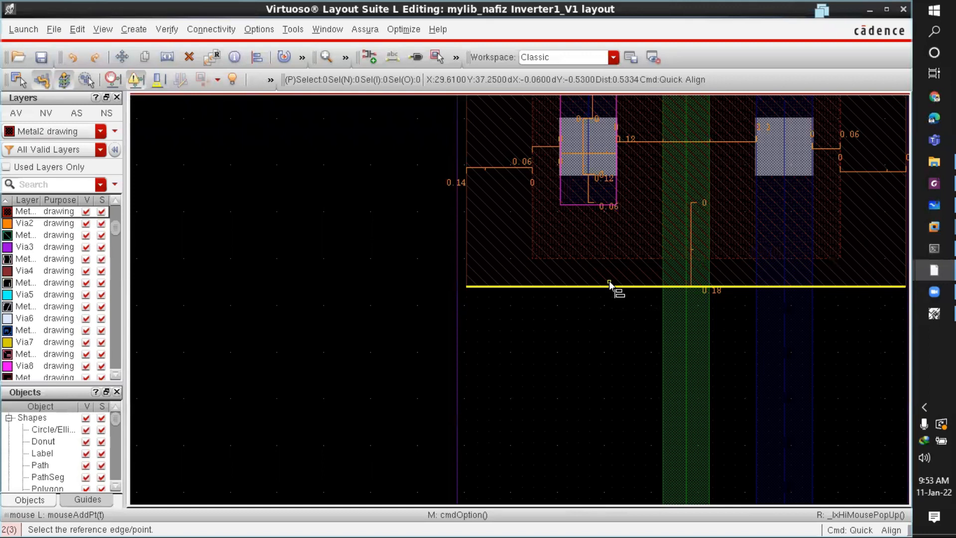
{"action": "scroll", "coordinate": [490, 326], "scroll_direction": "down", "scroll_amount": 2, "text": "ctrl"}
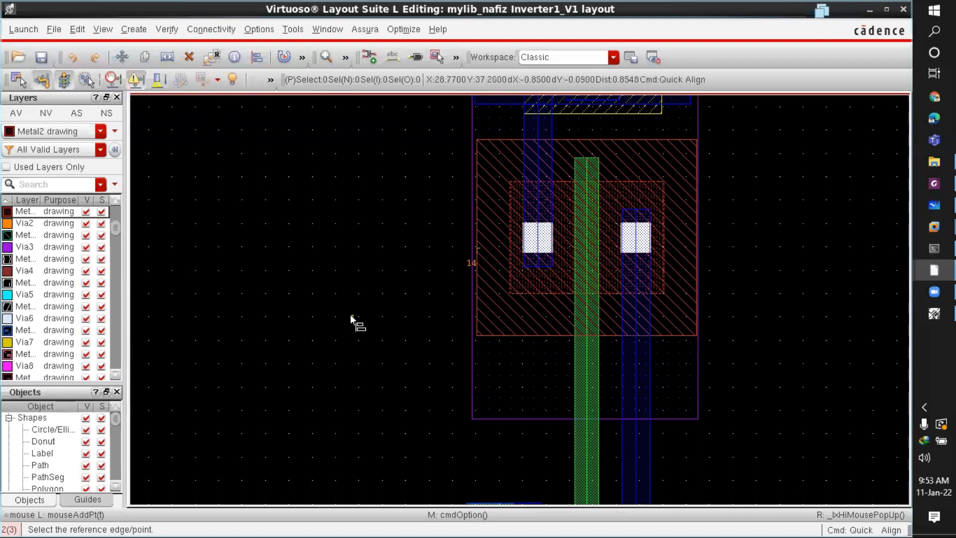
{"action": "key", "text": "Escape"}
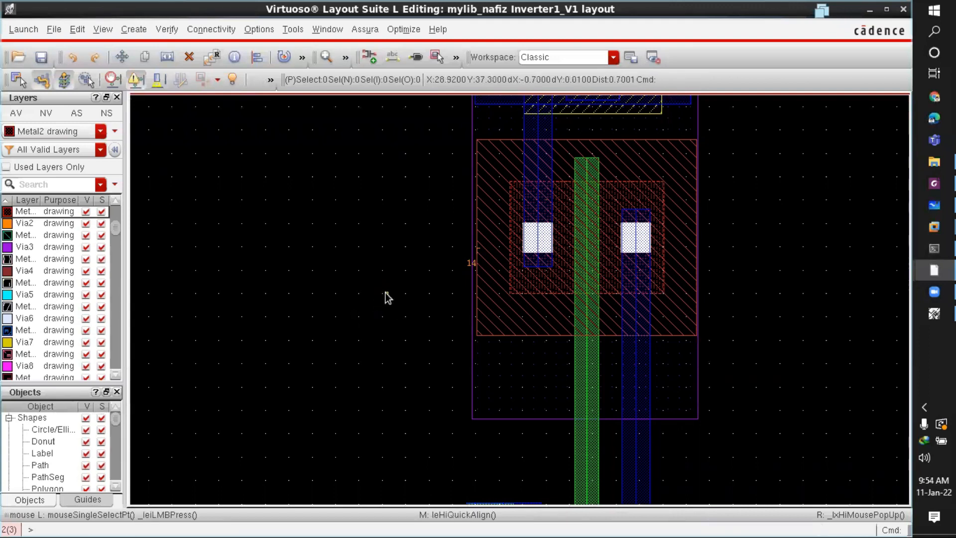
Step: Measure the PMOS oxide's height with a ruler from its upper edge to its lower edge
{"action": "key", "text": "k"}
{"action": "scroll", "coordinate": [548, 192], "scroll_direction": "up", "scroll_amount": 3, "text": "ctrl"}
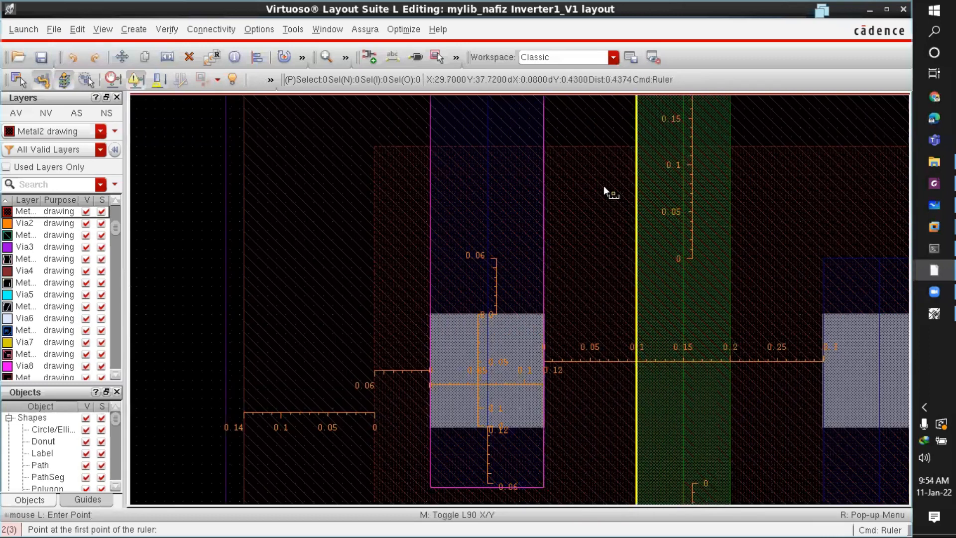
{"action": "left_click", "coordinate": [590, 145]}
{"action": "scroll", "coordinate": [552, 354], "scroll_direction": "down", "scroll_amount": 3, "text": "ctrl"}
{"action": "scroll", "coordinate": [565, 398], "scroll_direction": "up", "scroll_amount": 5, "text": "ctrl"}
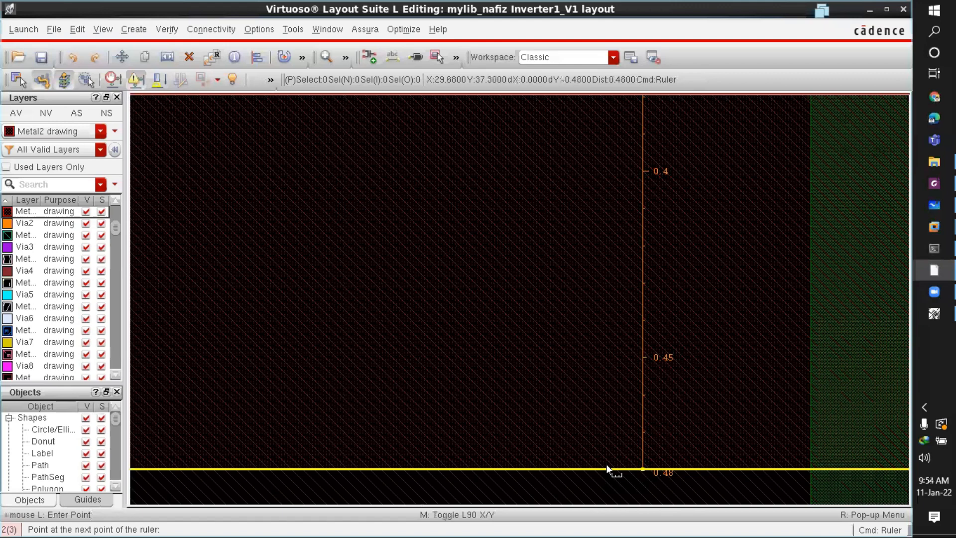
{"action": "left_click", "coordinate": [631, 463]}
{"action": "scroll", "coordinate": [664, 434], "scroll_direction": "down", "scroll_amount": 2, "text": "ctrl"}
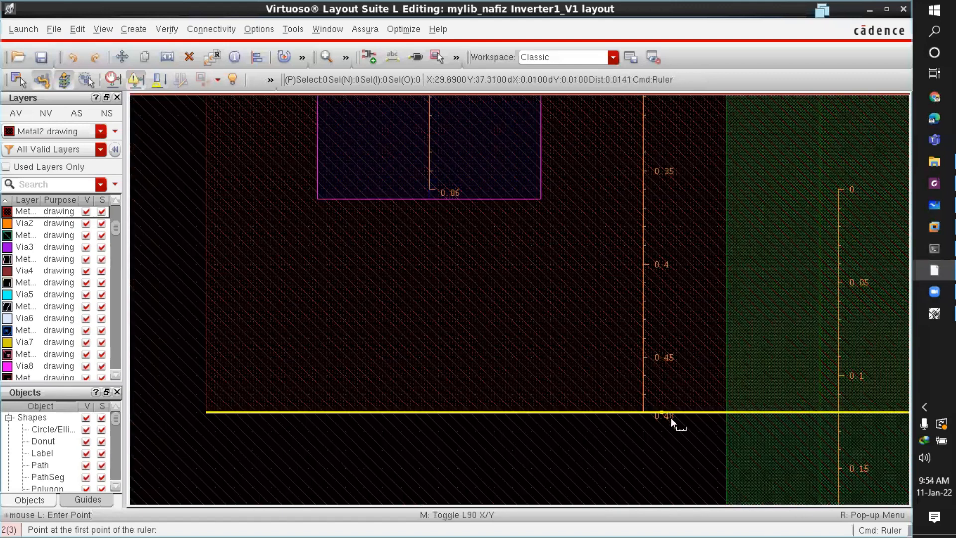
{"action": "scroll", "coordinate": [664, 407], "scroll_direction": "down", "scroll_amount": 4, "text": "ctrl"}
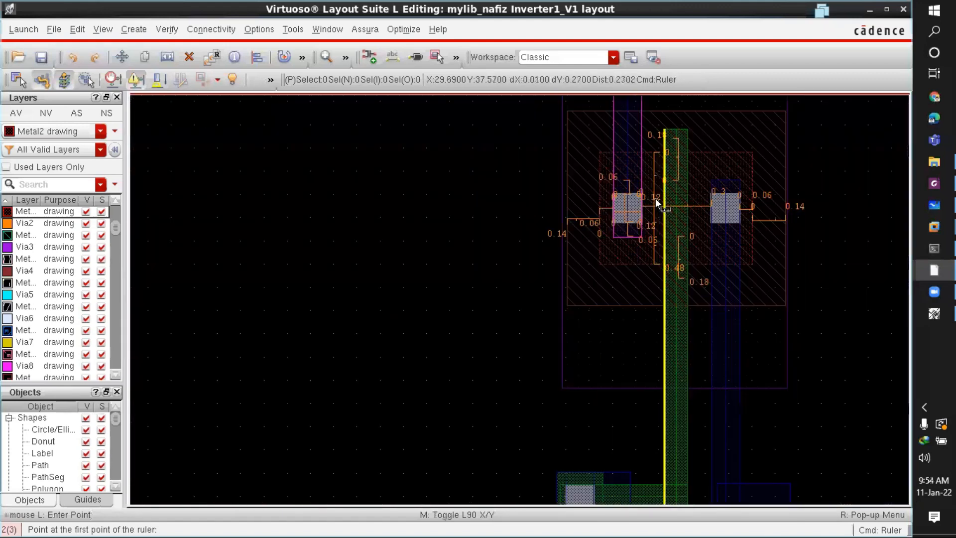
Step: Measure the NMOS oxide's height with a ruler from its upper to its lower edge, and try to clear all rulers
{"action": "scroll", "coordinate": [657, 202], "scroll_direction": "down", "scroll_amount": 3, "text": "ctrl"}
{"action": "scroll", "coordinate": [667, 364], "scroll_direction": "up", "scroll_amount": 5, "text": "ctrl"}
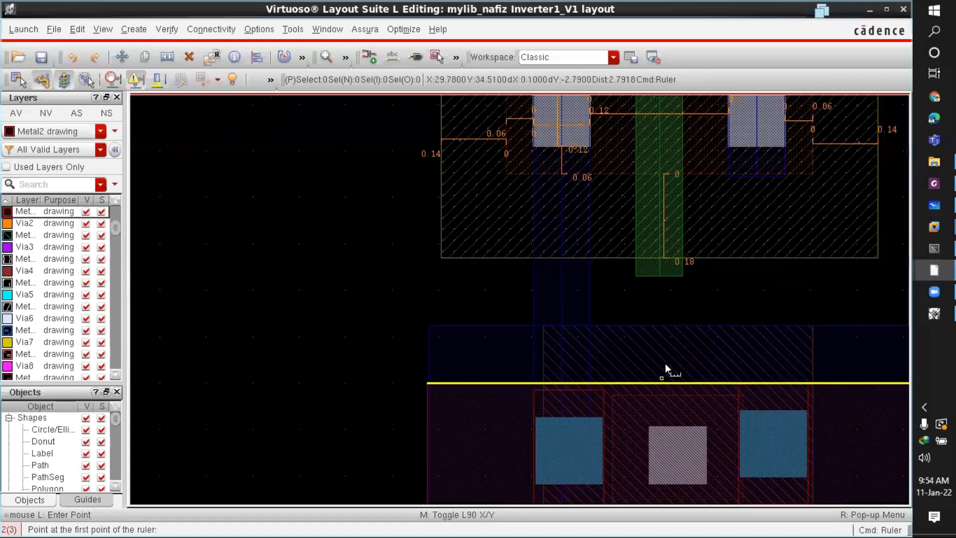
{"action": "scroll", "coordinate": [664, 361], "scroll_direction": "down", "scroll_amount": 3, "text": "ctrl"}
{"action": "scroll", "coordinate": [658, 299], "scroll_direction": "up", "scroll_amount": 2, "text": "ctrl"}
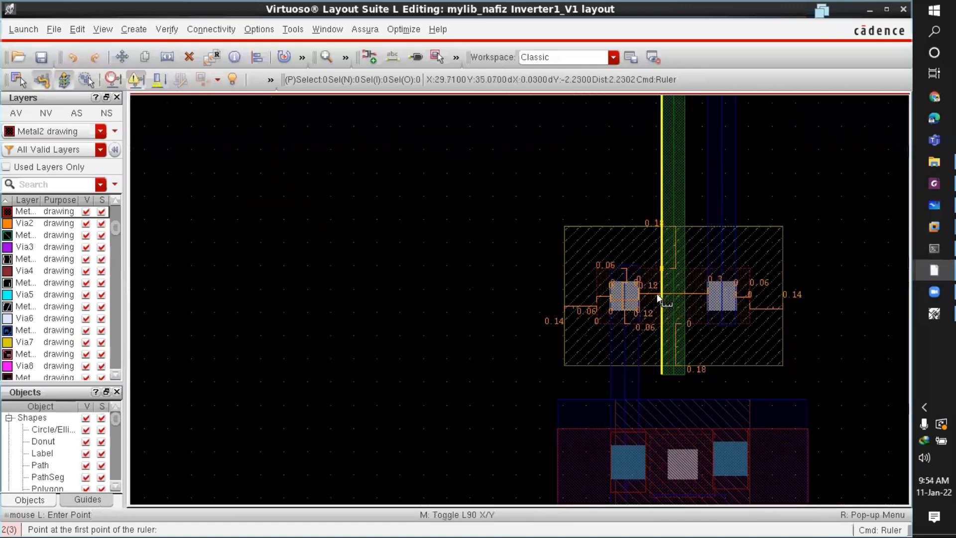
{"action": "scroll", "coordinate": [659, 298], "scroll_direction": "up", "scroll_amount": 2, "text": "ctrl"}
{"action": "scroll", "coordinate": [608, 154], "scroll_direction": "up", "scroll_amount": 2, "text": "ctrl"}
{"action": "scroll", "coordinate": [618, 133], "scroll_direction": "down", "scroll_amount": 1, "text": "ctrl"}
{"action": "left_click", "coordinate": [615, 139]}
{"action": "left_click", "coordinate": [625, 359]}
{"action": "scroll", "coordinate": [642, 384], "scroll_direction": "up", "scroll_amount": 1, "text": "ctrl"}
{"action": "scroll", "coordinate": [644, 358], "scroll_direction": "down", "scroll_amount": 1, "text": "ctrl"}
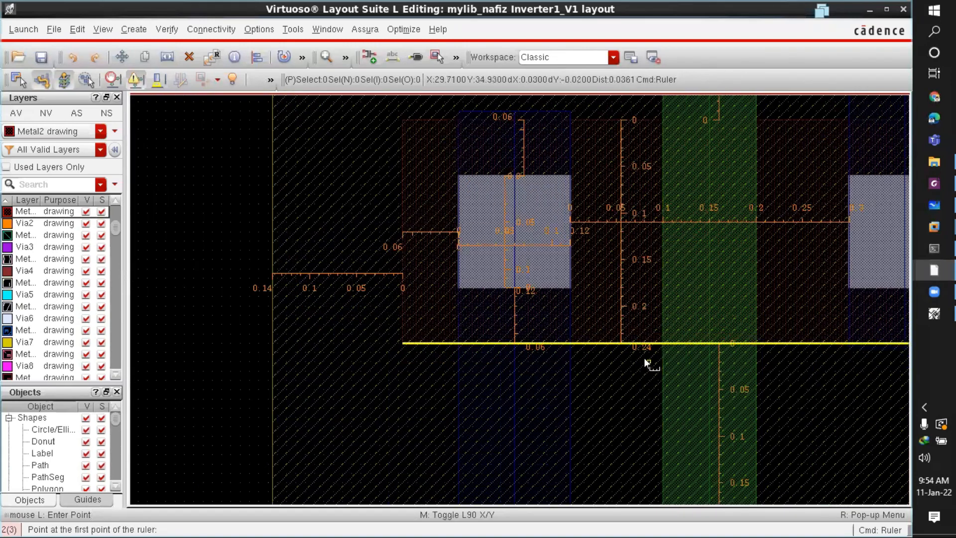
{"action": "key", "text": "Escape"}
{"action": "key", "text": "shift+k"}
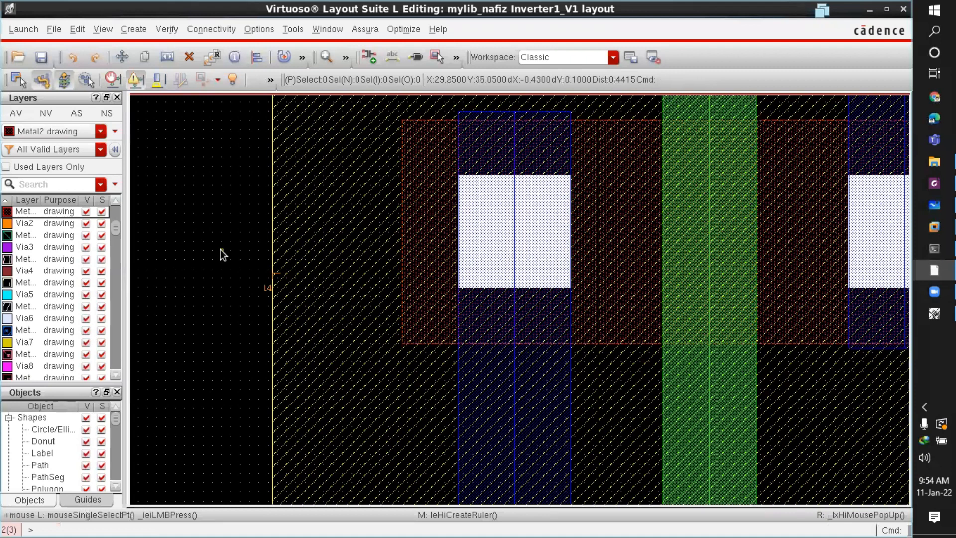
Step: Save the Inverter1_V1 layout and bring up the VLW layer visibility window
{"action": "scroll", "coordinate": [352, 216], "scroll_direction": "down", "scroll_amount": 4, "text": "ctrl"}
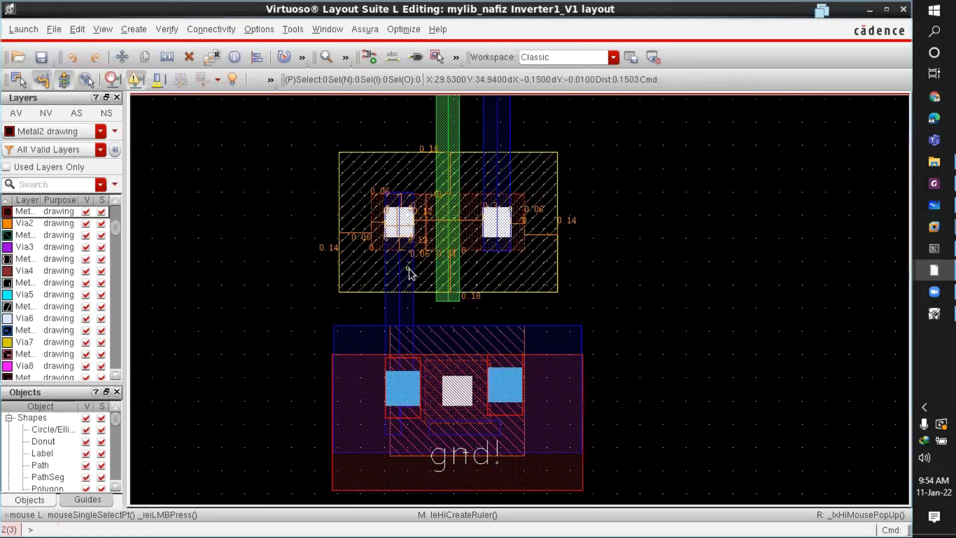
{"action": "scroll", "coordinate": [402, 253], "scroll_direction": "up", "scroll_amount": 2, "text": "ctrl"}
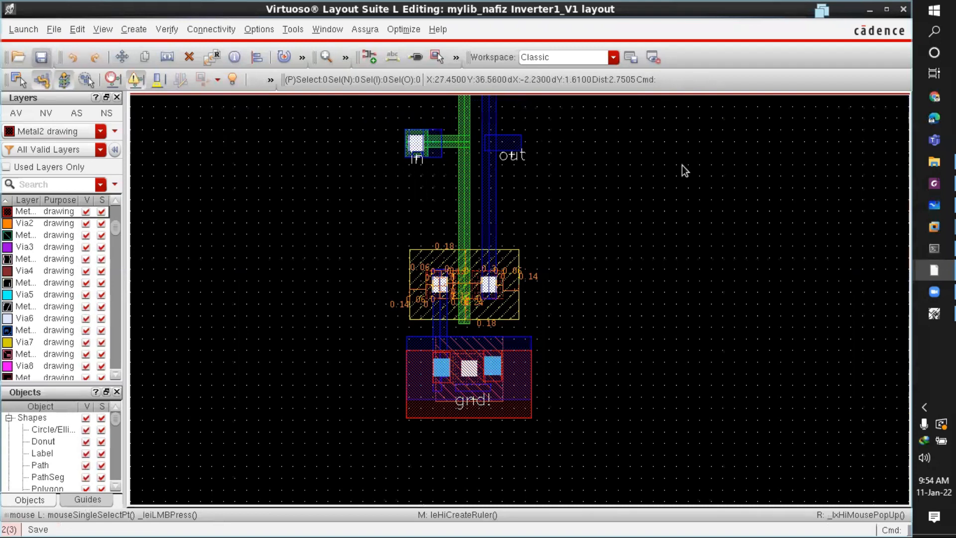
{"action": "left_click", "coordinate": [934, 314]}
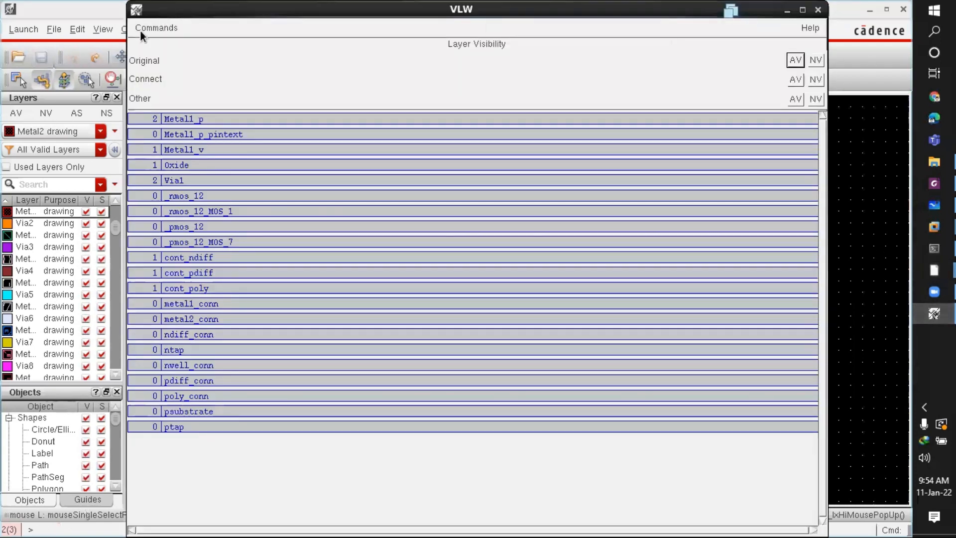
Step: Close the VLW layer visibility window and the LVS Debug window of the previous LVS_L2 run
{"action": "left_click", "coordinate": [149, 26]}
{"action": "left_click", "coordinate": [141, 100]}
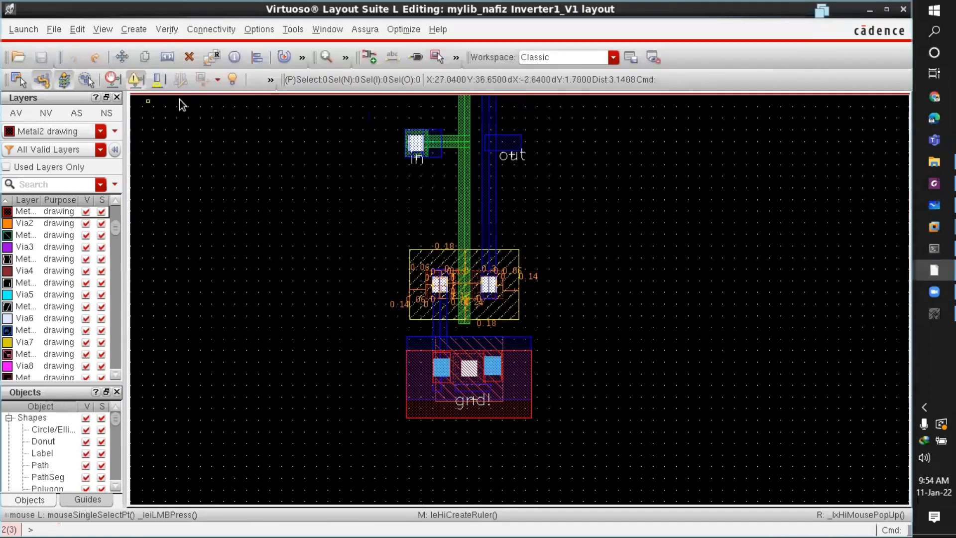
{"action": "mouse_move", "coordinate": [935, 271]}
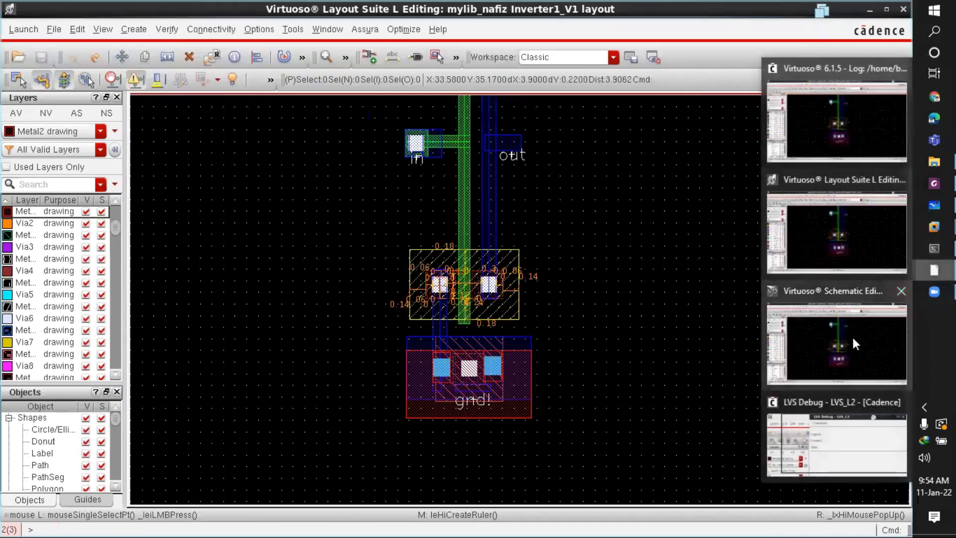
{"action": "left_click", "coordinate": [829, 411]}
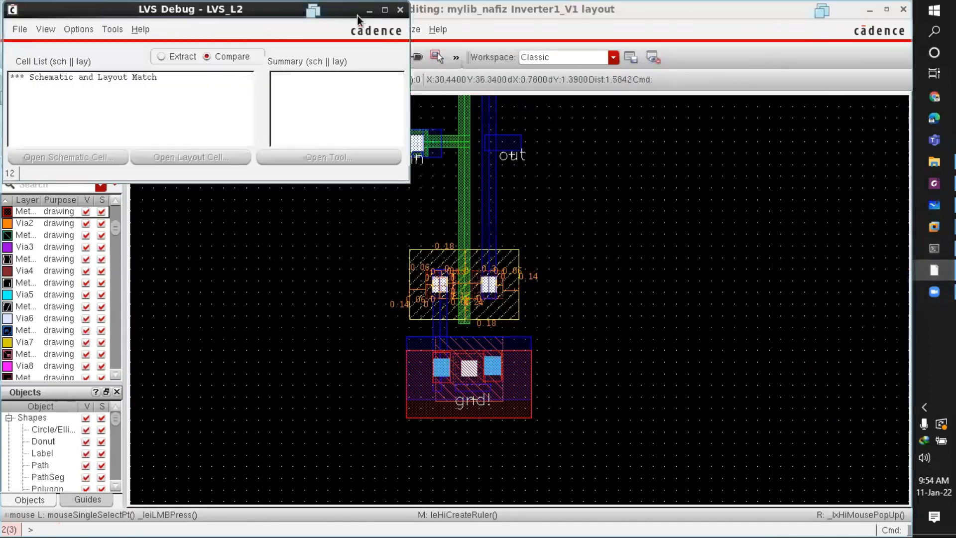
{"action": "left_click", "coordinate": [400, 9]}
Step: Set the total width of the PMOS transistor PM0 in the inverter_1 schematic to 480n, and check and save the schematic
{"action": "mouse_move", "coordinate": [934, 270]}
{"action": "left_click", "coordinate": [836, 367]}
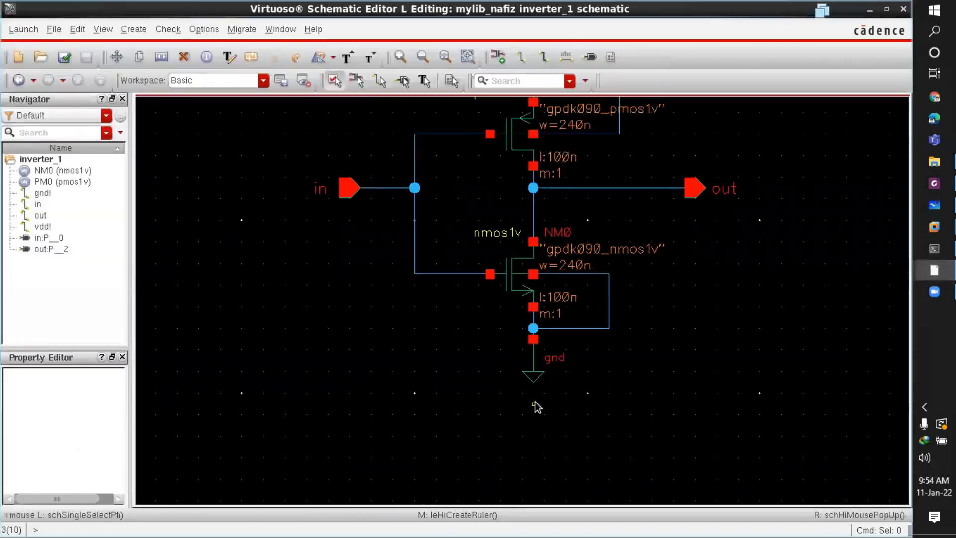
{"action": "scroll", "coordinate": [533, 199], "scroll_direction": "down", "scroll_amount": 2}
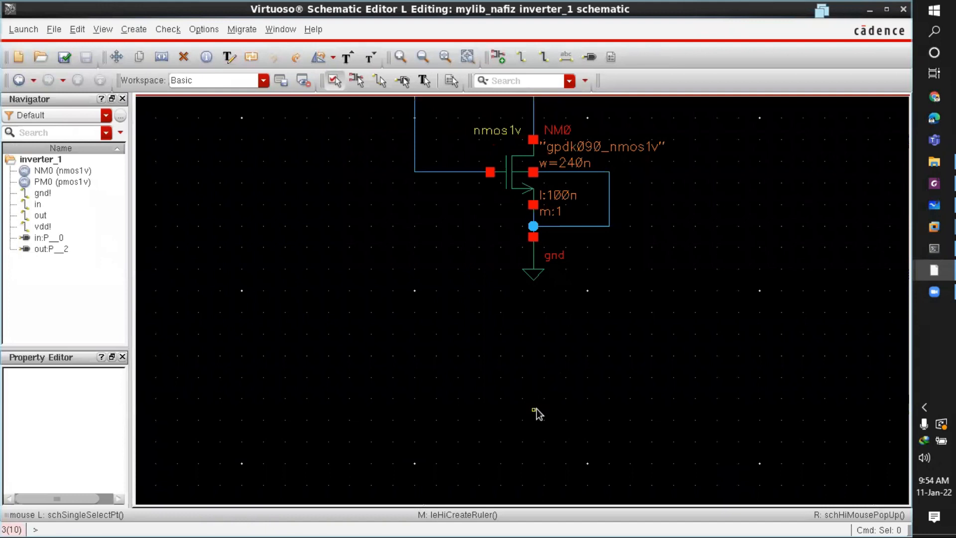
{"action": "key", "text": "f"}
{"action": "left_click", "coordinate": [518, 243]}
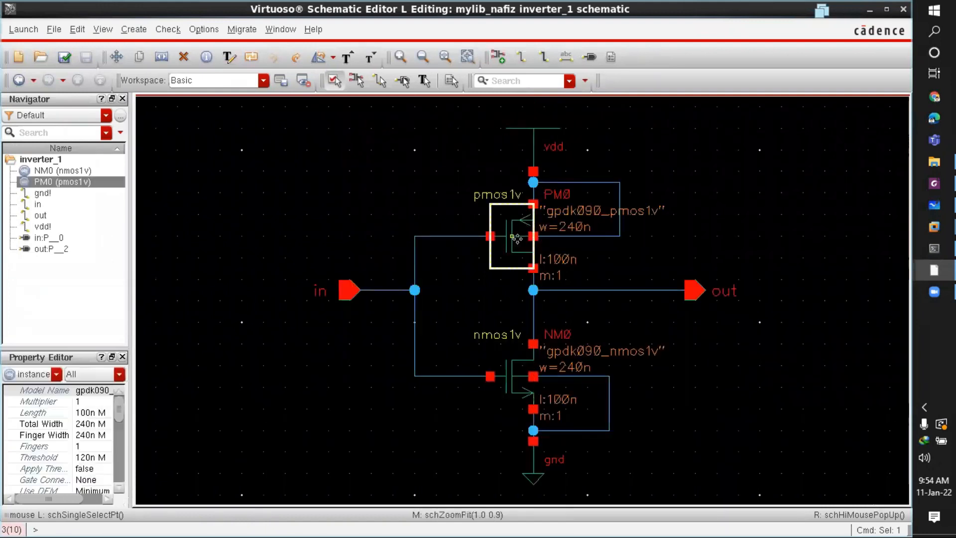
{"action": "key", "text": "q"}
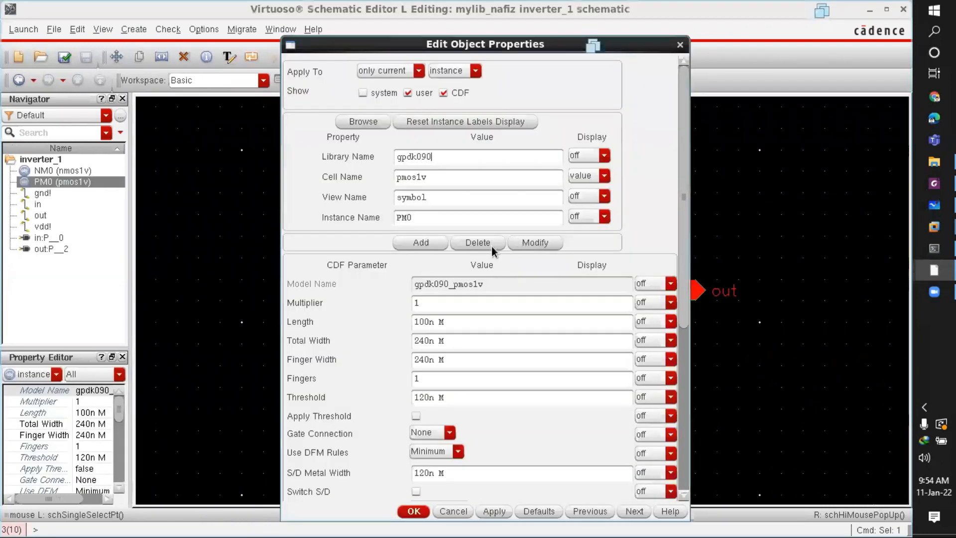
{"action": "left_click_drag", "start_coordinate": [429, 341], "coordinate": [413, 341]}
{"action": "type", "text": "480"}
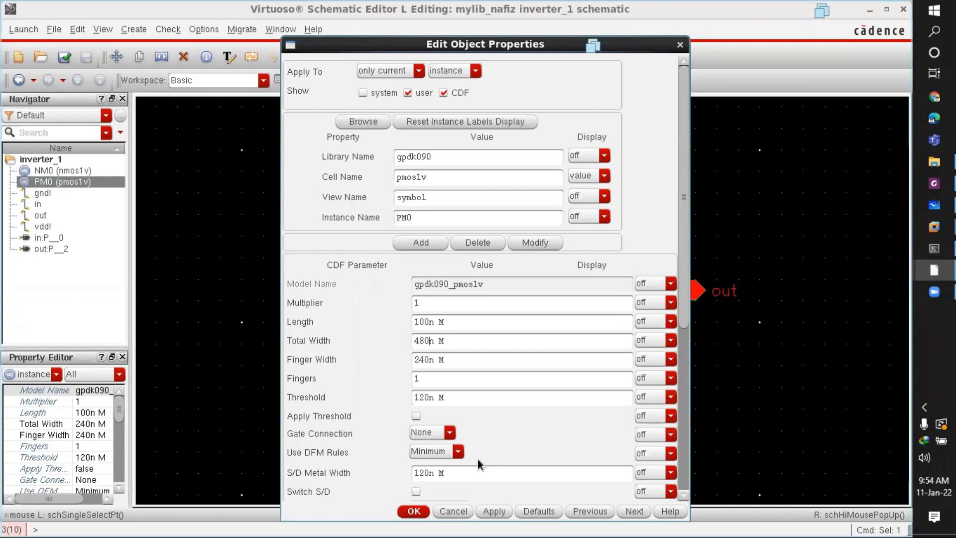
{"action": "key", "text": "Return"}
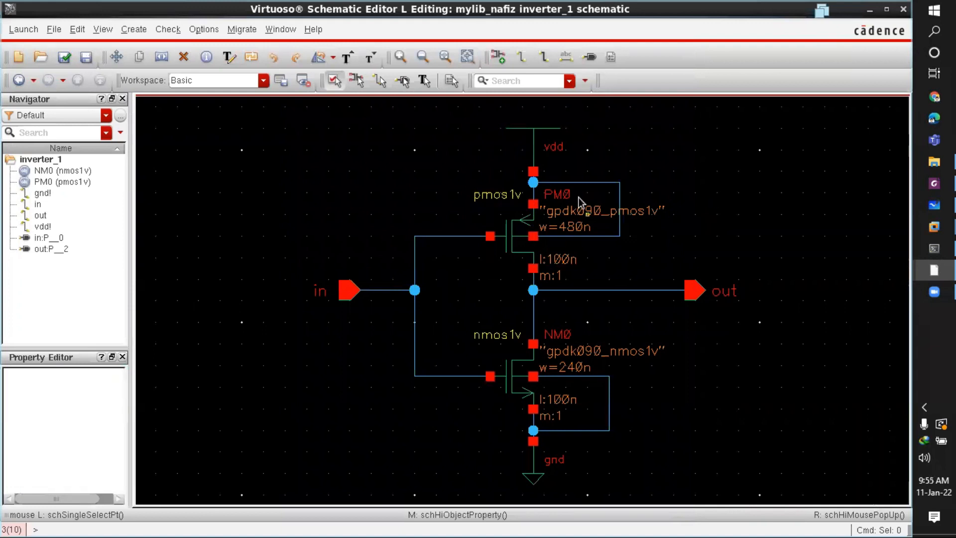
{"action": "key", "text": "shift+z"}
{"action": "left_click", "coordinate": [65, 57]}
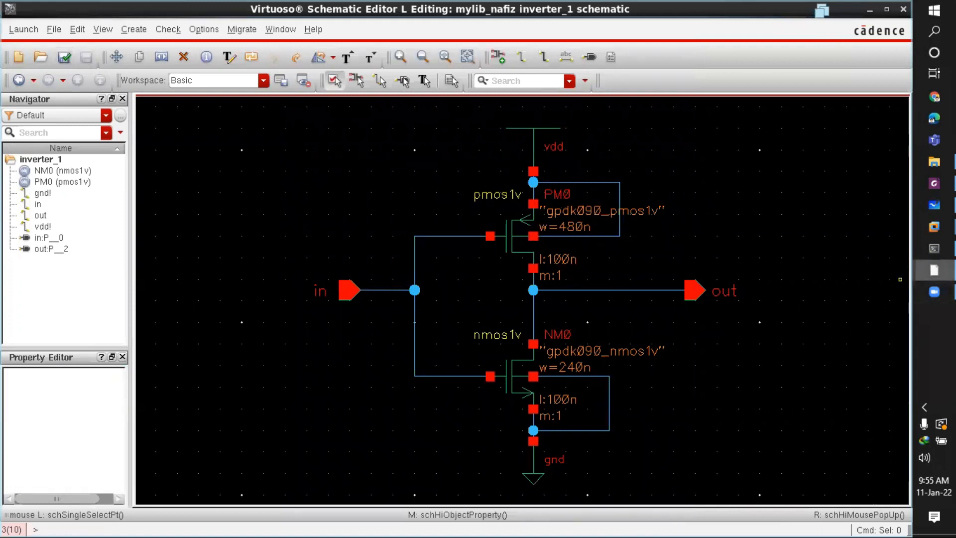
Step: Run Assura LVS from the Inverter1_V1 layout against the inverter_1 schematic, using run name LVS_L2 and technology gpdk090
{"action": "mouse_move", "coordinate": [934, 270]}
{"action": "left_click", "coordinate": [871, 279]}
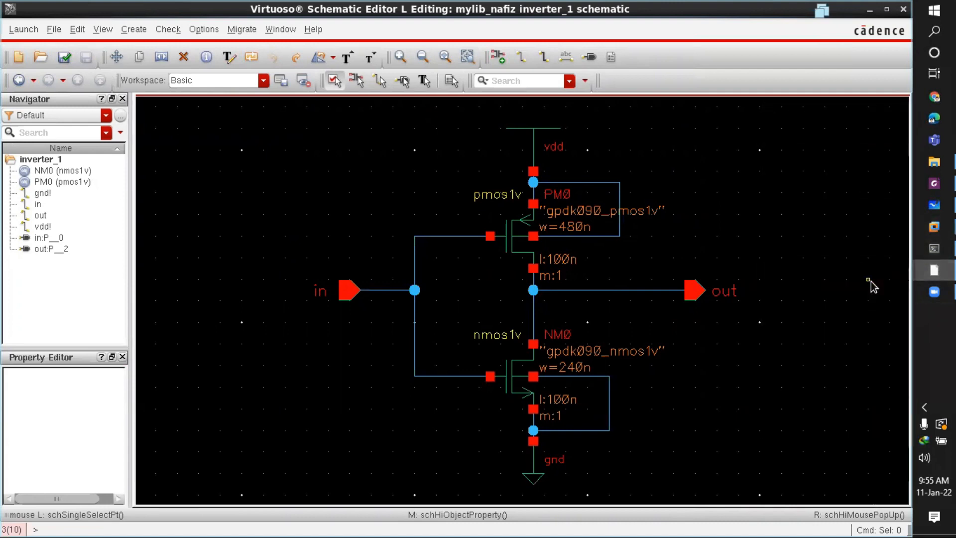
{"action": "left_click", "coordinate": [366, 30]}
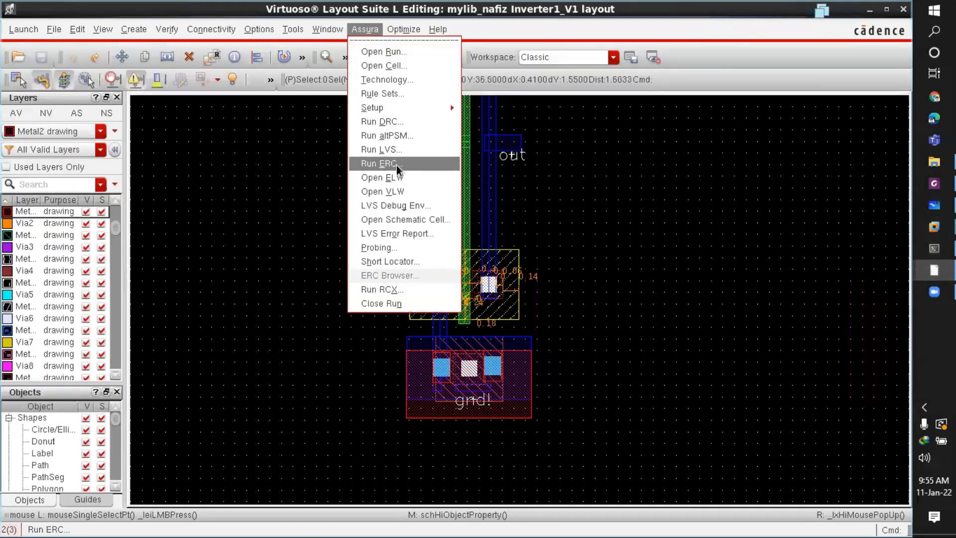
{"action": "left_click", "coordinate": [405, 153]}
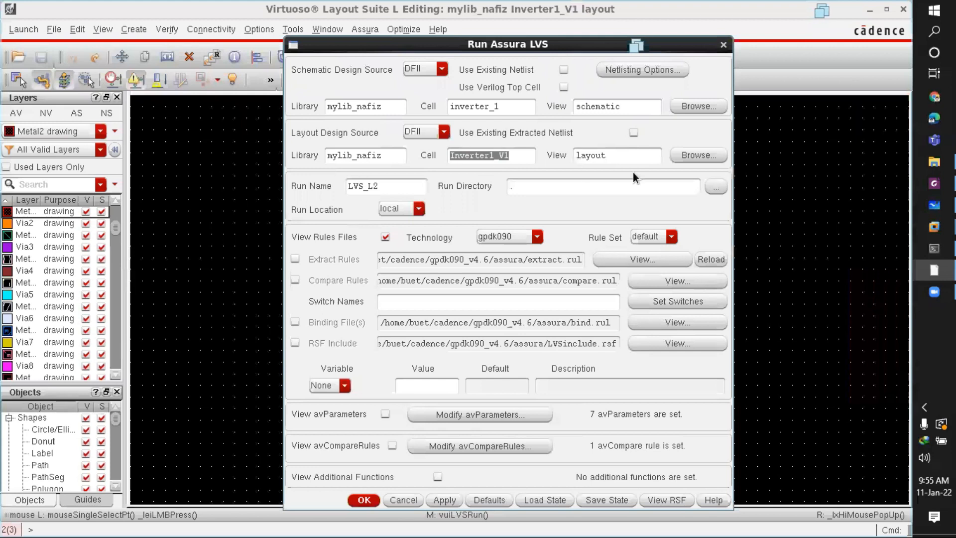
{"action": "left_click", "coordinate": [517, 105]}
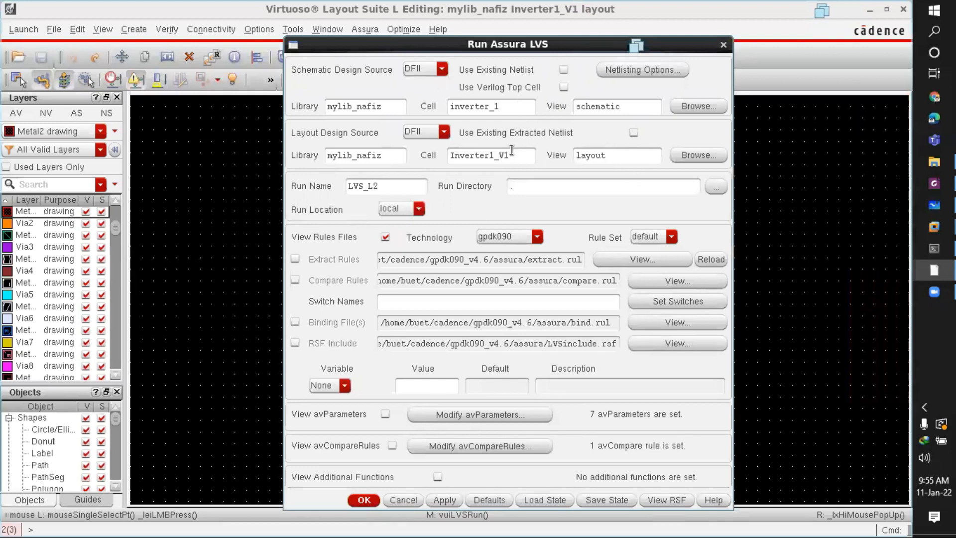
{"action": "key", "text": "Return"}
{"action": "left_click", "coordinate": [445, 282]}
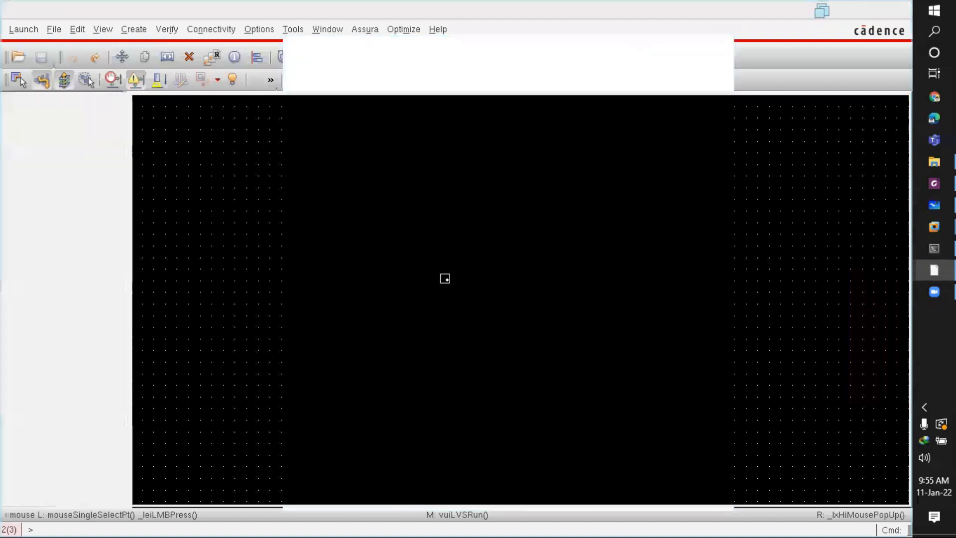
{"action": "mouse_move", "coordinate": [934, 270]}
{"action": "left_click", "coordinate": [853, 422]}
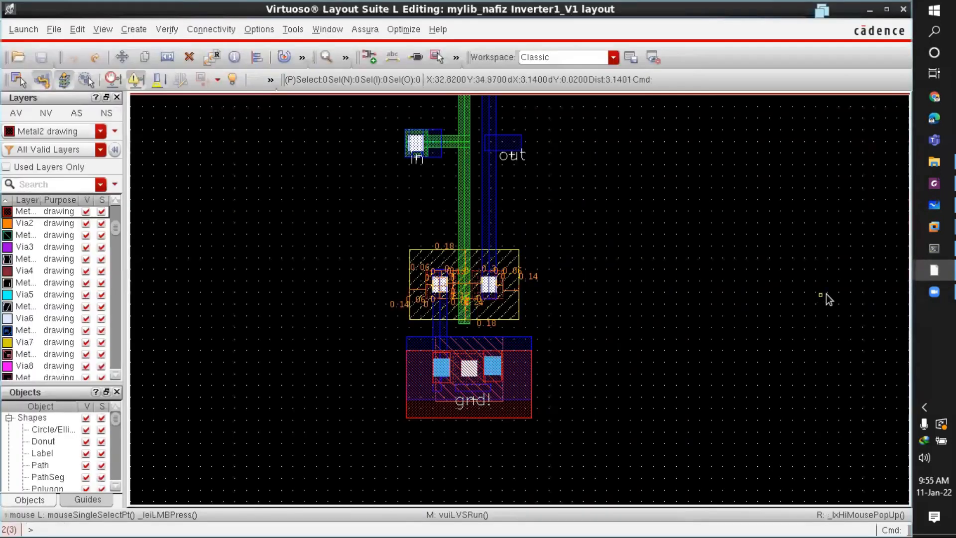
Step: Inspect the PMOS region while LVS runs, and agree to close the current project and view the new LVS_L2 results
{"action": "scroll", "coordinate": [662, 300], "scroll_direction": "down", "scroll_amount": 1, "text": "ctrl"}
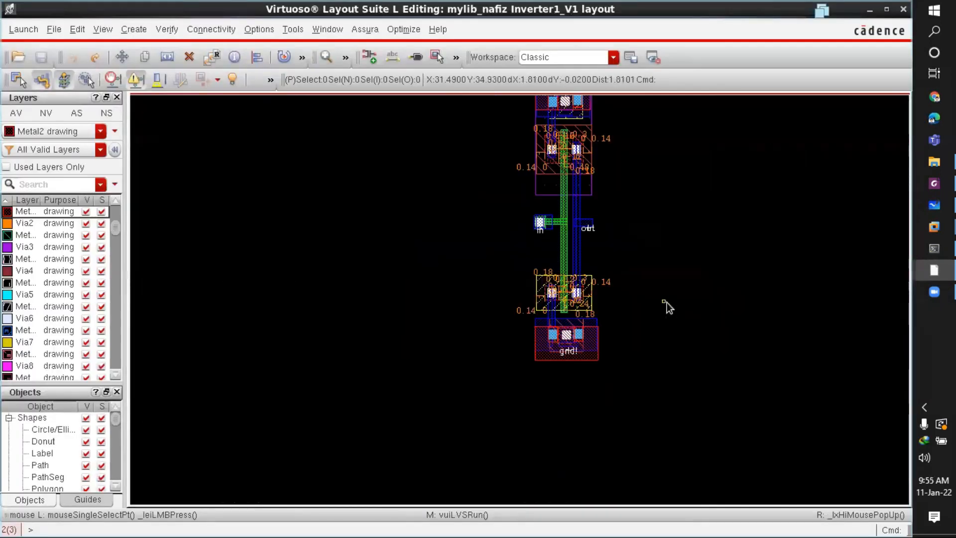
{"action": "scroll", "coordinate": [667, 303], "scroll_direction": "down", "scroll_amount": 1, "text": "ctrl"}
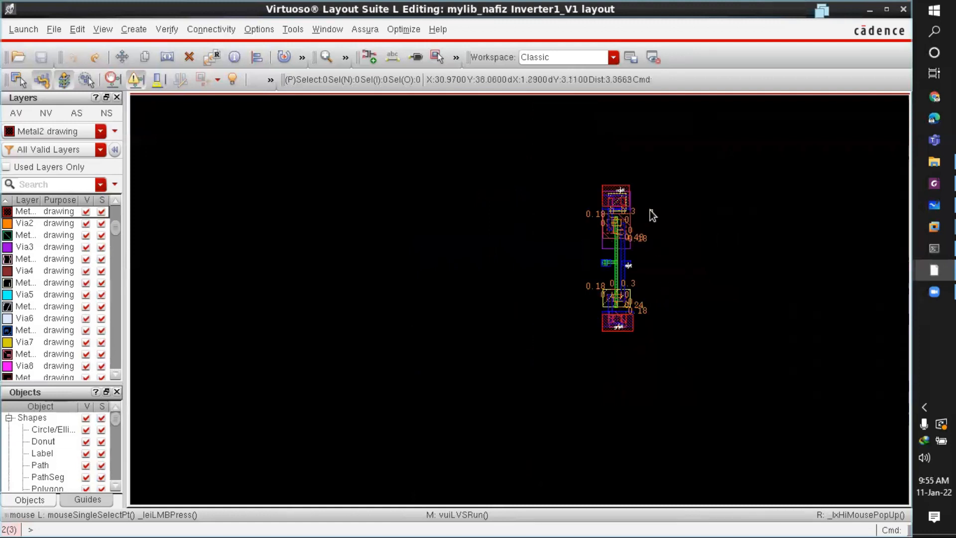
{"action": "scroll", "coordinate": [607, 245], "scroll_direction": "up", "scroll_amount": 3, "text": "ctrl"}
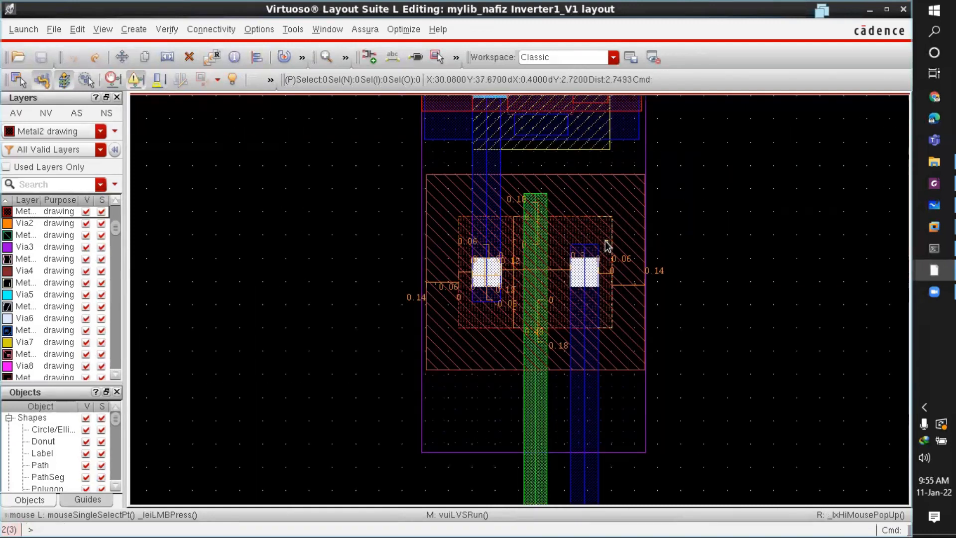
{"action": "scroll", "coordinate": [608, 245], "scroll_direction": "down", "scroll_amount": 1, "text": "ctrl"}
{"action": "scroll", "coordinate": [629, 261], "scroll_direction": "up", "scroll_amount": 1, "text": "ctrl"}
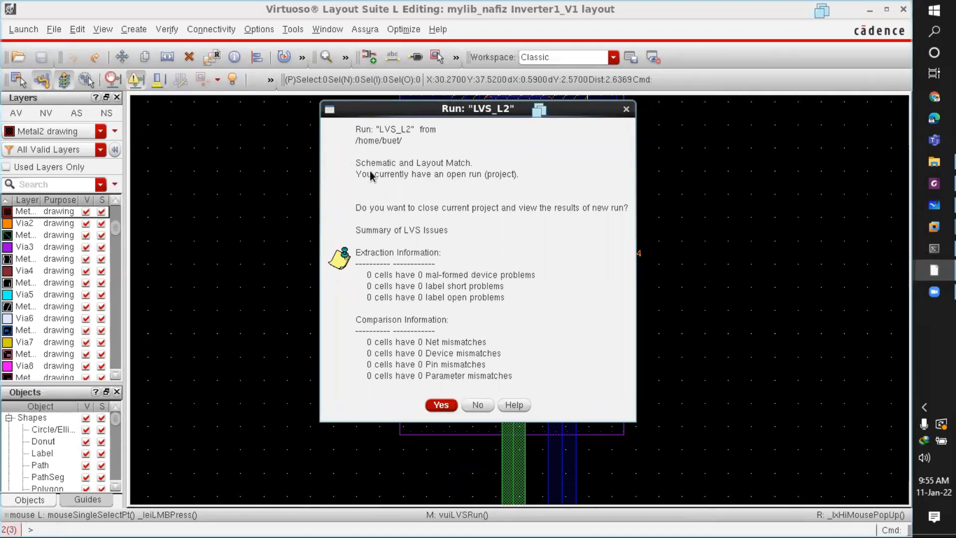
{"action": "left_click", "coordinate": [440, 406]}
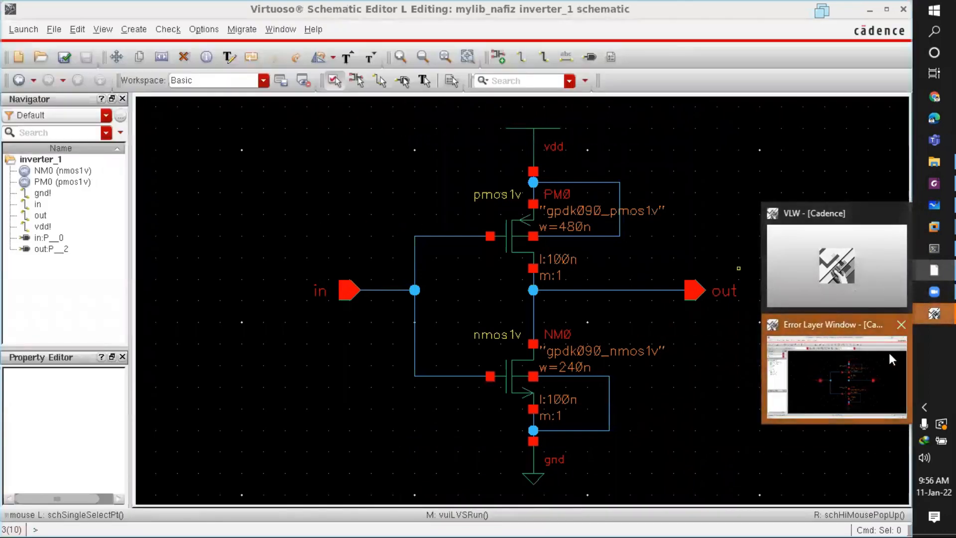
Step: Close the Error Layer Window and the VLW layer visibility window
{"action": "left_click", "coordinate": [876, 361]}
{"action": "left_click", "coordinate": [16, 28]}
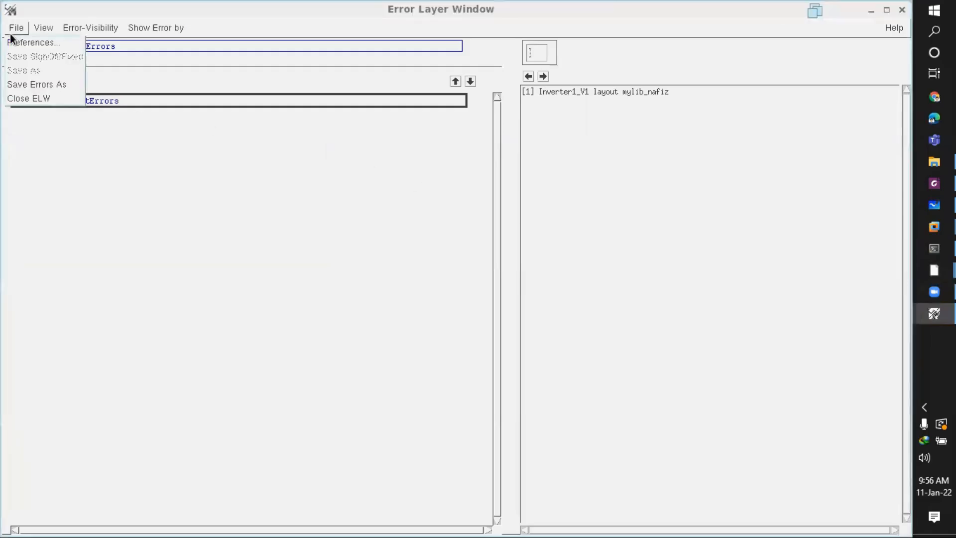
{"action": "left_click", "coordinate": [30, 98]}
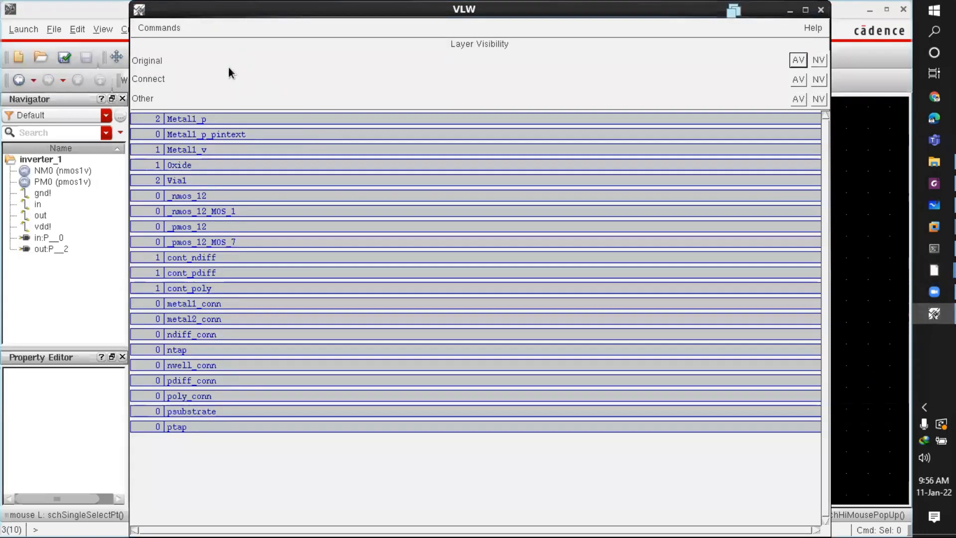
{"action": "left_click", "coordinate": [159, 28]}
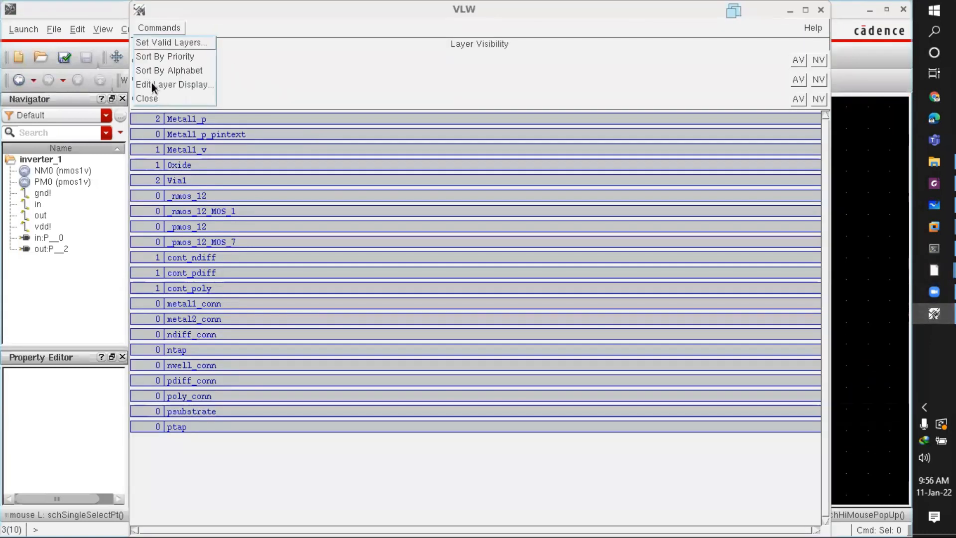
{"action": "left_click", "coordinate": [147, 98]}
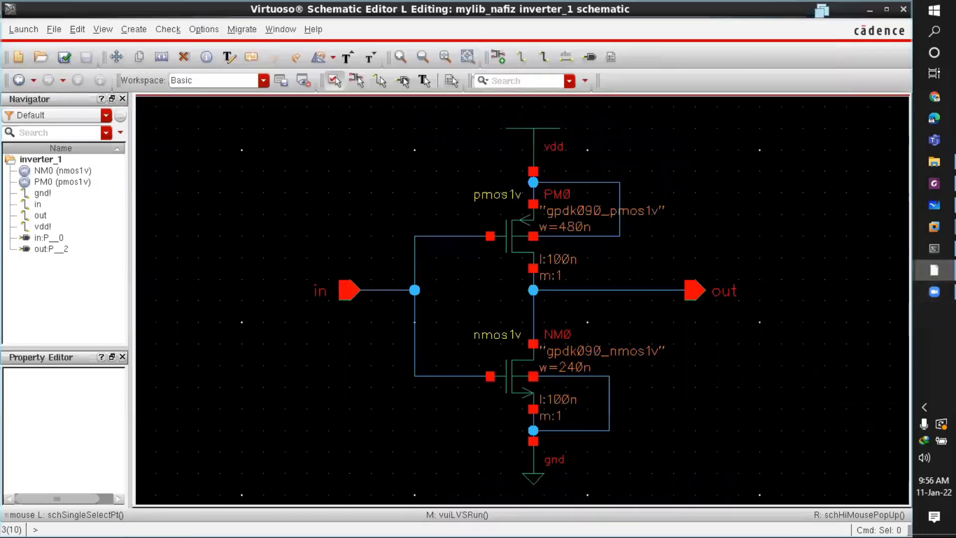
Step: Review the schematic and layout comparison result in the LVS Debug window of LVS_L2, and close that window
{"action": "mouse_move", "coordinate": [934, 314]}
{"action": "left_click", "coordinate": [842, 439]}
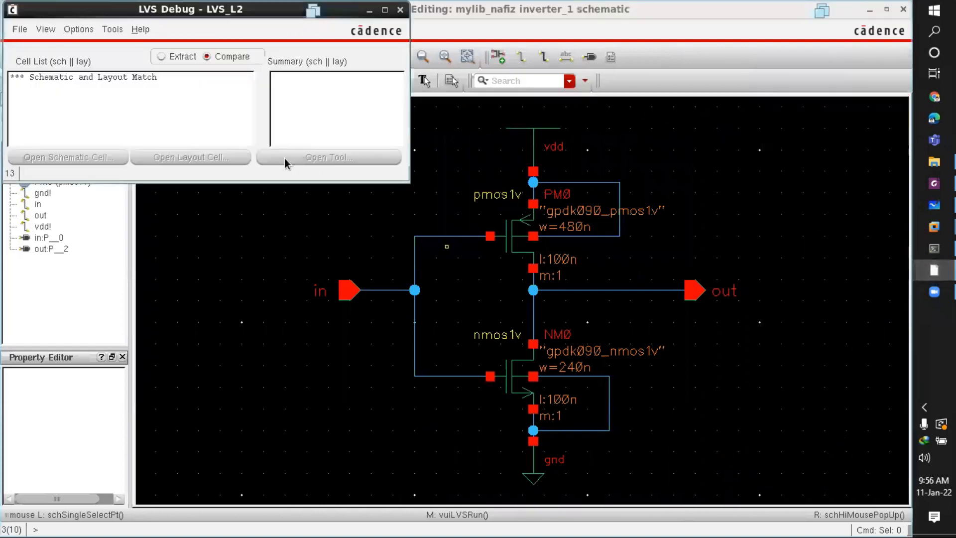
{"action": "left_click", "coordinate": [110, 77]}
{"action": "left_click", "coordinate": [400, 10]}
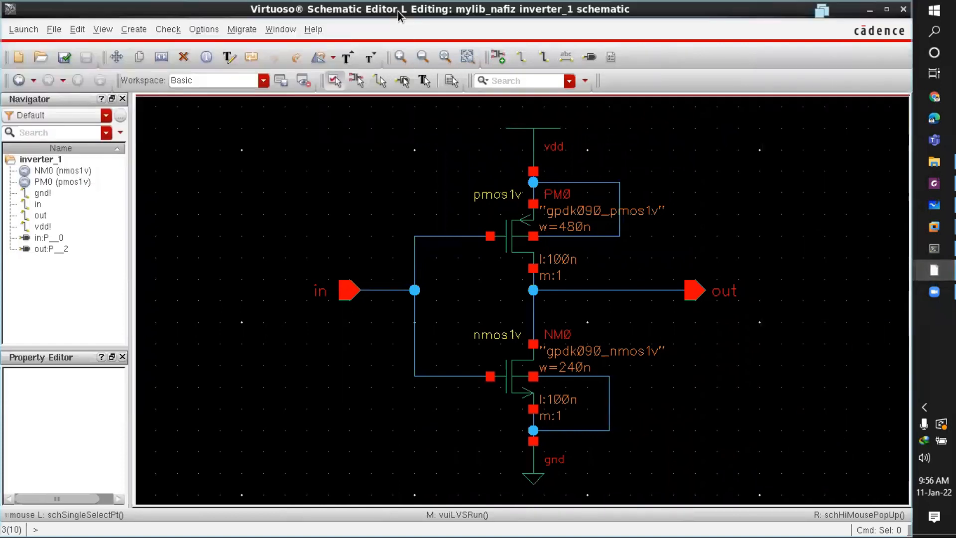
Step: Reopen the Assura run LVS_L2 from the Inverter1_V1 layout and close its Error Layer Window
{"action": "mouse_move", "coordinate": [934, 270]}
{"action": "left_click", "coordinate": [876, 271]}
{"action": "scroll", "coordinate": [647, 226], "scroll_direction": "down", "scroll_amount": 2}
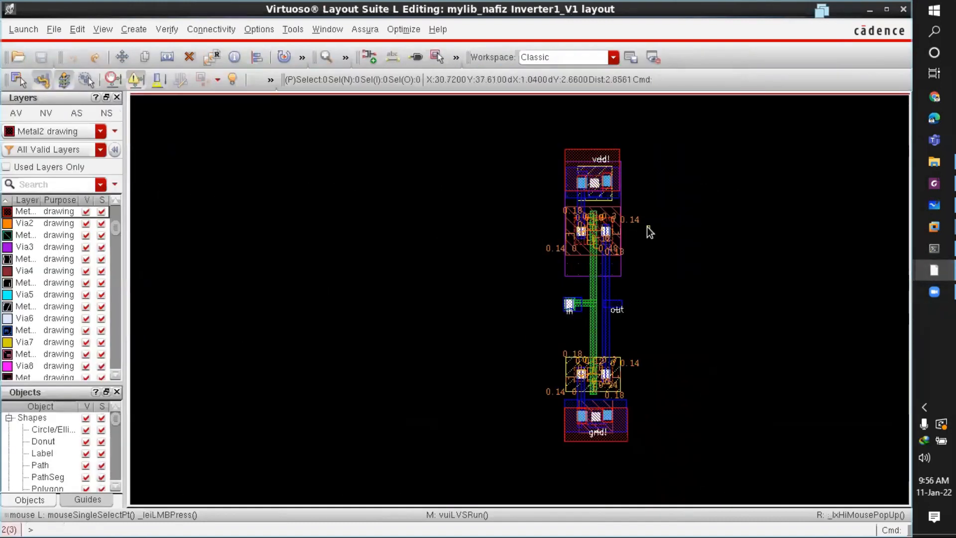
{"action": "left_click", "coordinate": [359, 31]}
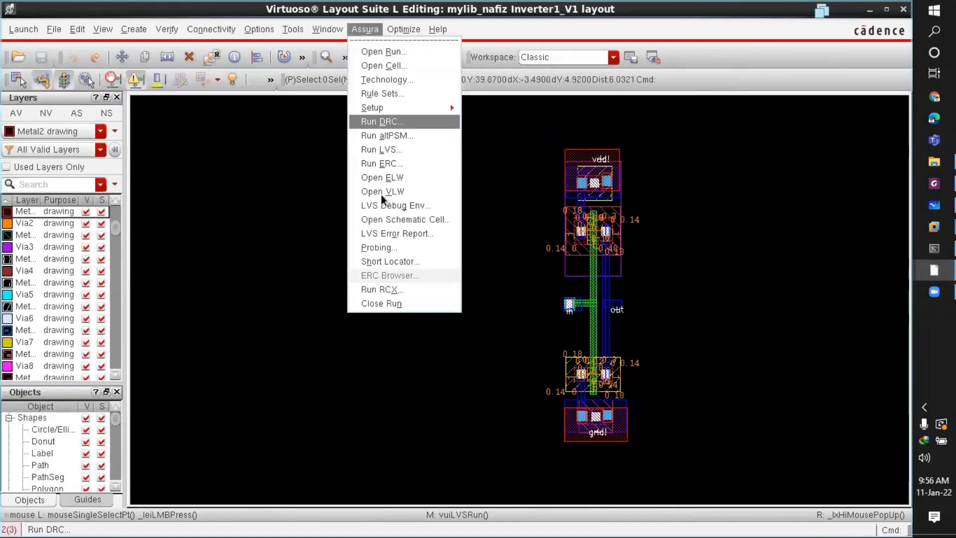
{"action": "left_click", "coordinate": [428, 54]}
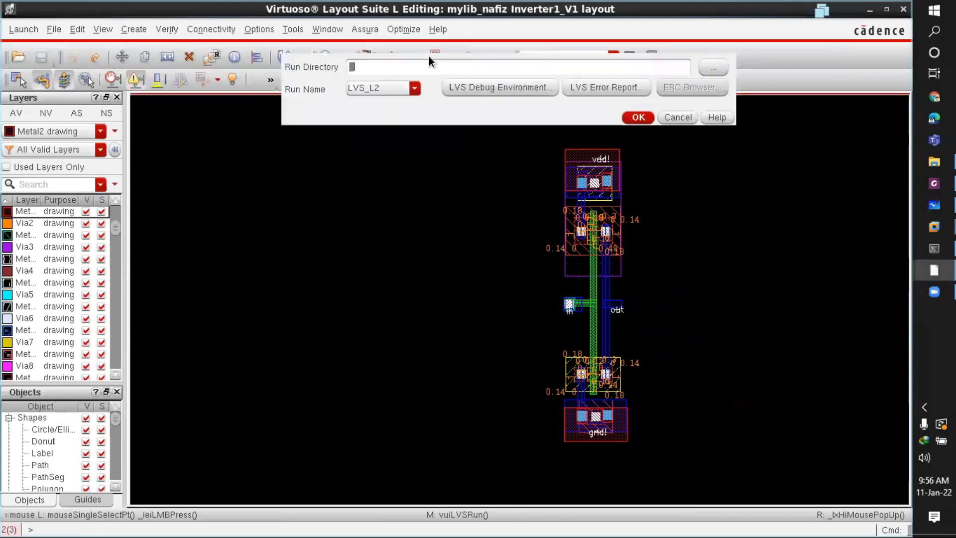
{"action": "left_click", "coordinate": [402, 87]}
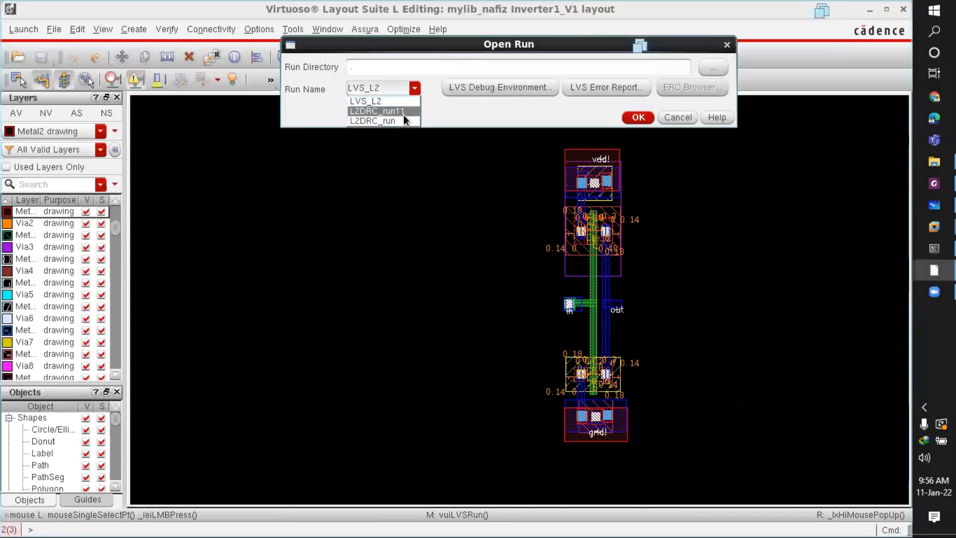
{"action": "left_click", "coordinate": [404, 115]}
{"action": "left_click", "coordinate": [398, 88]}
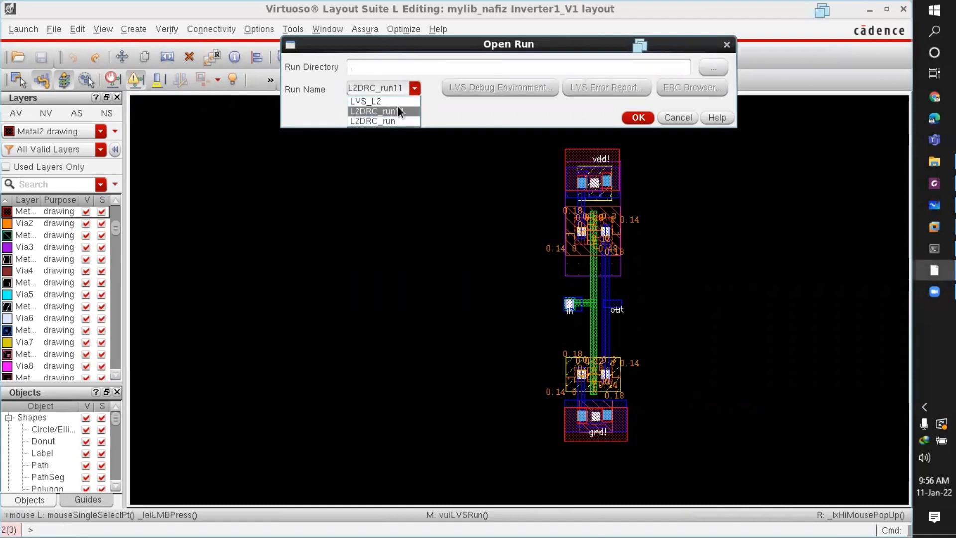
{"action": "left_click", "coordinate": [398, 102]}
{"action": "left_click", "coordinate": [632, 118]}
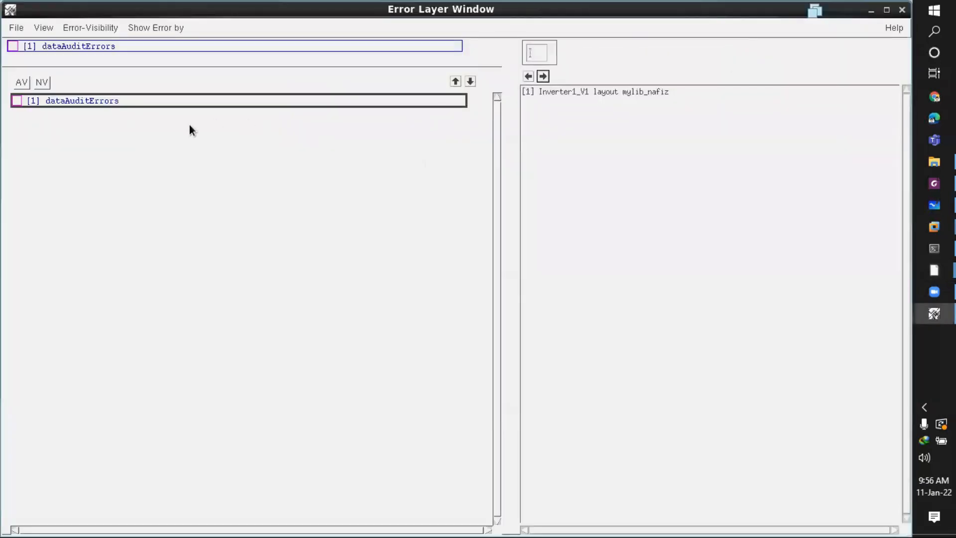
{"action": "left_click", "coordinate": [16, 28]}
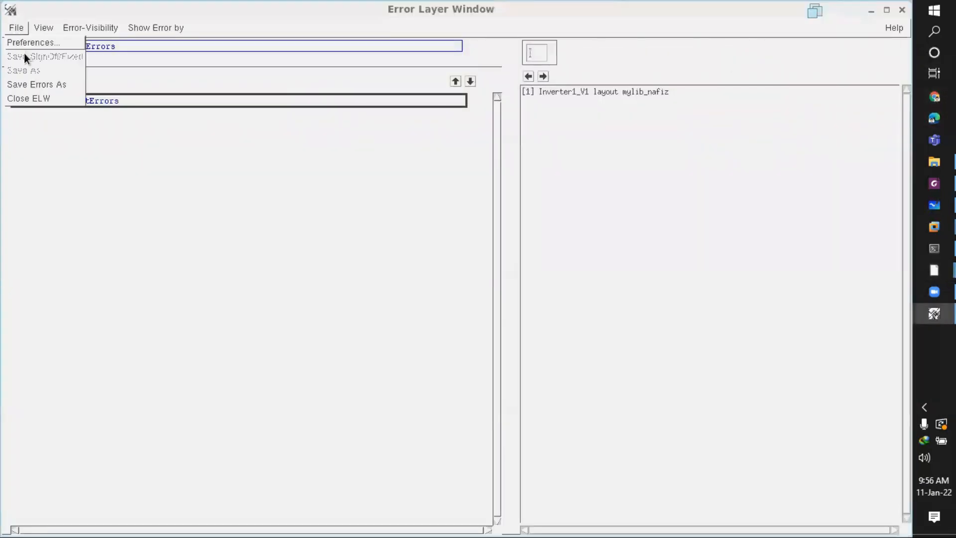
{"action": "left_click", "coordinate": [27, 98]}
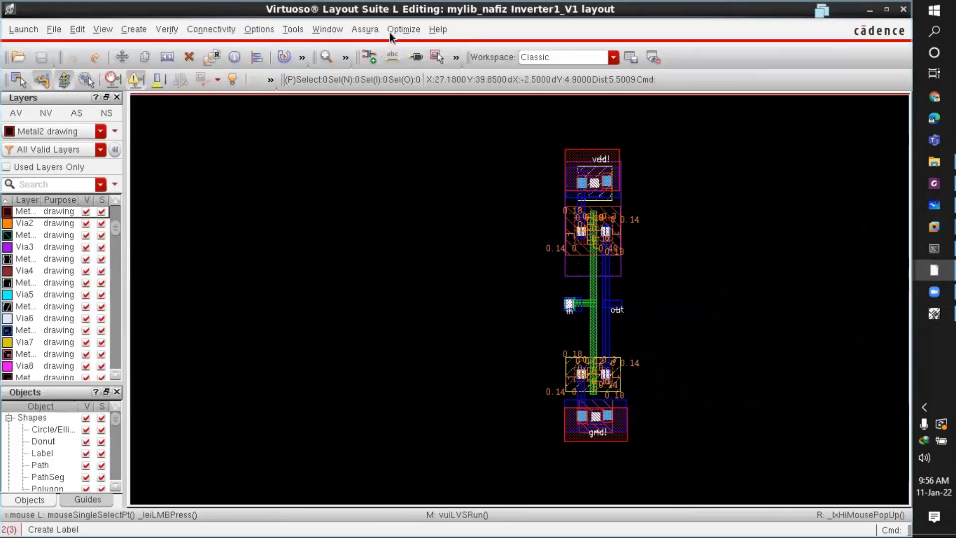
Step: Rerun Assura LVS on the Inverter1_V1 layout as LVS_L2, overwrite the existing data, and dismiss the progress form
{"action": "left_click", "coordinate": [366, 31]}
{"action": "left_click", "coordinate": [396, 152]}
{"action": "left_click_drag", "start_coordinate": [387, 187], "coordinate": [340, 180]}
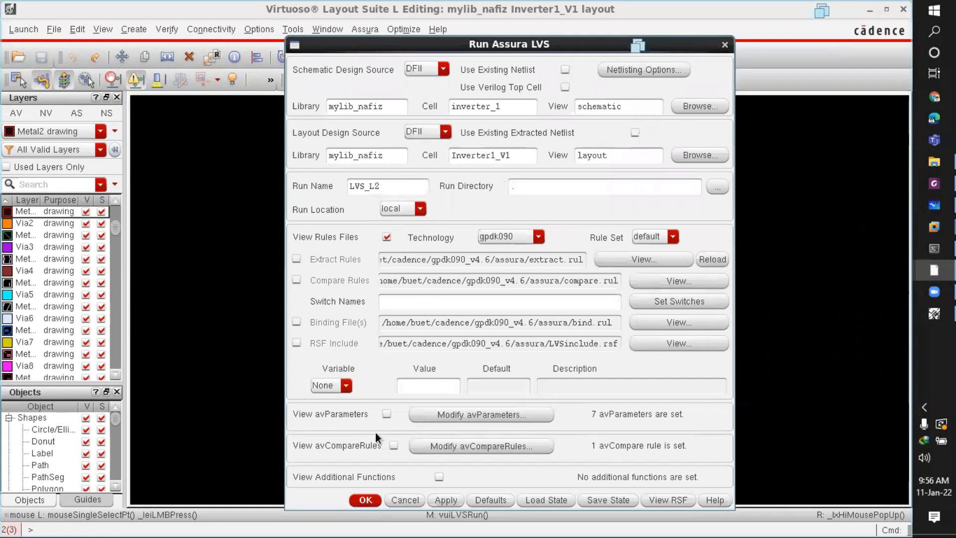
{"action": "key", "text": "Return"}
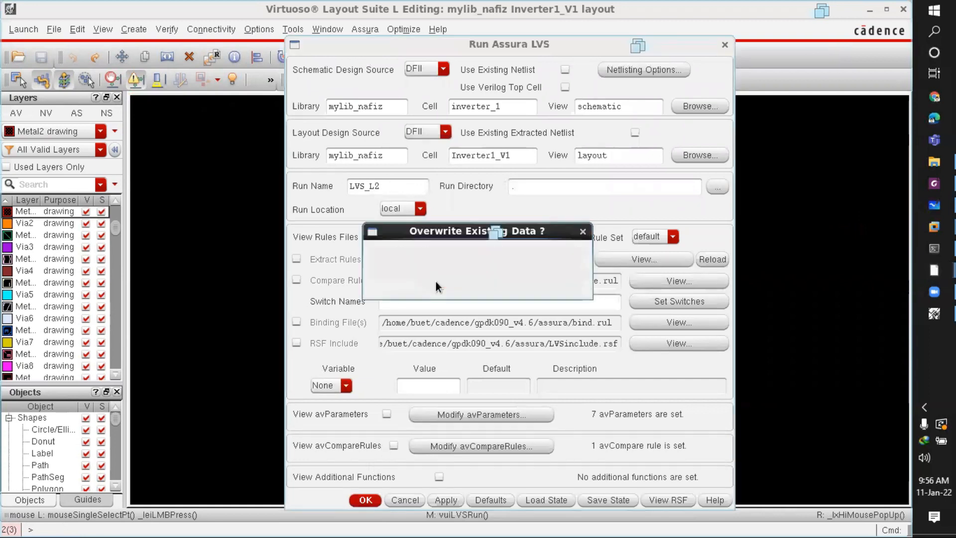
{"action": "left_click", "coordinate": [435, 282]}
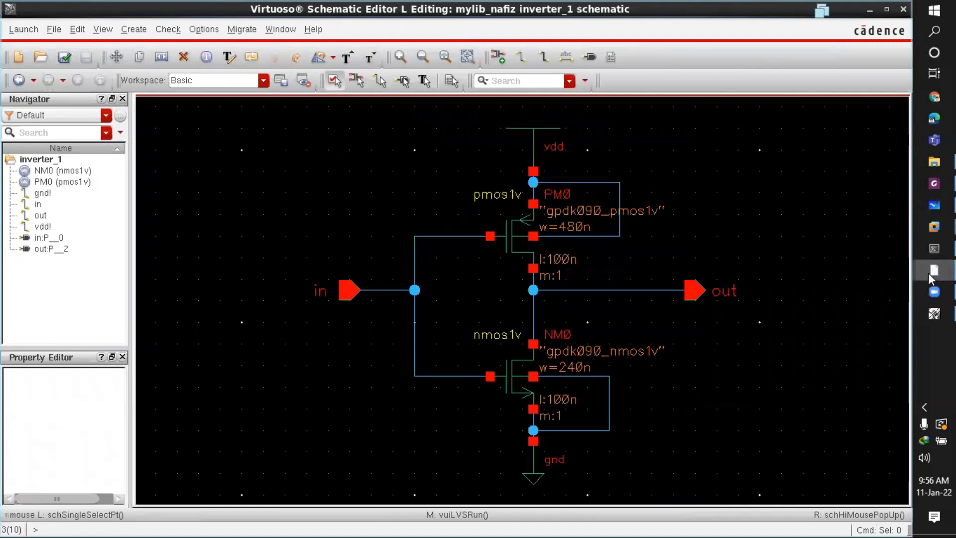
{"action": "mouse_move", "coordinate": [929, 277]}
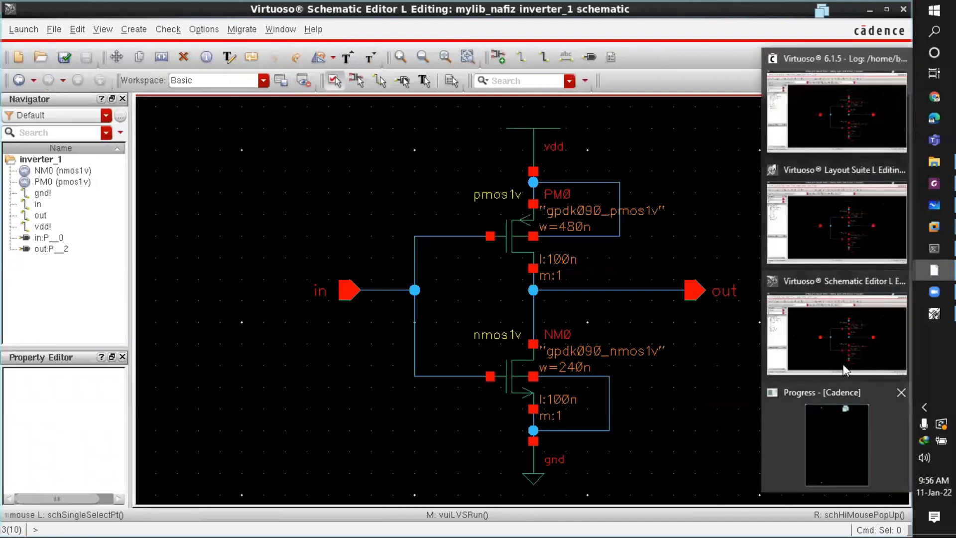
{"action": "left_click", "coordinate": [841, 402]}
{"action": "left_click", "coordinate": [765, 494]}
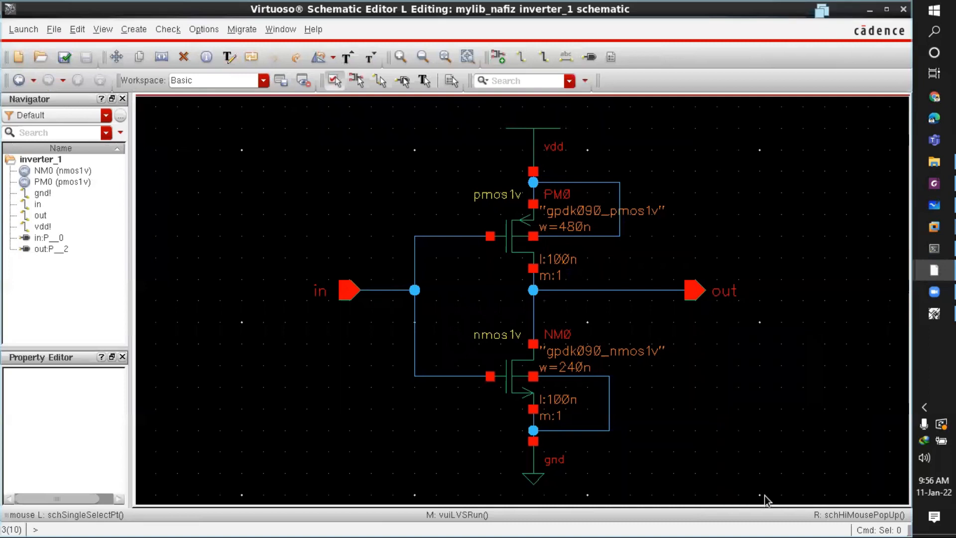
Step: Try to open the Assura run LVS_L2 from the Inverter1_V1 layout
{"action": "mouse_move", "coordinate": [921, 272]}
{"action": "left_click", "coordinate": [893, 268]}
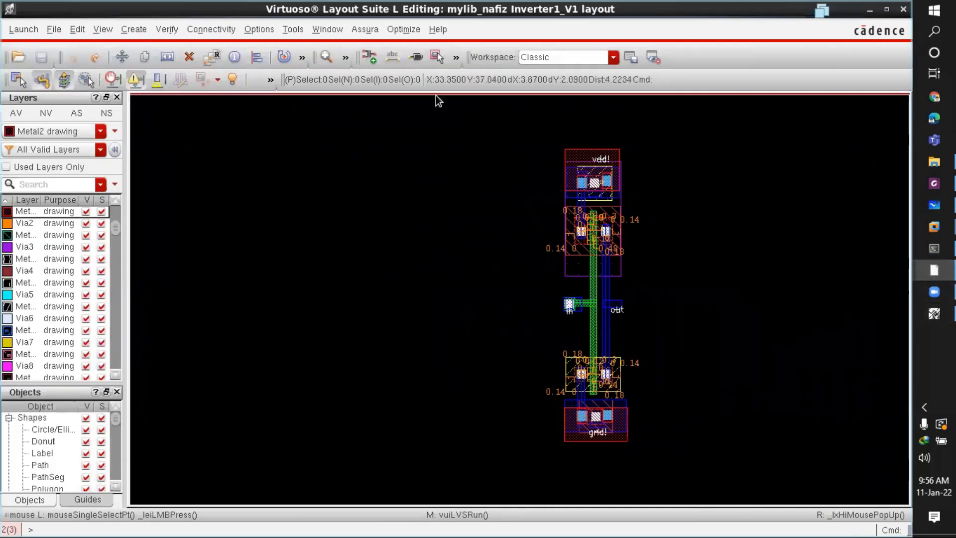
{"action": "left_click", "coordinate": [362, 30]}
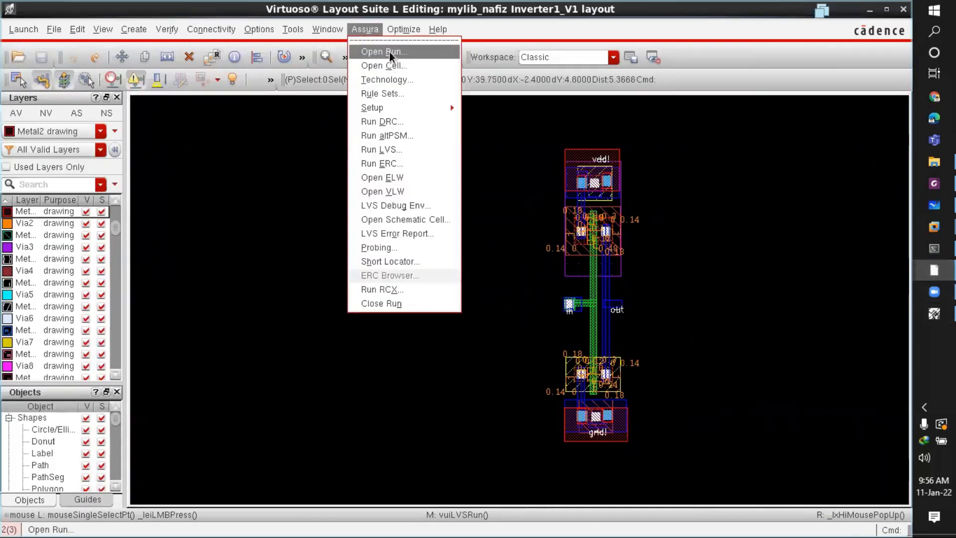
{"action": "left_click", "coordinate": [389, 52]}
{"action": "left_click", "coordinate": [396, 89]}
{"action": "left_click", "coordinate": [396, 90]}
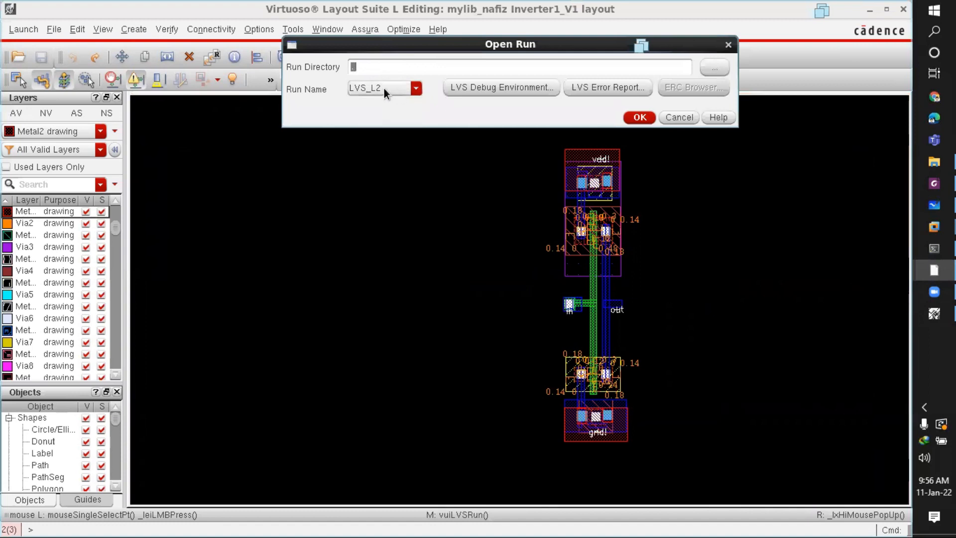
{"action": "key", "text": "Return"}
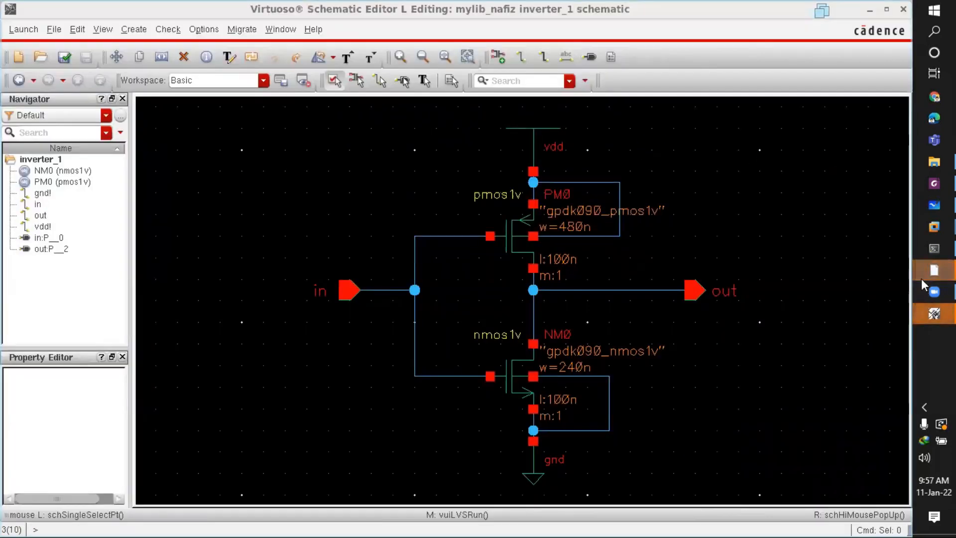
{"action": "mouse_move", "coordinate": [934, 313]}
{"action": "left_click", "coordinate": [828, 326]}
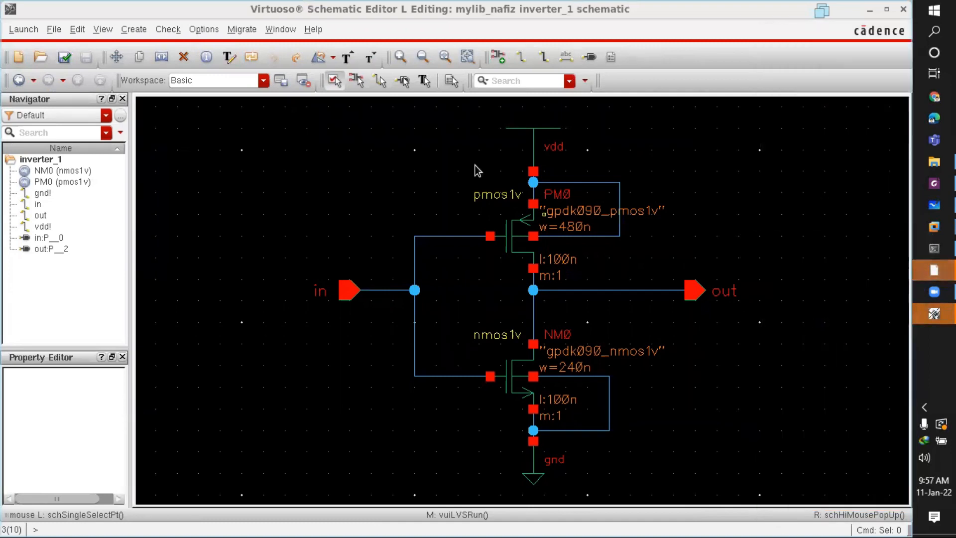
Step: Open the LVS_L2 run again from the Inverter1_V1 layout and close its Error Layer Window
{"action": "mouse_move", "coordinate": [935, 313]}
{"action": "left_click", "coordinate": [841, 279]}
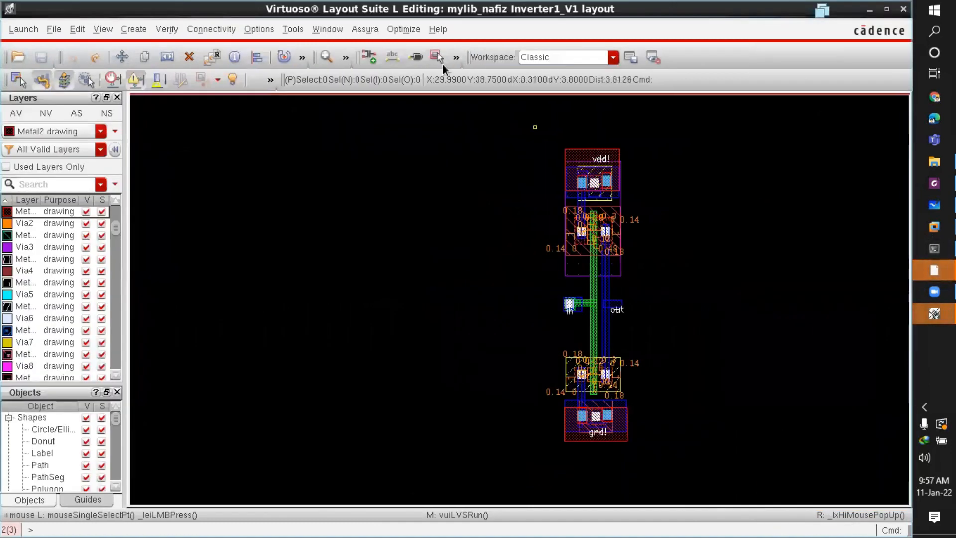
{"action": "left_click", "coordinate": [357, 25]}
{"action": "left_click", "coordinate": [377, 56]}
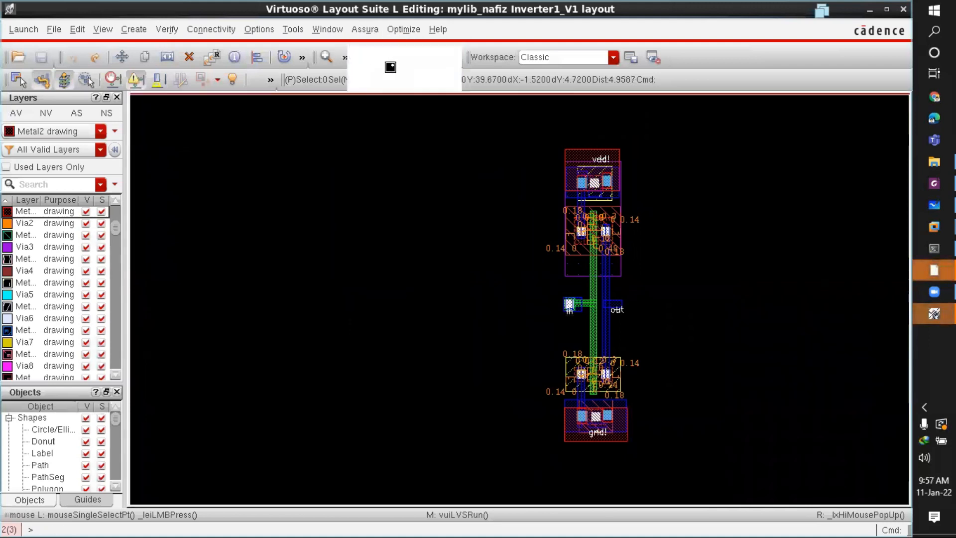
{"action": "left_click", "coordinate": [389, 86]}
{"action": "left_click", "coordinate": [390, 89]}
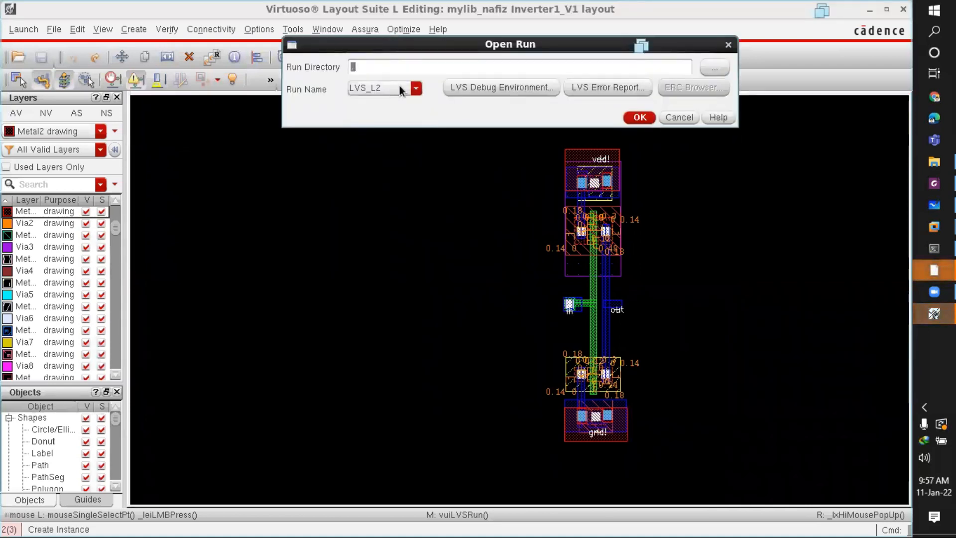
{"action": "left_click", "coordinate": [642, 118]}
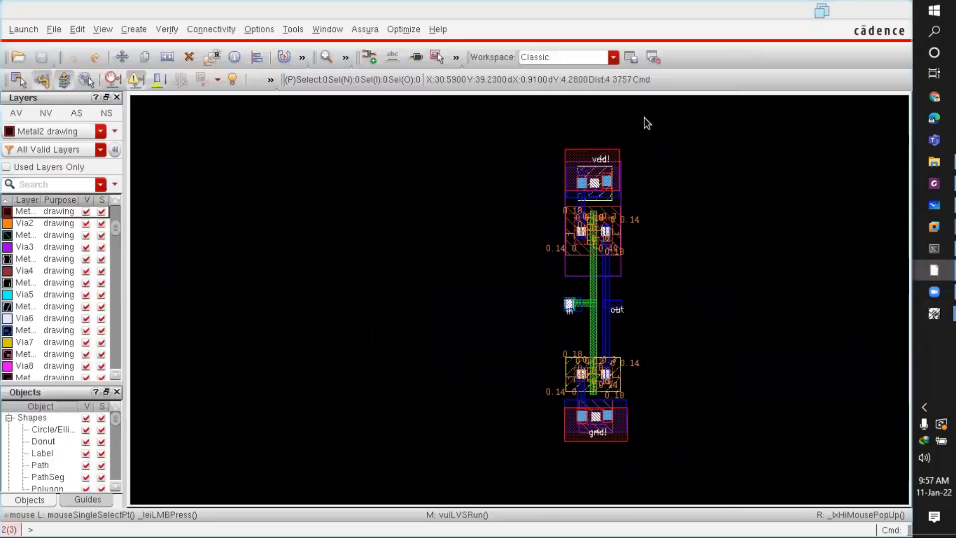
{"action": "mouse_move", "coordinate": [934, 313]}
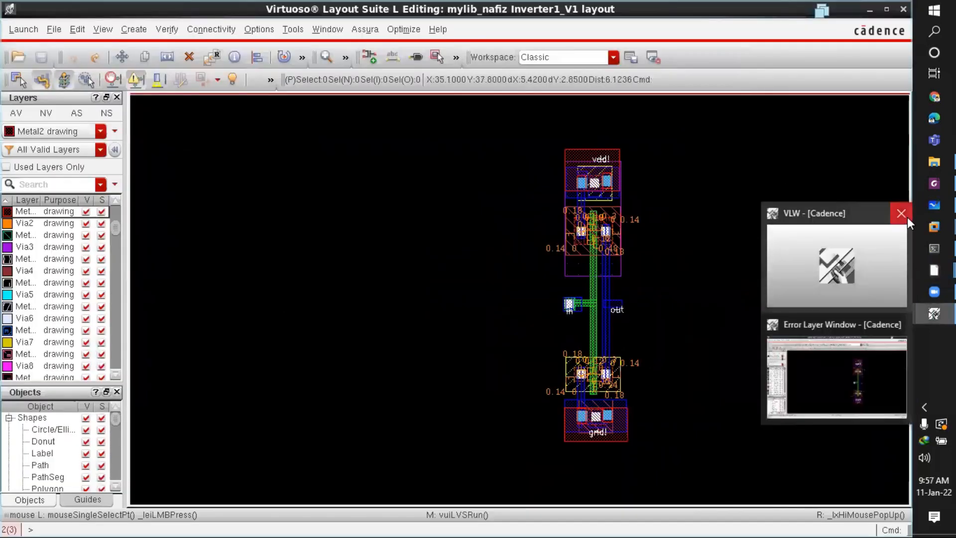
{"action": "left_click", "coordinate": [835, 357]}
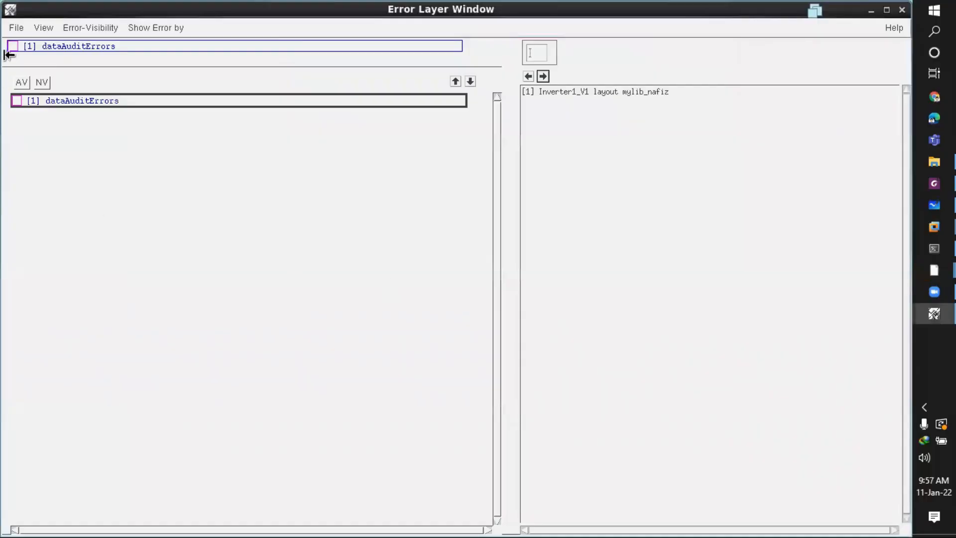
{"action": "left_click", "coordinate": [22, 27]}
{"action": "left_click", "coordinate": [31, 98]}
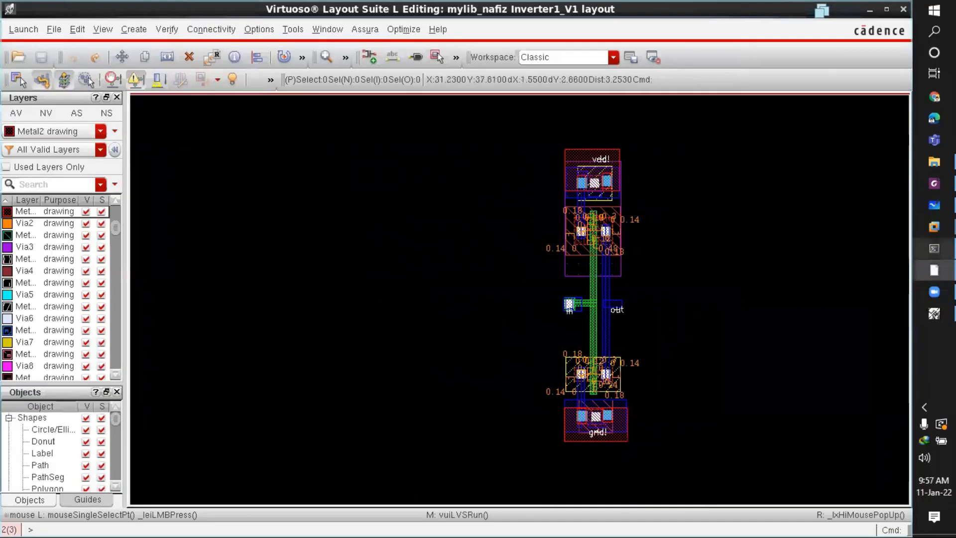
Step: Start an Assura RCX run for the Inverter1_V1 layout with Extracted View as the output
{"action": "mouse_move", "coordinate": [929, 262]}
{"action": "left_click", "coordinate": [846, 352]}
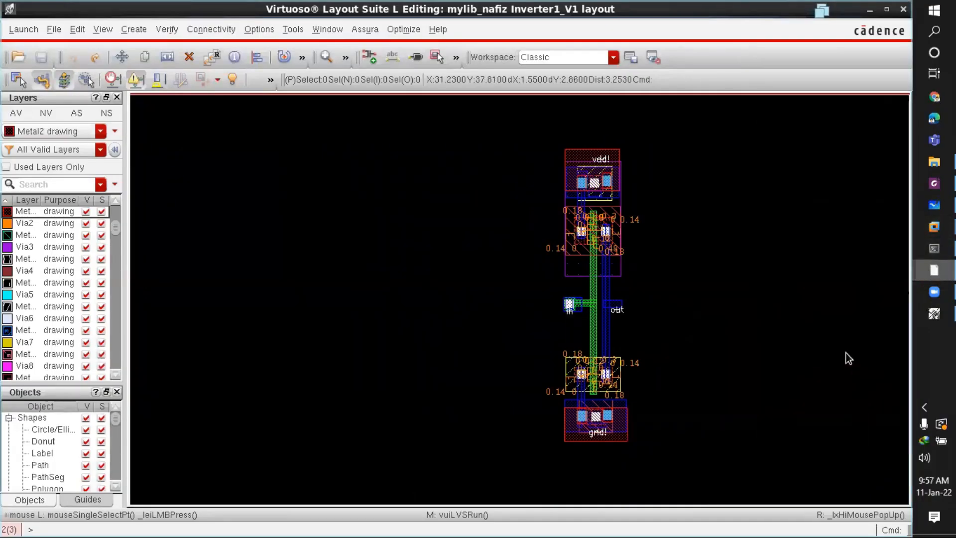
{"action": "mouse_move", "coordinate": [932, 269]}
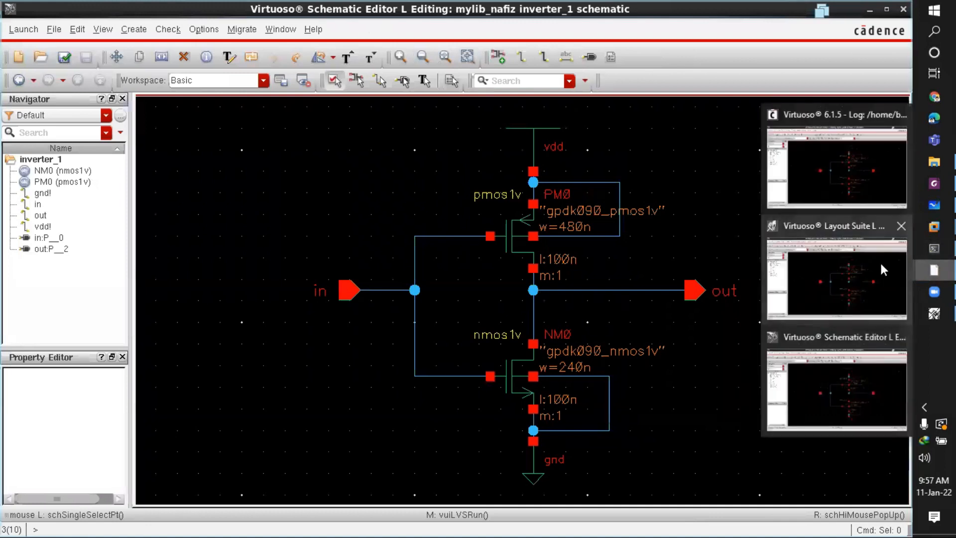
{"action": "left_click", "coordinate": [880, 261]}
{"action": "left_click", "coordinate": [365, 29]}
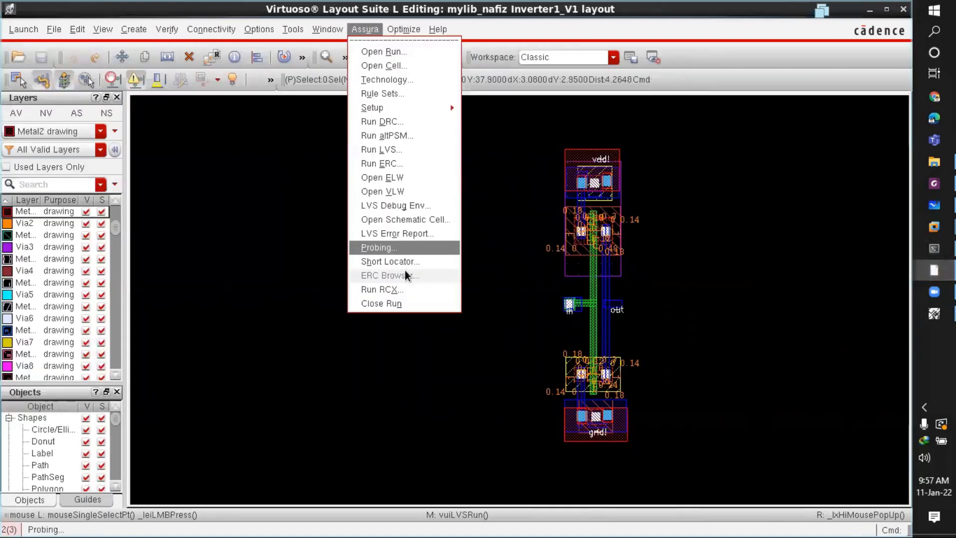
{"action": "left_click", "coordinate": [397, 286]}
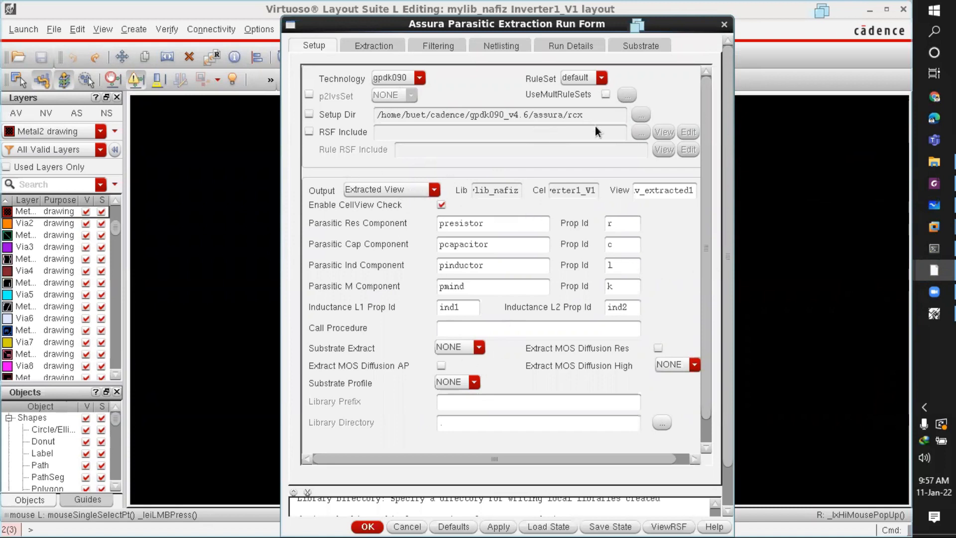
{"action": "left_click", "coordinate": [401, 186]}
{"action": "left_click", "coordinate": [401, 186]}
Step: Choose RC as the extraction type and Decoupled as the cap coupling mode for the parasitic extraction
{"action": "left_click", "coordinate": [384, 47]}
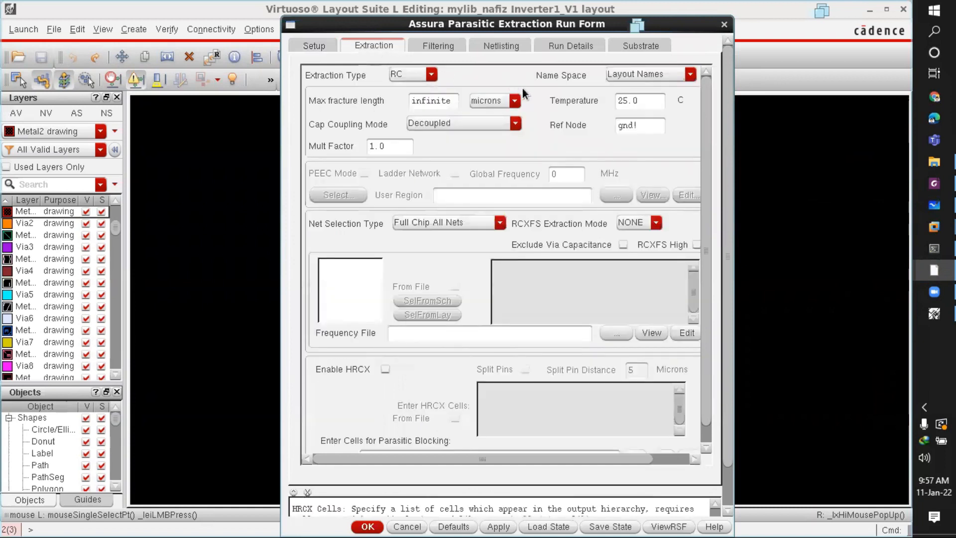
{"action": "left_click", "coordinate": [412, 70]}
{"action": "left_click", "coordinate": [412, 71]}
{"action": "left_click", "coordinate": [455, 122]}
{"action": "left_click", "coordinate": [455, 122]}
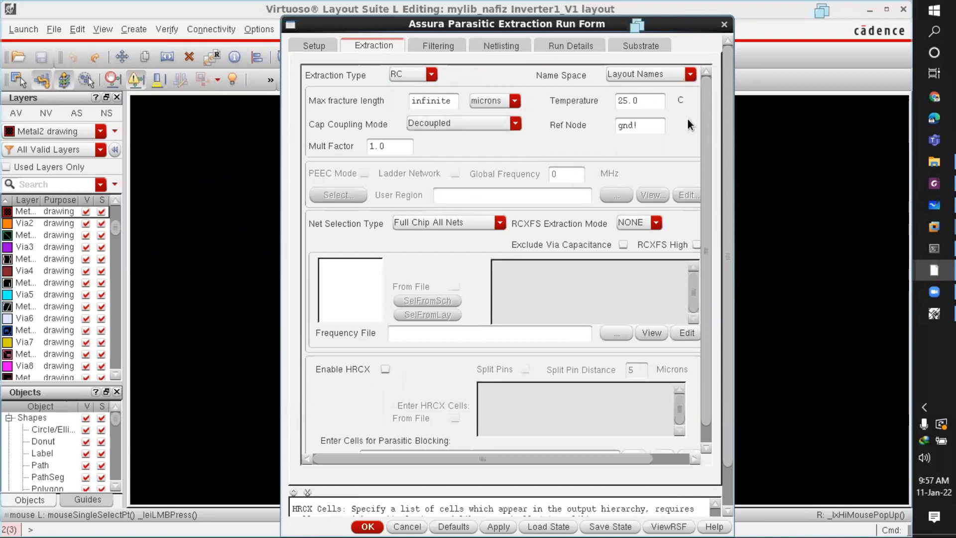
Step: Run the parasitic extraction, overwrite the existing LVS_L2 RCX data, dismiss the progress form, and return to the Inverter1_V1 layout
{"action": "left_click_drag", "start_coordinate": [596, 21], "coordinate": [623, 7]}
{"action": "key", "text": "Return"}
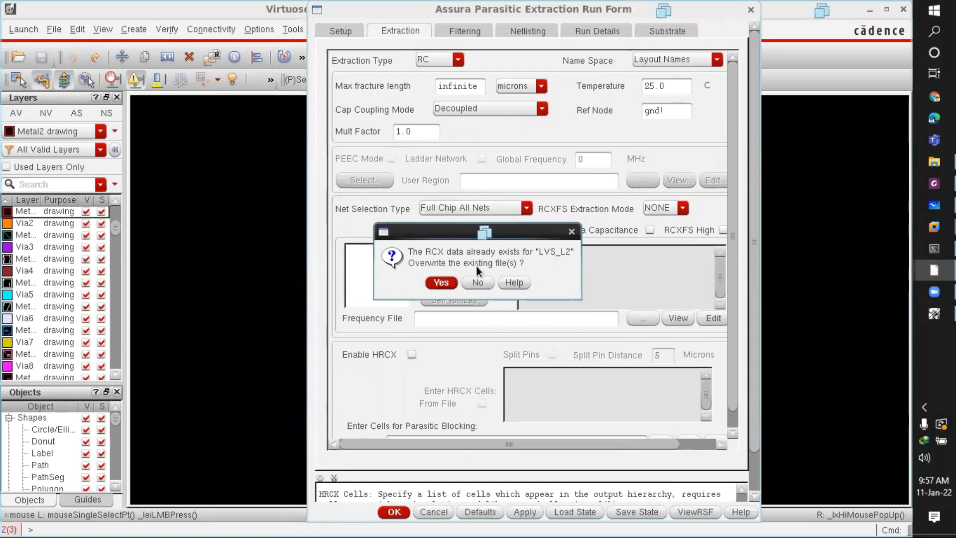
{"action": "left_click", "coordinate": [441, 282]}
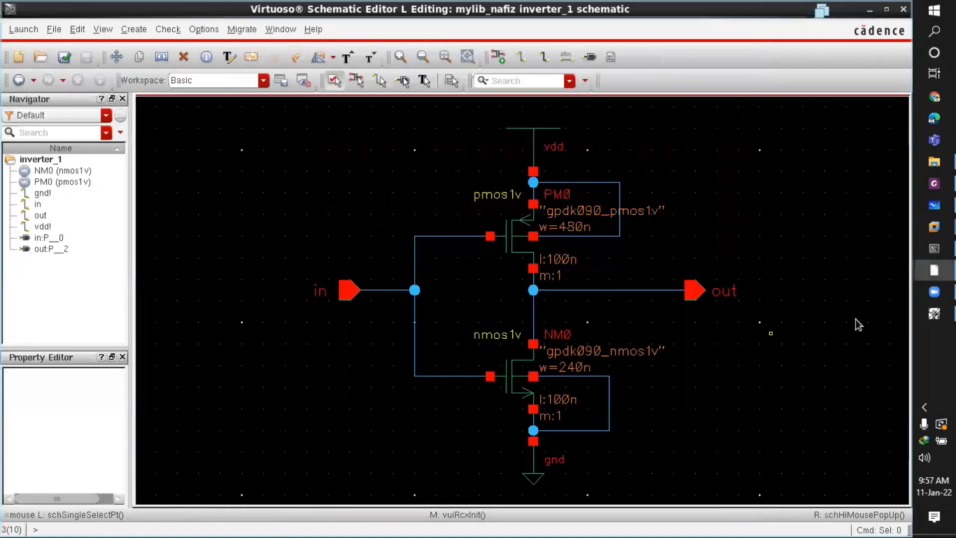
{"action": "mouse_move", "coordinate": [921, 270]}
{"action": "left_click", "coordinate": [863, 421]}
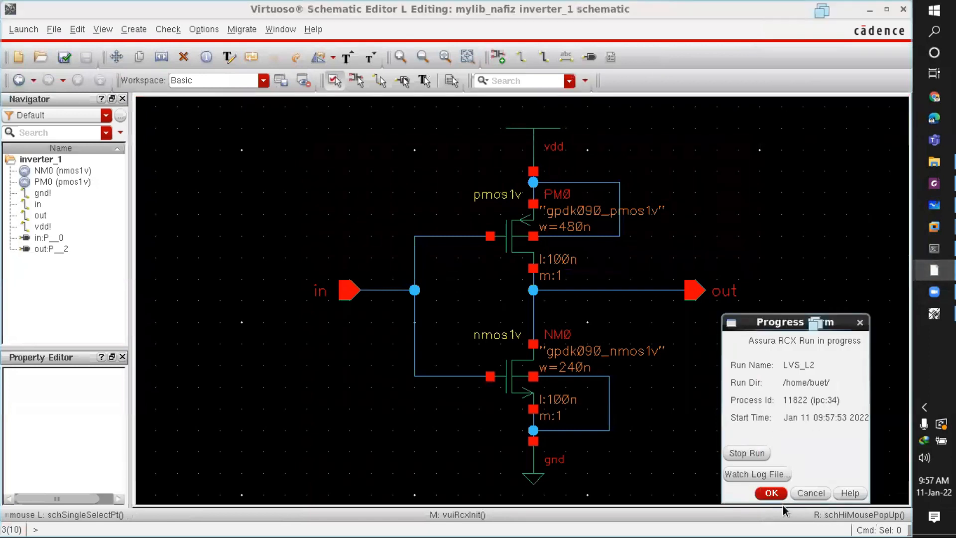
{"action": "left_click", "coordinate": [772, 493]}
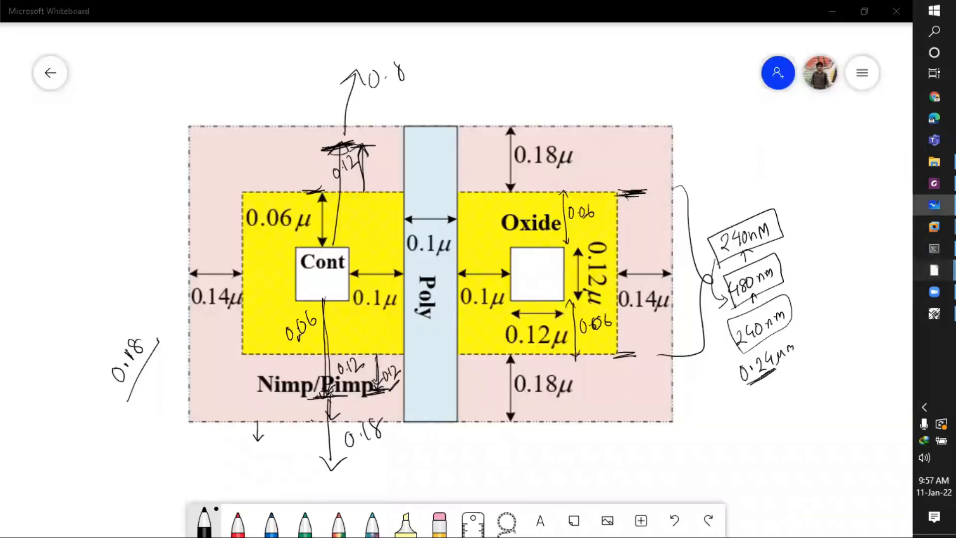
{"action": "mouse_move", "coordinate": [934, 270]}
{"action": "left_click", "coordinate": [856, 422]}
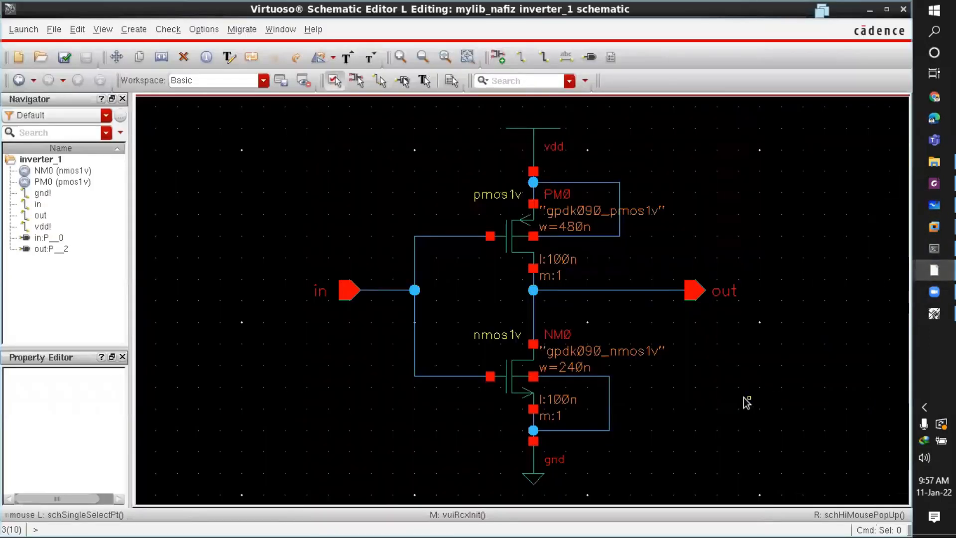
{"action": "left_click", "coordinate": [877, 253]}
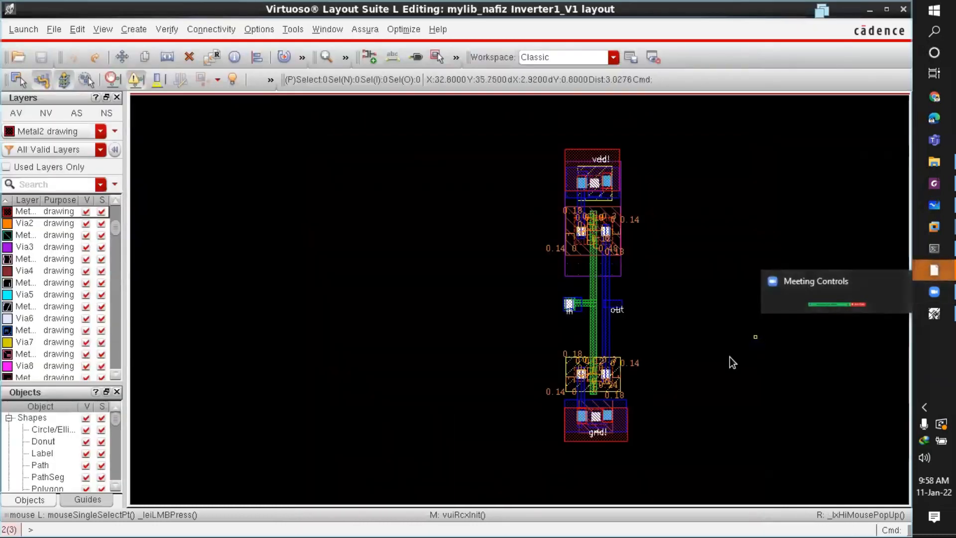
Step: Switch to the EEE 4134 manual in Foxit PhantomPDF and examine its parasitic extraction and av_extracted simulation instructions
{"action": "left_click", "coordinate": [928, 184]}
{"action": "scroll", "coordinate": [866, 126], "scroll_direction": "down", "scroll_amount": 3}
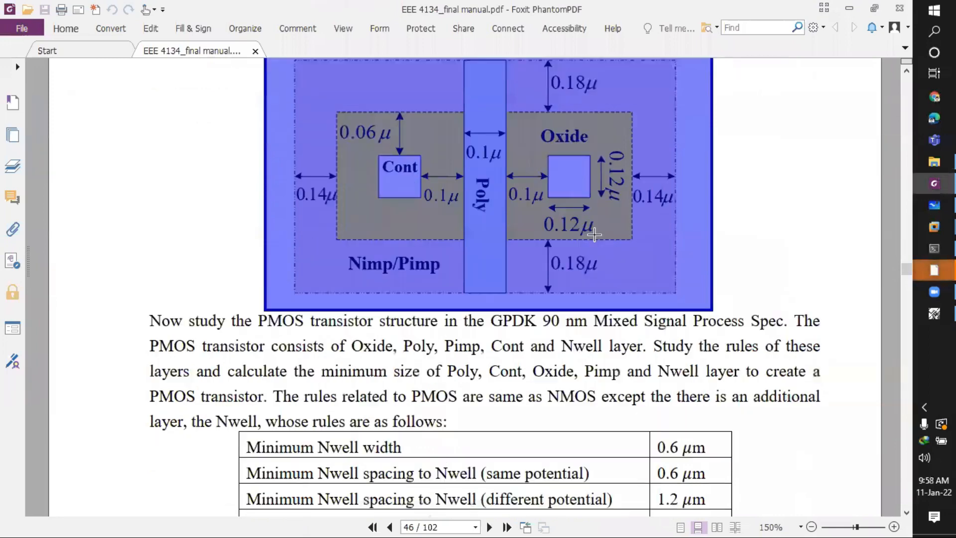
{"action": "left_click_drag", "start_coordinate": [906, 271], "coordinate": [898, 388]}
{"action": "scroll", "coordinate": [796, 344], "scroll_direction": "up", "scroll_amount": 6}
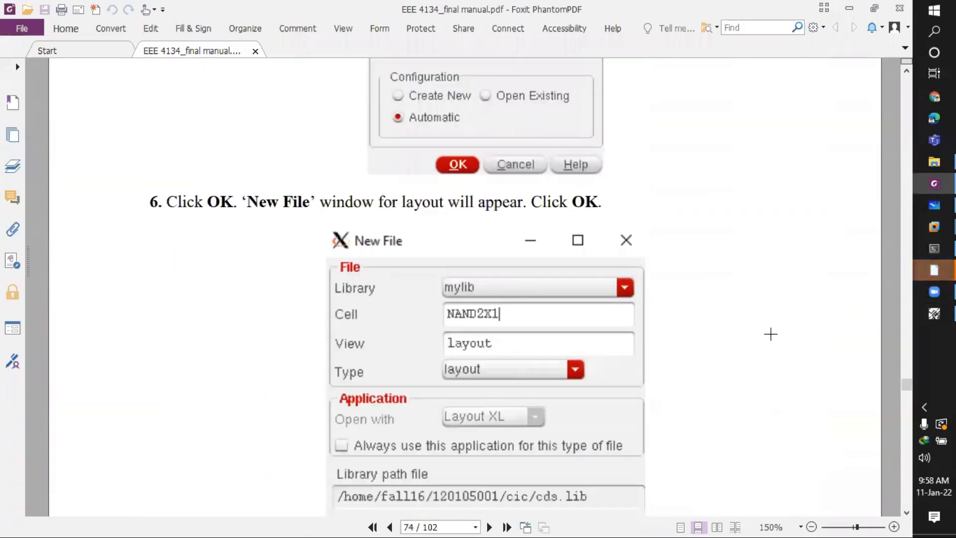
{"action": "scroll", "coordinate": [770, 345], "scroll_direction": "down", "scroll_amount": 2, "text": "ctrl"}
{"action": "scroll", "coordinate": [770, 345], "scroll_direction": "up", "scroll_amount": 15}
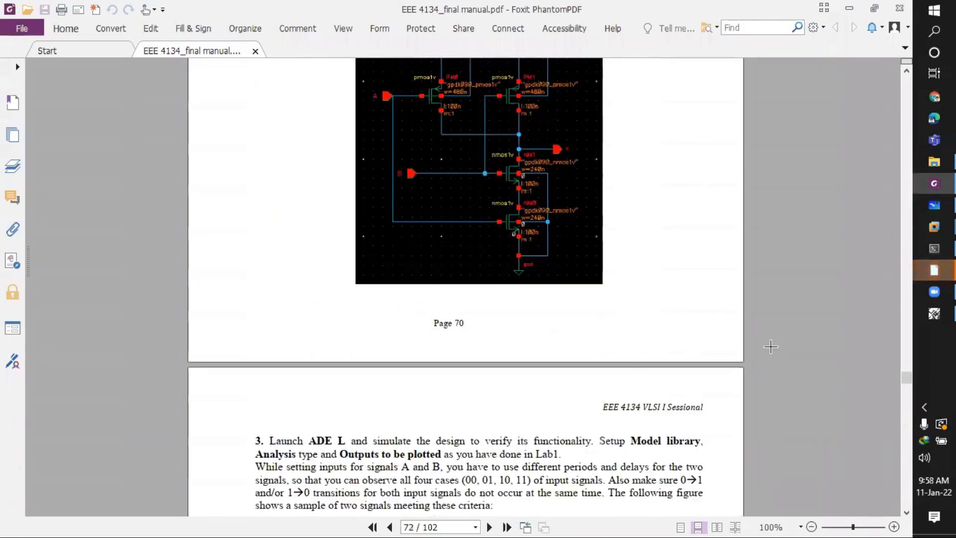
{"action": "scroll", "coordinate": [770, 346], "scroll_direction": "up", "scroll_amount": 10}
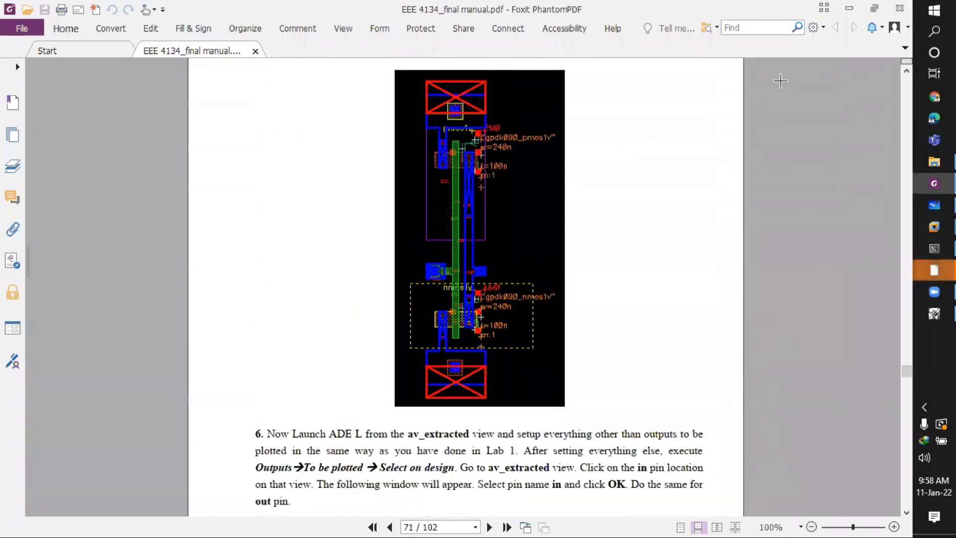
{"action": "scroll", "coordinate": [626, 331], "scroll_direction": "up", "scroll_amount": 5}
{"action": "scroll", "coordinate": [606, 274], "scroll_direction": "down", "scroll_amount": 1, "text": "ctrl"}
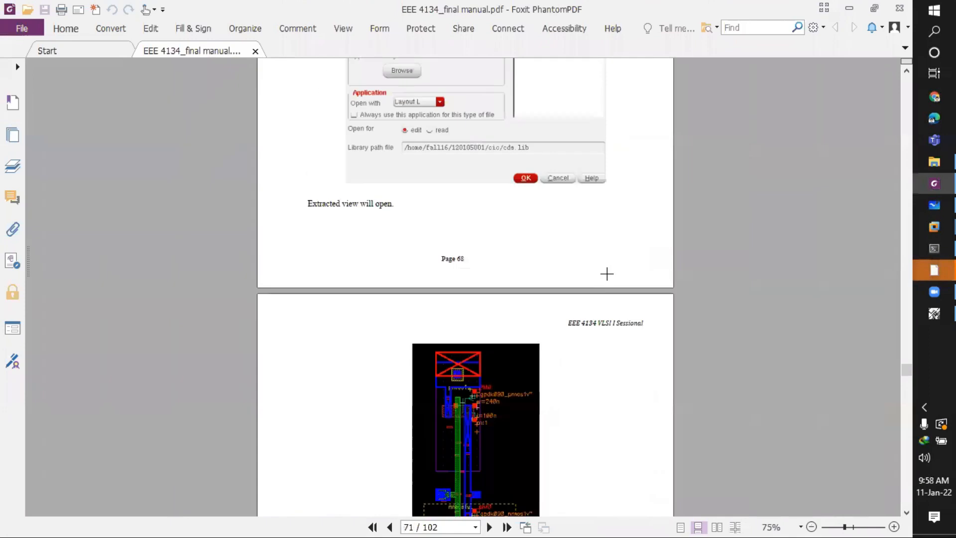
{"action": "scroll", "coordinate": [606, 274], "scroll_direction": "up", "scroll_amount": 12}
{"action": "scroll", "coordinate": [607, 274], "scroll_direction": "up", "scroll_amount": 5}
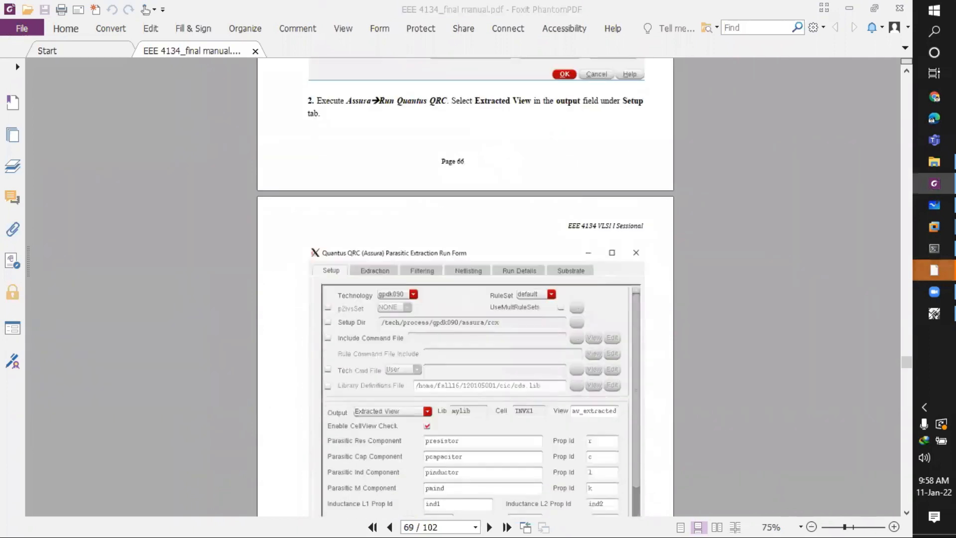
Step: Return to Virtuoso, dismiss the Assura RCX run completion message, and bring the Inverter1_V1 layout to the front
{"action": "mouse_move", "coordinate": [934, 313]}
{"action": "left_click", "coordinate": [847, 348]}
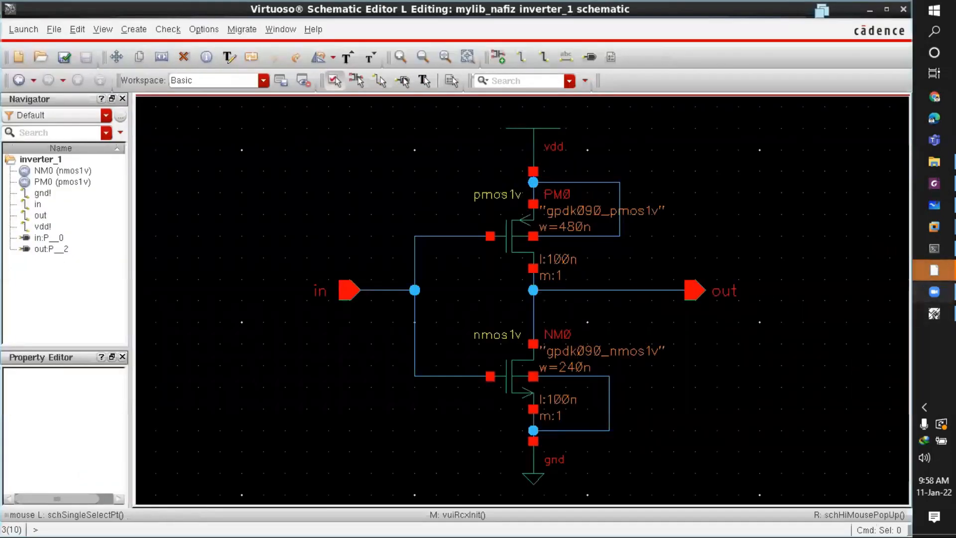
{"action": "mouse_move", "coordinate": [934, 269]}
{"action": "left_click", "coordinate": [860, 429]}
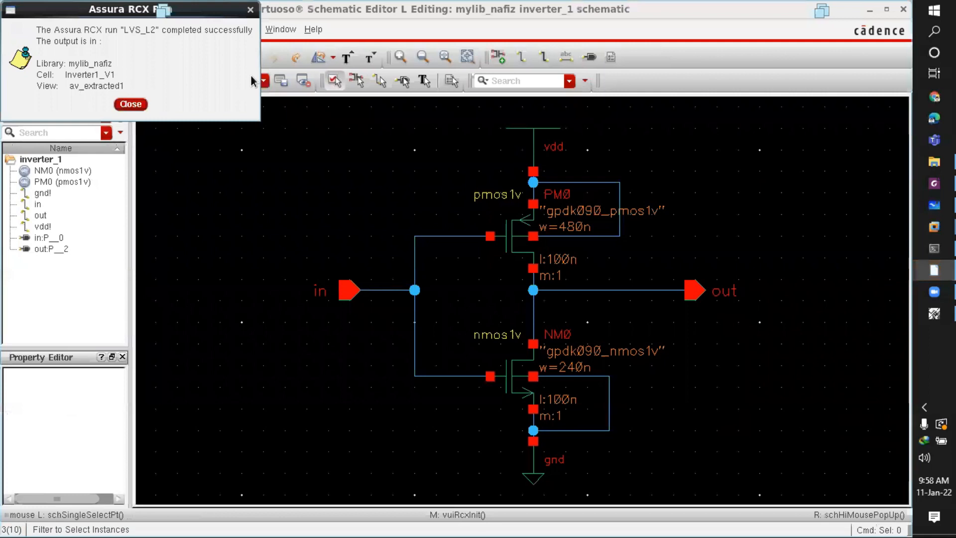
{"action": "left_click", "coordinate": [136, 106]}
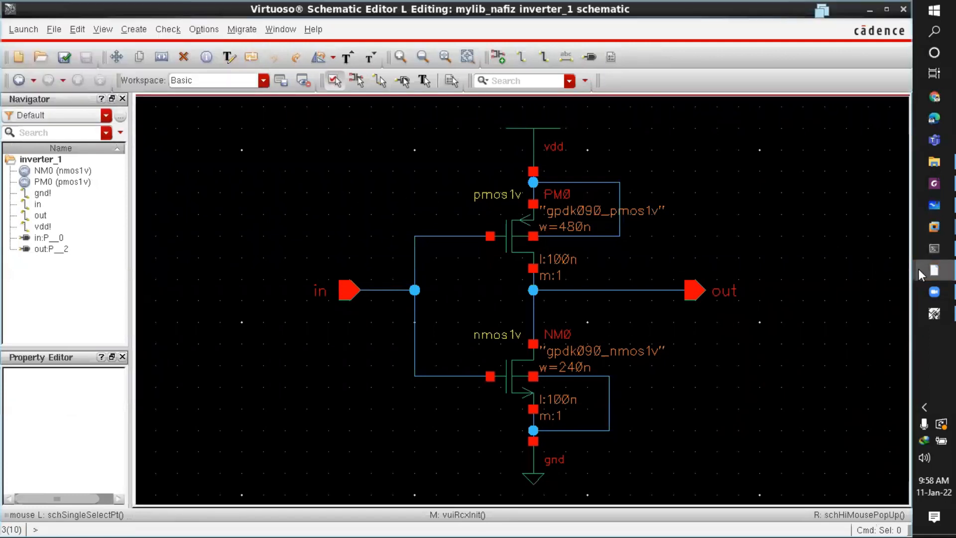
{"action": "mouse_move", "coordinate": [920, 269]}
{"action": "left_click", "coordinate": [873, 269]}
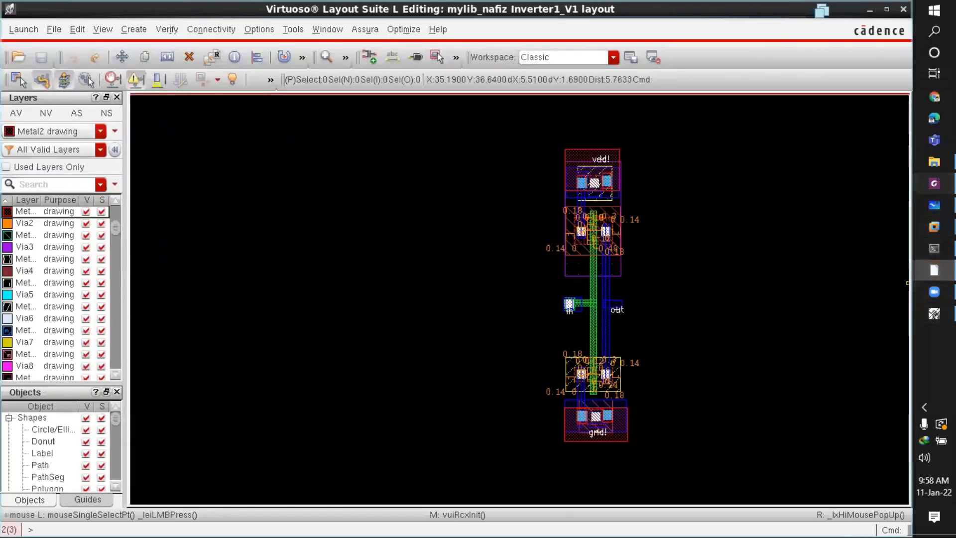
Step: Switch to the manual in Foxit PhantomPDF, examine steps 4 and 5 on opening the extracted view, and return to the Inverter1_V1 layout
{"action": "left_click", "coordinate": [934, 183]}
{"action": "scroll", "coordinate": [684, 231], "scroll_direction": "down", "scroll_amount": 5}
{"action": "scroll", "coordinate": [684, 231], "scroll_direction": "down", "scroll_amount": 10}
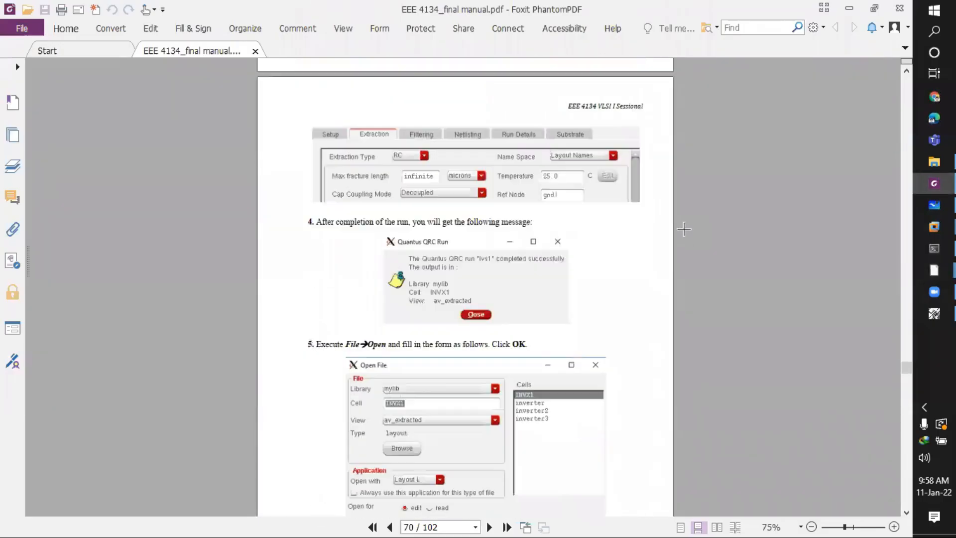
{"action": "scroll", "coordinate": [486, 249], "scroll_direction": "up", "scroll_amount": 3, "text": "ctrl"}
{"action": "scroll", "coordinate": [486, 249], "scroll_direction": "down", "scroll_amount": 4, "text": "ctrl"}
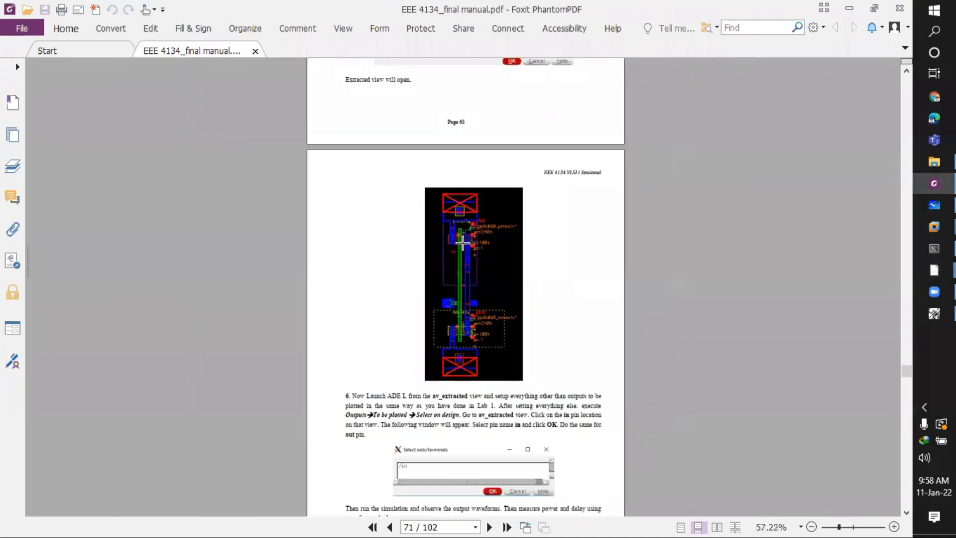
{"action": "scroll", "coordinate": [486, 257], "scroll_direction": "up", "scroll_amount": 5}
{"action": "scroll", "coordinate": [523, 239], "scroll_direction": "up", "scroll_amount": 2, "text": "ctrl"}
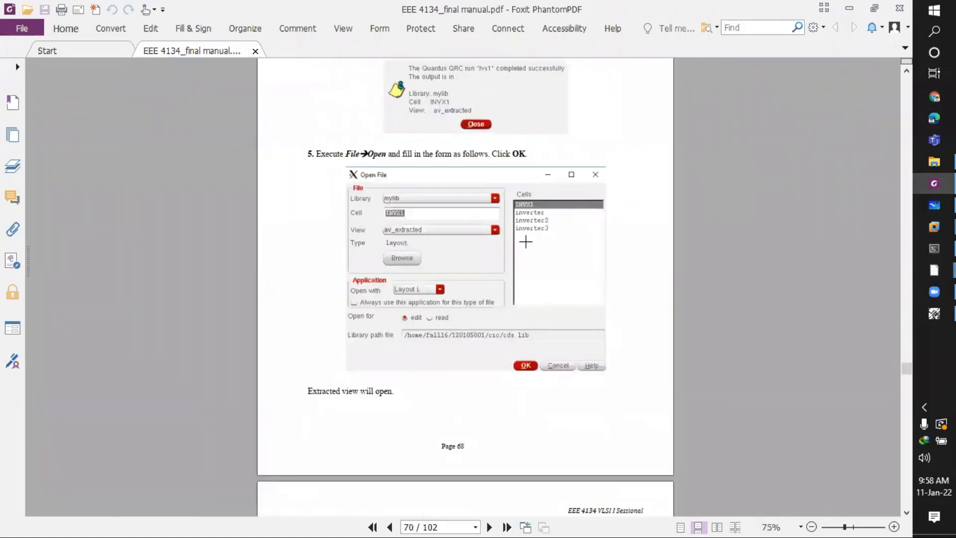
{"action": "scroll", "coordinate": [523, 247], "scroll_direction": "down", "scroll_amount": 1, "text": "ctrl"}
{"action": "mouse_move", "coordinate": [923, 264]}
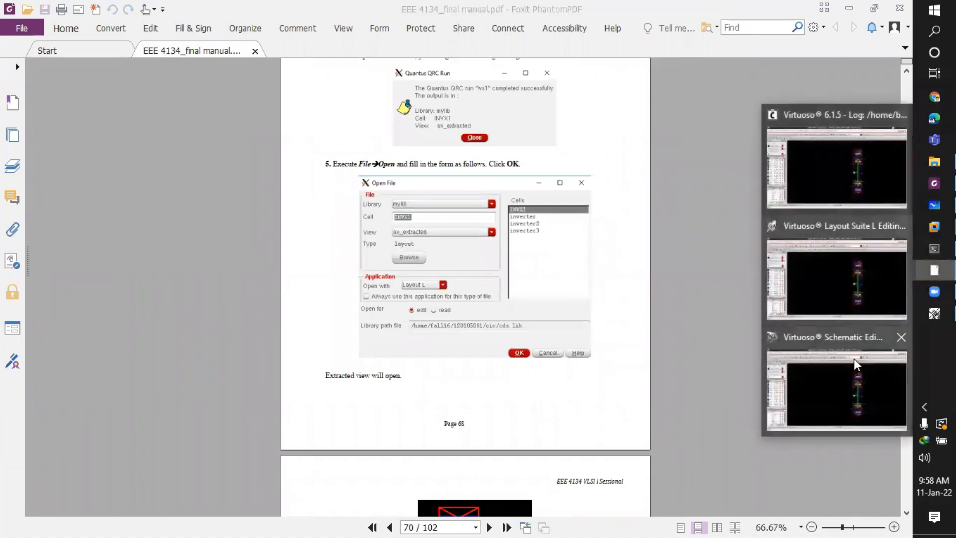
{"action": "left_click", "coordinate": [854, 357]}
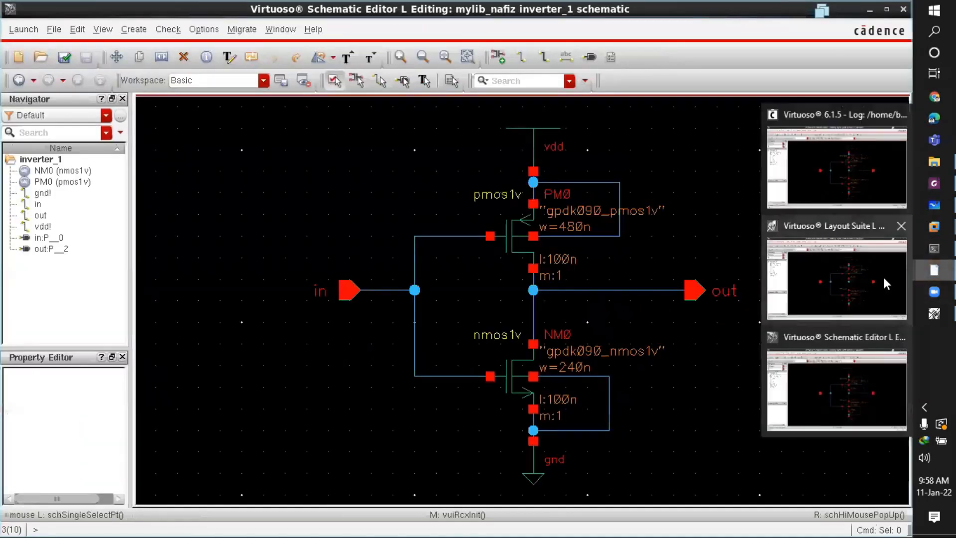
{"action": "left_click", "coordinate": [883, 277]}
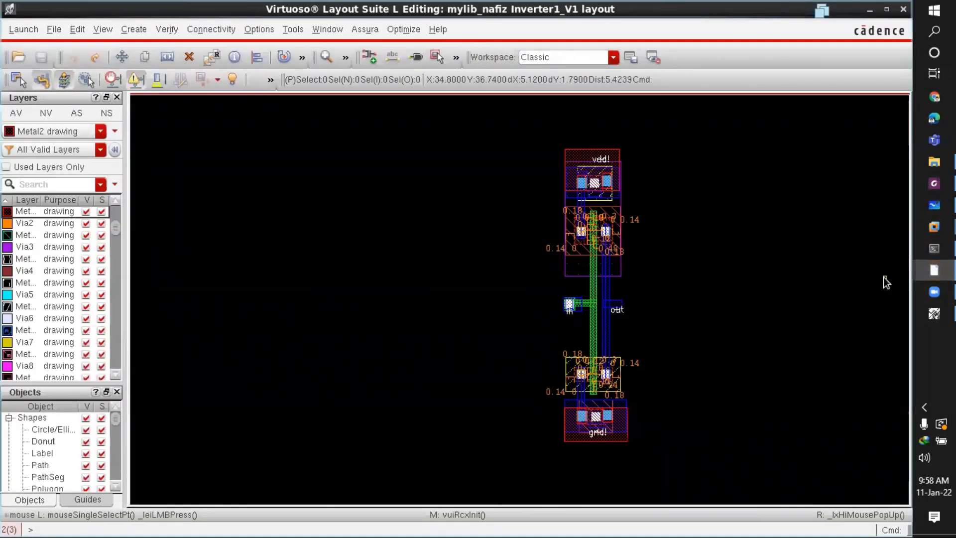
Step: Switch to the manual and read step 6 on simulating the av_extracted view with ADE L and selecting the in and out pins
{"action": "left_click", "coordinate": [935, 183]}
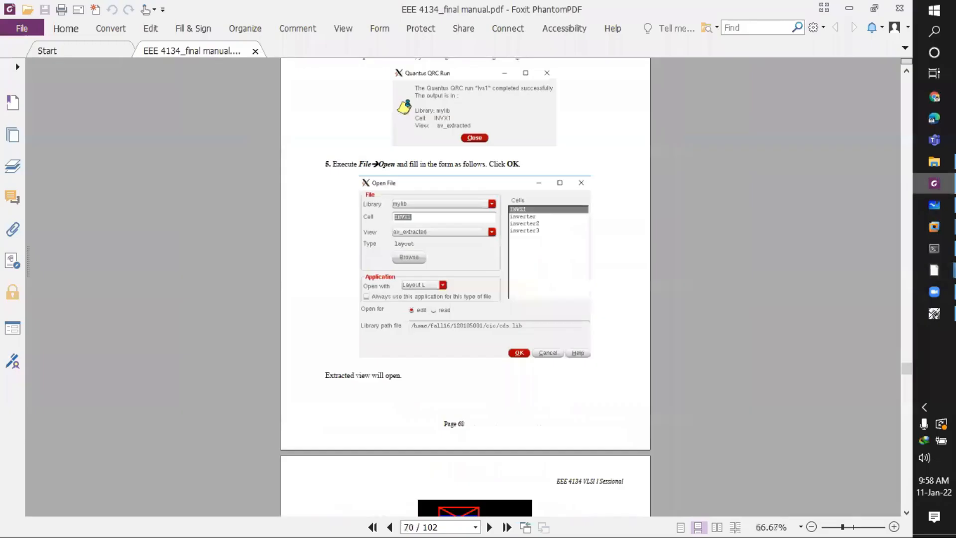
{"action": "scroll", "coordinate": [536, 271], "scroll_direction": "down", "scroll_amount": 10}
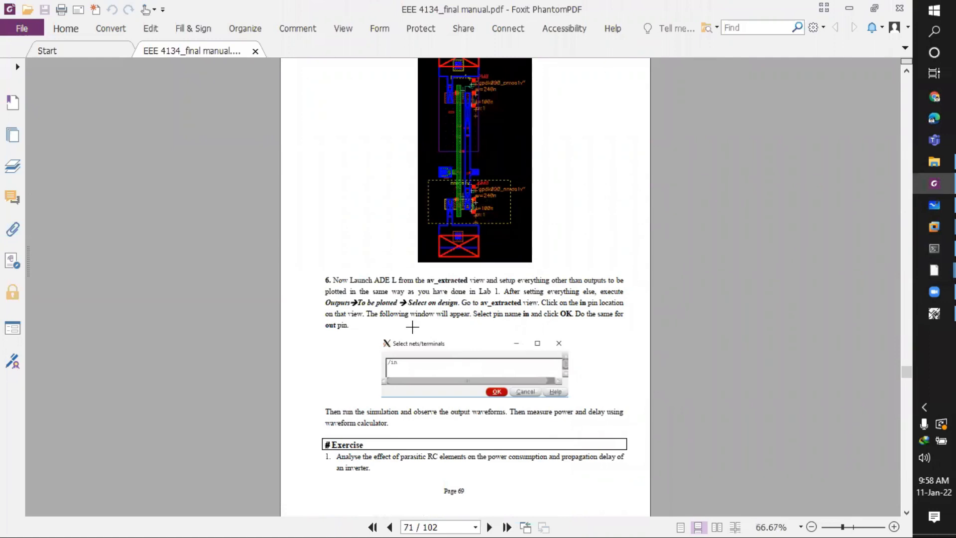
{"action": "scroll", "coordinate": [412, 327], "scroll_direction": "down", "scroll_amount": 3}
{"action": "scroll", "coordinate": [541, 346], "scroll_direction": "down", "scroll_amount": 1, "text": "ctrl"}
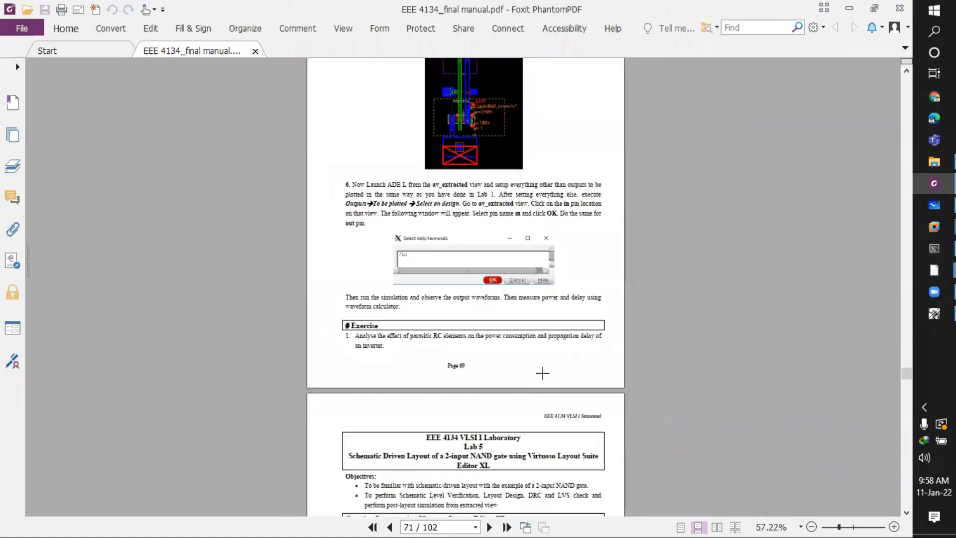
{"action": "scroll", "coordinate": [542, 374], "scroll_direction": "up", "scroll_amount": 3}
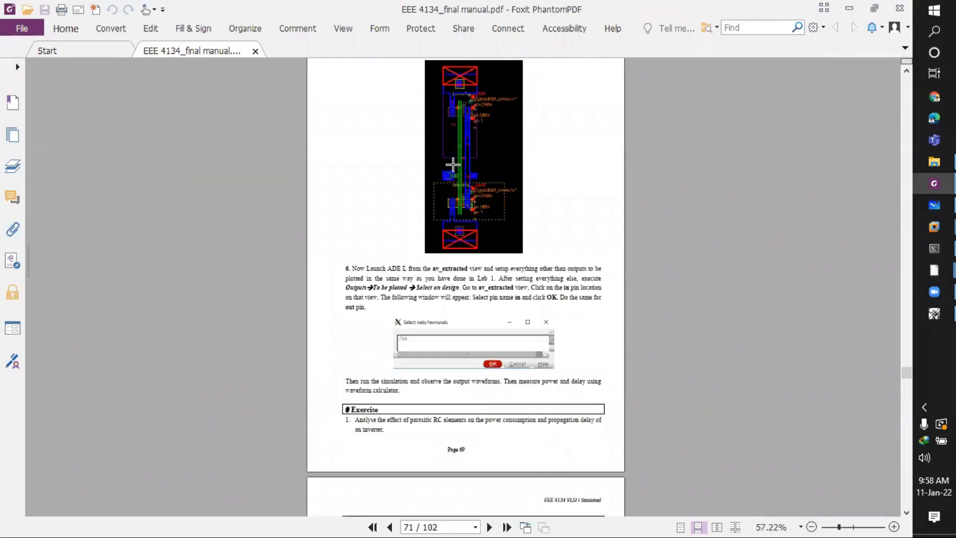
{"action": "scroll", "coordinate": [464, 214], "scroll_direction": "up", "scroll_amount": 1, "text": "ctrl"}
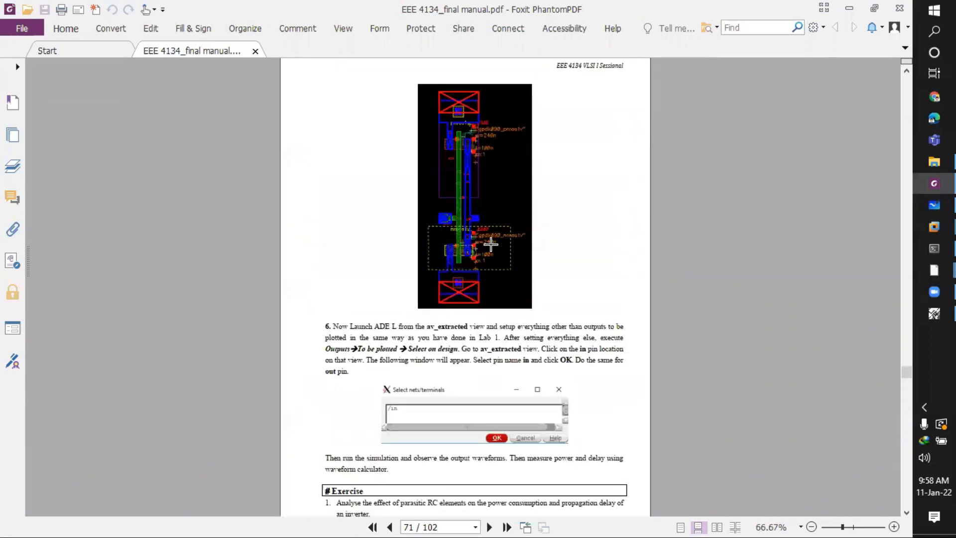
{"action": "scroll", "coordinate": [503, 242], "scroll_direction": "up", "scroll_amount": 1, "text": "ctrl"}
Step: Reopen the Assura RCX run form from the Inverter1_V1 layout and show its Setup options with Extracted View as output
{"action": "left_click", "coordinate": [935, 269]}
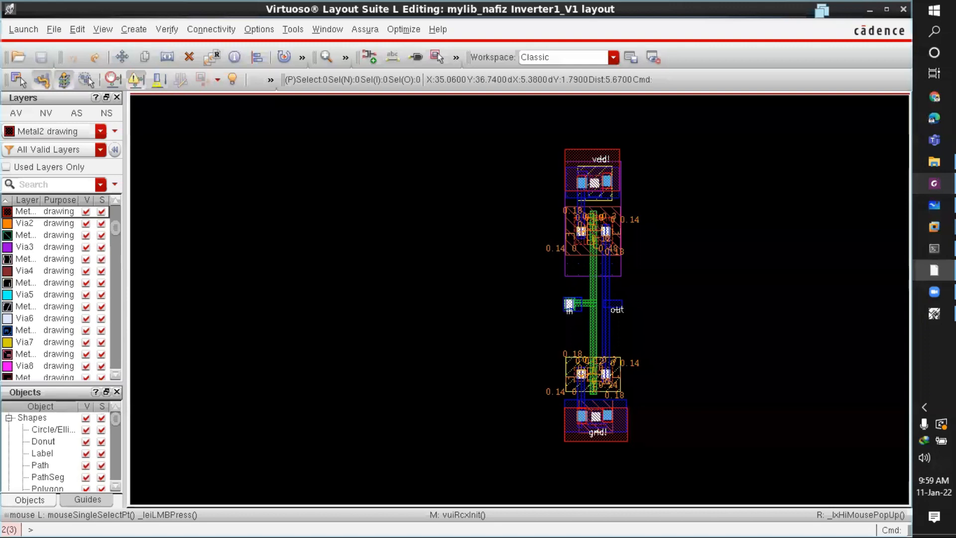
{"action": "mouse_move", "coordinate": [934, 312]}
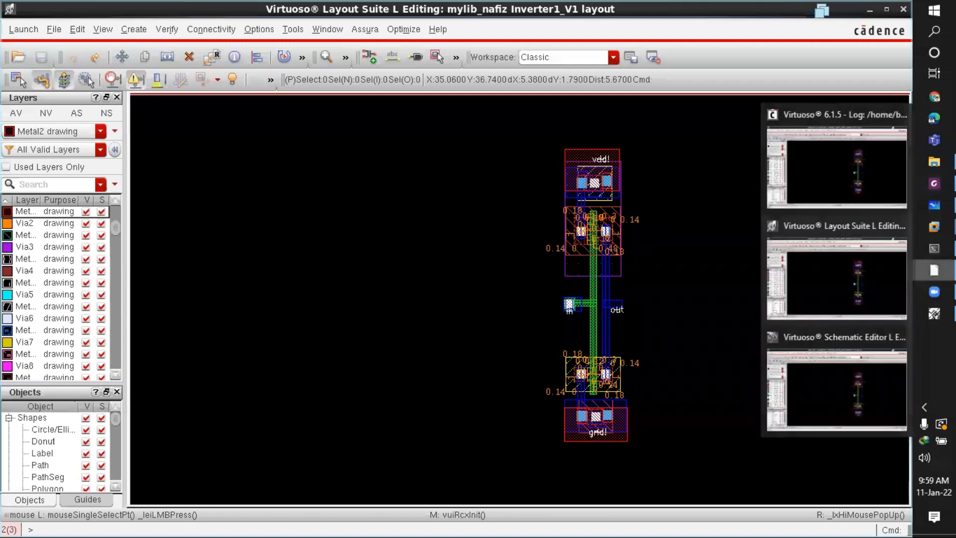
{"action": "left_click", "coordinate": [849, 377]}
{"action": "mouse_move", "coordinate": [934, 269]}
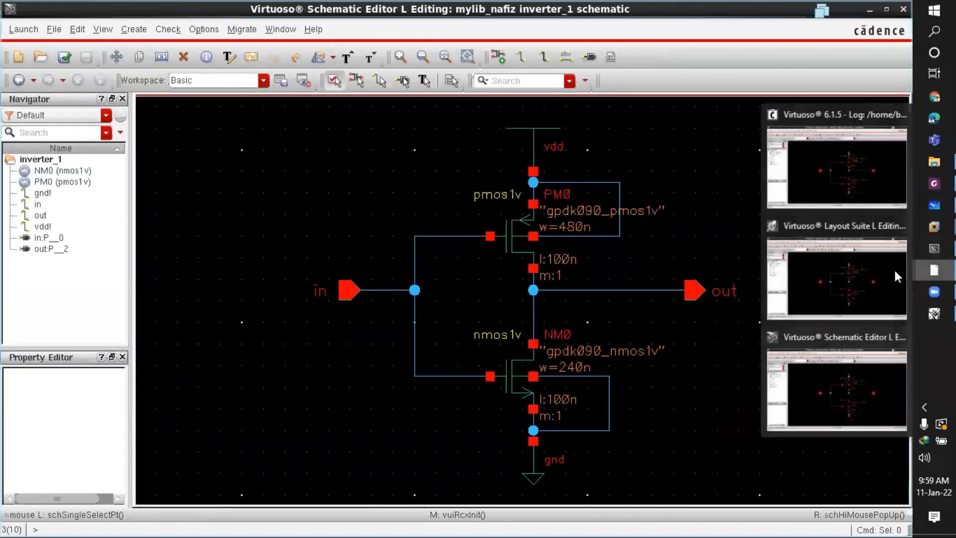
{"action": "left_click", "coordinate": [895, 268]}
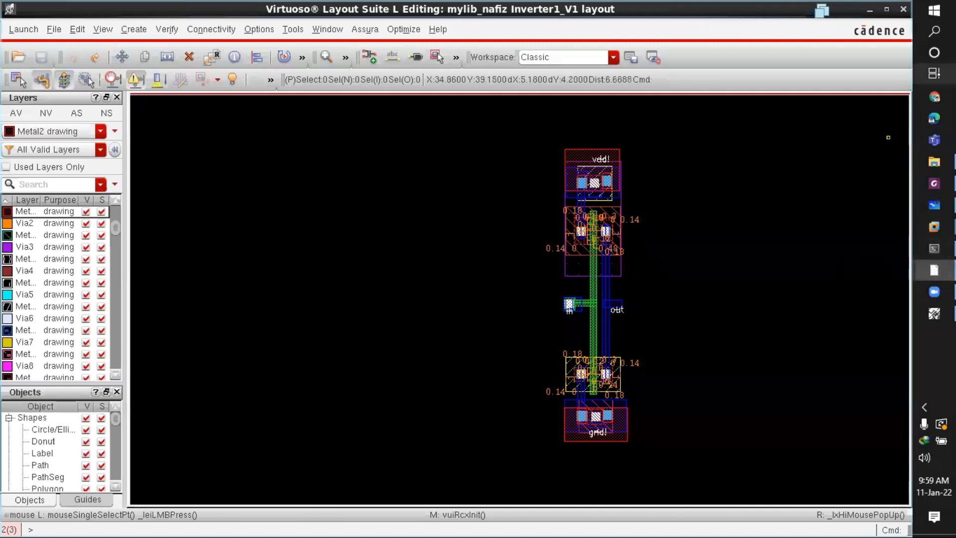
{"action": "left_click", "coordinate": [365, 29]}
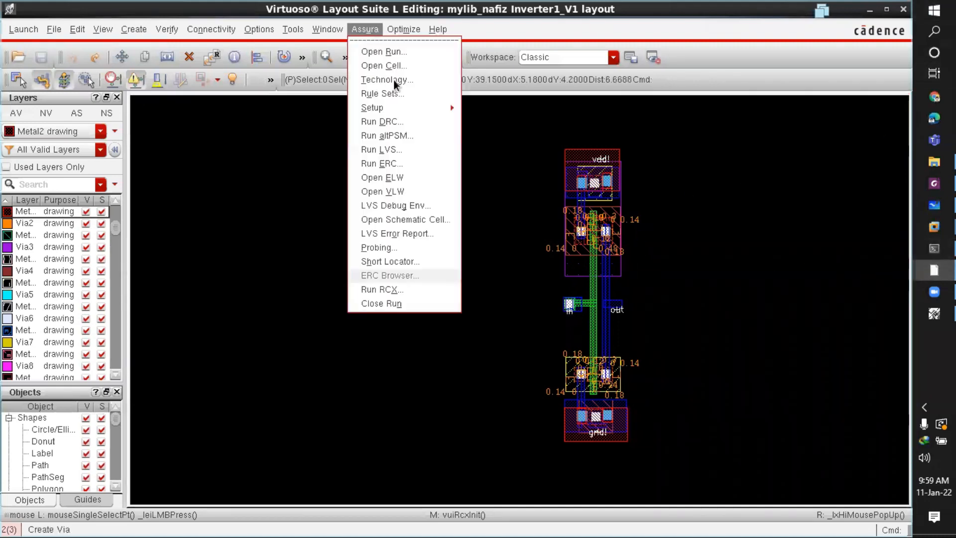
{"action": "left_click", "coordinate": [399, 291]}
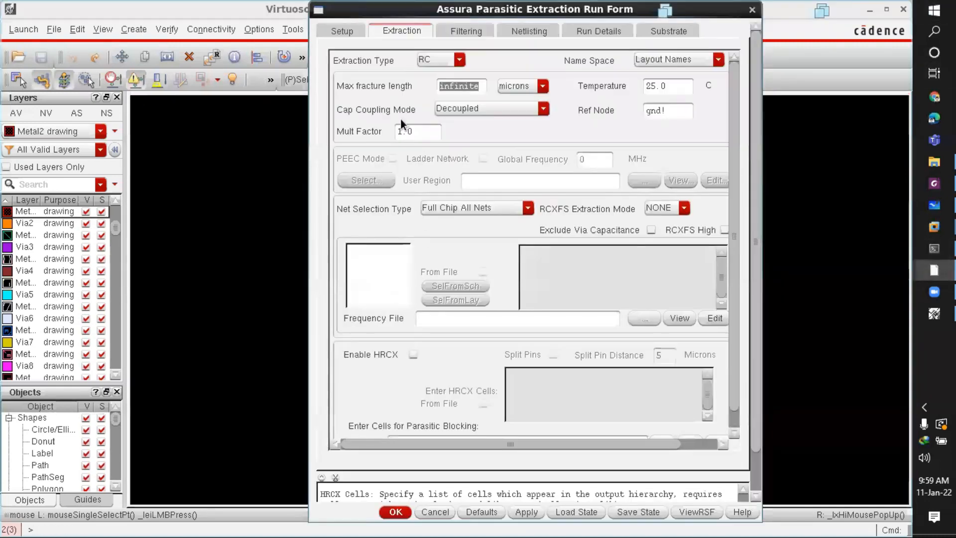
{"action": "left_click", "coordinate": [342, 32]}
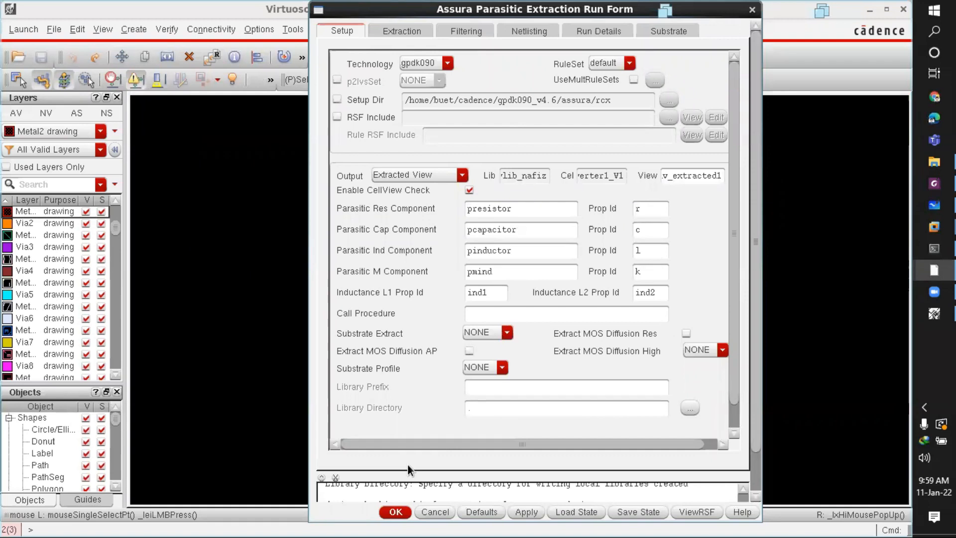
Step: Rerun the parasitic extraction, overwriting the existing av_extracted1 cell view, and dismiss the progress form
{"action": "left_click", "coordinate": [396, 512]}
{"action": "left_click", "coordinate": [441, 299]}
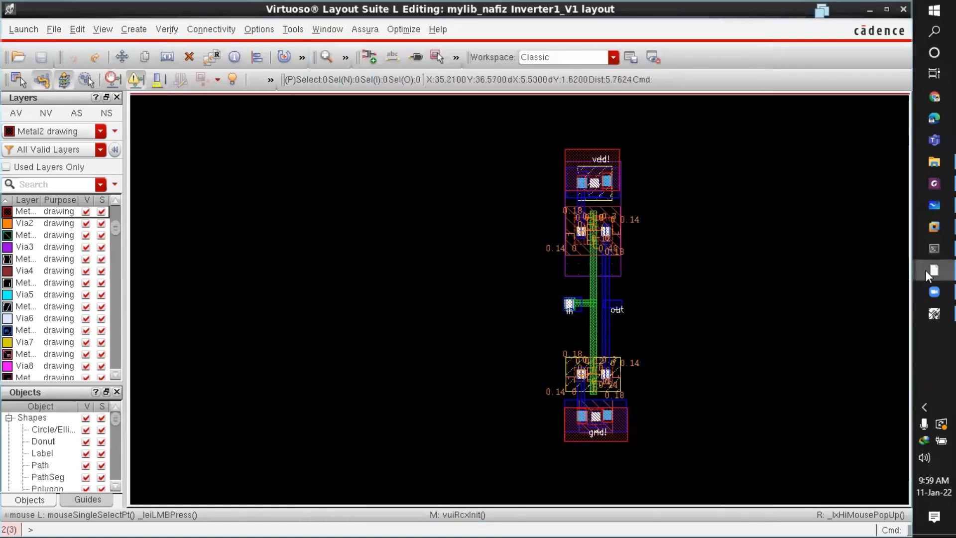
{"action": "mouse_move", "coordinate": [926, 270]}
{"action": "left_click", "coordinate": [853, 473]}
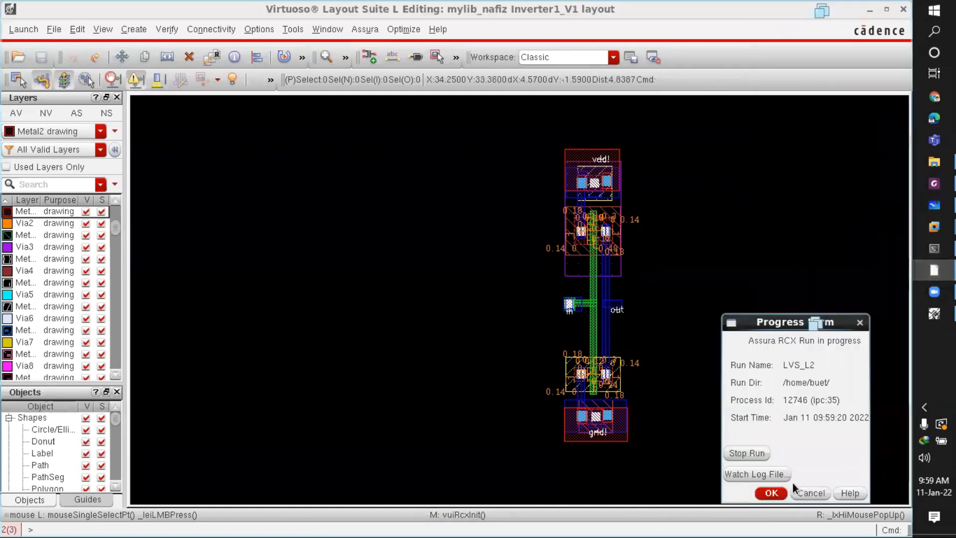
{"action": "left_click", "coordinate": [770, 493]}
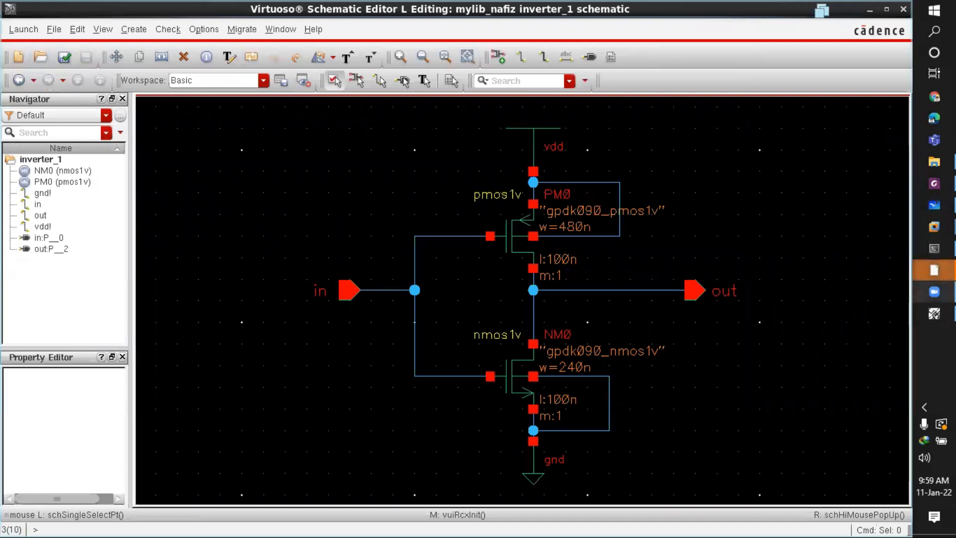
Step: Close the VLW layer visibility window and dismiss the completion message of the LVS_L2 RCX run
{"action": "left_click", "coordinate": [934, 314]}
{"action": "left_click", "coordinate": [167, 28]}
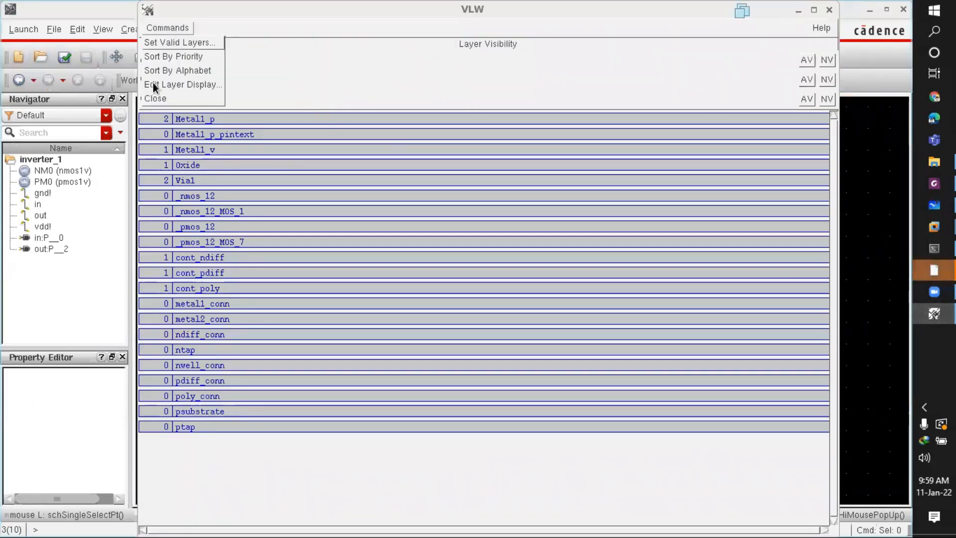
{"action": "left_click", "coordinate": [156, 98]}
{"action": "mouse_move", "coordinate": [926, 268]}
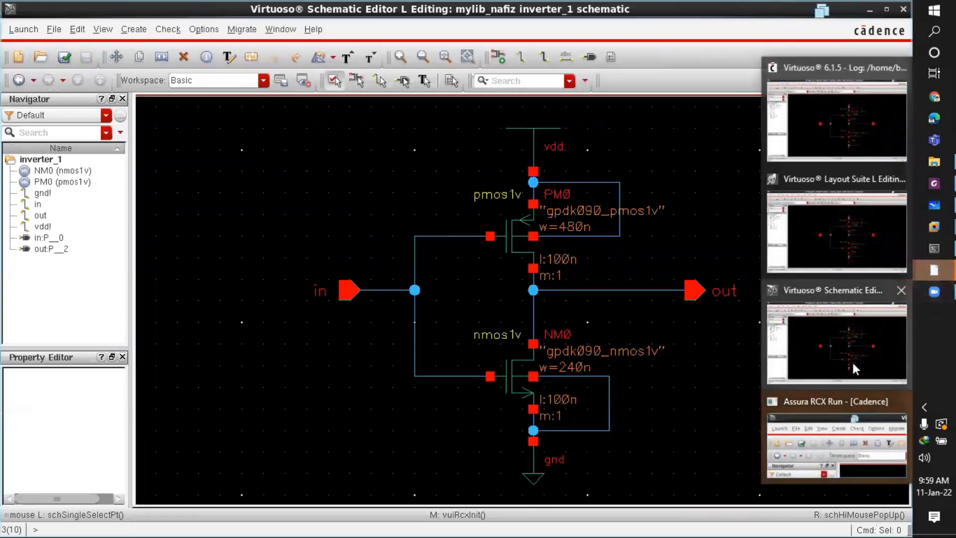
{"action": "left_click", "coordinate": [829, 440]}
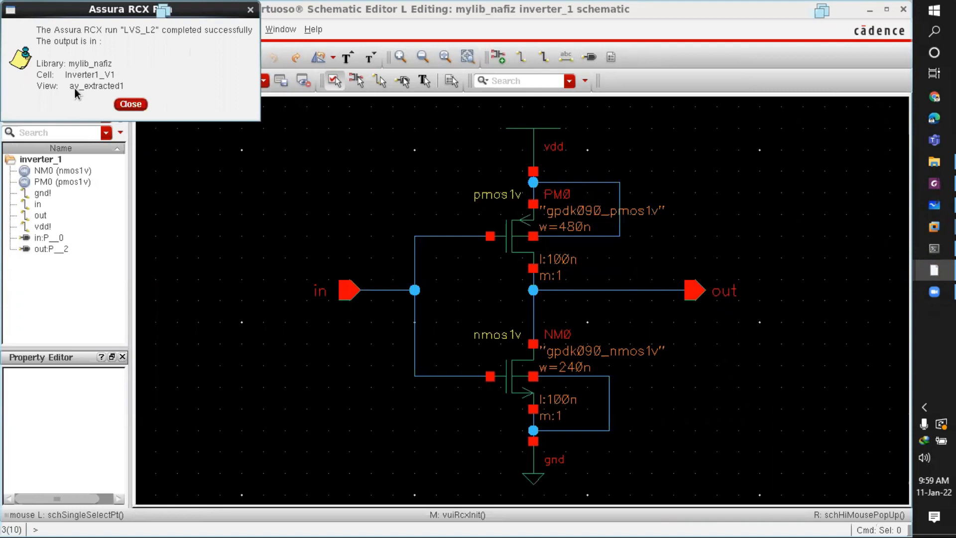
{"action": "left_click", "coordinate": [130, 104]}
{"action": "mouse_move", "coordinate": [919, 271]}
{"action": "left_click", "coordinate": [852, 369]}
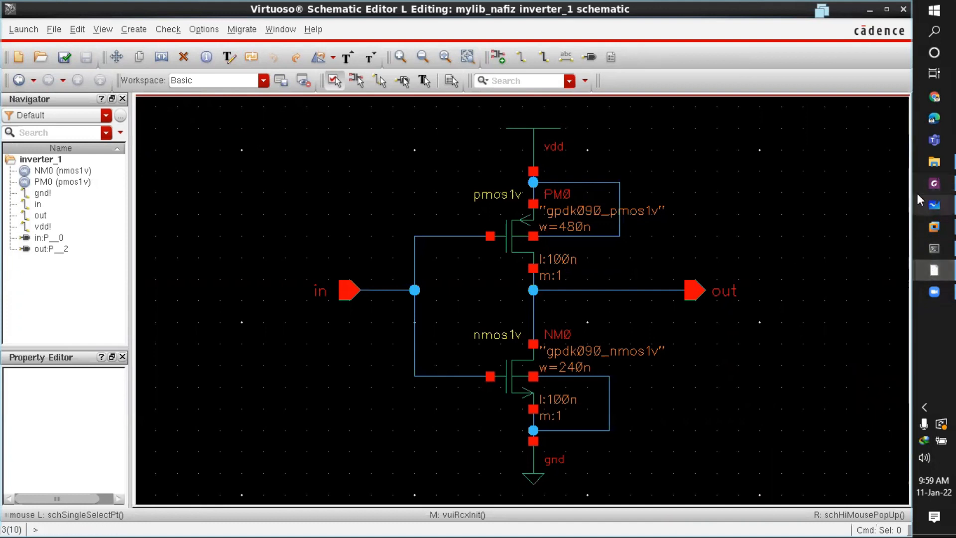
Step: From the Virtuoso log window, open the av_extracted1 view of cell Inverter1_V1 for editing in Layout L and maximize its window
{"action": "mouse_move", "coordinate": [923, 263]}
{"action": "left_click", "coordinate": [878, 179]}
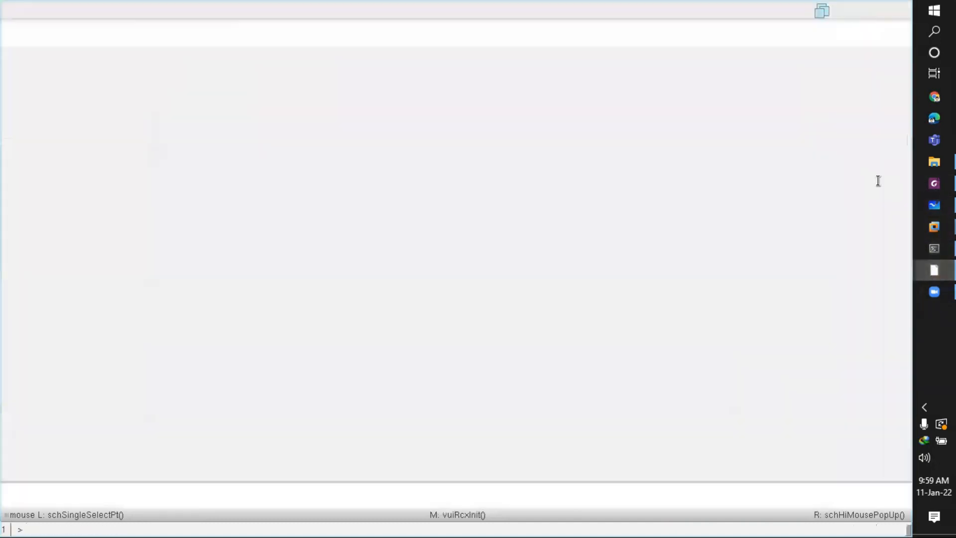
{"action": "left_click", "coordinate": [15, 29]}
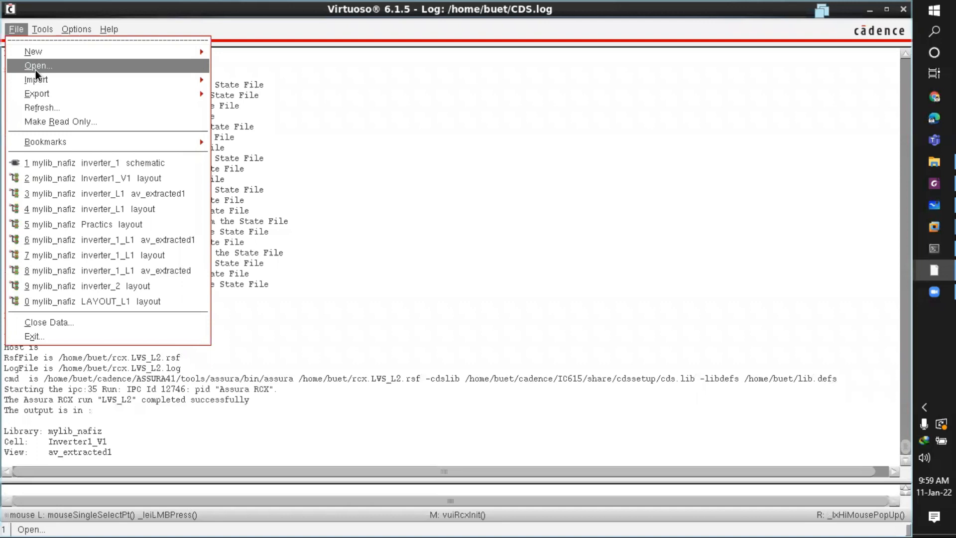
{"action": "left_click", "coordinate": [35, 69]}
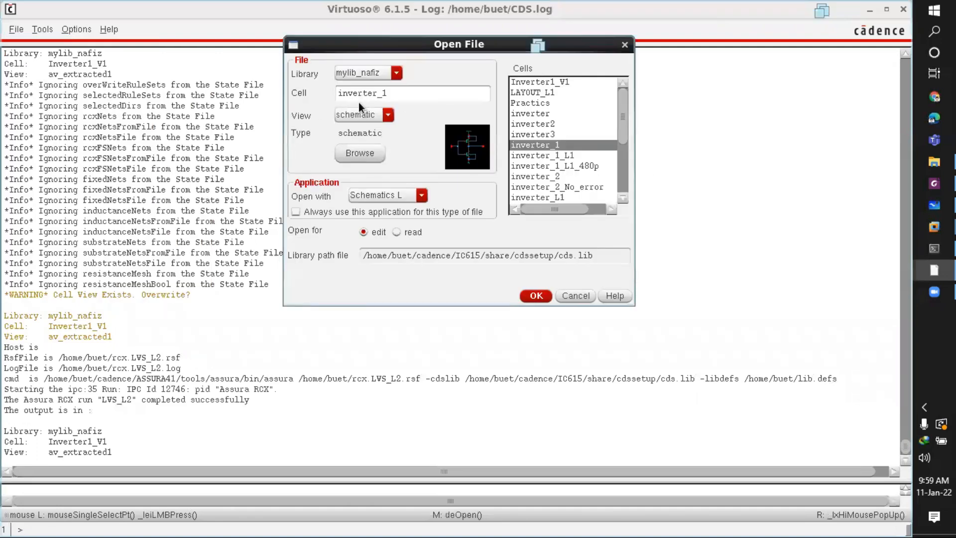
{"action": "left_click", "coordinate": [366, 114]}
{"action": "left_click", "coordinate": [546, 82]}
{"action": "left_click", "coordinate": [368, 112]}
{"action": "left_click", "coordinate": [354, 119]}
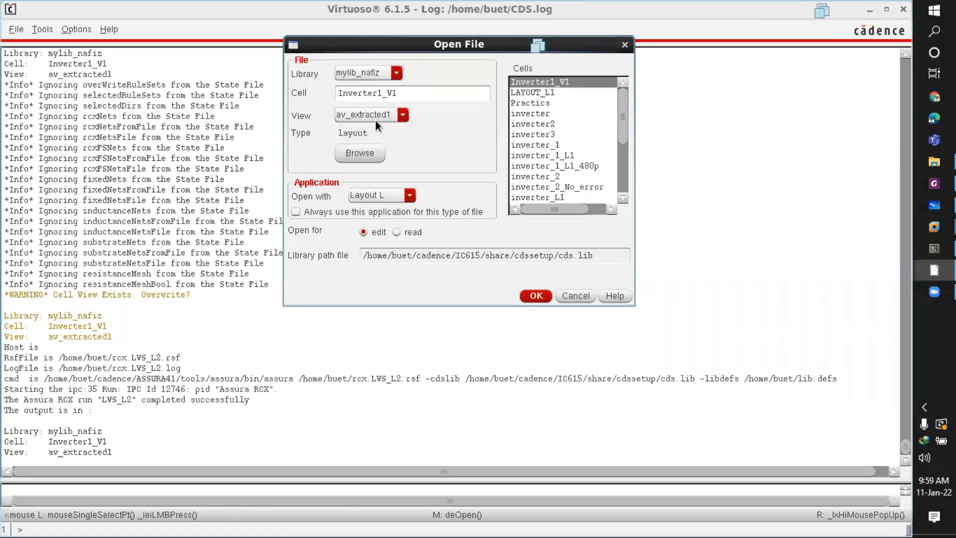
{"action": "left_click", "coordinate": [537, 296]}
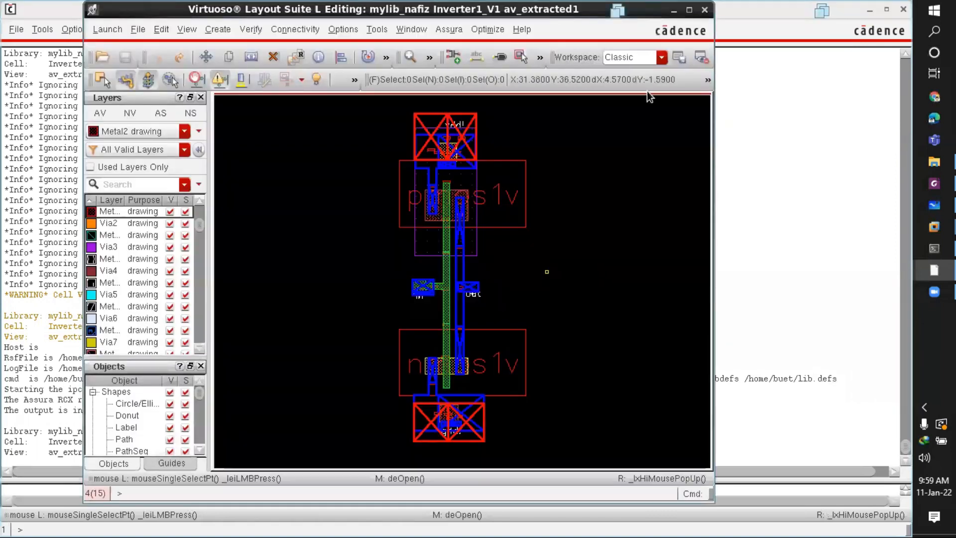
{"action": "left_click", "coordinate": [690, 10]}
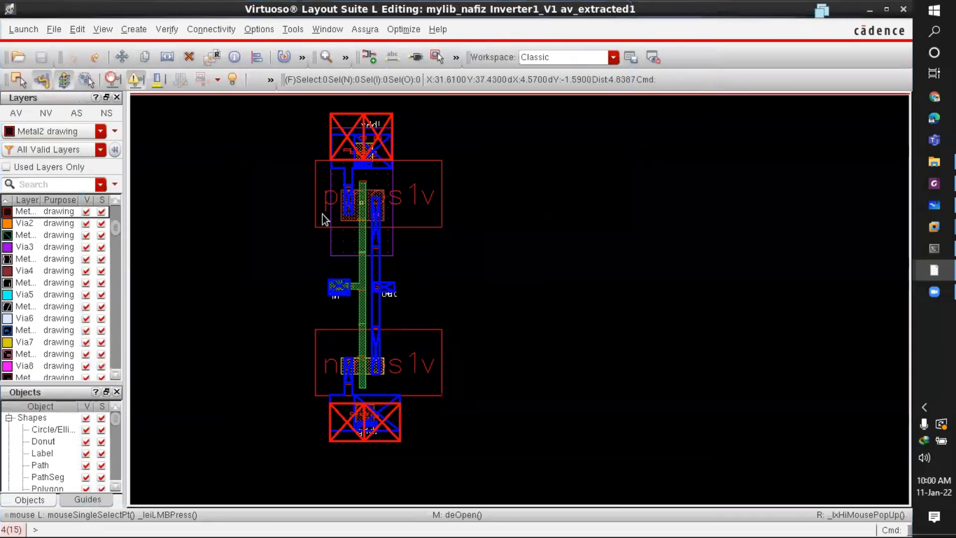
Step: Examine the extracted parasitic resistors and capacitors along the gate, input and output wiring of the av_extracted1 view
{"action": "right_click_drag", "start_coordinate": [326, 217], "coordinate": [368, 301]}
{"action": "scroll", "coordinate": [425, 291], "scroll_direction": "down", "scroll_amount": 2}
{"action": "scroll", "coordinate": [425, 241], "scroll_direction": "up", "scroll_amount": 2}
{"action": "scroll", "coordinate": [495, 237], "scroll_direction": "up", "scroll_amount": 2}
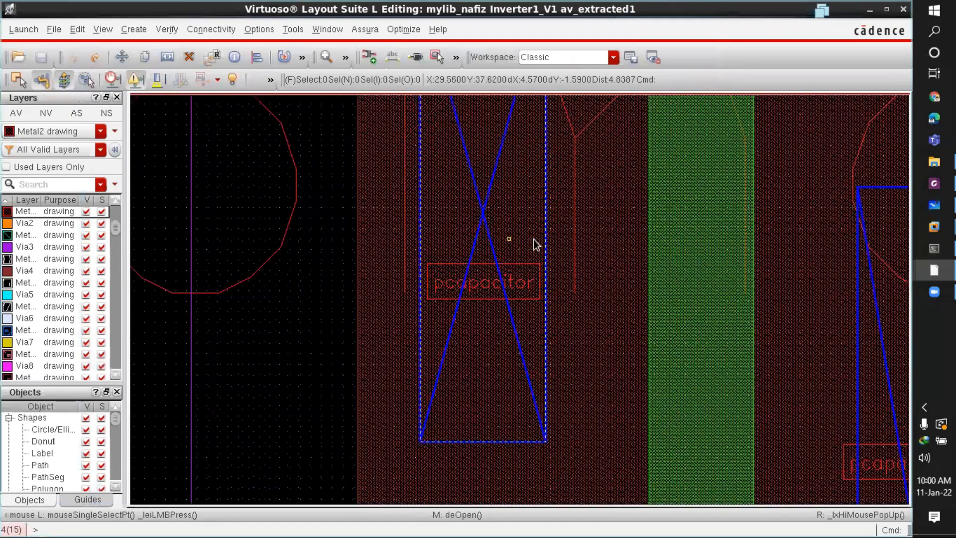
{"action": "scroll", "coordinate": [572, 241], "scroll_direction": "down", "scroll_amount": 2}
{"action": "scroll", "coordinate": [563, 253], "scroll_direction": "down", "scroll_amount": 2}
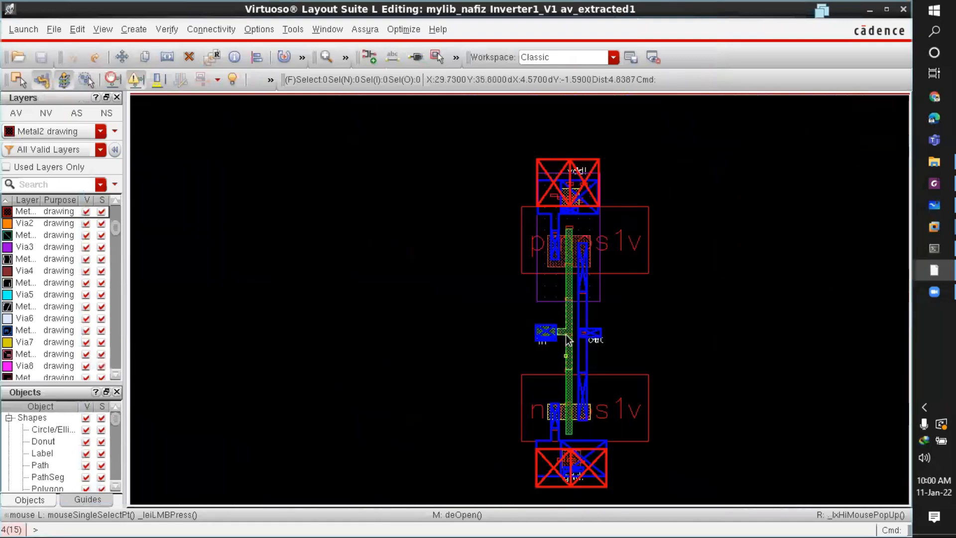
{"action": "scroll", "coordinate": [647, 352], "scroll_direction": "up", "scroll_amount": 4}
{"action": "scroll", "coordinate": [636, 337], "scroll_direction": "down", "scroll_amount": 1}
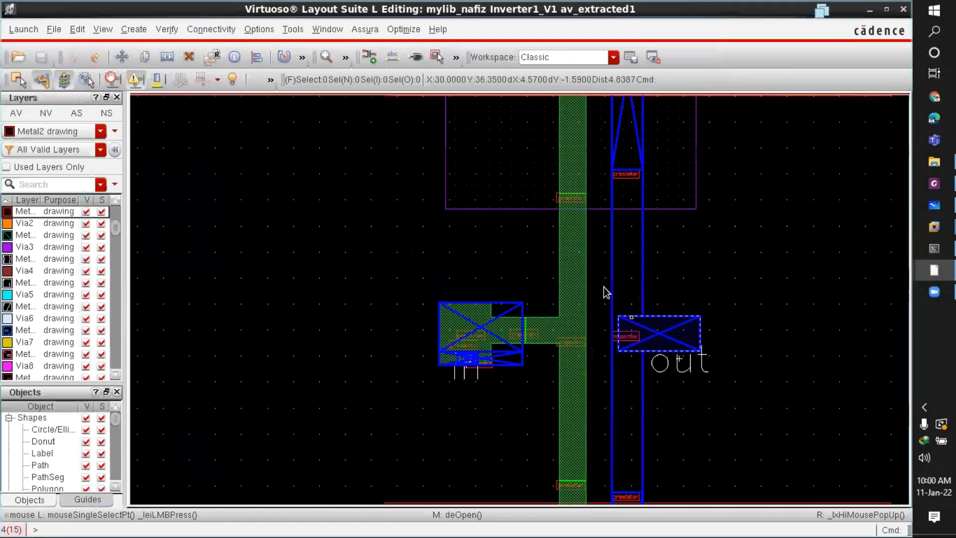
{"action": "scroll", "coordinate": [511, 367], "scroll_direction": "up", "scroll_amount": 1}
{"action": "scroll", "coordinate": [393, 374], "scroll_direction": "up", "scroll_amount": 2}
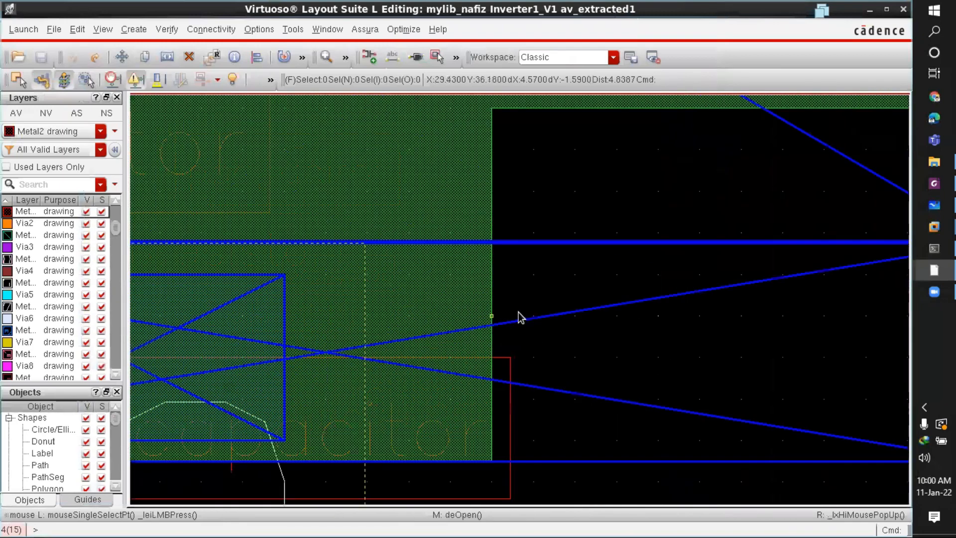
{"action": "scroll", "coordinate": [444, 356], "scroll_direction": "down", "scroll_amount": 2}
{"action": "scroll", "coordinate": [472, 351], "scroll_direction": "down", "scroll_amount": 2}
{"action": "scroll", "coordinate": [553, 320], "scroll_direction": "down", "scroll_amount": 2}
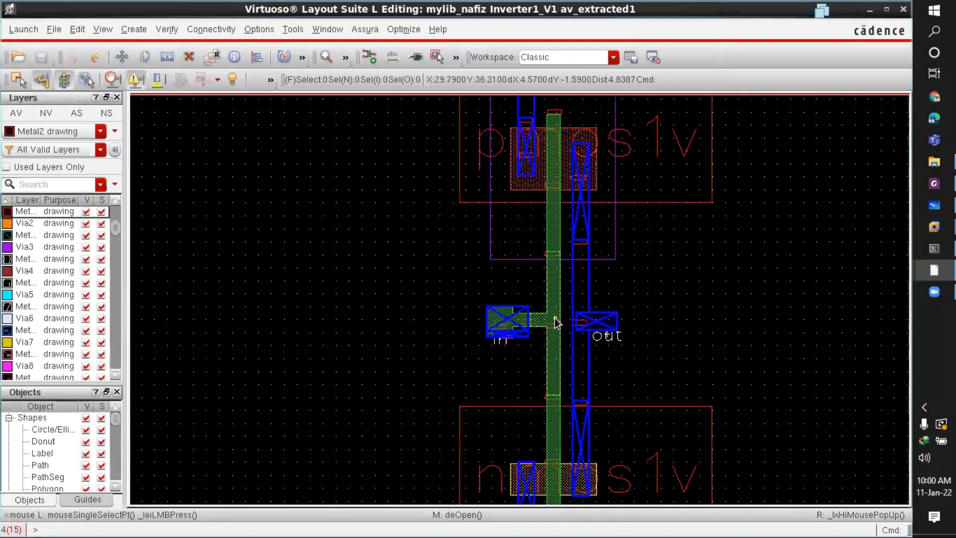
{"action": "scroll", "coordinate": [559, 308], "scroll_direction": "up", "scroll_amount": 2}
{"action": "scroll", "coordinate": [553, 302], "scroll_direction": "up", "scroll_amount": 2}
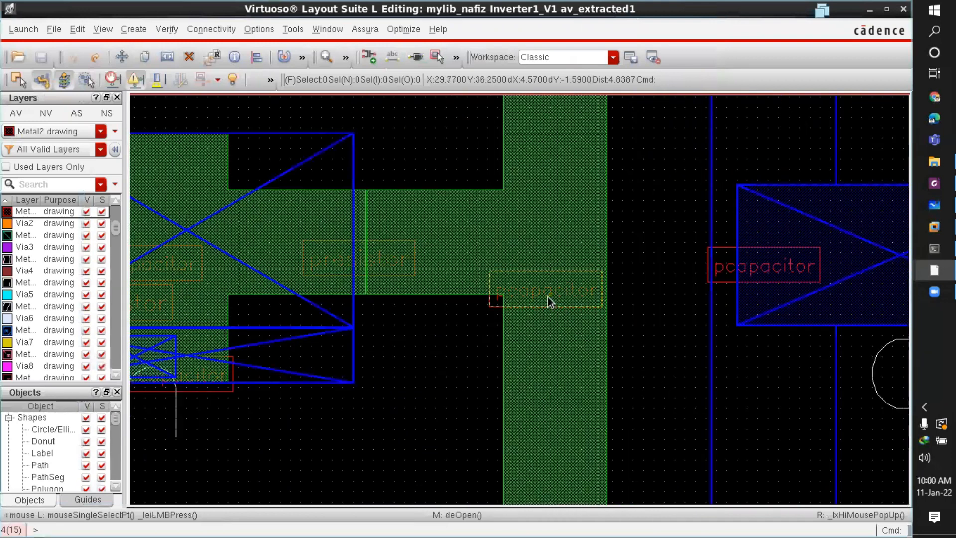
{"action": "scroll", "coordinate": [549, 299], "scroll_direction": "down", "scroll_amount": 2}
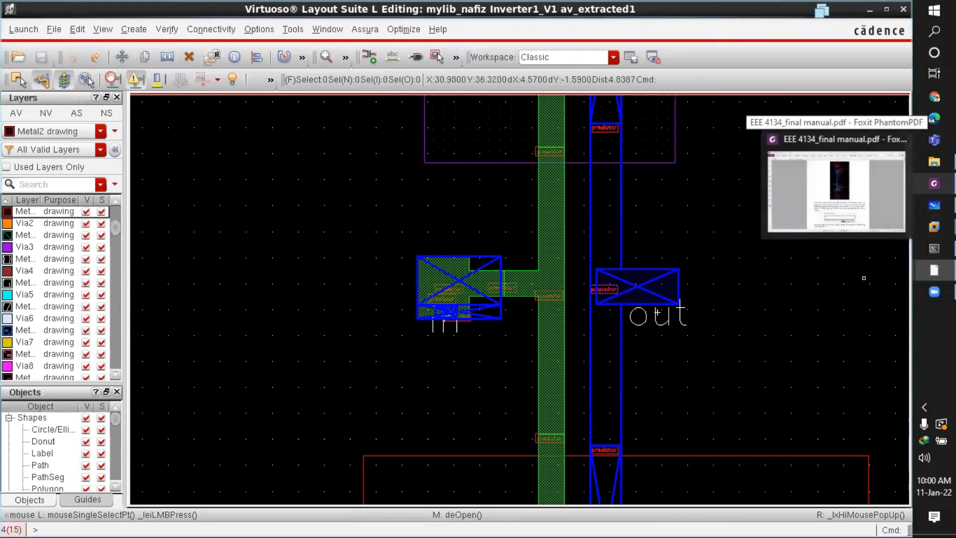
Step: Switch to the lab manual in Foxit PhantomPDF and read step 6 on simulating the av_extracted view in ADE L
{"action": "left_click", "coordinate": [935, 183]}
{"action": "scroll", "coordinate": [527, 325], "scroll_direction": "down", "scroll_amount": 3}
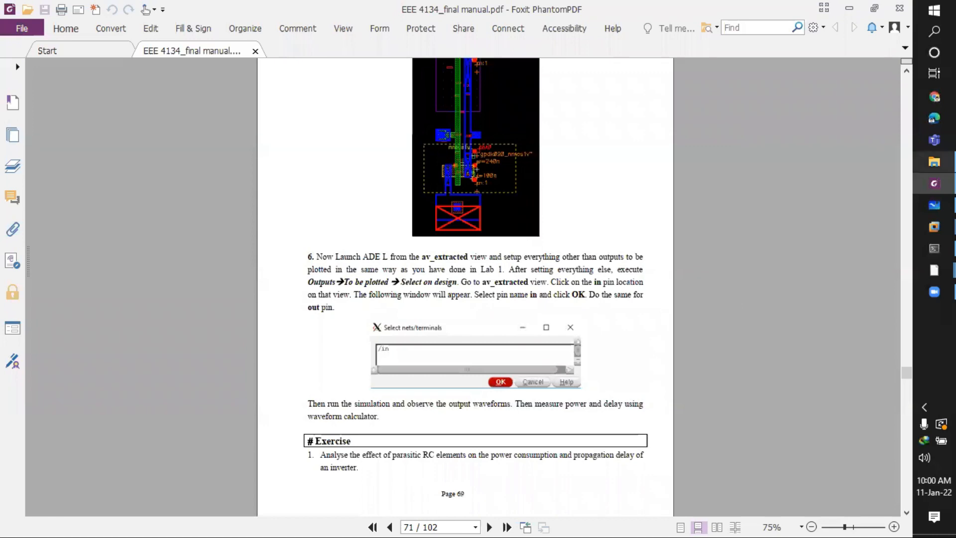
{"action": "left_click", "coordinate": [934, 184]}
Step: From the av_extracted1 layout view, launch ADE L and move its window clear of the screen corner
{"action": "scroll", "coordinate": [481, 274], "scroll_direction": "down", "scroll_amount": 1}
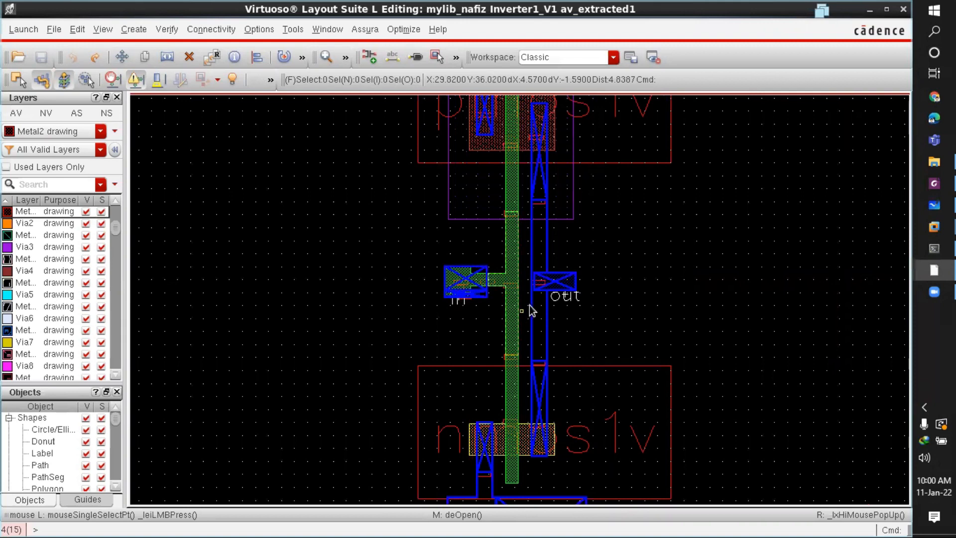
{"action": "scroll", "coordinate": [538, 309], "scroll_direction": "down", "scroll_amount": 2}
{"action": "scroll", "coordinate": [557, 330], "scroll_direction": "up", "scroll_amount": 2}
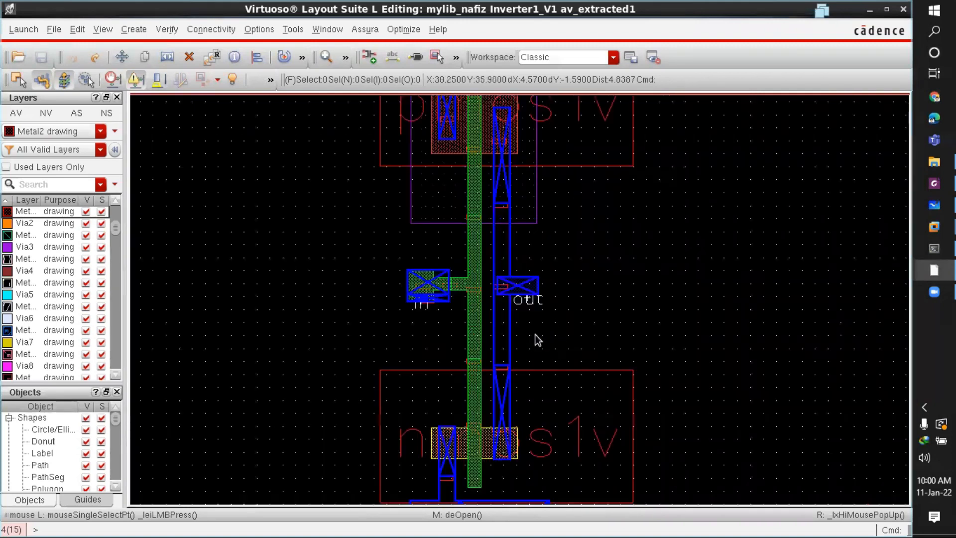
{"action": "scroll", "coordinate": [540, 319], "scroll_direction": "down", "scroll_amount": 1}
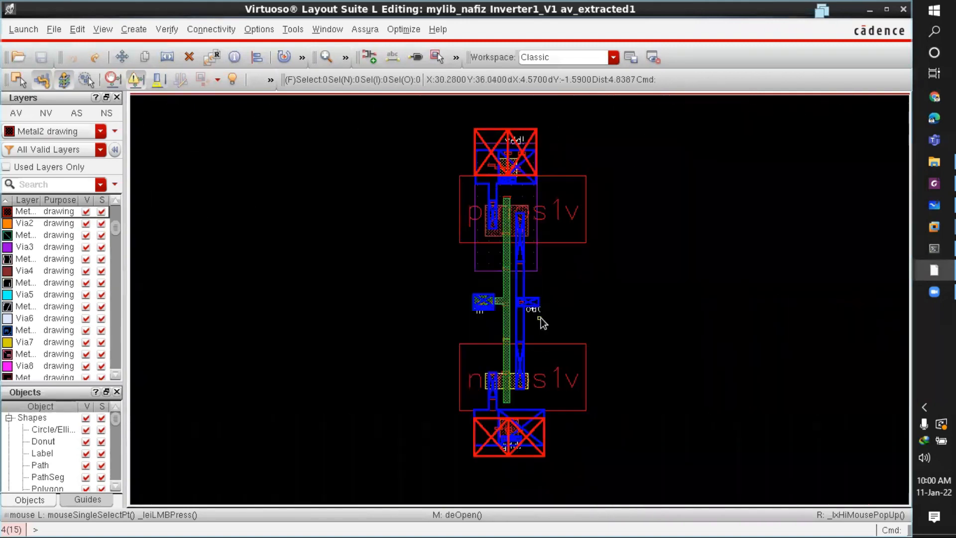
{"action": "left_click", "coordinate": [26, 28]}
{"action": "left_click", "coordinate": [31, 50]}
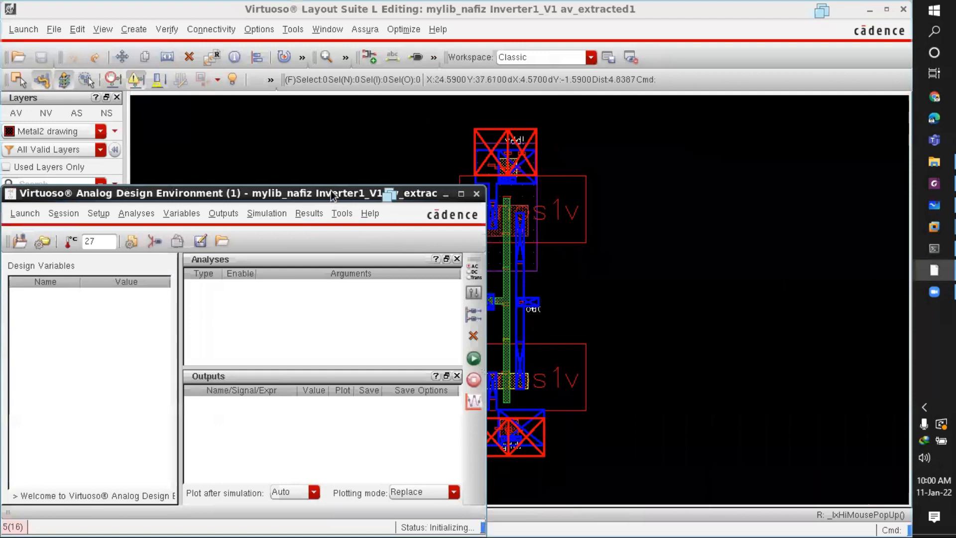
{"action": "left_click_drag", "start_coordinate": [332, 195], "coordinate": [524, 113]}
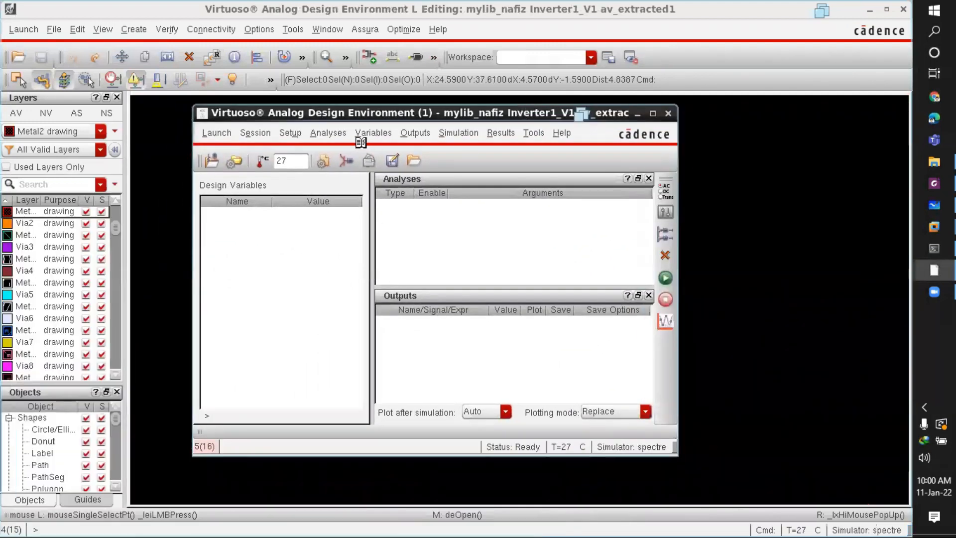
{"action": "left_click", "coordinate": [289, 133]}
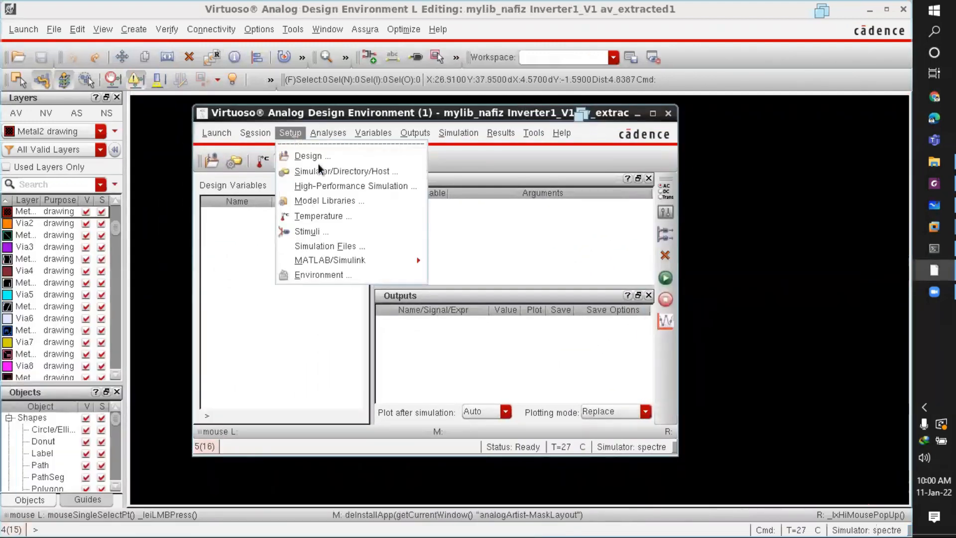
{"action": "left_click", "coordinate": [328, 226]}
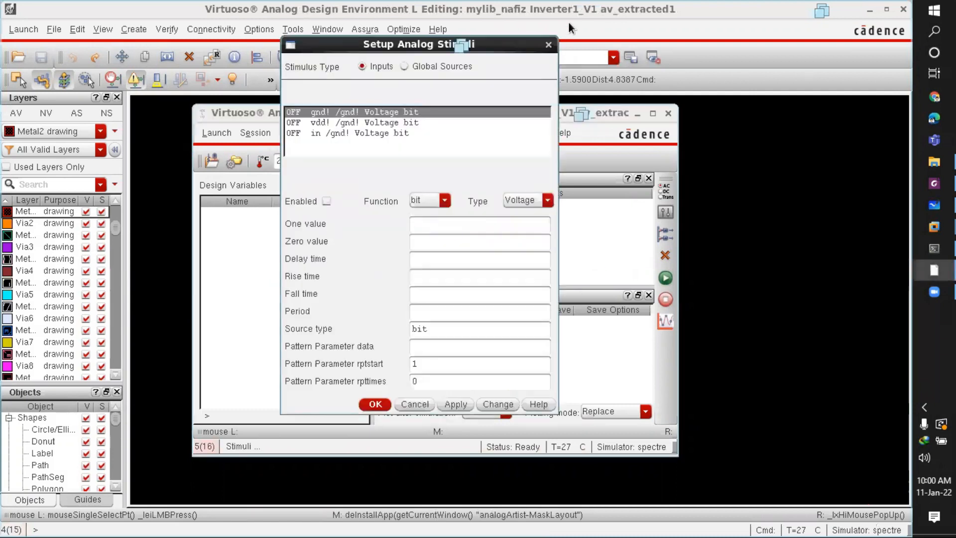
{"action": "left_click", "coordinate": [548, 44]}
Step: Add gpdk090_mos.scs from the gpdk090_v4.6 models/spectre folder as a global model file in the model library setup
{"action": "left_click", "coordinate": [290, 133]}
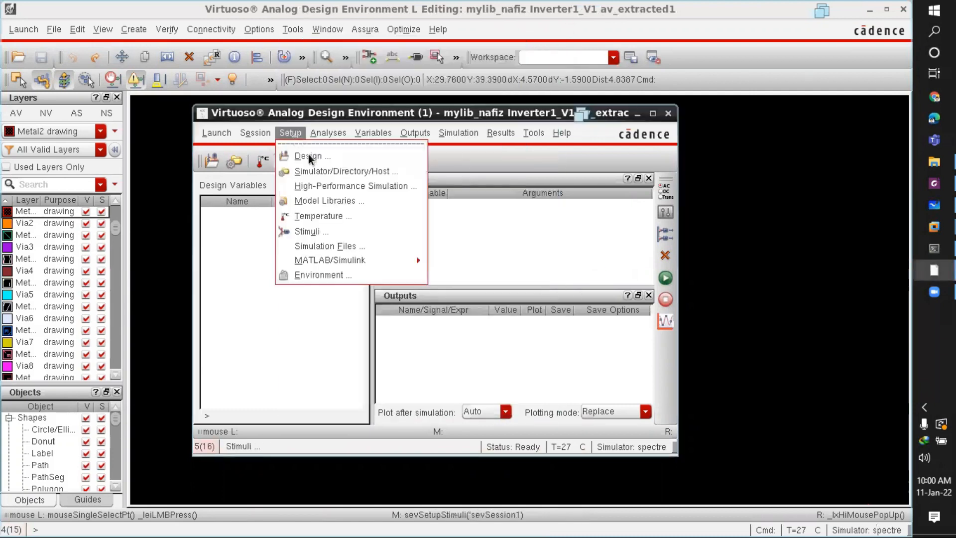
{"action": "left_click", "coordinate": [301, 205]}
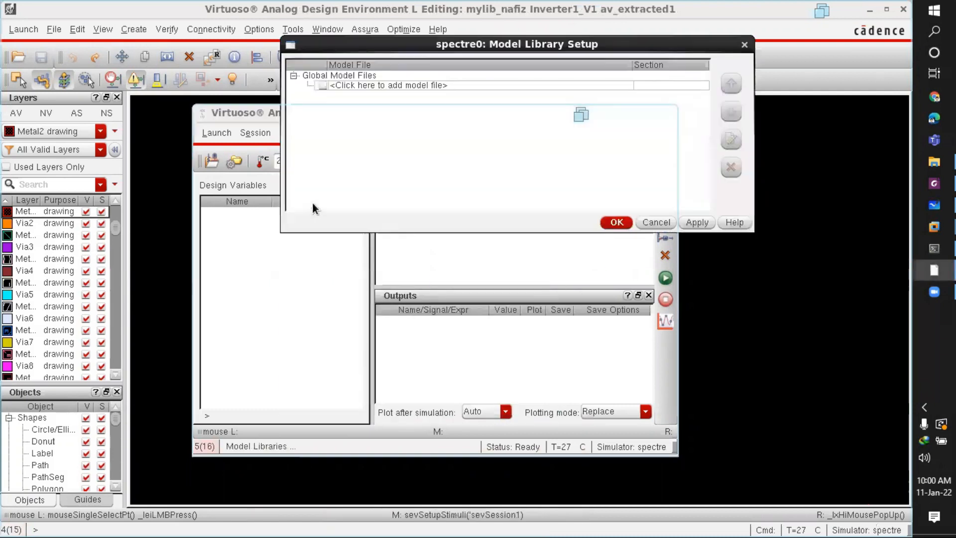
{"action": "left_click", "coordinate": [554, 84]}
{"action": "left_click", "coordinate": [619, 84]}
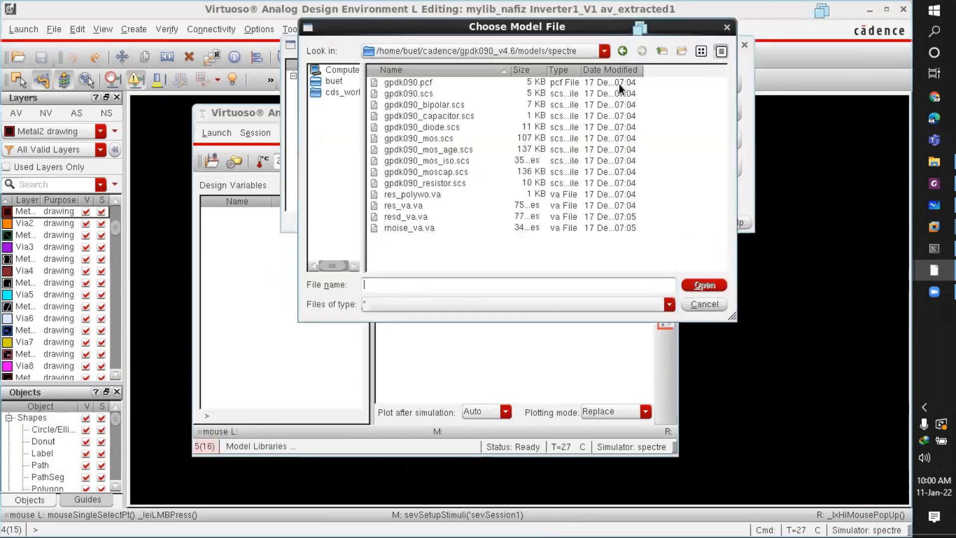
{"action": "left_click", "coordinate": [440, 139]}
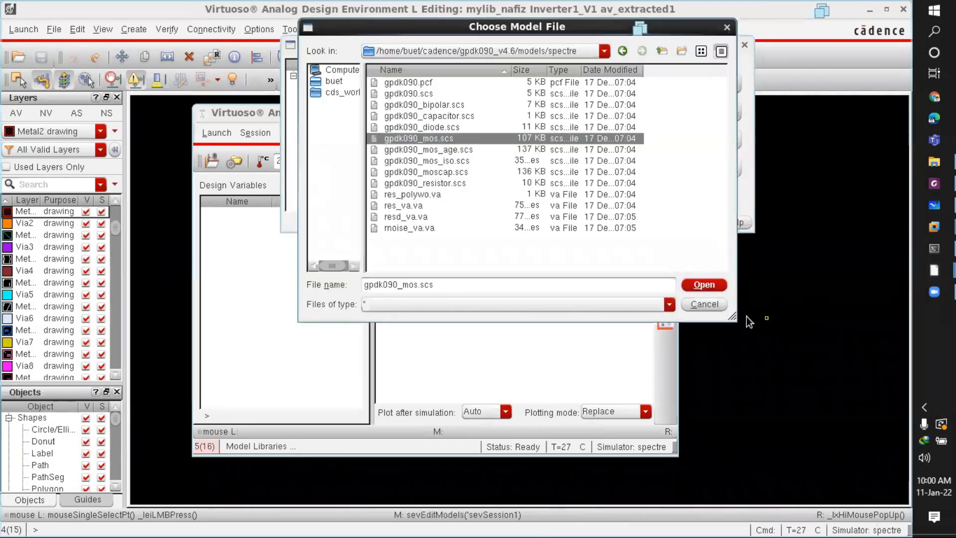
{"action": "left_click", "coordinate": [702, 285]}
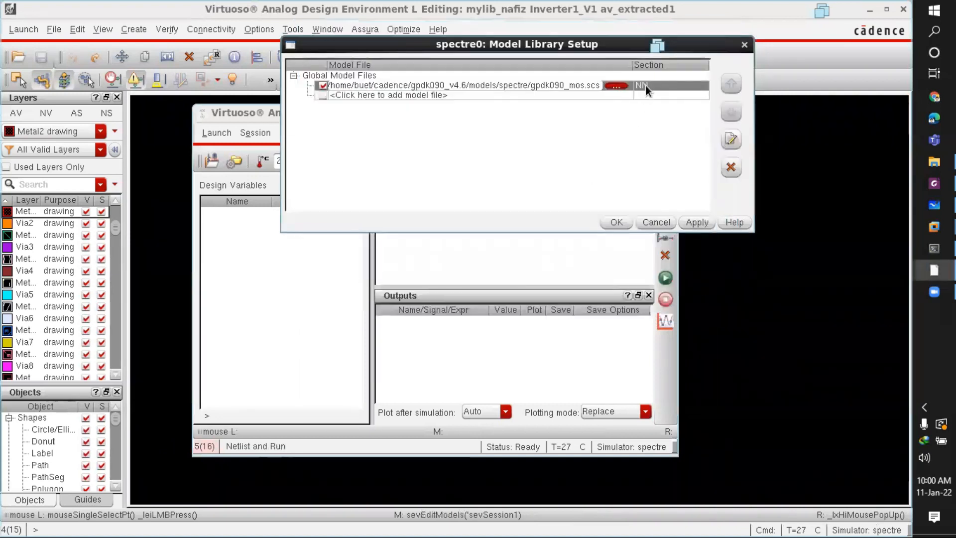
Step: Set the section of the gpdk090_mos.scs model file to TT_s1v and accept the model library setup
{"action": "left_click", "coordinate": [647, 85]}
{"action": "left_click", "coordinate": [703, 86]}
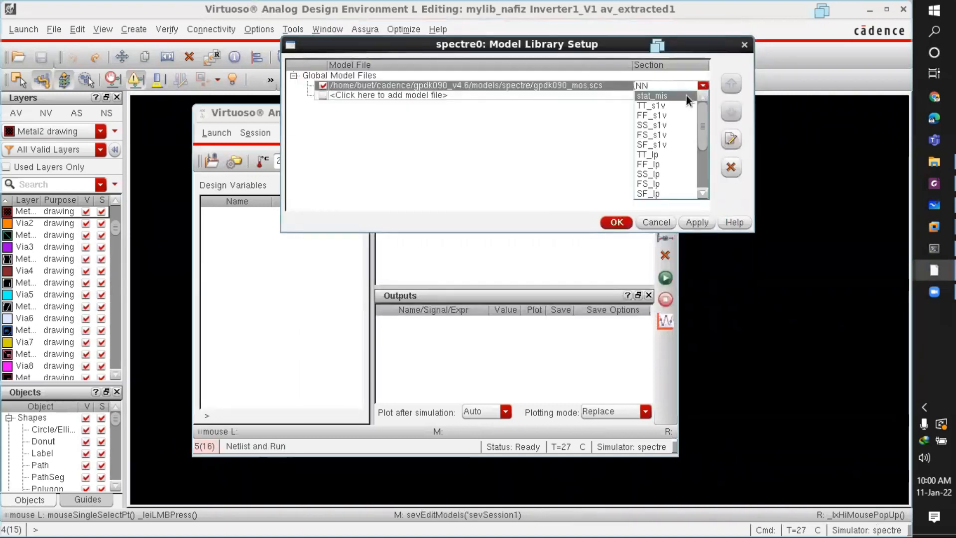
{"action": "left_click", "coordinate": [670, 106]}
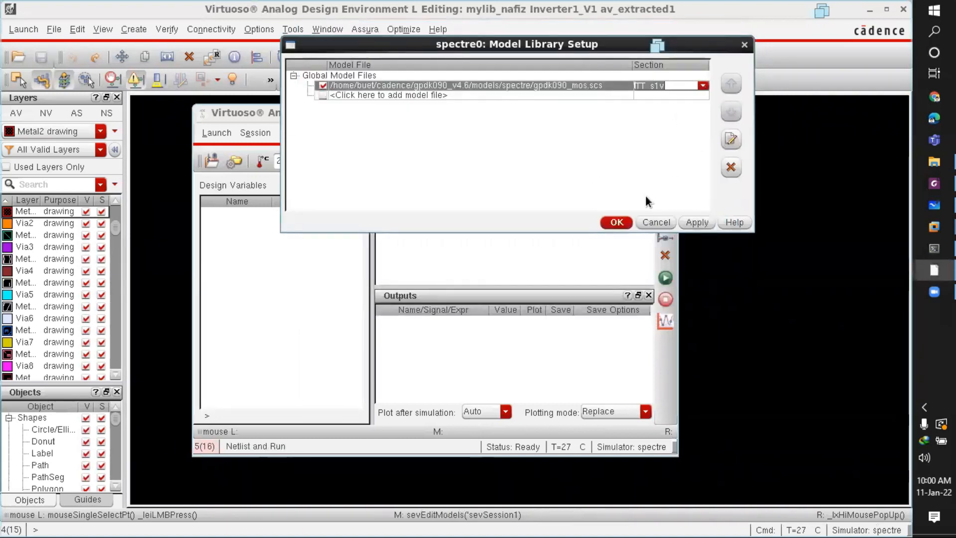
{"action": "left_click", "coordinate": [617, 223]}
Step: In the analog stimuli setup, enable the global source vdd! as a dc voltage of 1.2 and apply it
{"action": "left_click", "coordinate": [253, 133]}
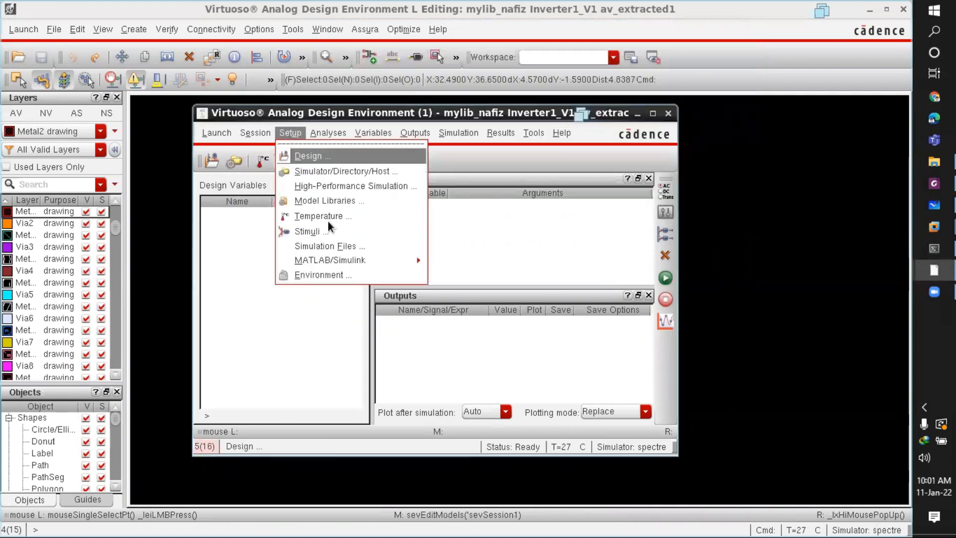
{"action": "left_click", "coordinate": [321, 234]}
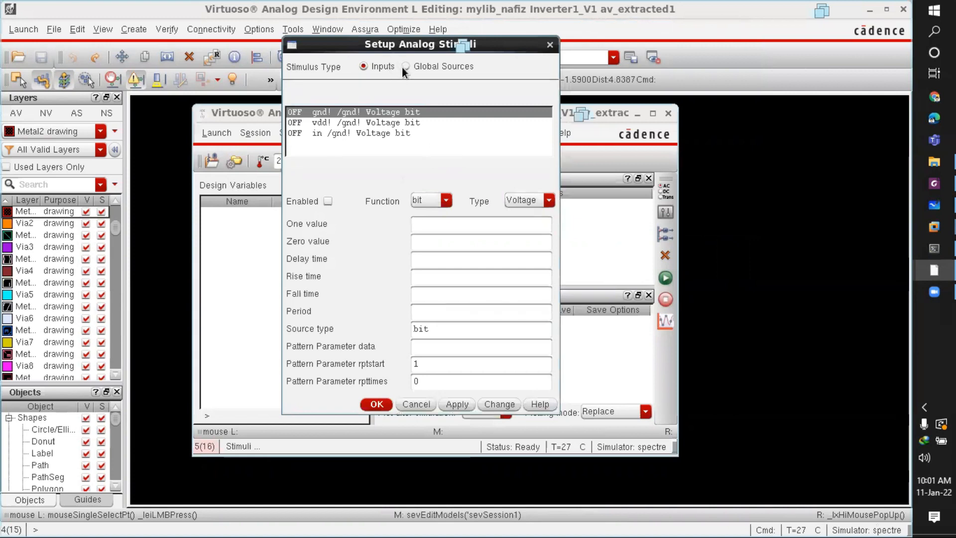
{"action": "left_click", "coordinate": [405, 67]}
{"action": "left_click", "coordinate": [327, 187]}
{"action": "left_click", "coordinate": [429, 183]}
{"action": "left_click", "coordinate": [423, 218]}
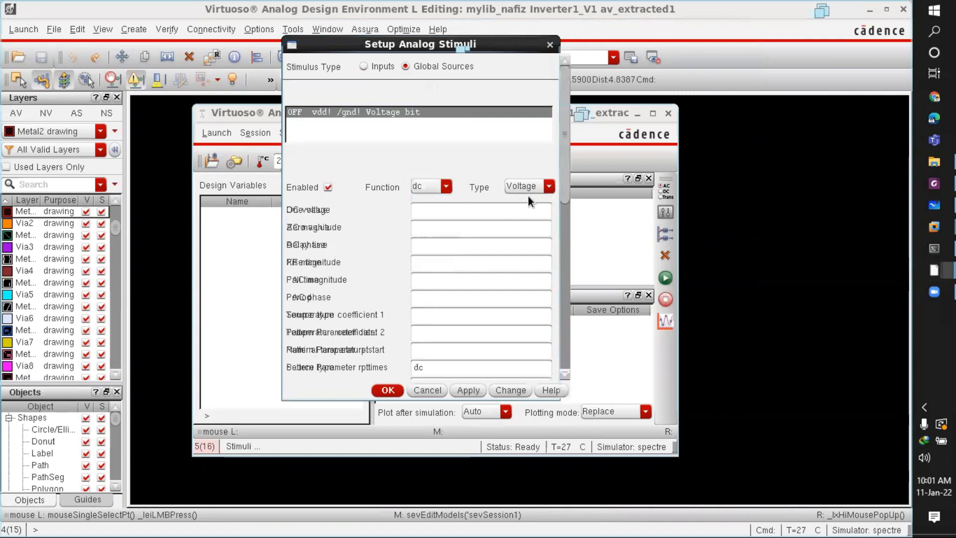
{"action": "left_click", "coordinate": [450, 216]}
{"action": "type", "text": "1. 2"}
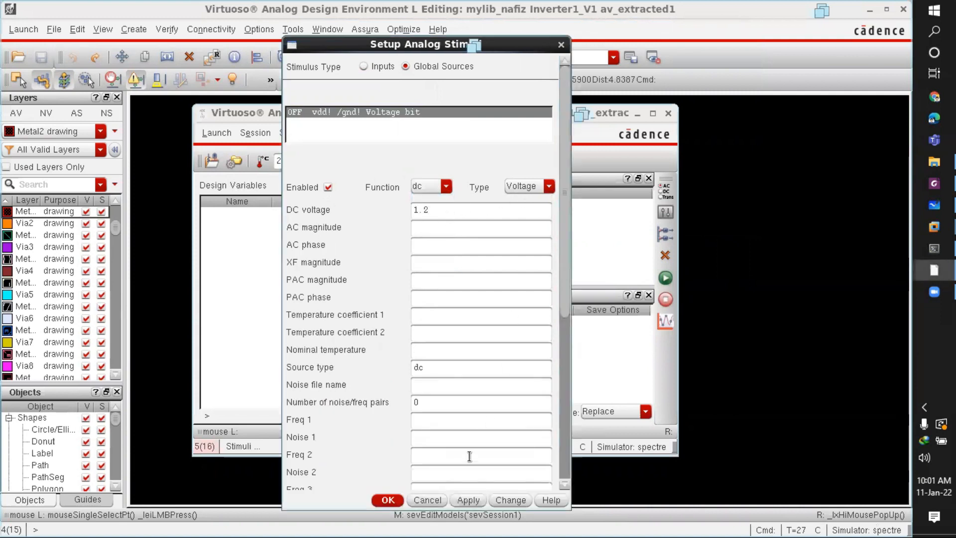
{"action": "left_click", "coordinate": [468, 500]}
Step: Enable the input stimulus for pin in as a pulse voltage and set Voltage 2 to 1.2
{"action": "left_click", "coordinate": [363, 68]}
{"action": "left_click", "coordinate": [363, 133]}
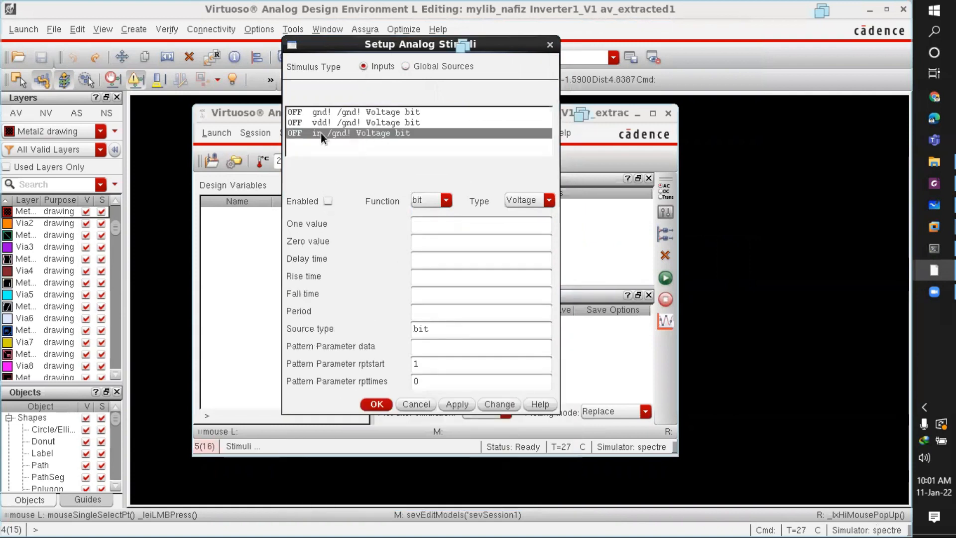
{"action": "left_click", "coordinate": [327, 201]}
{"action": "left_click", "coordinate": [432, 200]}
{"action": "left_click", "coordinate": [431, 233]}
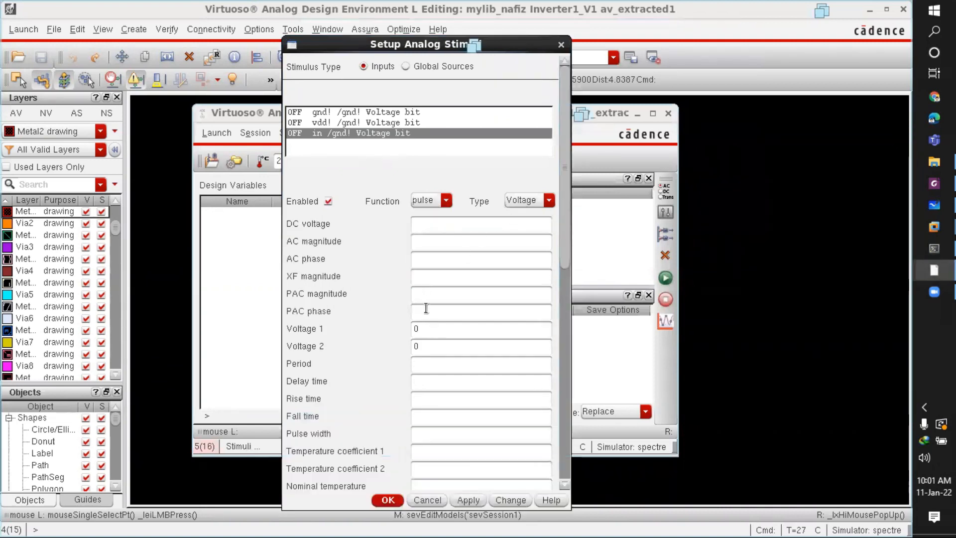
{"action": "left_click", "coordinate": [437, 343]}
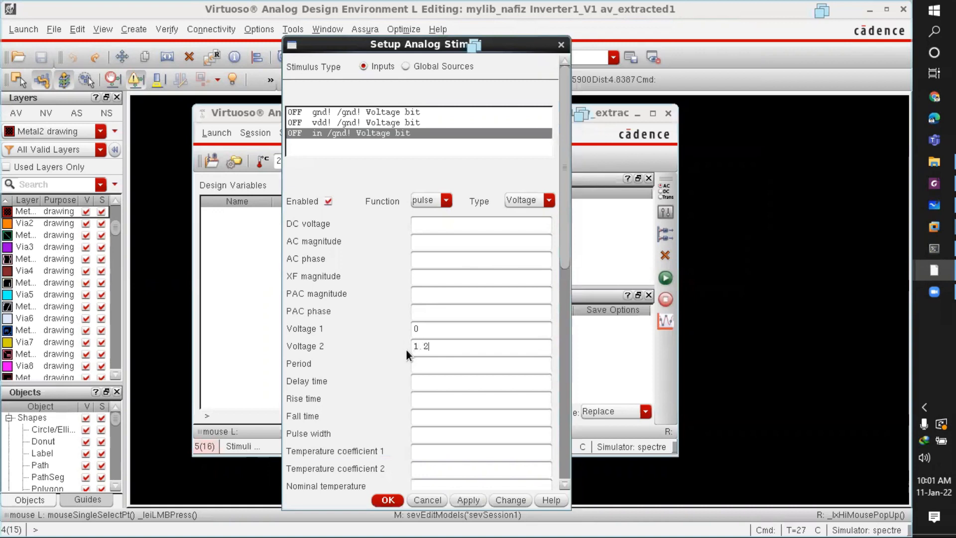
Step: Give the in pulse a 40n period, 3n delay, rise and fall times and a 20n pulse width, and commit the change
{"action": "left_click", "coordinate": [440, 360]}
{"action": "type", "text": "40m"}
{"action": "key", "text": "Tab"}
{"action": "type", "text": "n"}
{"action": "type", "text": "3"}
{"action": "type", "text": "n"}
{"action": "left_click", "coordinate": [440, 436]}
{"action": "type", "text": "20n"}
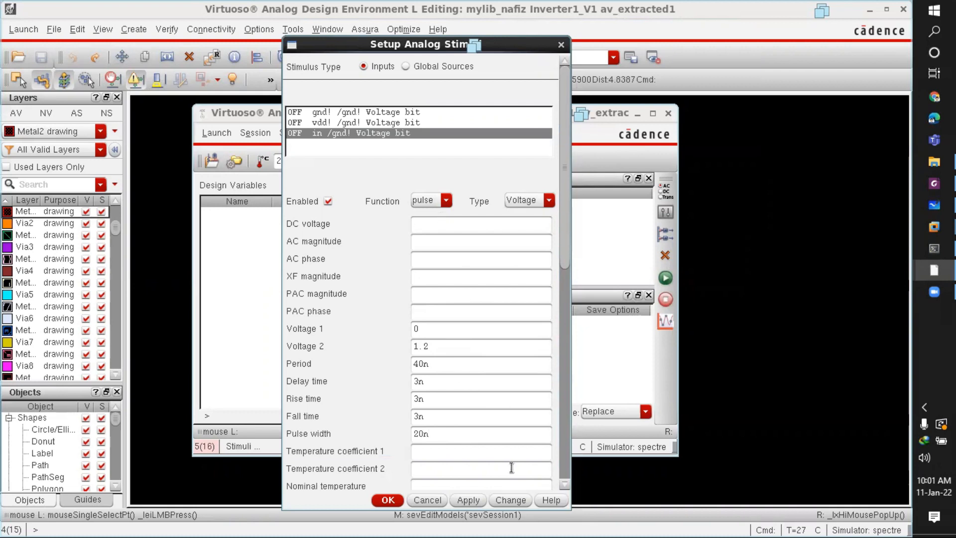
{"action": "left_click", "coordinate": [510, 500]}
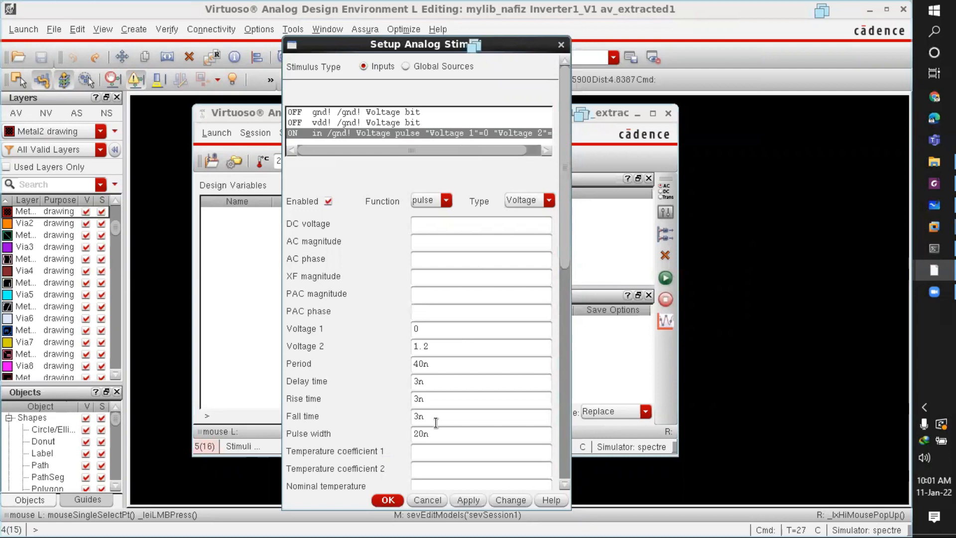
Step: Review the stimulus settings of the in input and the vdd! global source
{"action": "left_click", "coordinate": [405, 66]}
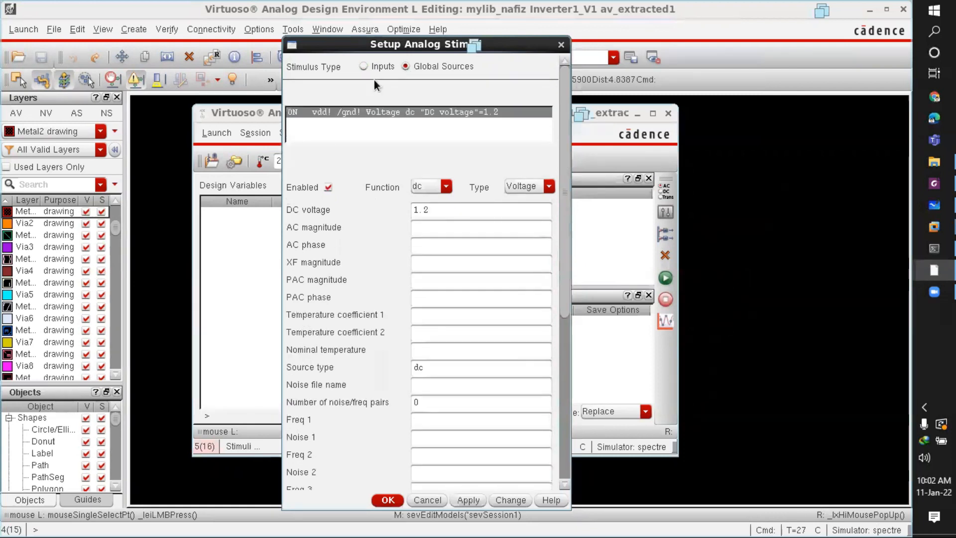
{"action": "left_click", "coordinate": [364, 66]}
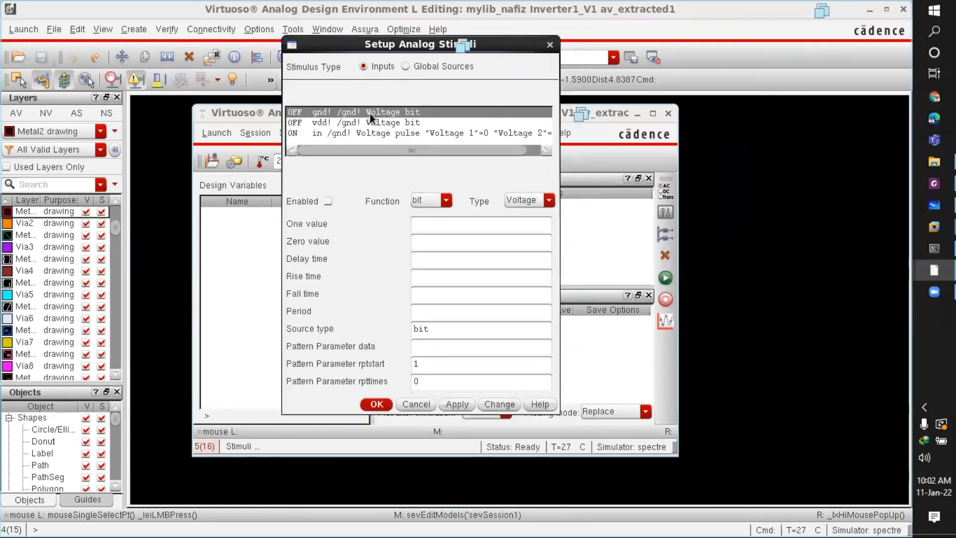
{"action": "left_click", "coordinate": [367, 133]}
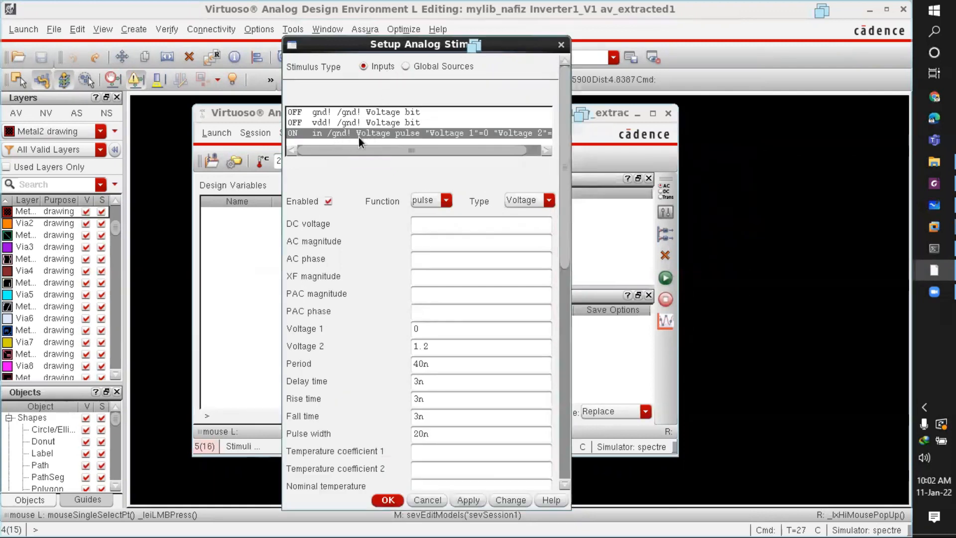
{"action": "left_click", "coordinate": [407, 66]}
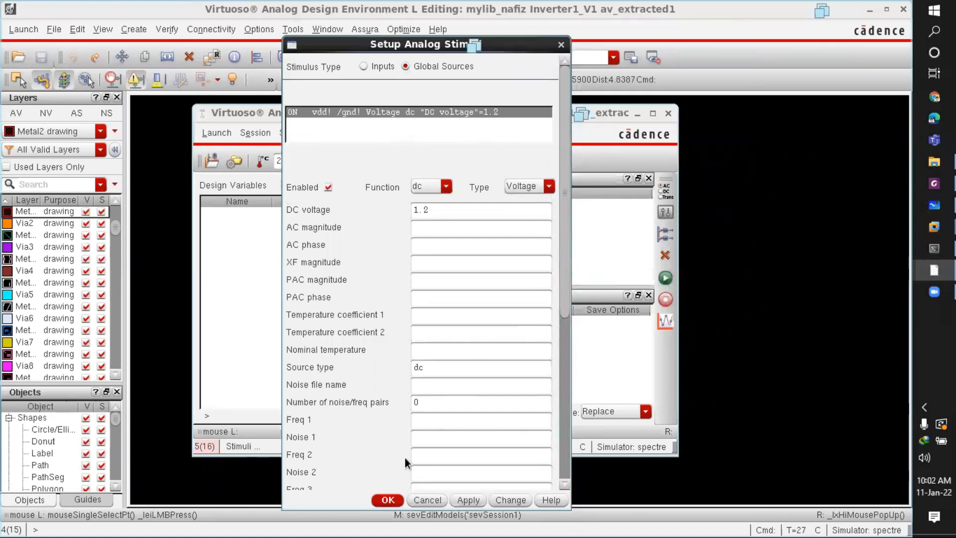
Step: Accept the analog stimuli and add a transient analysis with a 120n stop time and moderate accuracy
{"action": "key", "text": "Return"}
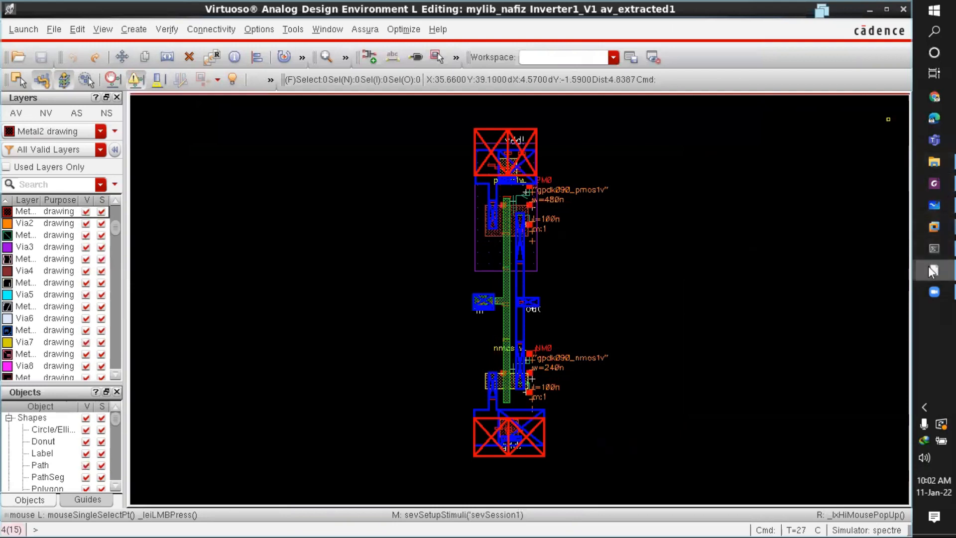
{"action": "mouse_move", "coordinate": [929, 269]}
{"action": "left_click", "coordinate": [817, 455]}
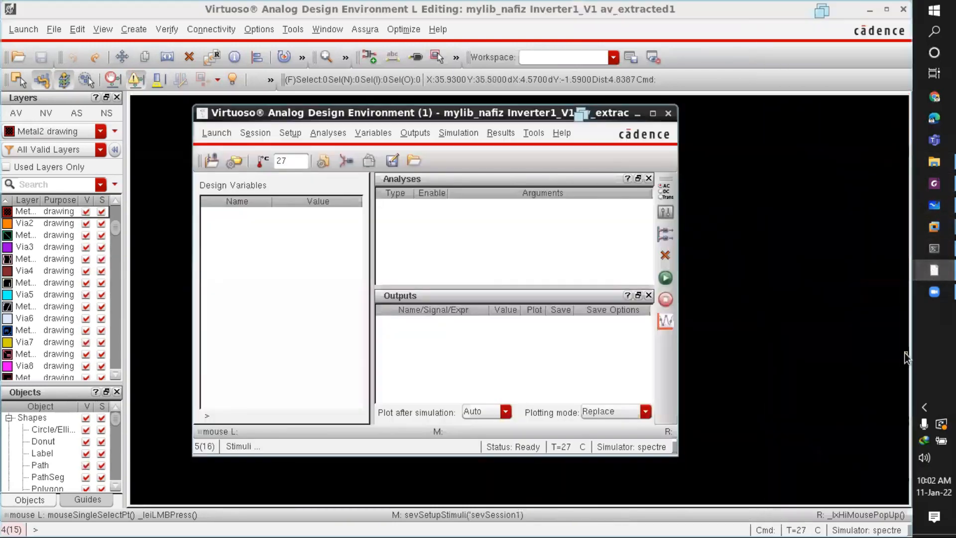
{"action": "left_click", "coordinate": [299, 133]}
{"action": "left_click", "coordinate": [337, 160]}
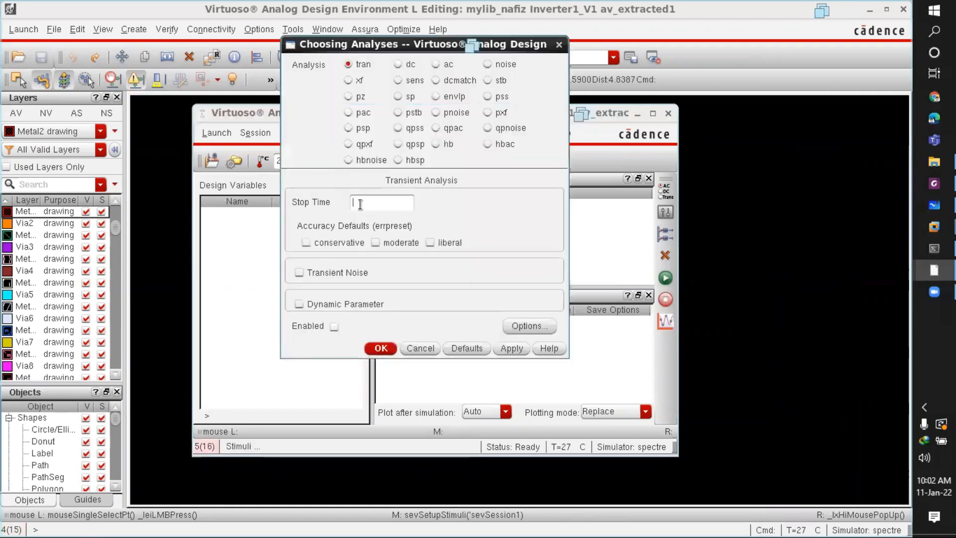
{"action": "type", "text": "100"}
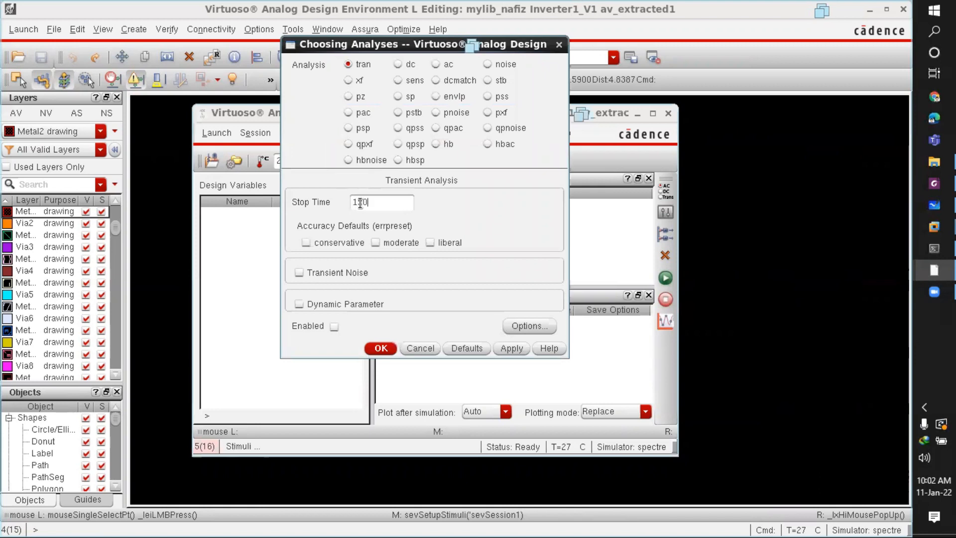
{"action": "type", "text": "n"}
{"action": "left_click", "coordinate": [375, 242]}
{"action": "left_click", "coordinate": [381, 348]}
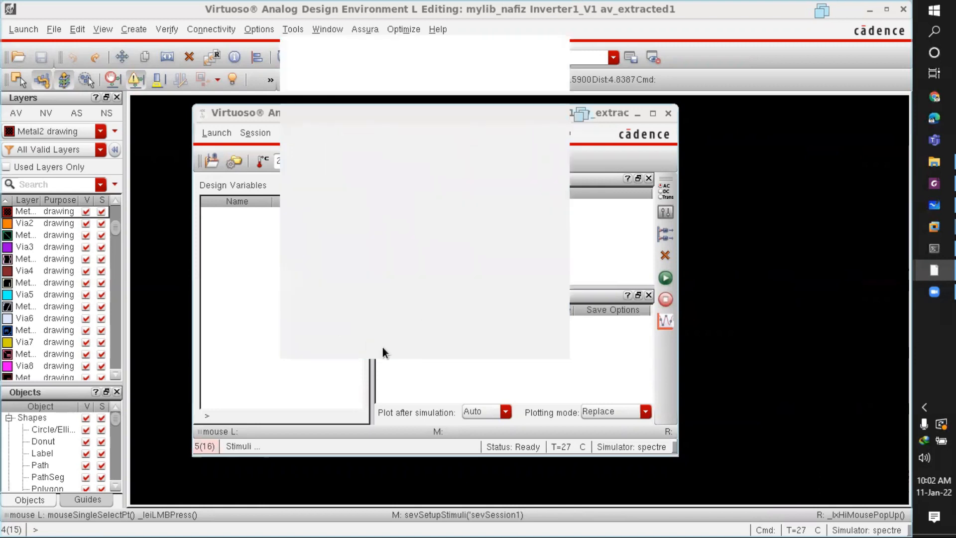
Step: Select the /in net on the extracted layout's input pin as an output to plot
{"action": "left_click", "coordinate": [414, 133]}
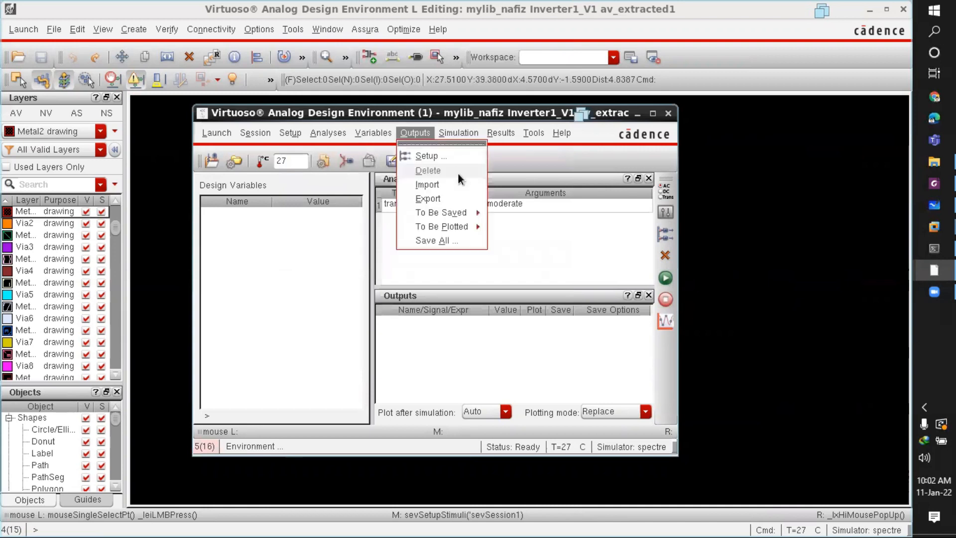
{"action": "mouse_move", "coordinate": [459, 226]}
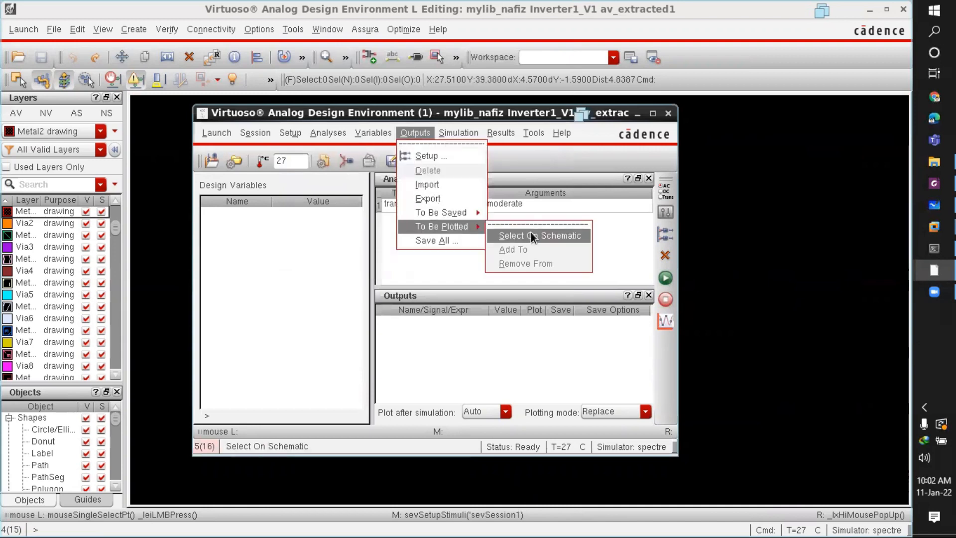
{"action": "left_click", "coordinate": [531, 232]}
{"action": "scroll", "coordinate": [463, 315], "scroll_direction": "up", "scroll_amount": 6}
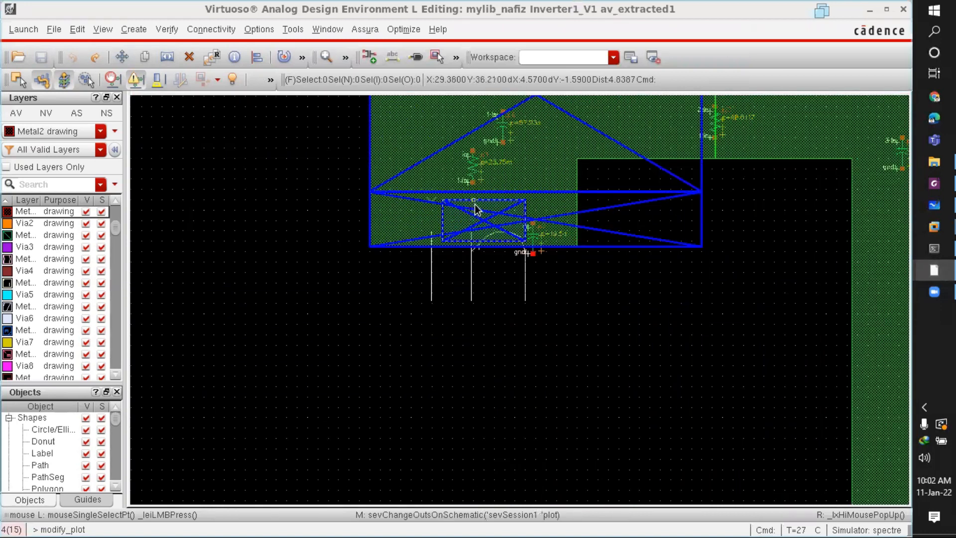
{"action": "scroll", "coordinate": [474, 209], "scroll_direction": "up", "scroll_amount": 2}
{"action": "left_click", "coordinate": [477, 206]}
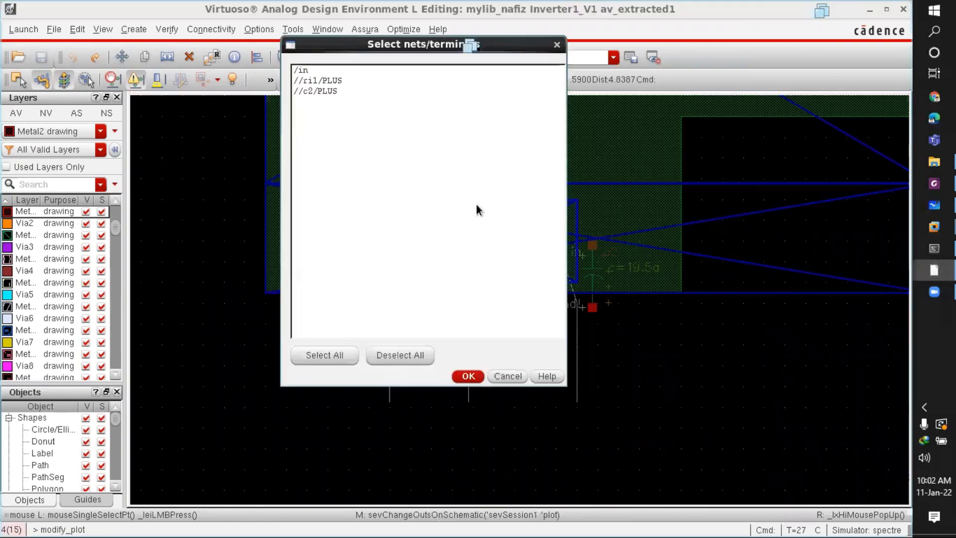
{"action": "left_click", "coordinate": [303, 71]}
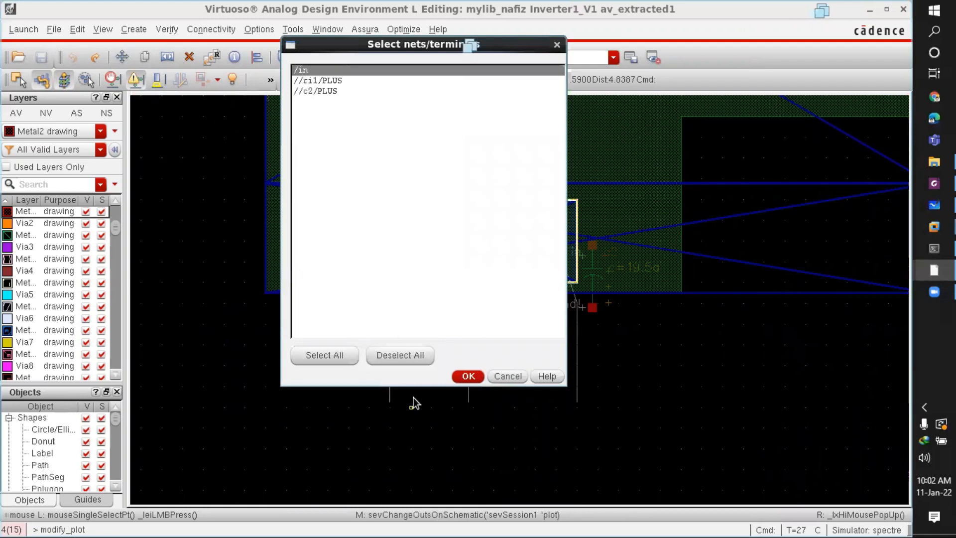
{"action": "left_click", "coordinate": [462, 377]}
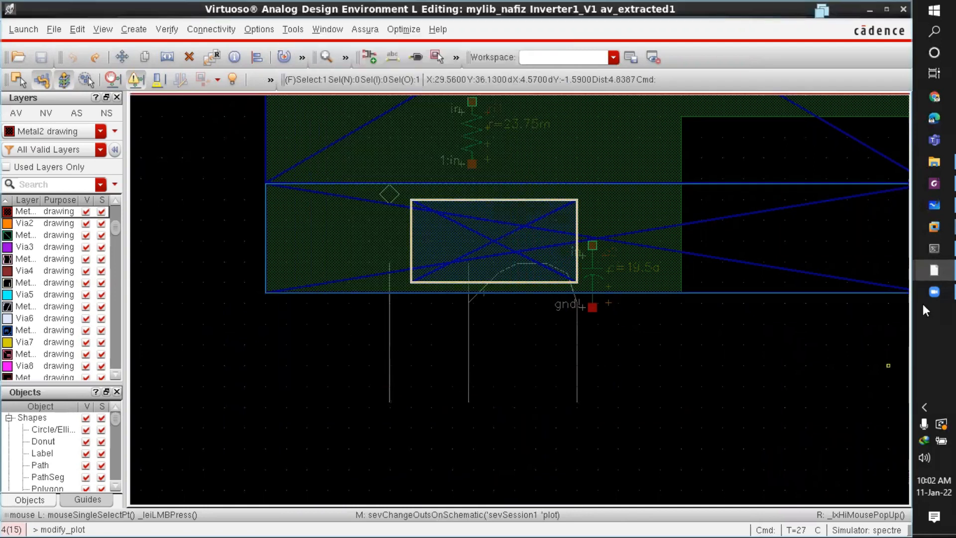
Step: Add the /out net from the extracted layout's output pin to the plotted outputs
{"action": "mouse_move", "coordinate": [923, 269]}
{"action": "left_click", "coordinate": [836, 470]}
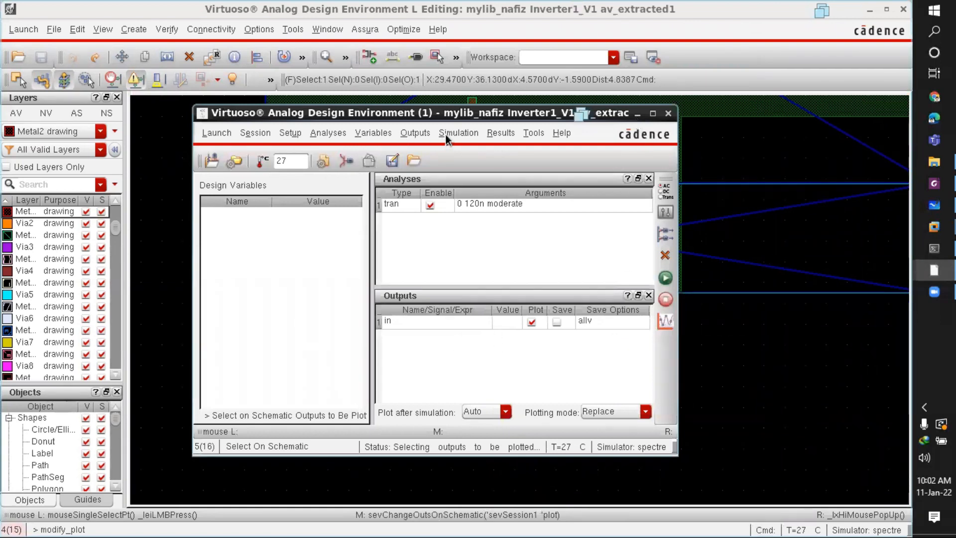
{"action": "left_click", "coordinate": [421, 133]}
{"action": "mouse_move", "coordinate": [458, 226]}
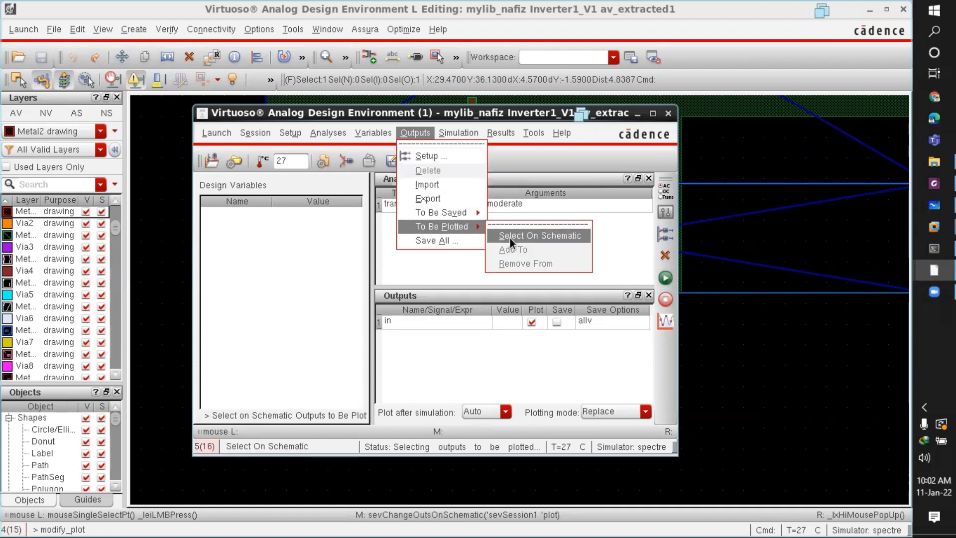
{"action": "left_click", "coordinate": [509, 238]}
{"action": "scroll", "coordinate": [453, 344], "scroll_direction": "down", "scroll_amount": 3}
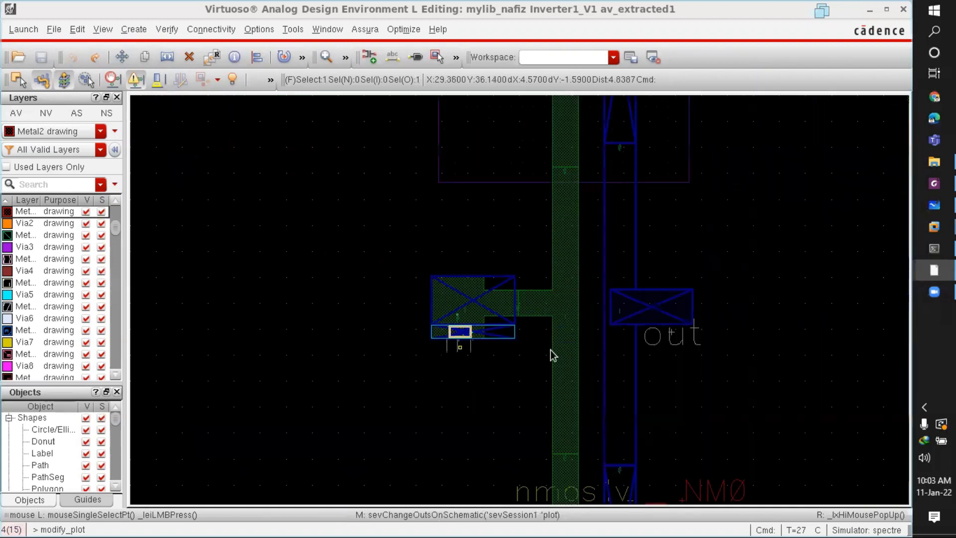
{"action": "scroll", "coordinate": [688, 331], "scroll_direction": "up", "scroll_amount": 3}
{"action": "scroll", "coordinate": [590, 231], "scroll_direction": "down", "scroll_amount": 4}
{"action": "left_click", "coordinate": [598, 195]}
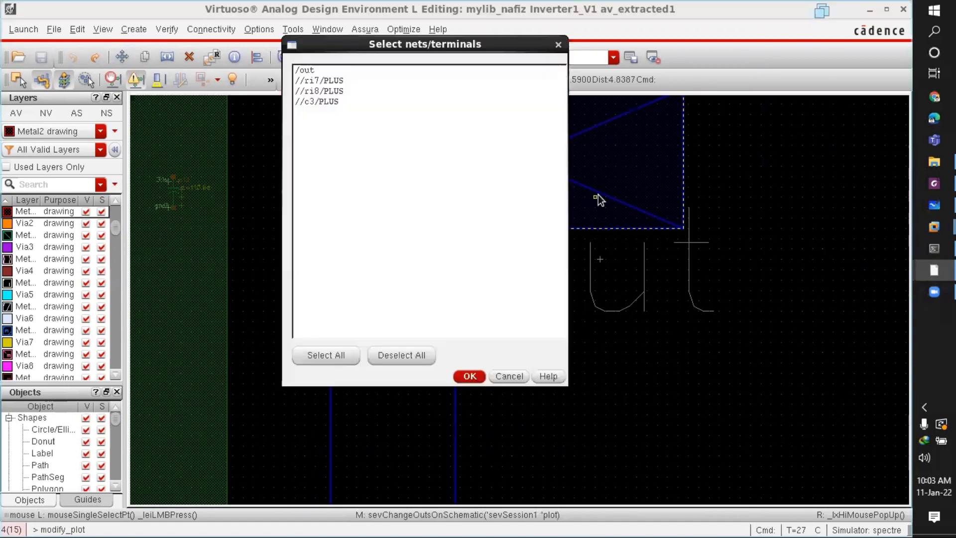
{"action": "left_click", "coordinate": [313, 70]}
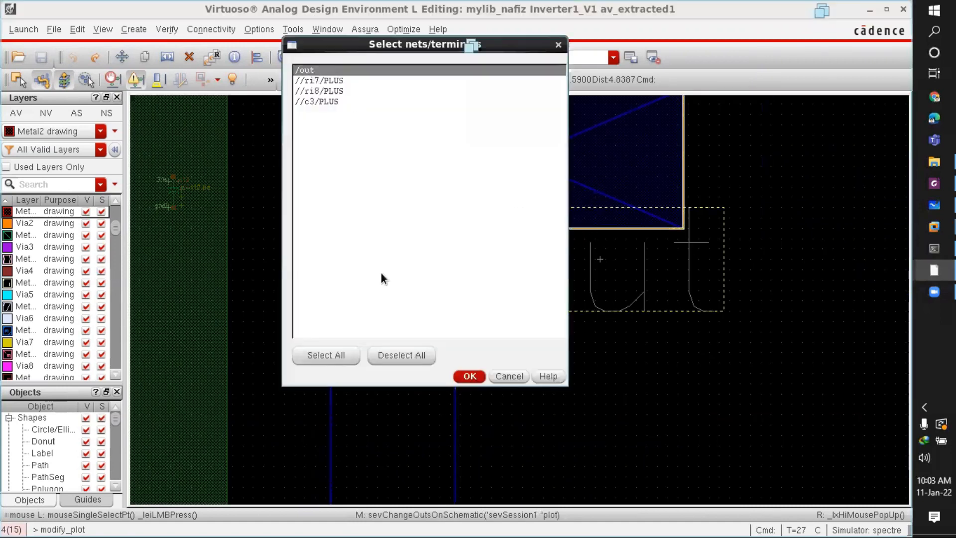
{"action": "left_click", "coordinate": [464, 379]}
{"action": "scroll", "coordinate": [615, 353], "scroll_direction": "down", "scroll_amount": 2}
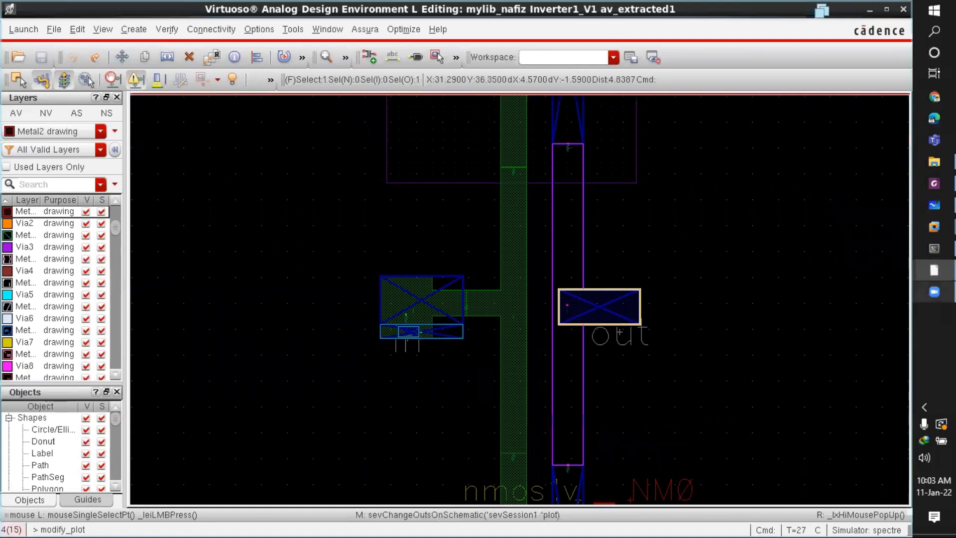
Step: Netlist and run the simulation, then maximize the waveform window and split the /in and /out traces into separate strips
{"action": "mouse_move", "coordinate": [934, 271]}
{"action": "left_click", "coordinate": [836, 451]}
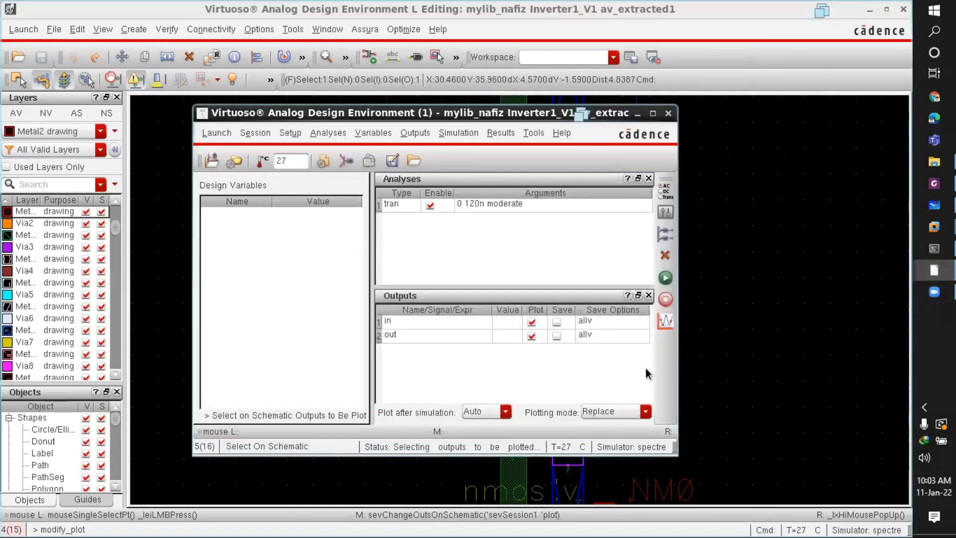
{"action": "left_click", "coordinate": [462, 132]}
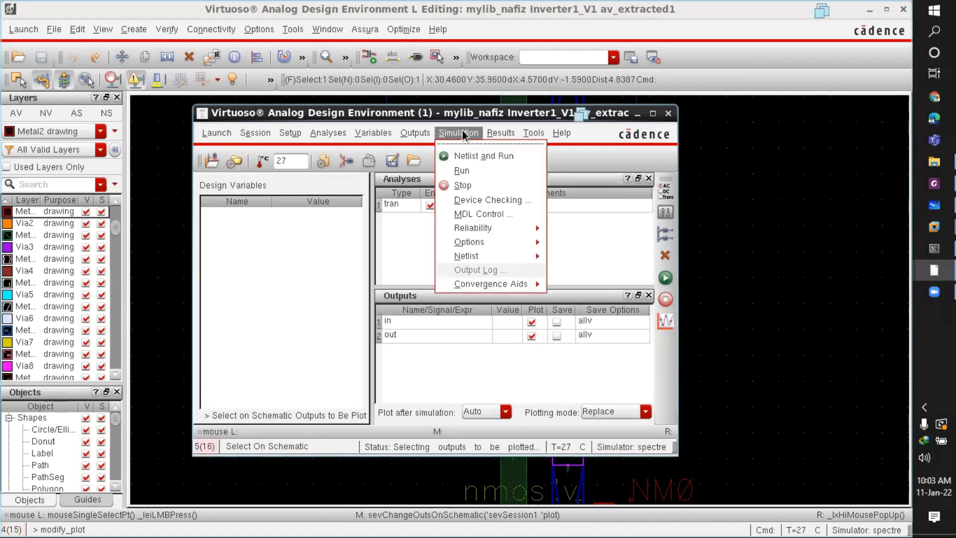
{"action": "left_click", "coordinate": [477, 155]}
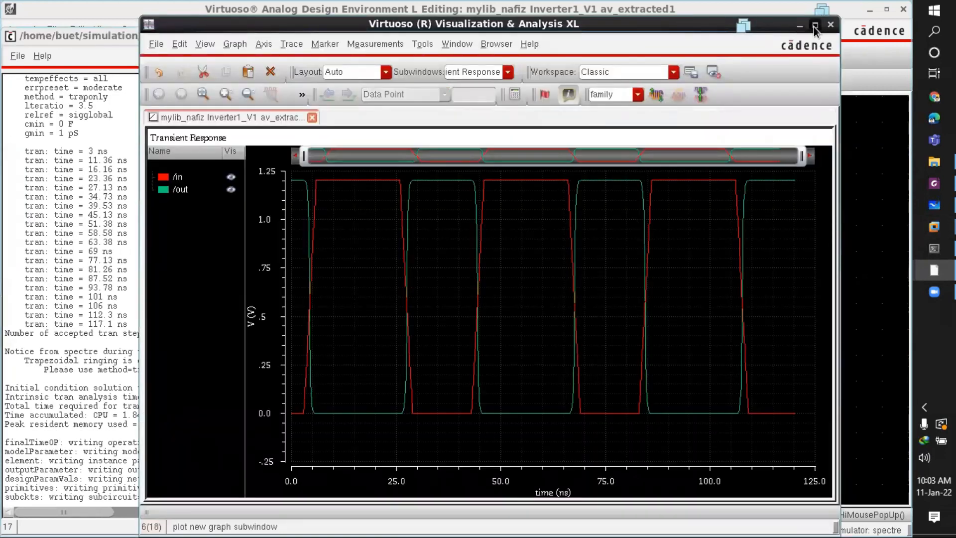
{"action": "left_click", "coordinate": [815, 25]}
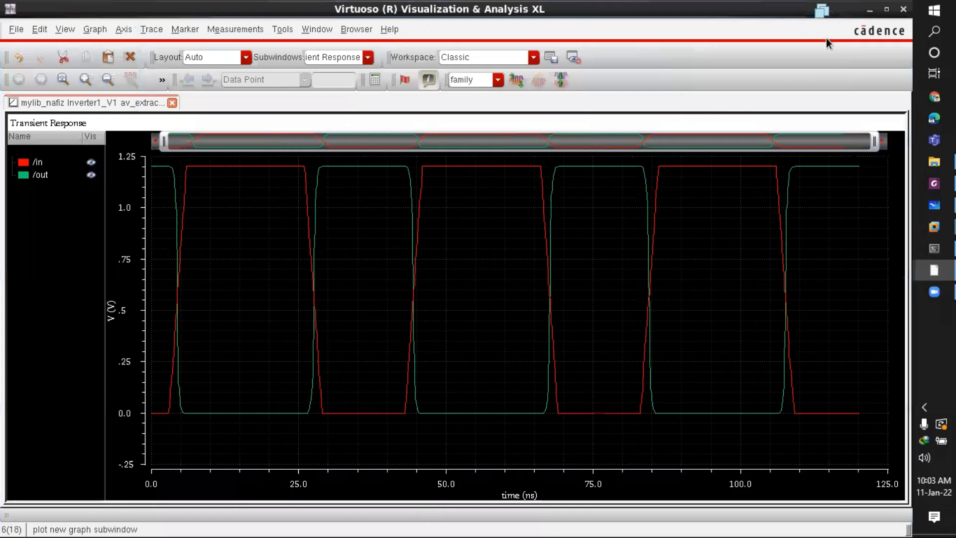
{"action": "left_click", "coordinate": [516, 80]}
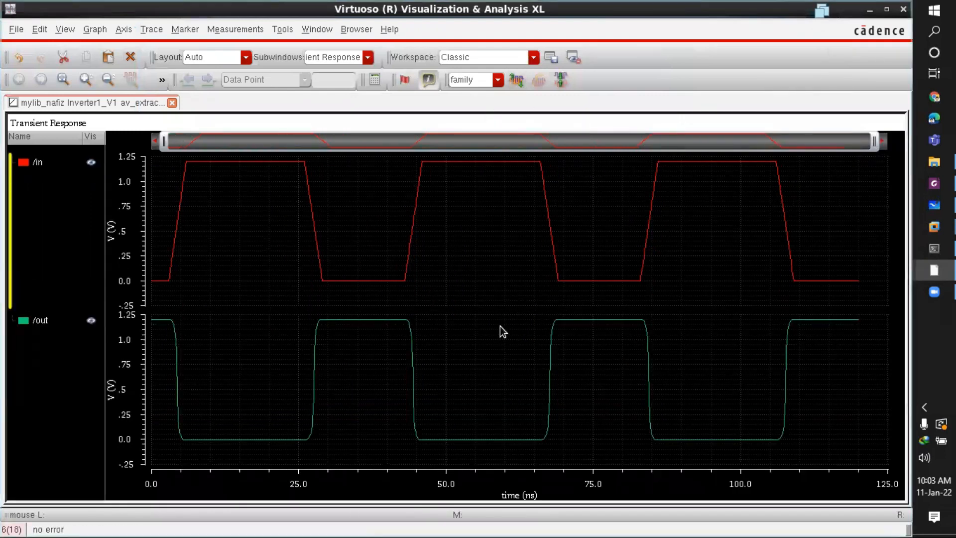